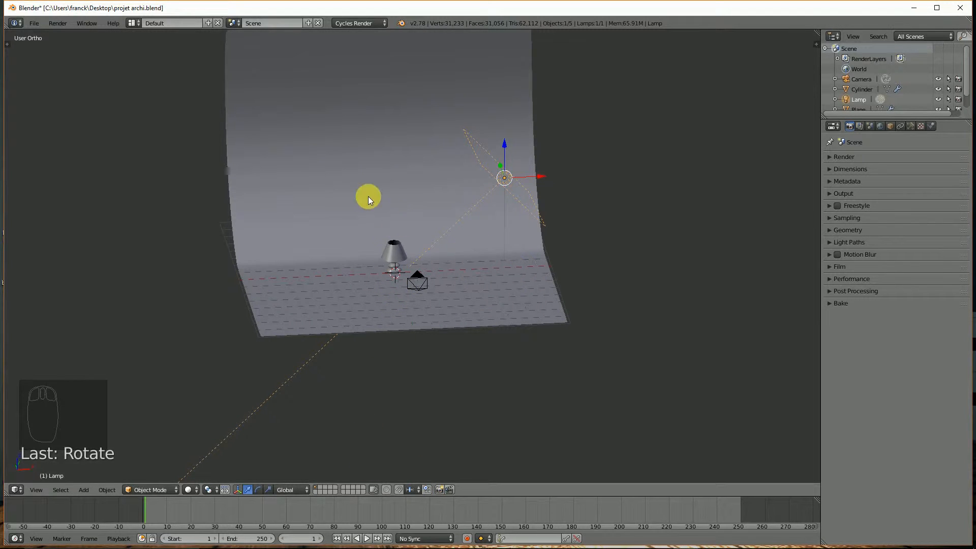
Hide the curved backdrop and all parts of the table lamp model in the scene.
right_click(375, 185)
key("h")
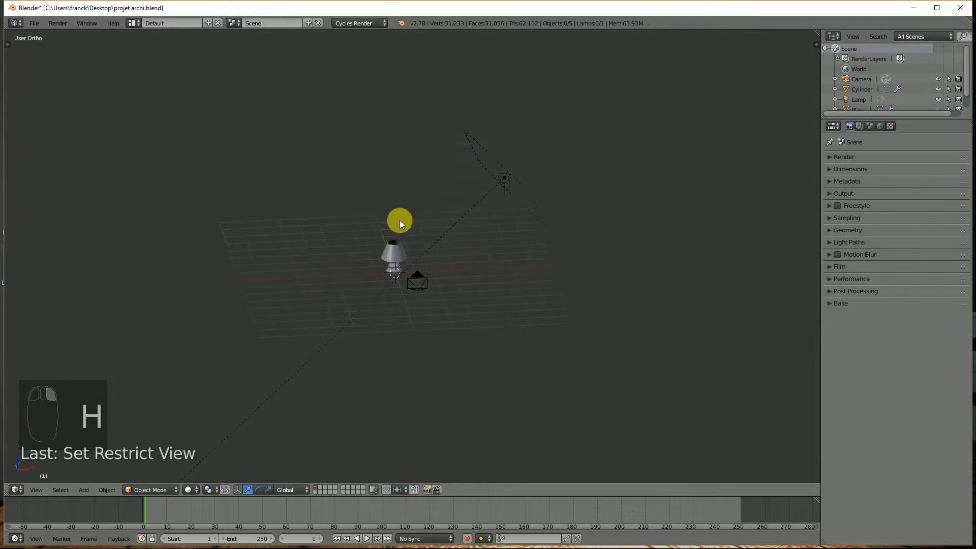
middle_click_drag(399, 220, 386, 258)
key("h")
right_click(389, 248)
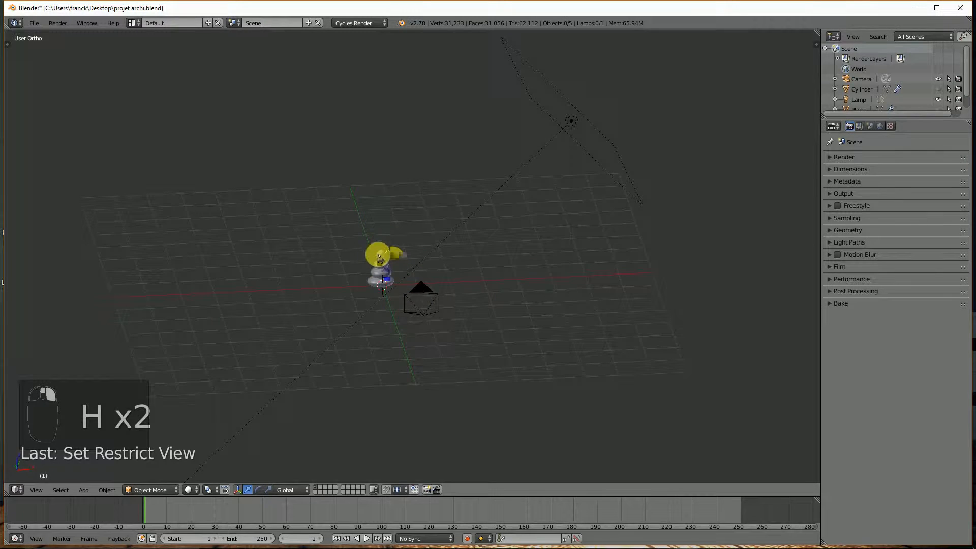
key("h")
middle_click_drag(407, 283, 417, 247)
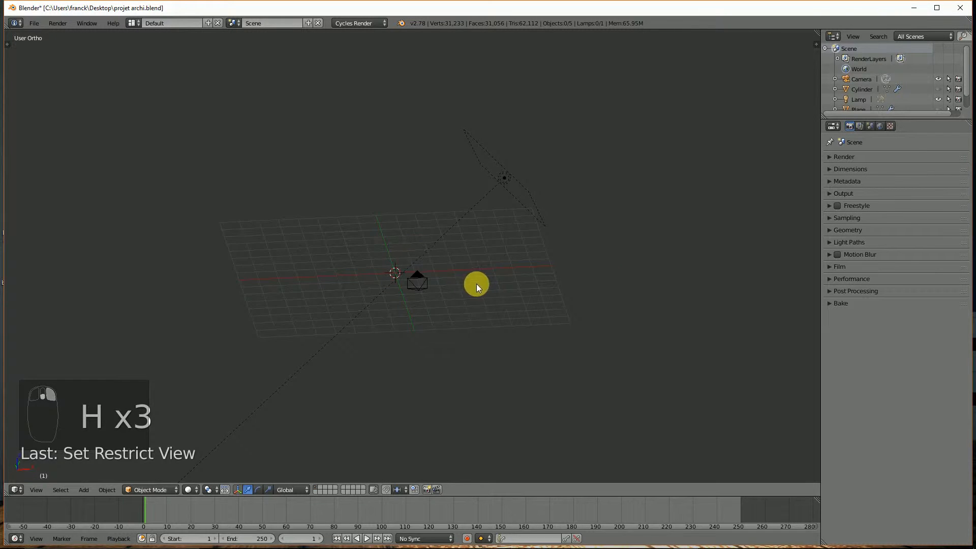
From the front view in a full-screen window, enable background images and show their settings.
key("KP_1")
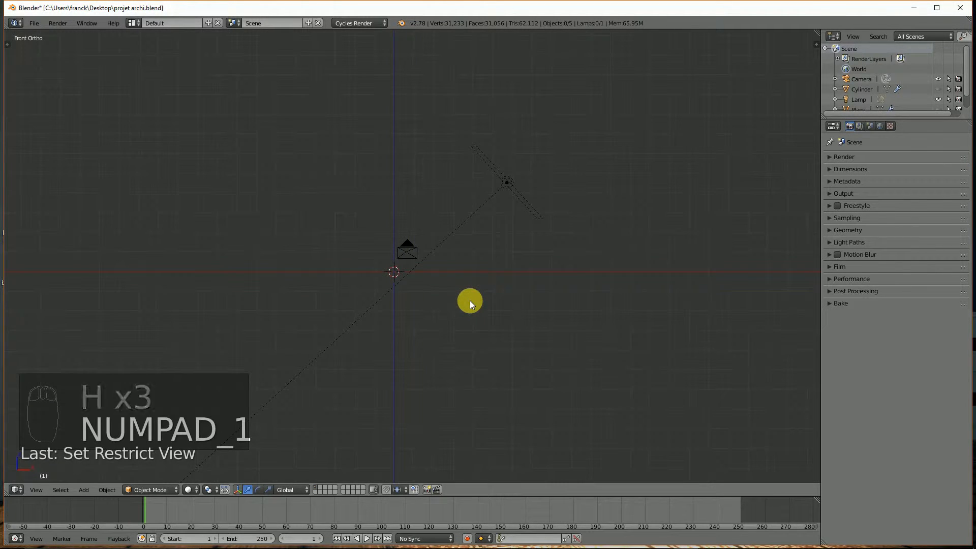
scroll(583, 251, "up", 6)
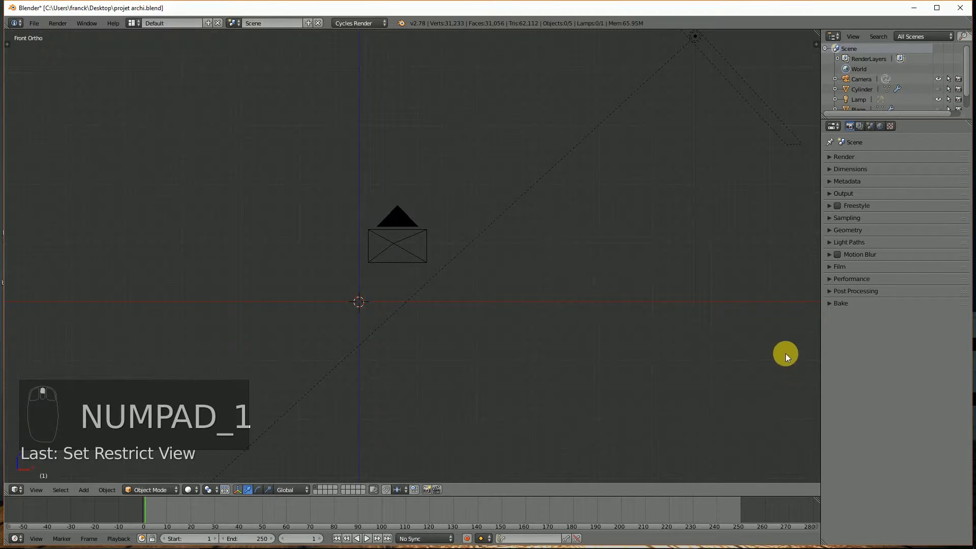
key("alt+F11")
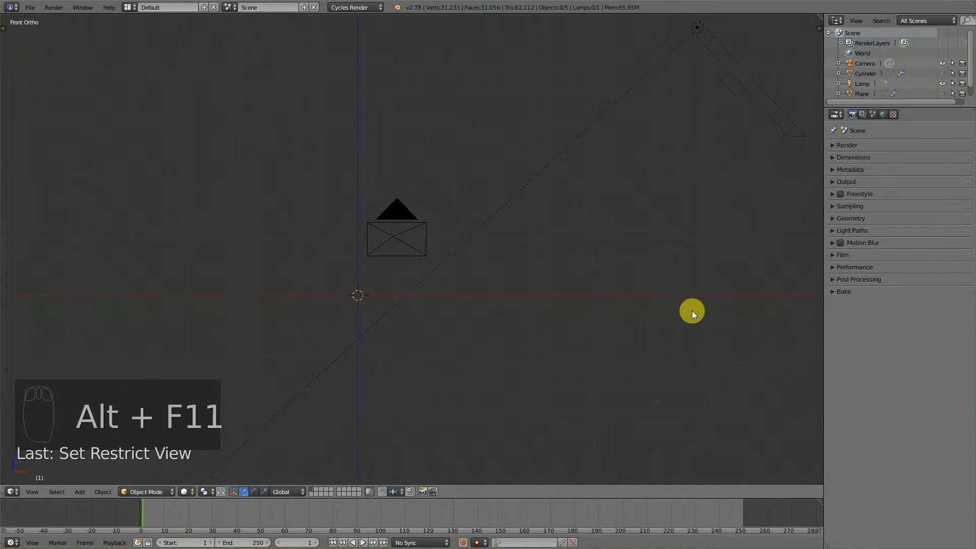
key("n")
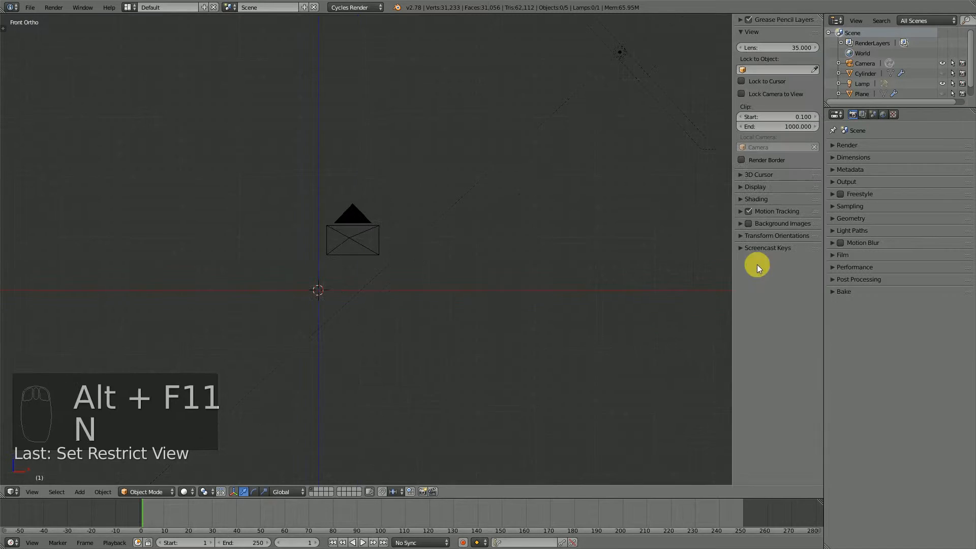
left_click(746, 224)
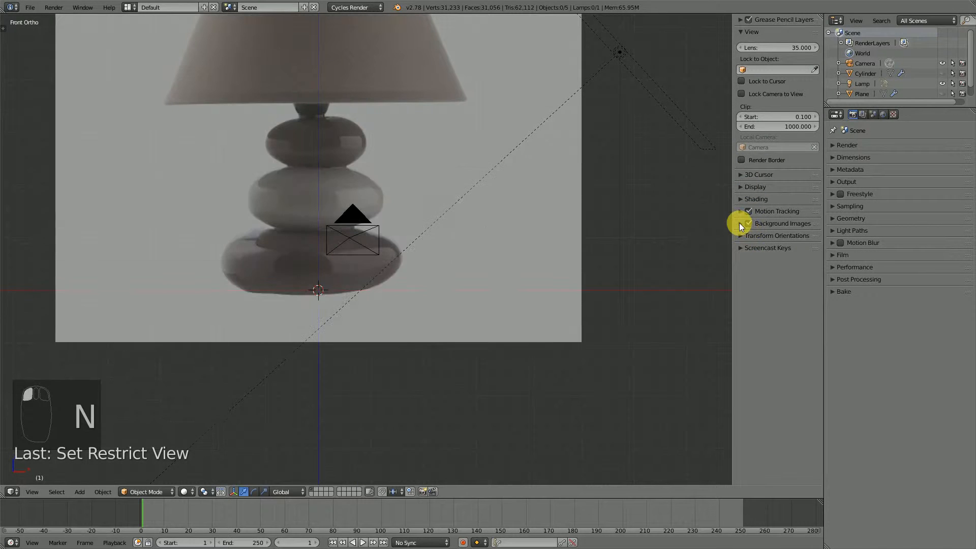
left_click(740, 224)
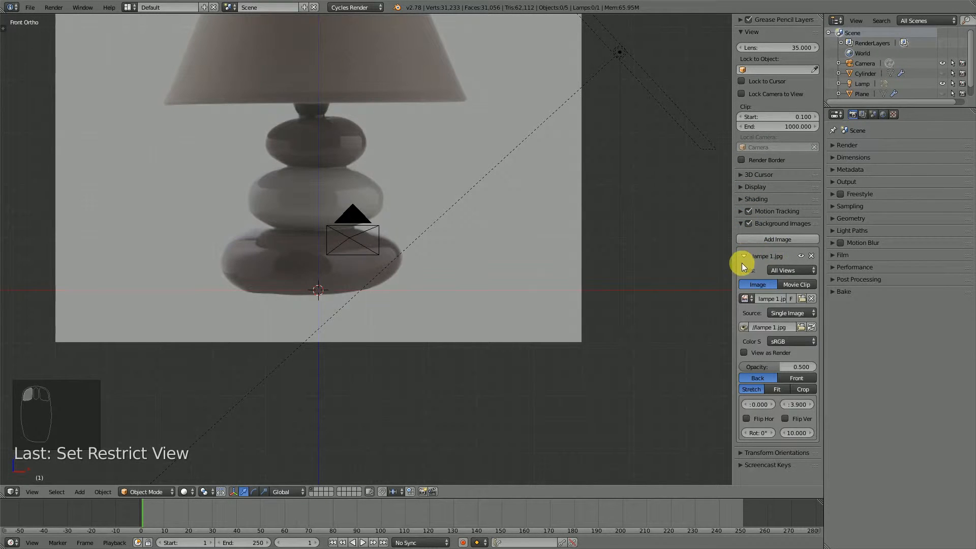
Replace the lamp background image with the striped vase picture téléchargement.jpg from the Desktop, and widen the 3D view.
left_click(800, 299)
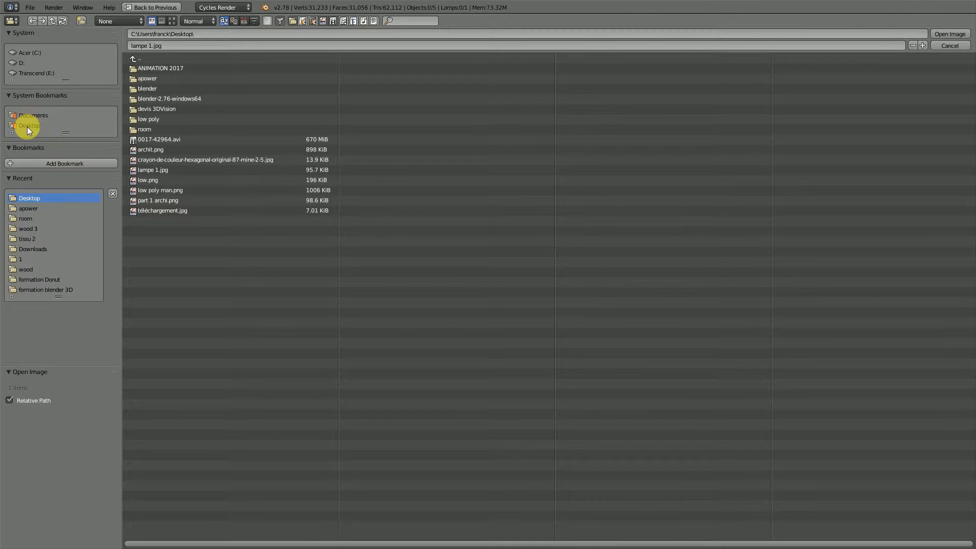
left_click(172, 21)
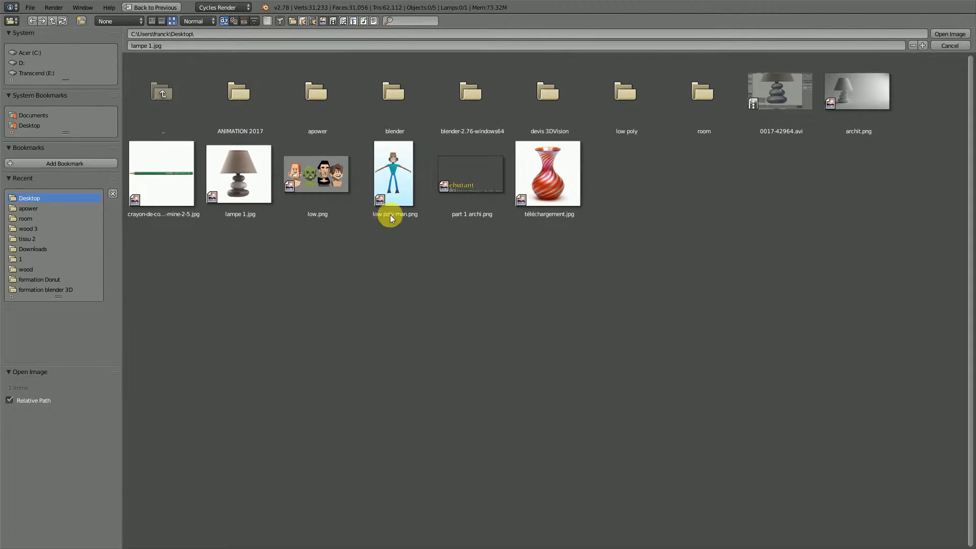
double_click(560, 175)
scroll(481, 258, "down", 5)
scroll(441, 261, "up", 4)
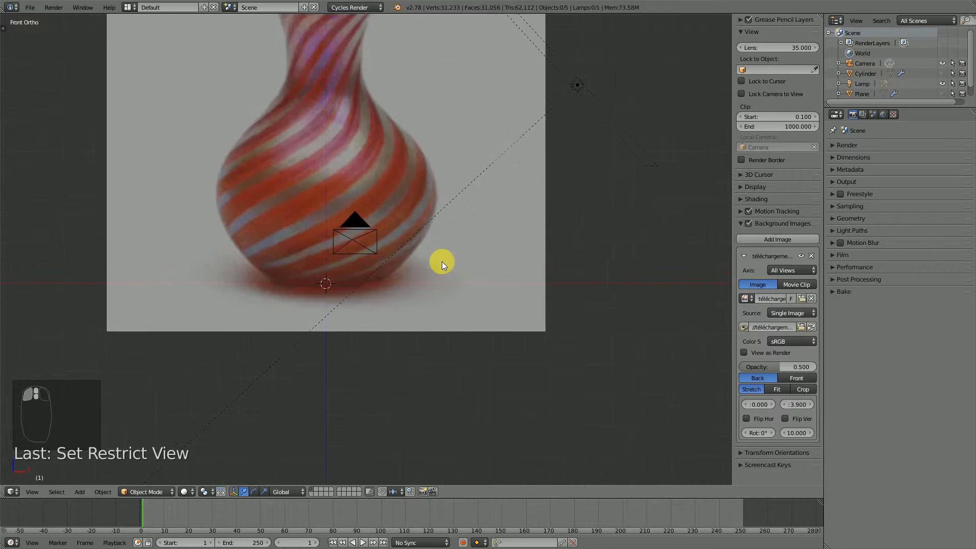
middle_click_drag(438, 269, 456, 350, "shift")
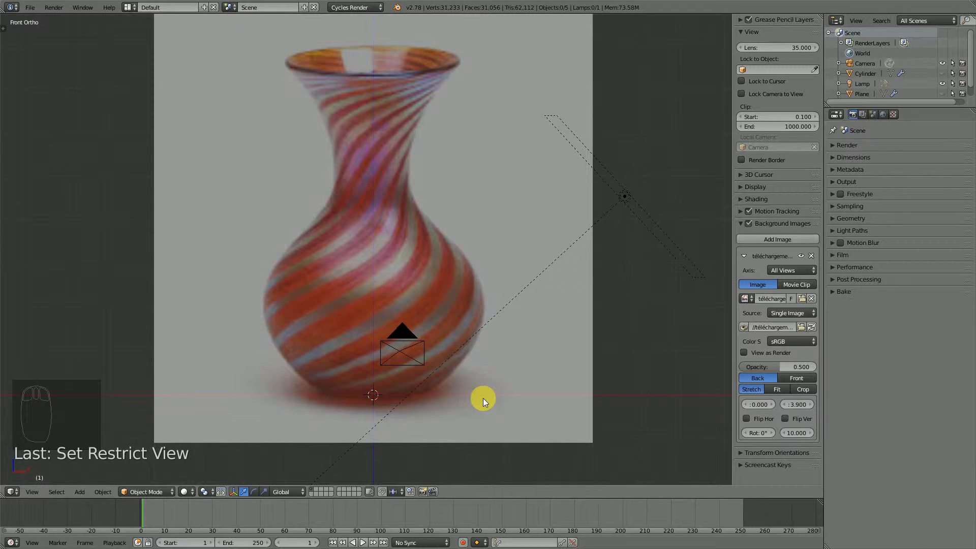
key("n")
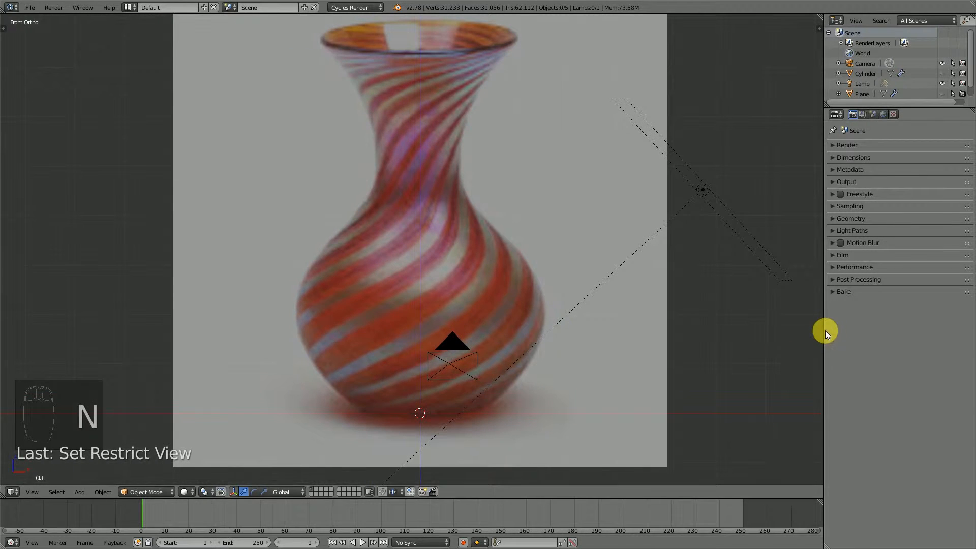
left_click_drag(824, 329, 854, 331)
scroll(498, 411, "down", 1)
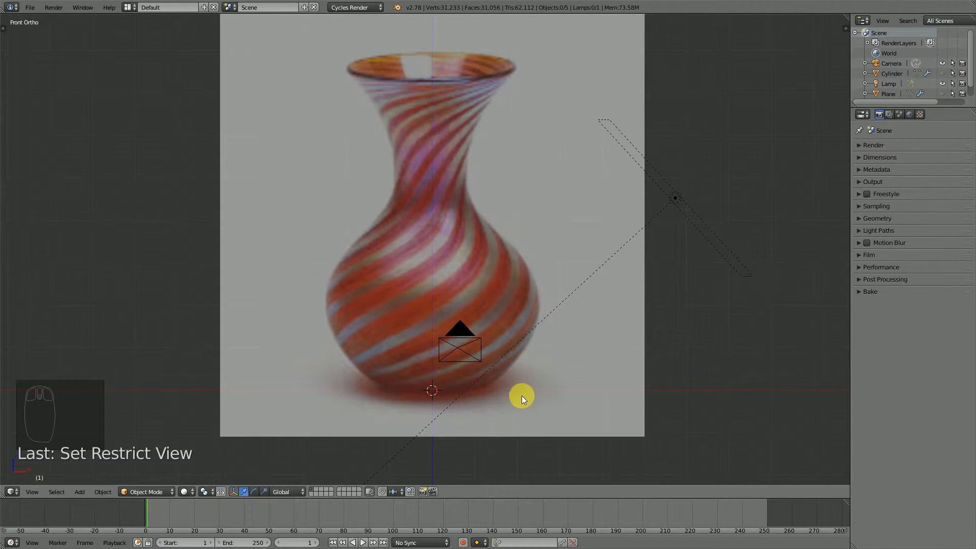
Add a UV sphere with 32 segments and 16 rings at the 3D cursor.
key("shift+a")
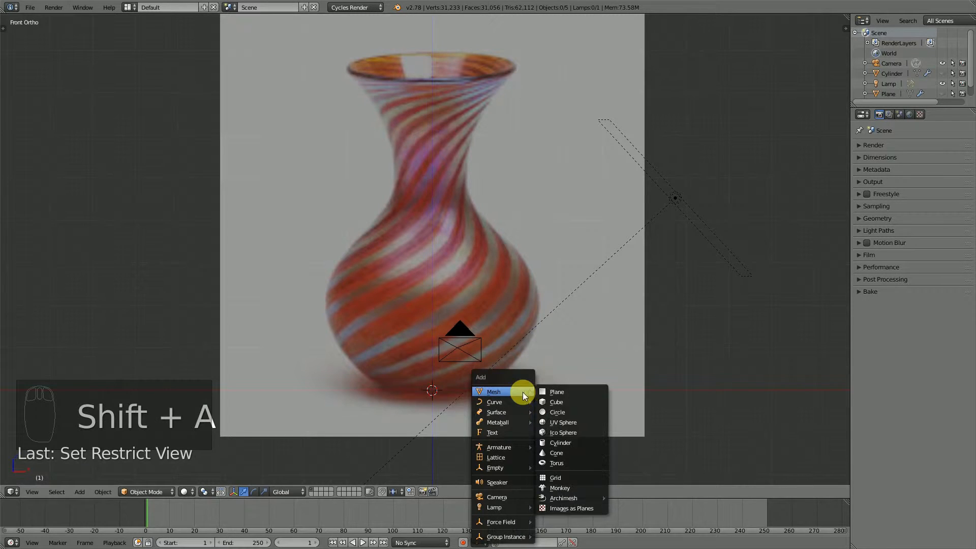
left_click(564, 421)
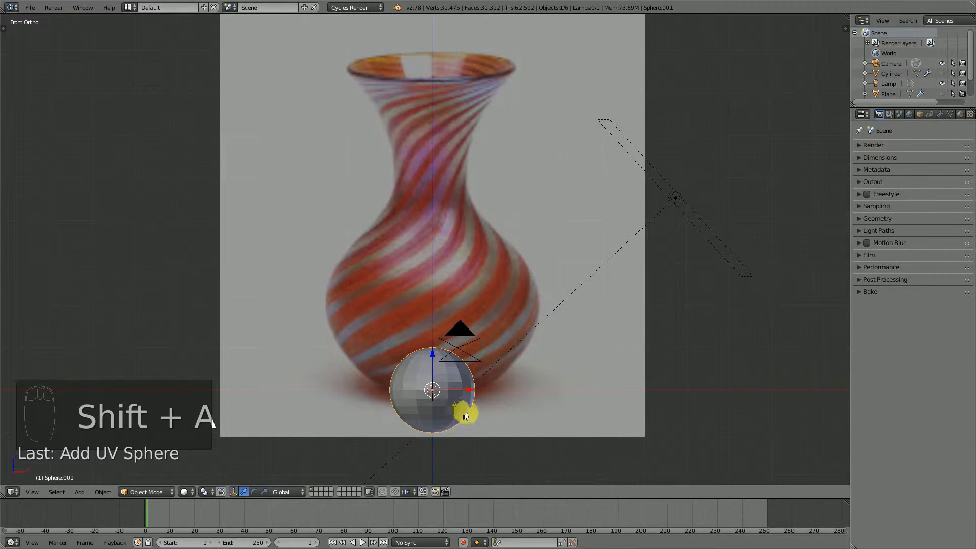
scroll(447, 379, "up", 2)
scroll(464, 377, "down", 1)
key("t")
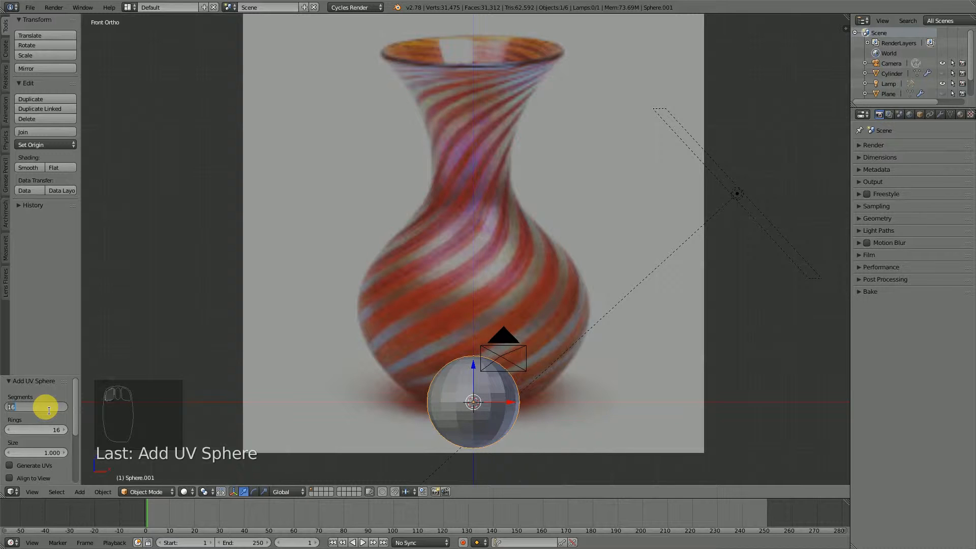
key("Return")
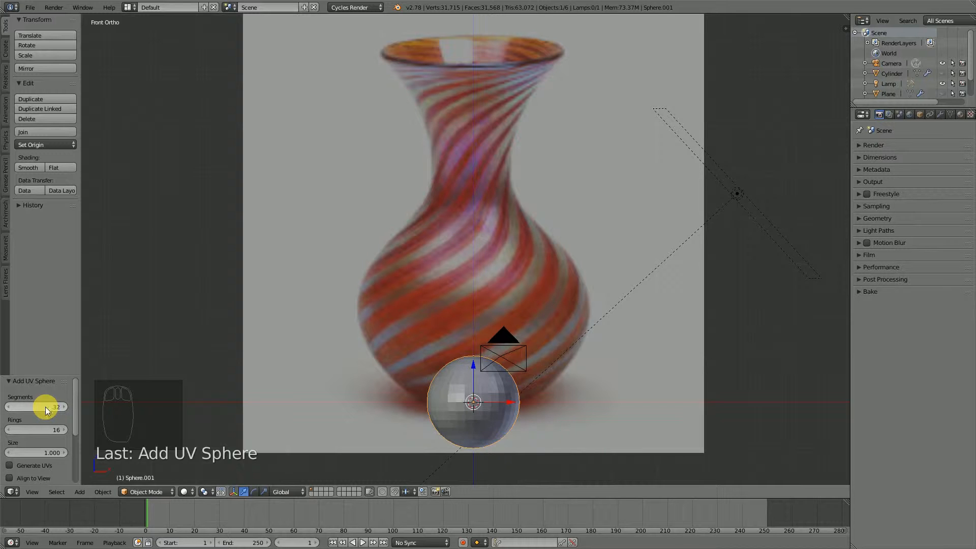
key("t")
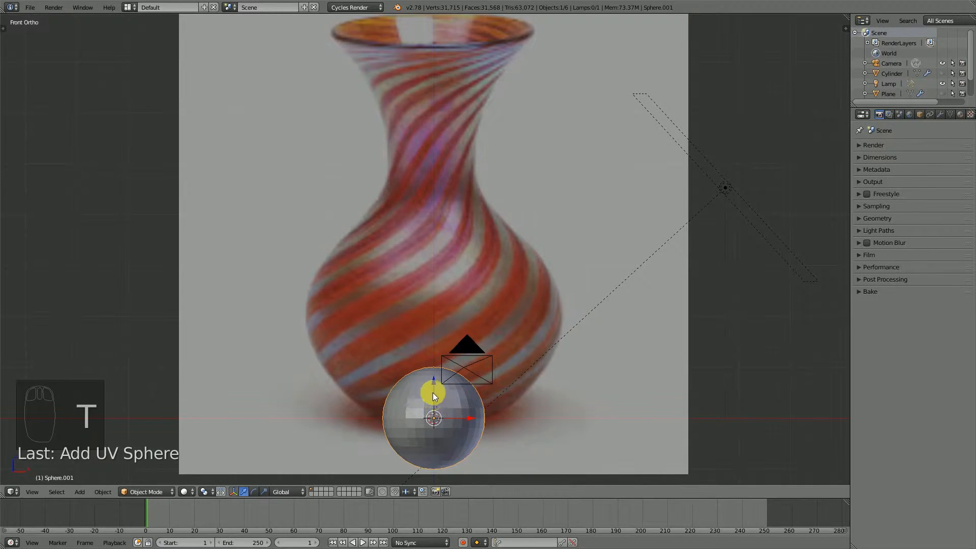
In Edit Mode, move the whole sphere mesh straight up along Z into the vase's belly.
left_click_drag(434, 385, 439, 353)
right_click(439, 353)
key("Tab")
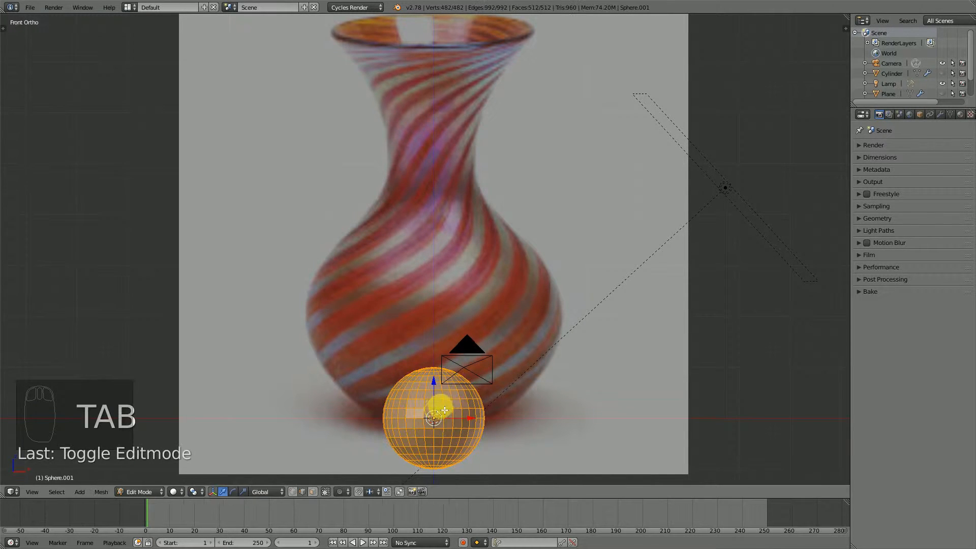
left_click_drag(435, 381, 459, 338)
scroll(536, 364, "down", 3)
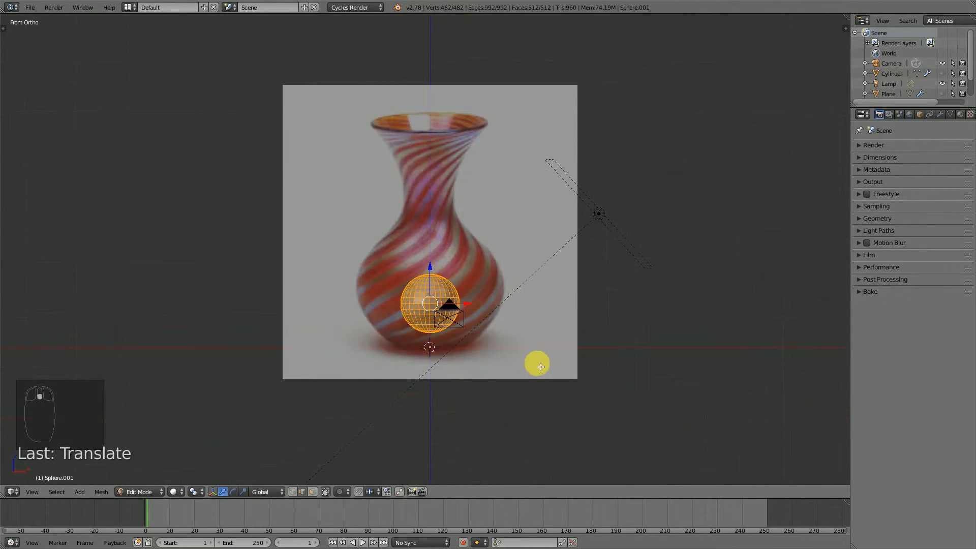
Scale the sphere about 2.52 times to the belly's width and, in wireframe, raise it to line up with the belly.
key("s")
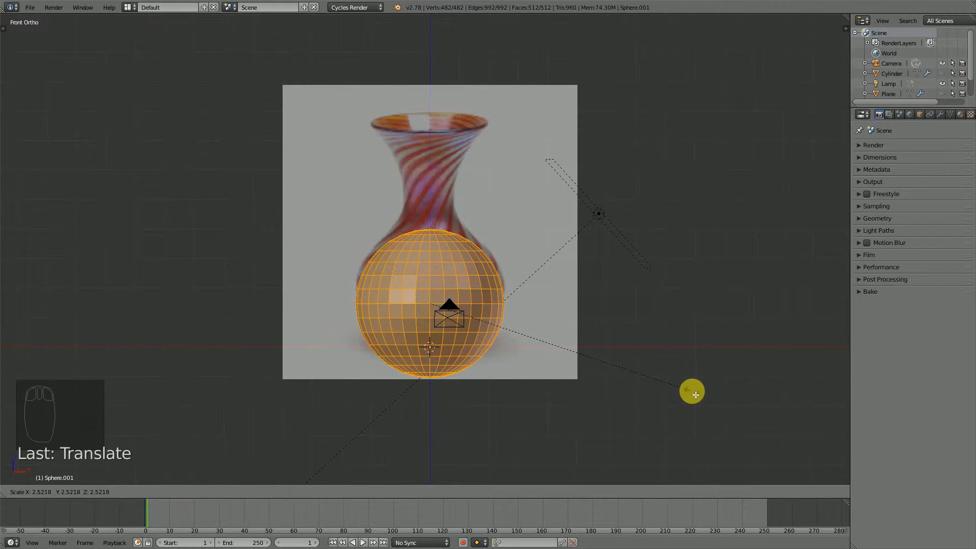
left_click(689, 391)
scroll(409, 378, "up", 2)
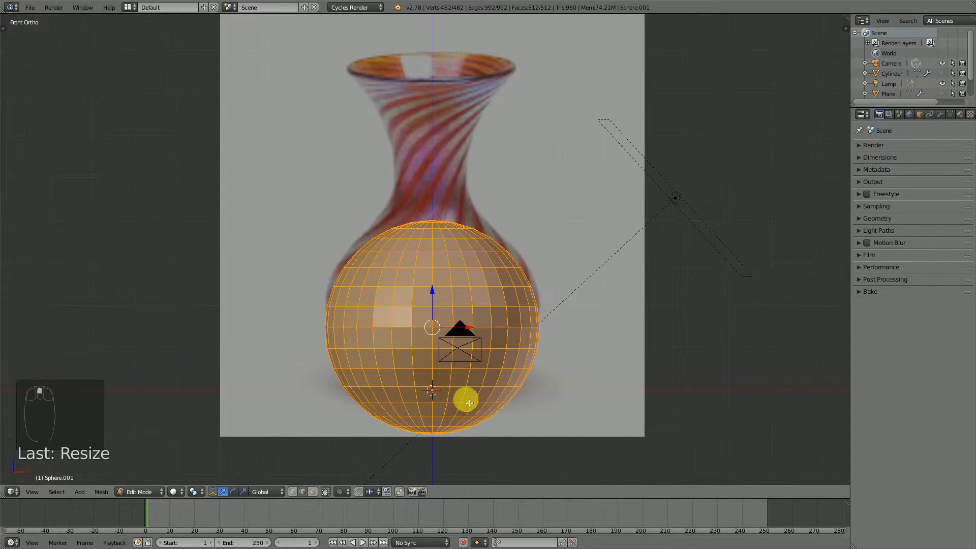
key("z")
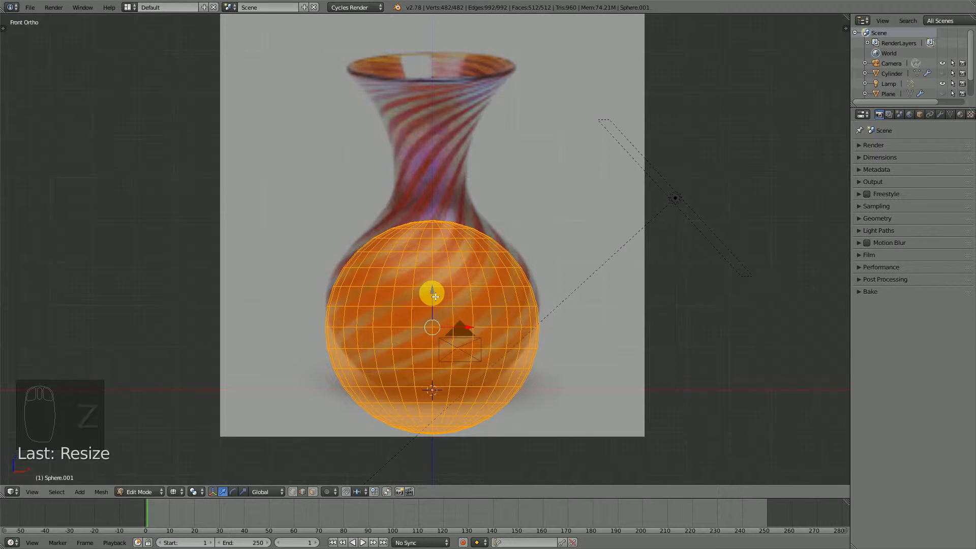
mouse_move(435, 296)
left_mouse_down()
mouse_move(436, 277)
mouse_move(439, 290)
left_mouse_up()
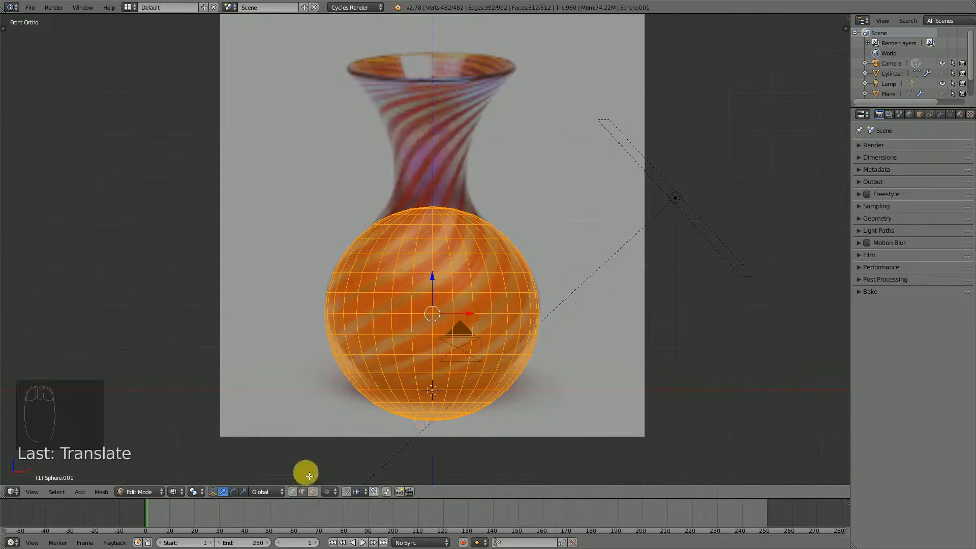
Flatten the sphere's lowest vertex rings by scaling them to 0 along Z, and raise this flat base to the ground axis.
left_click(293, 493)
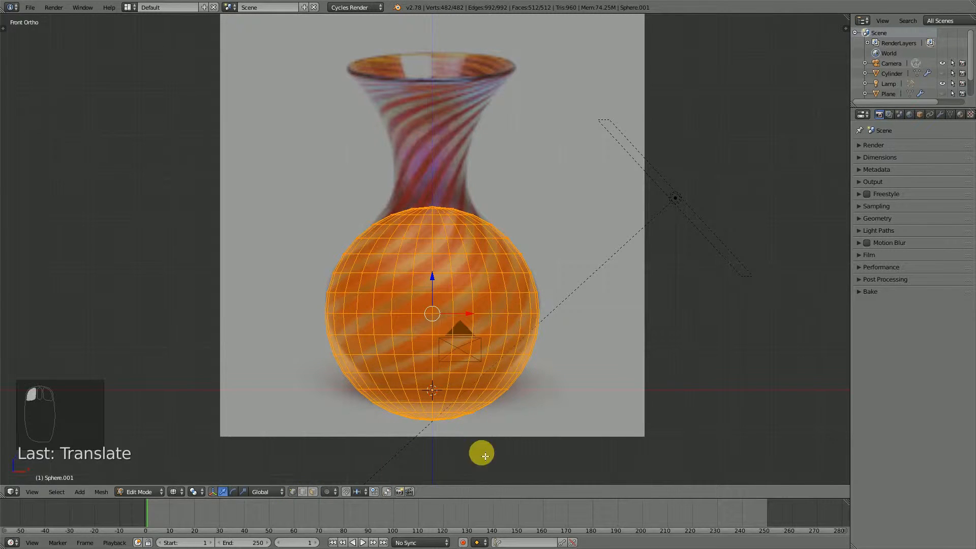
key("a")
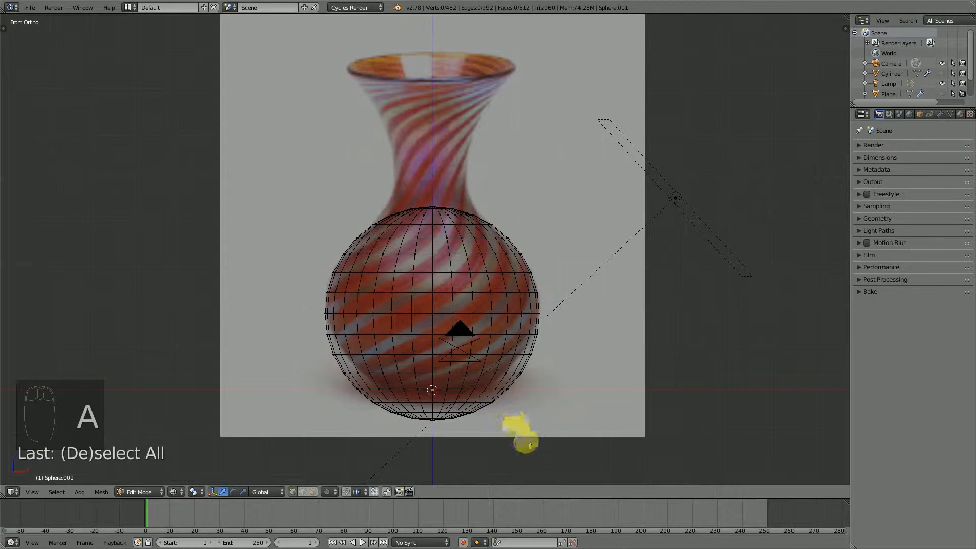
key("b")
left_click_drag(542, 434, 359, 386)
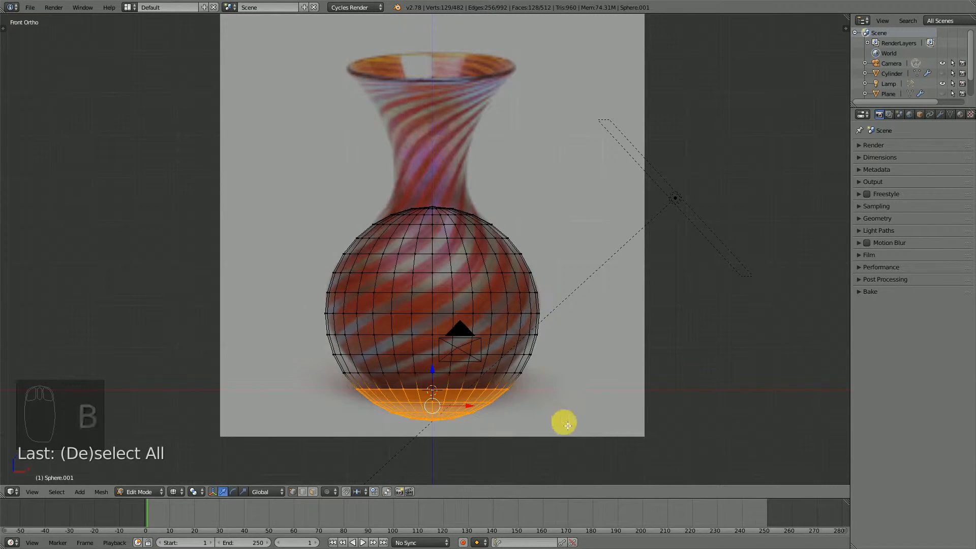
type("s0")
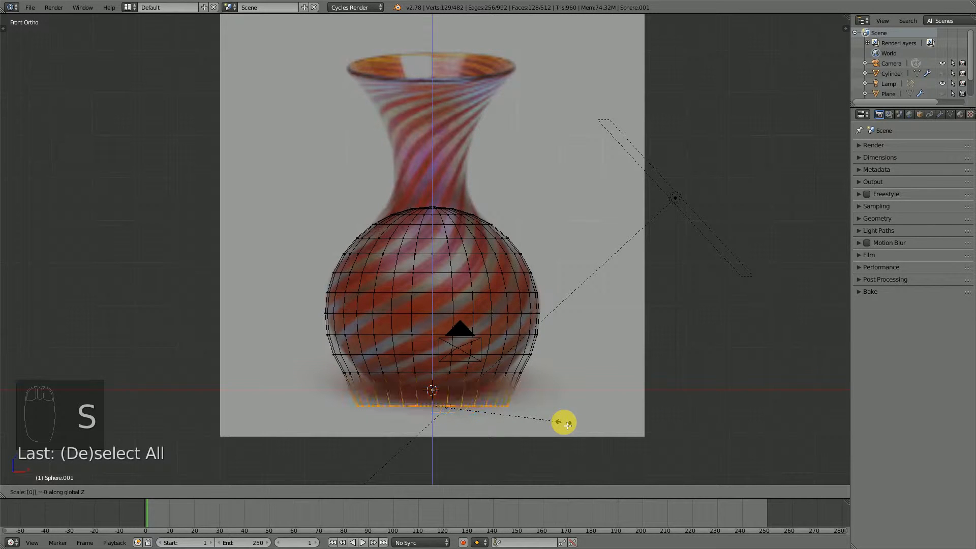
key("Return")
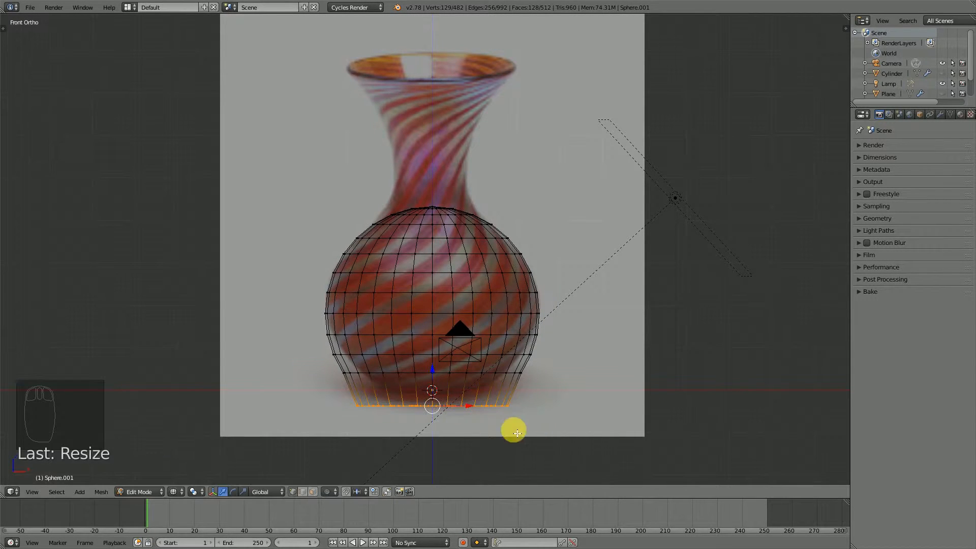
left_click_drag(434, 375, 432, 353)
scroll(452, 386, "up", 2)
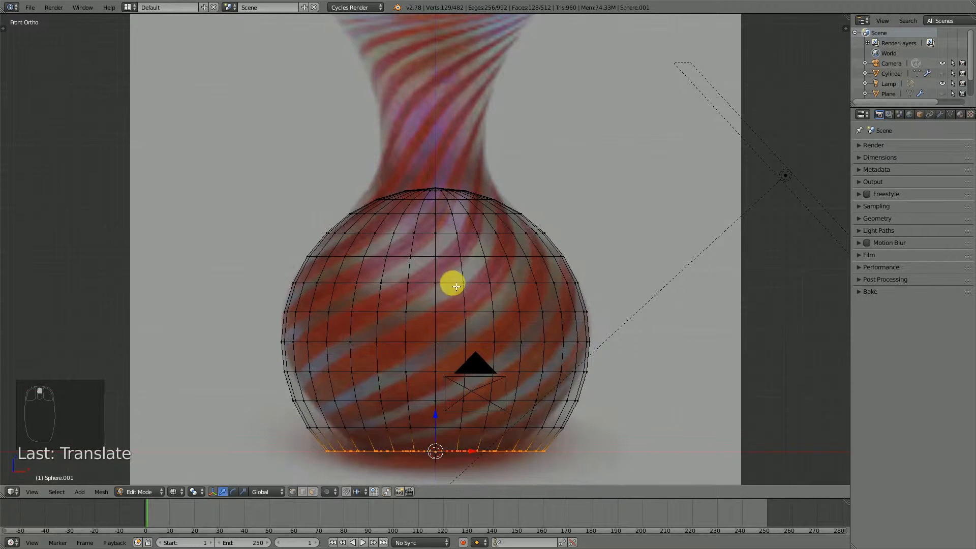
Delete the sphere's topmost cap of vertices to leave an open edge loop at the base of the vase's neck.
scroll(456, 287, "down", 1)
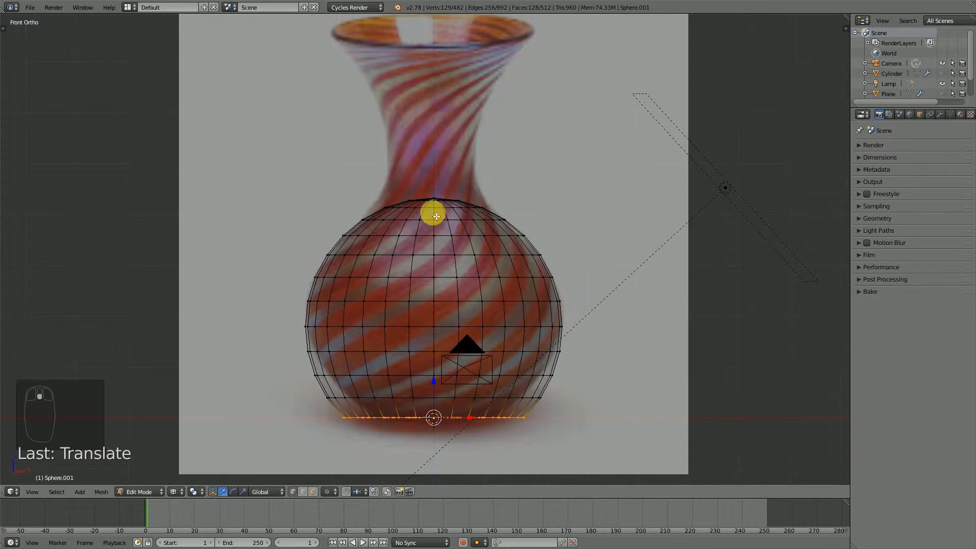
key("a")
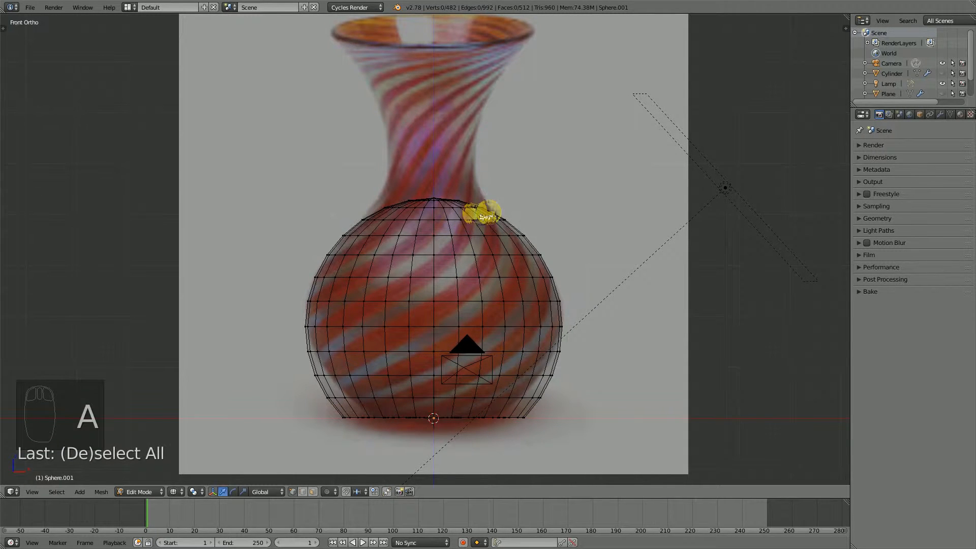
key("b")
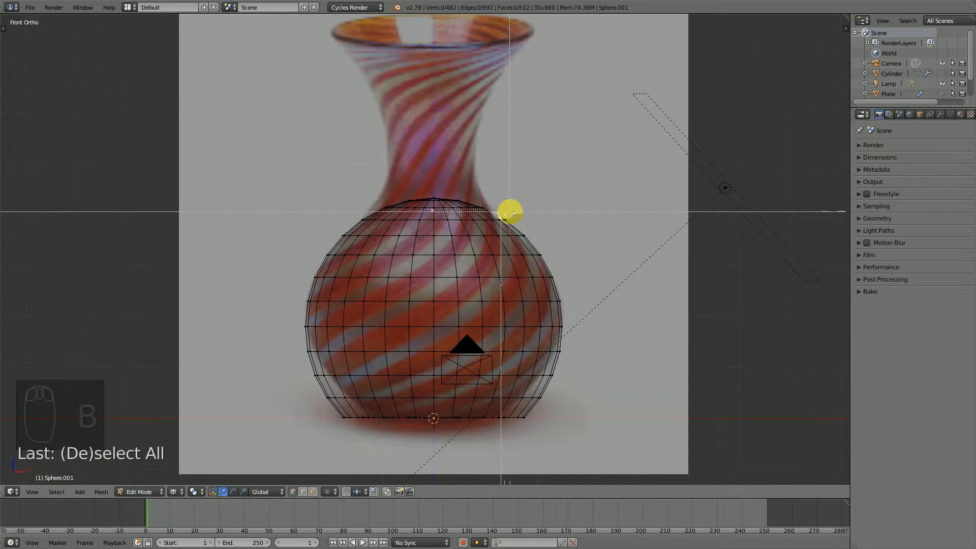
left_click_drag(499, 206, 382, 175)
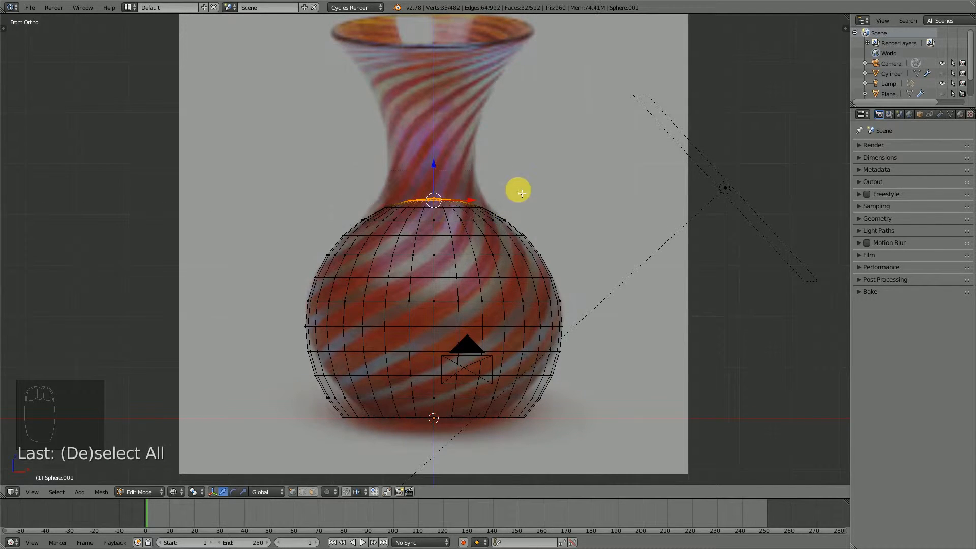
key("x")
left_click(514, 167)
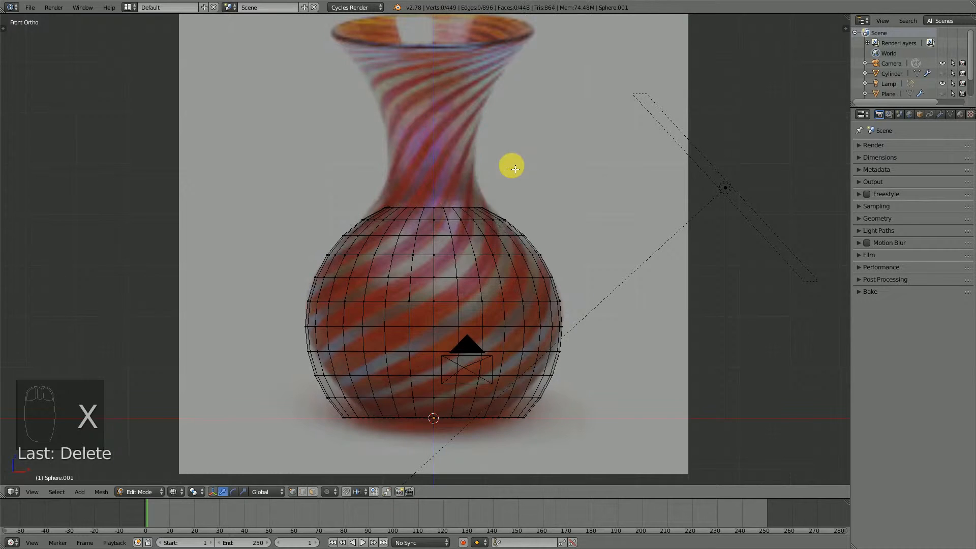
In solid view and Object Mode, give the vase body a level 2 subdivision surface and smooth shading.
key("z")
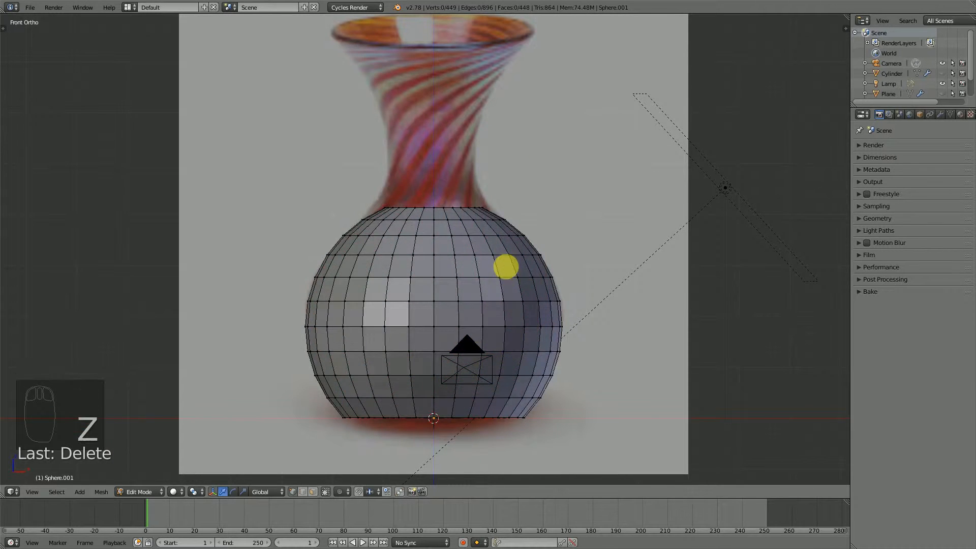
key("Tab")
scroll(500, 277, "down", 3)
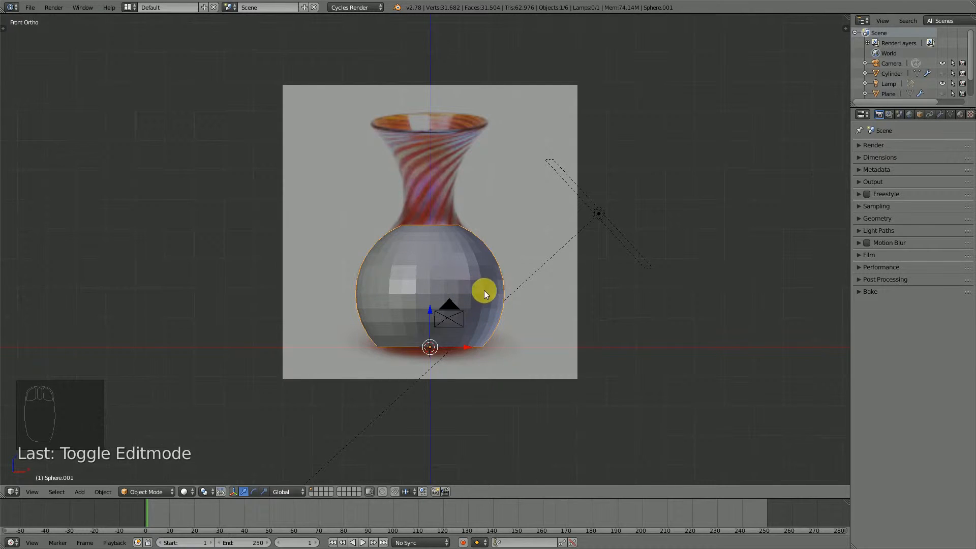
key("ctrl+2")
scroll(480, 264, "up", 2)
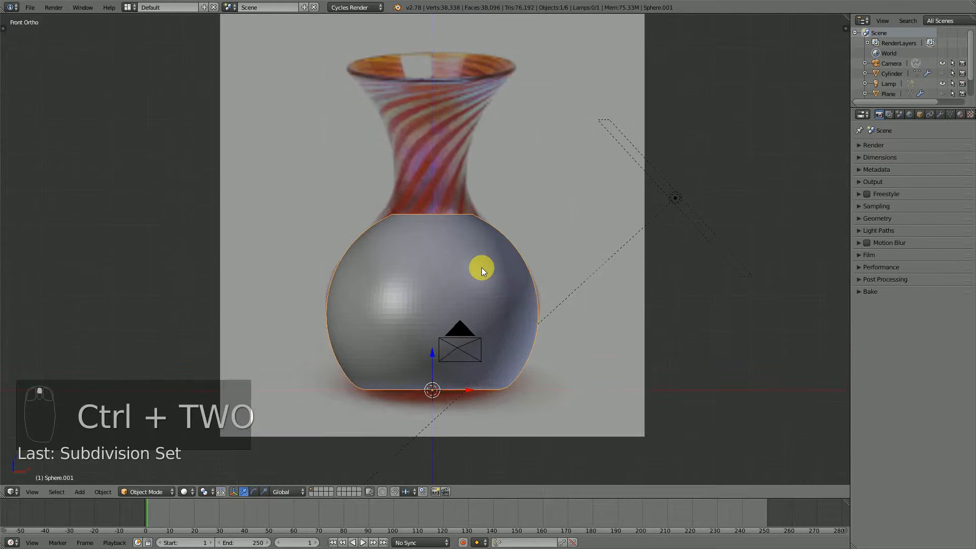
key("t")
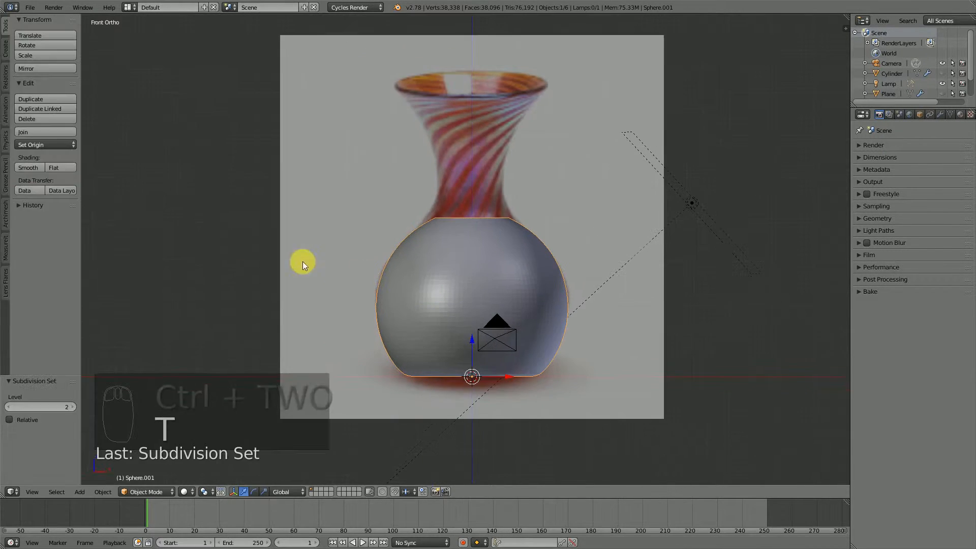
left_click(29, 167)
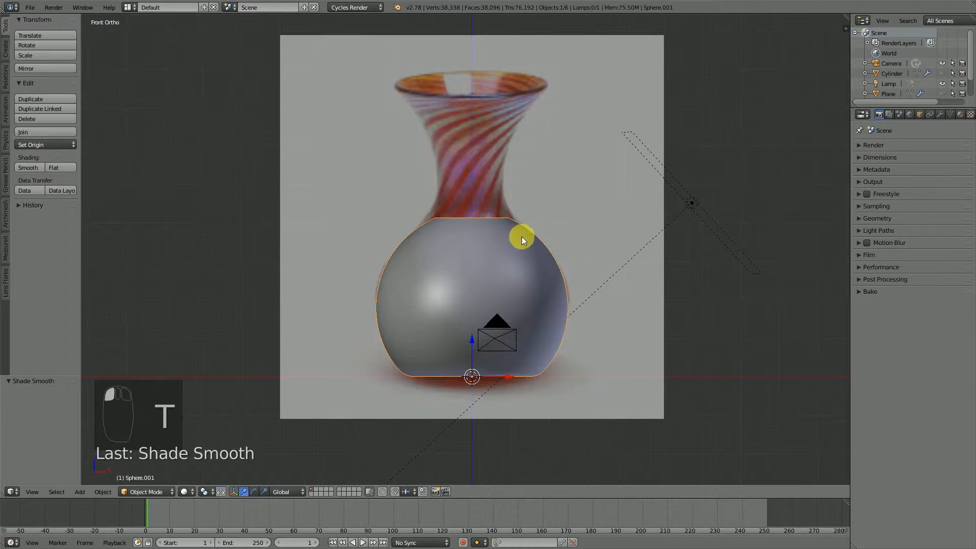
key("t")
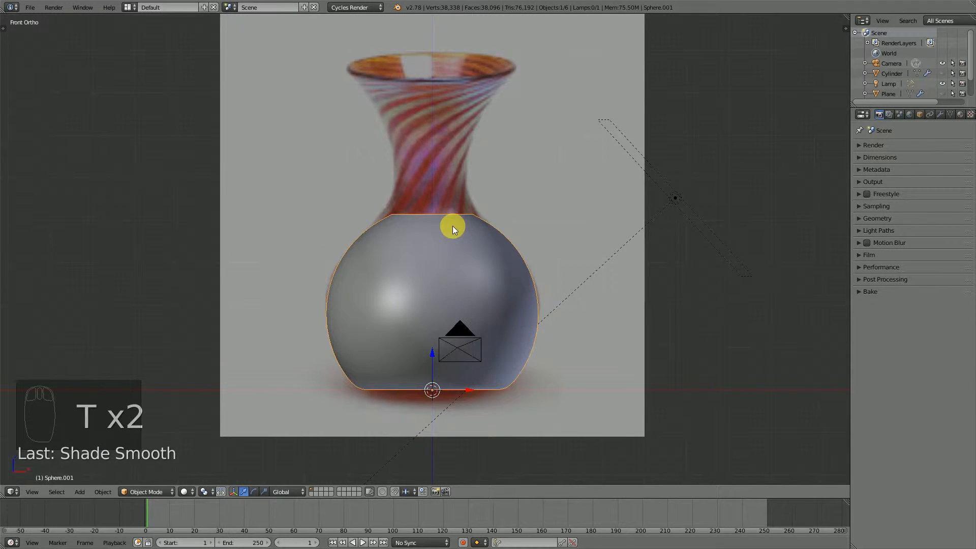
In Edit Mode, extrude the body's open top edge loop about 3 units straight up along Z to the reference's rim.
key("Tab")
right_click(432, 218, "alt")
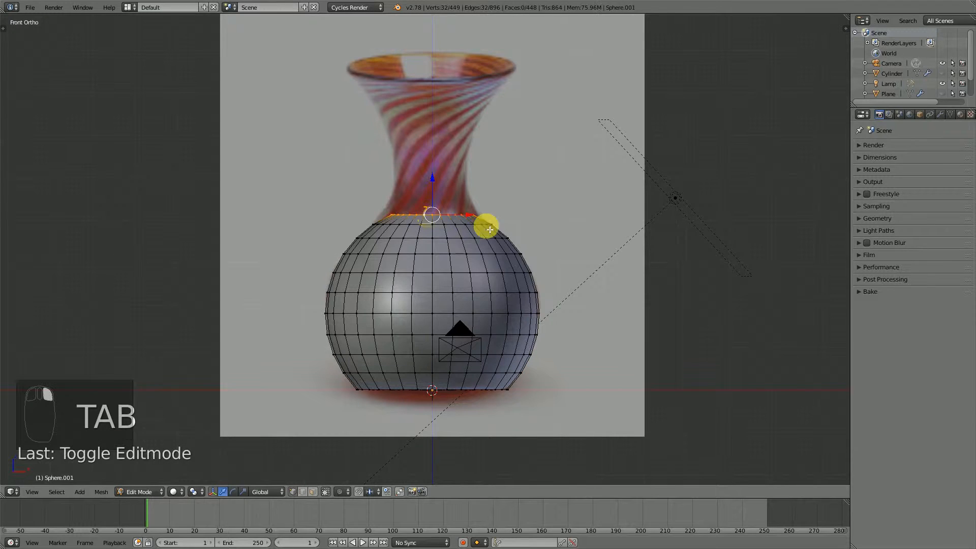
middle_click_drag(497, 234, 506, 287, "shift")
scroll(504, 289, "up", 2)
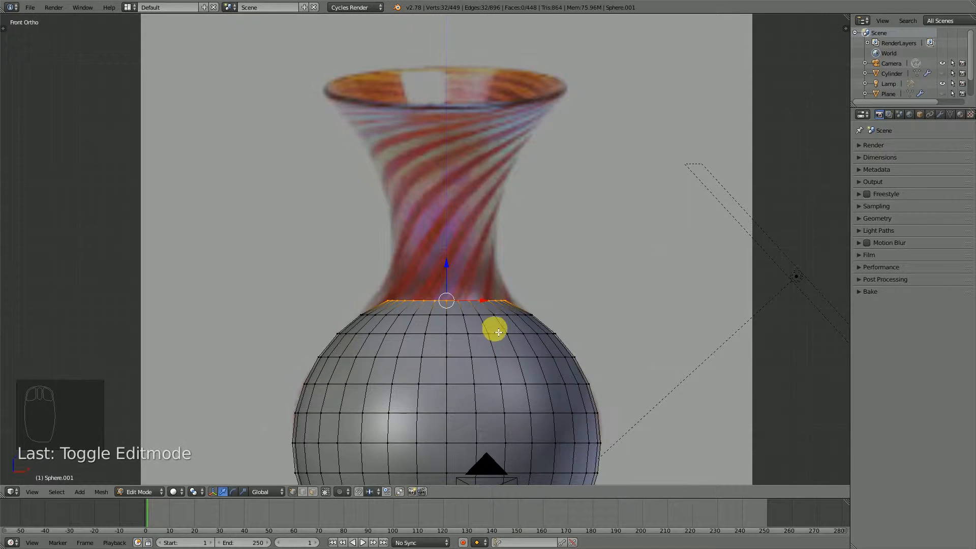
key("e")
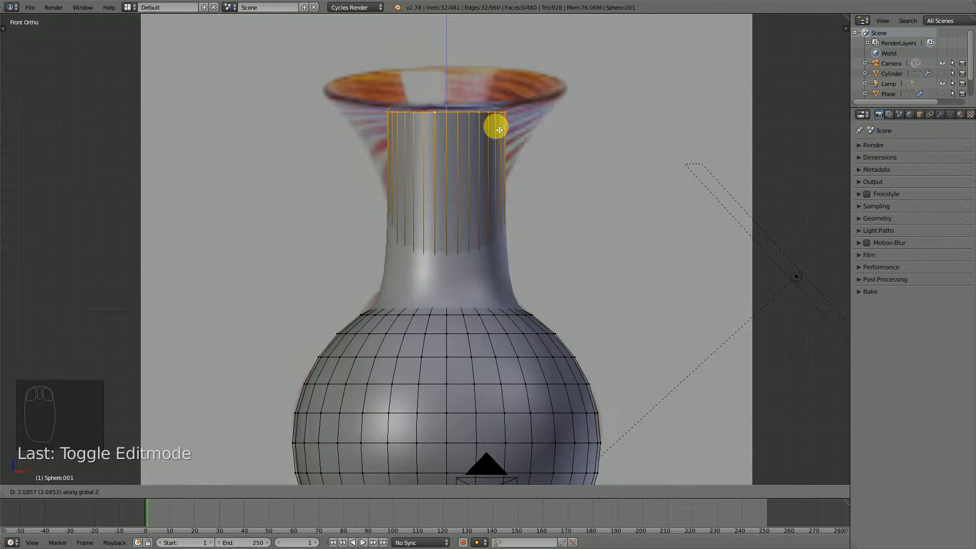
left_click(502, 120)
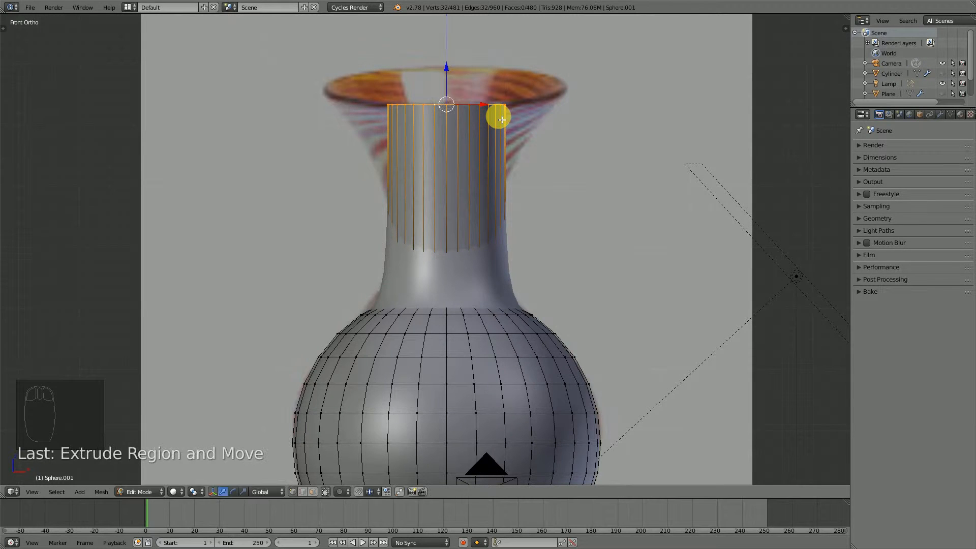
Scale the extruded top loop out to nearly the rim's width and raise it slightly into the rim's opening.
key("s")
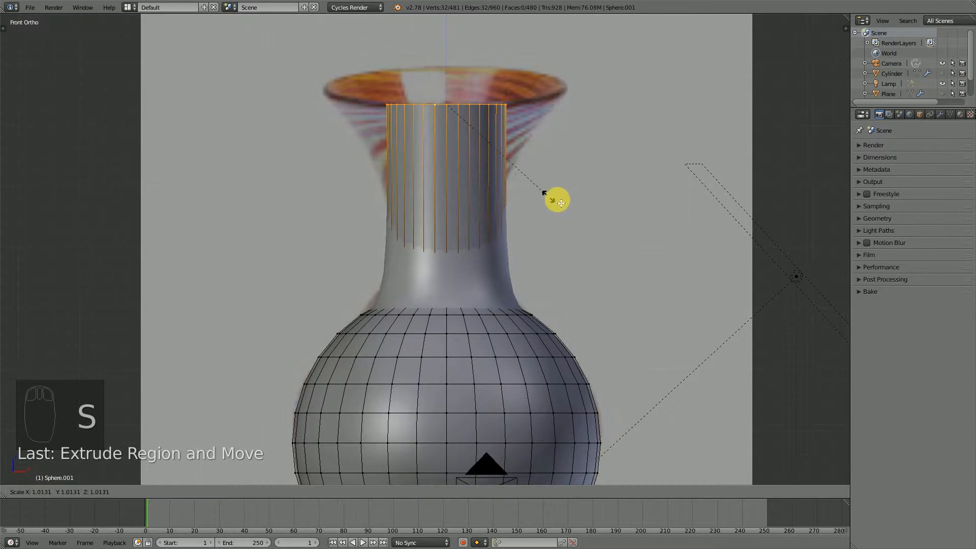
left_click(670, 253)
left_click_drag(447, 72, 452, 52)
scroll(478, 222, "down", 3)
scroll(510, 205, "up", 3)
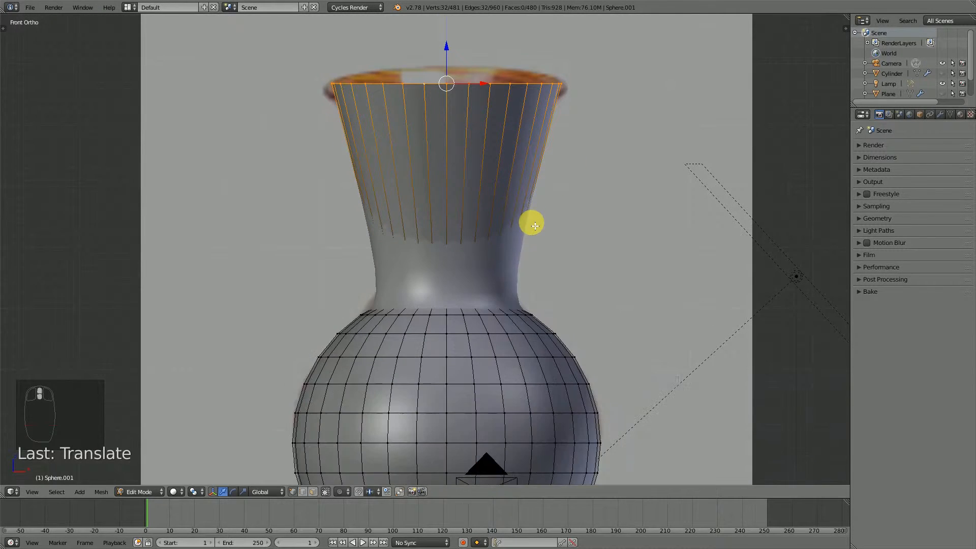
Switch to wireframe, widen the properties area and turn off the Subsurf modifier's viewport display to expose the base mesh.
key("z")
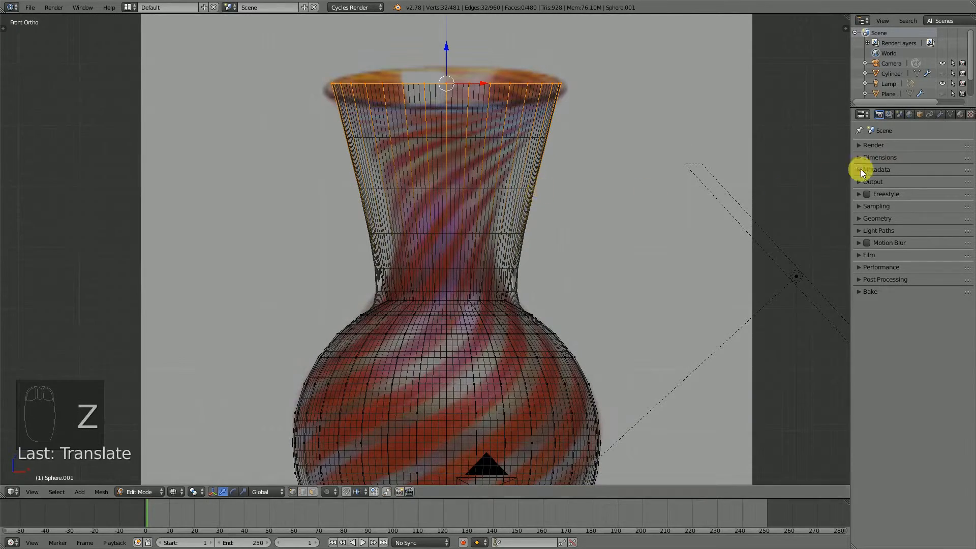
scroll(573, 284, "down", 1)
key("n")
key("n")
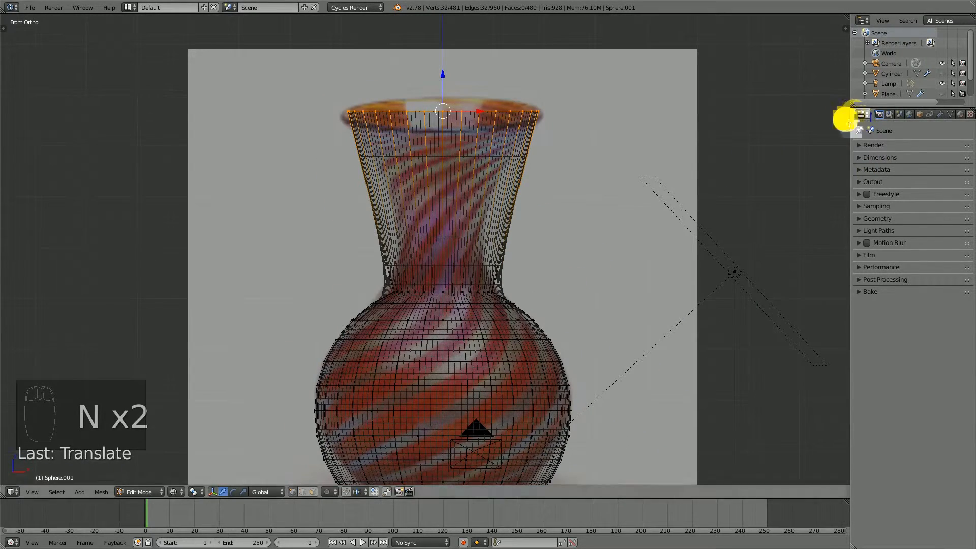
left_click_drag(847, 116, 809, 117)
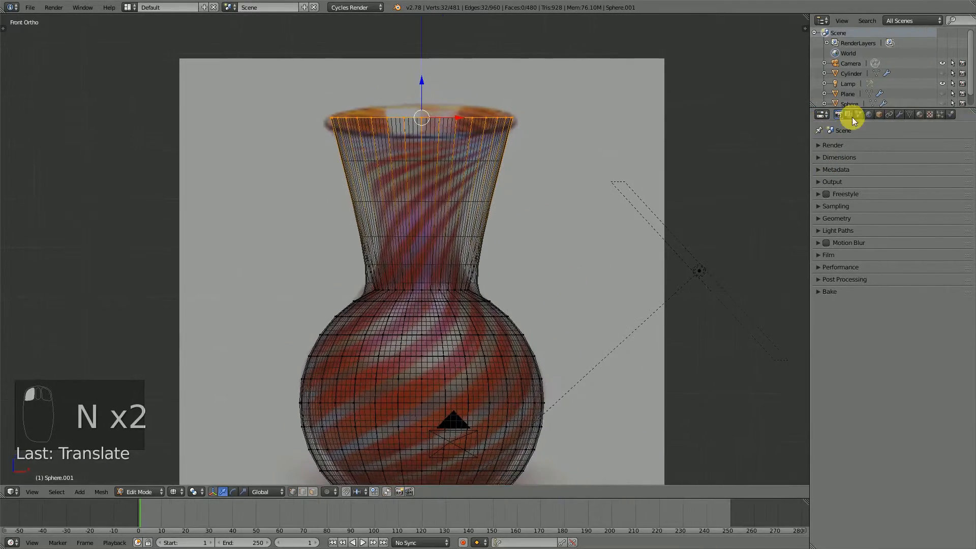
left_click(898, 115)
left_click(893, 165)
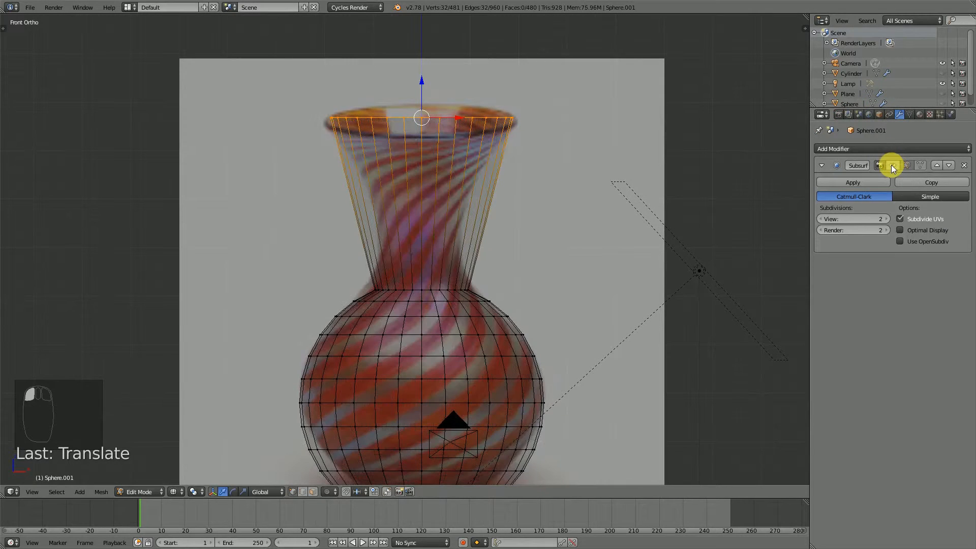
scroll(540, 216, "up", 2)
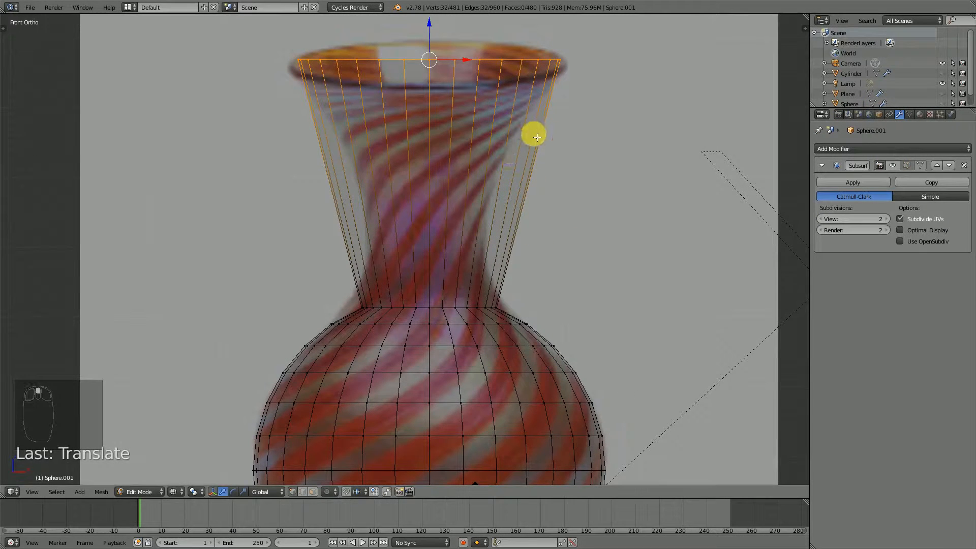
Add a loop cut in the neck just below the rim and scale it to about 0.86 towards the reference outline.
key("ctrl+r")
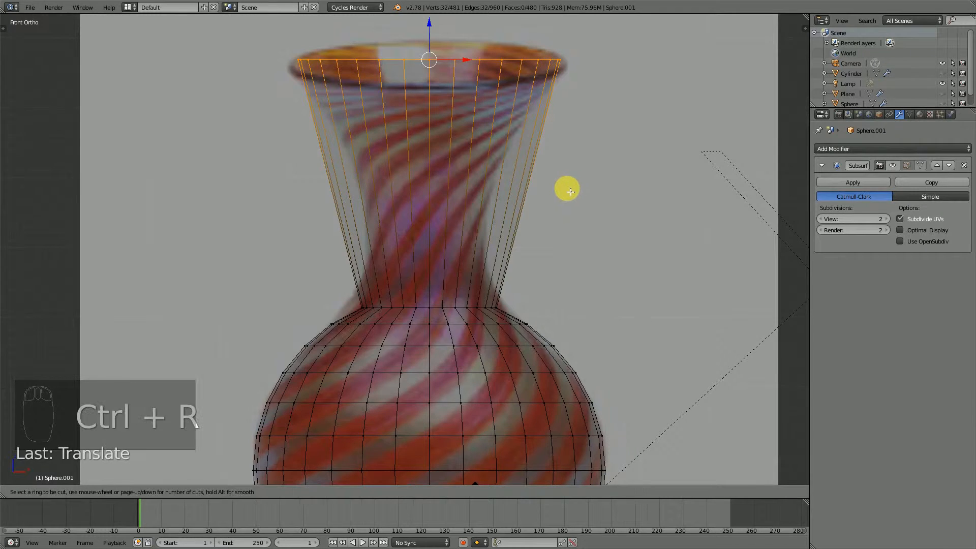
left_click(529, 191)
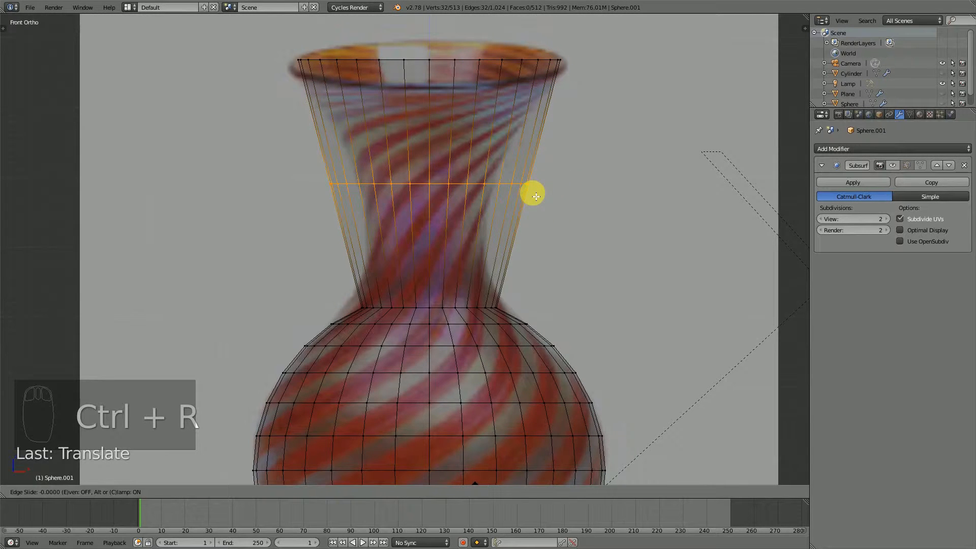
left_click(536, 137)
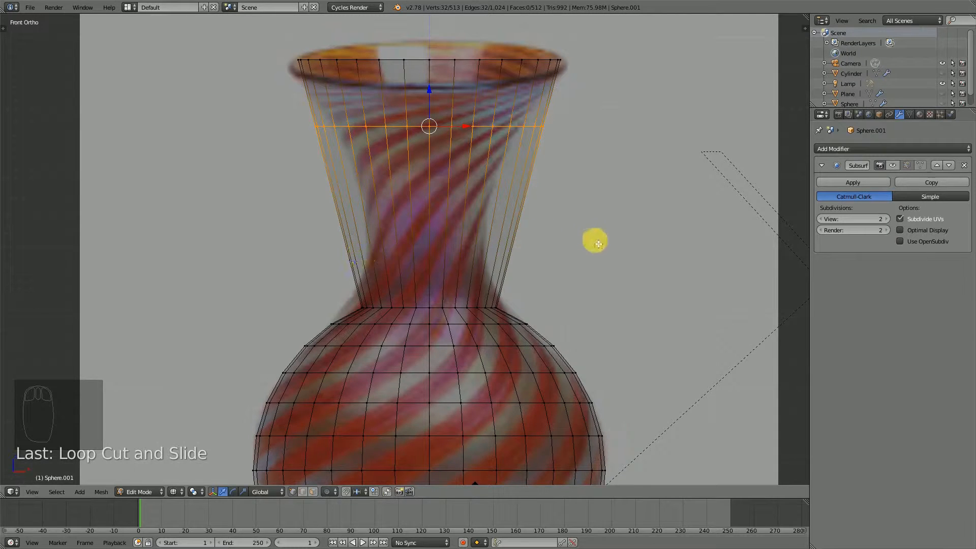
key("s")
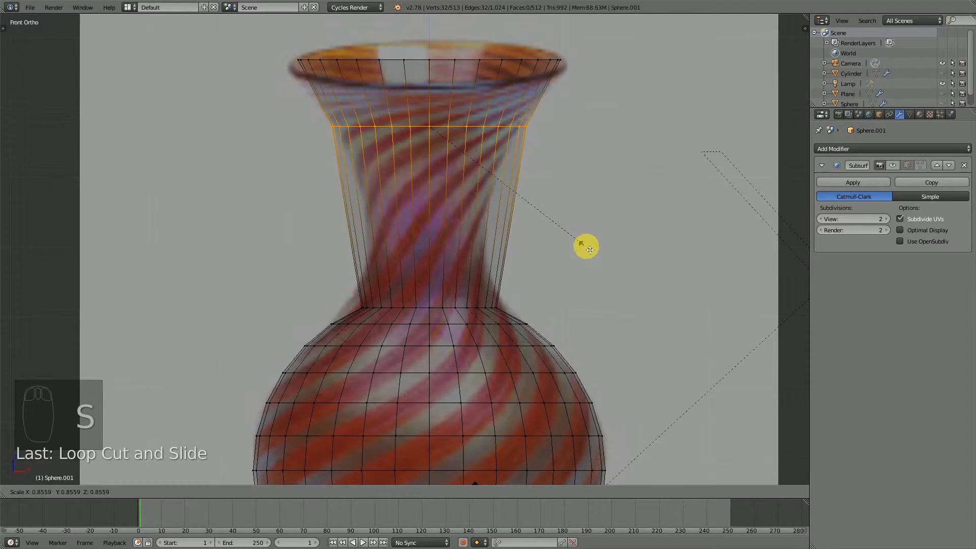
left_click(582, 247)
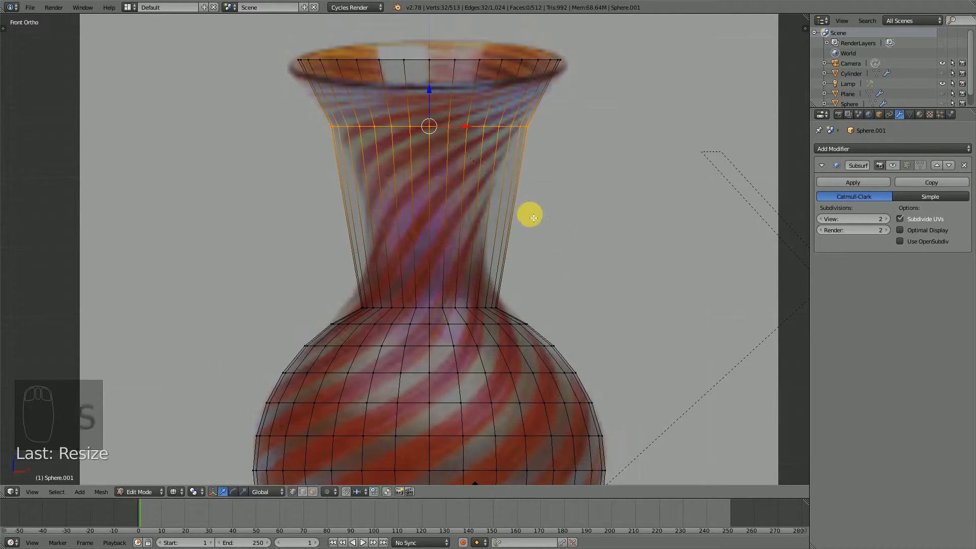
Add a loop cut around the middle of the neck and scale it to about 0.76 to narrow the neck.
key("ctrl+r")
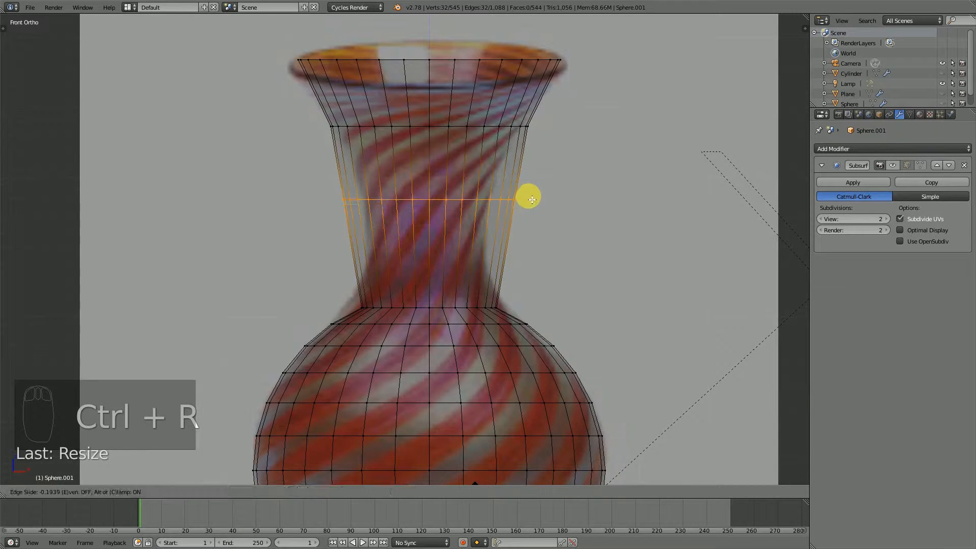
left_click(532, 202)
right_click(533, 205)
key("s")
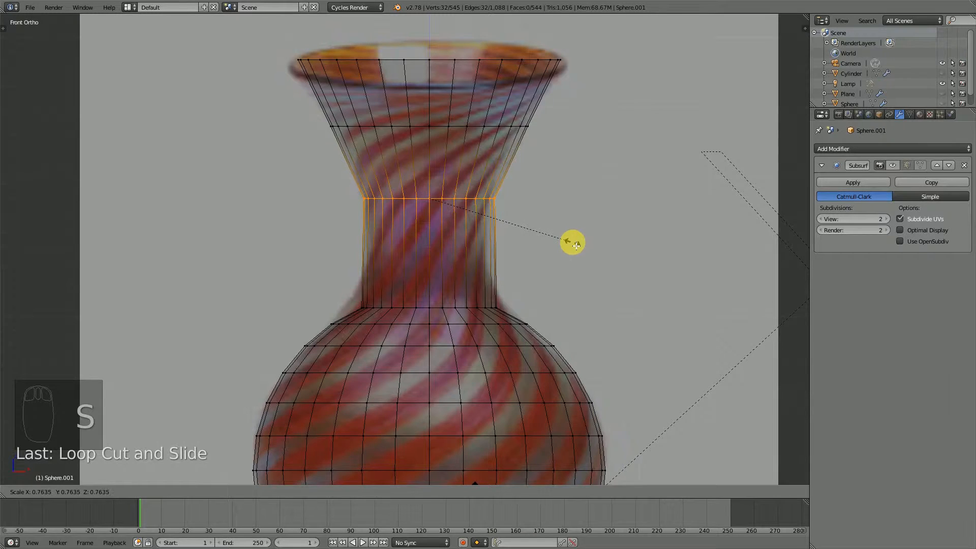
left_click(569, 242)
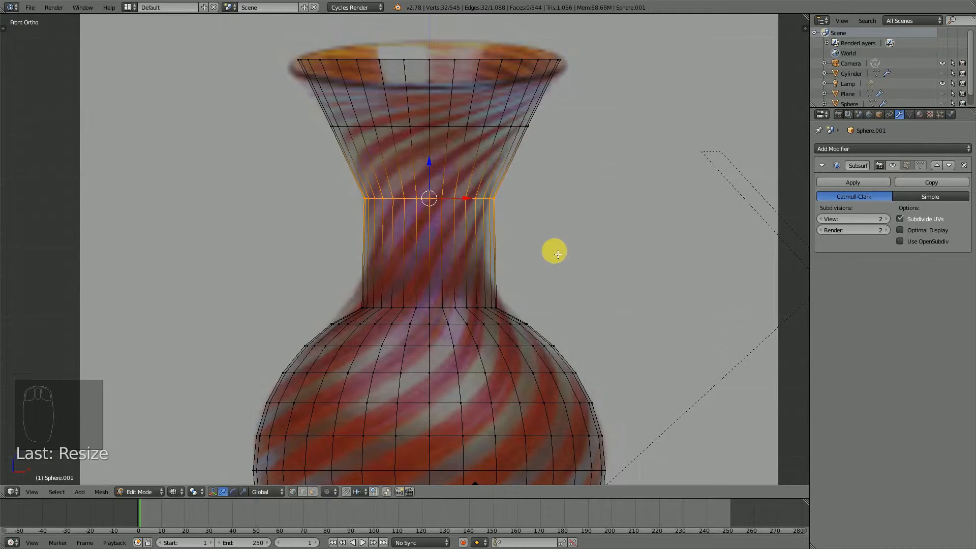
Add a loop cut in the lower neck, slide it slightly down and scale it in to the neck's narrowest width.
key("ctrl+t")
key("ctrl+r")
left_click(505, 280)
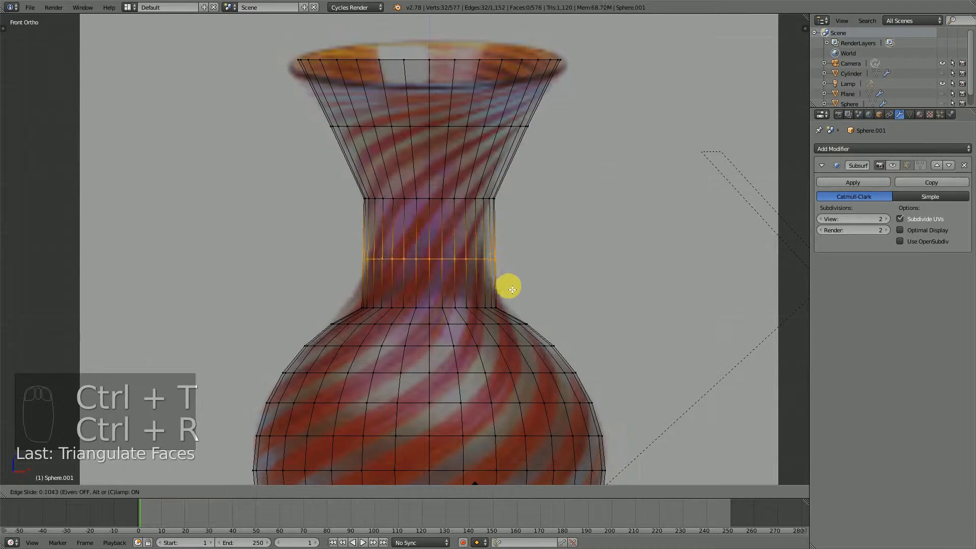
left_click(511, 294)
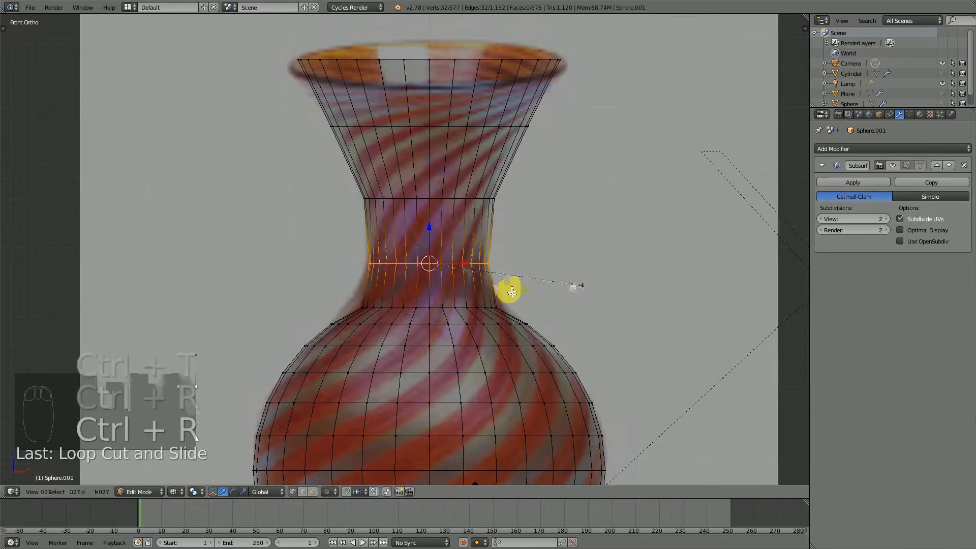
key("s")
left_click(567, 283)
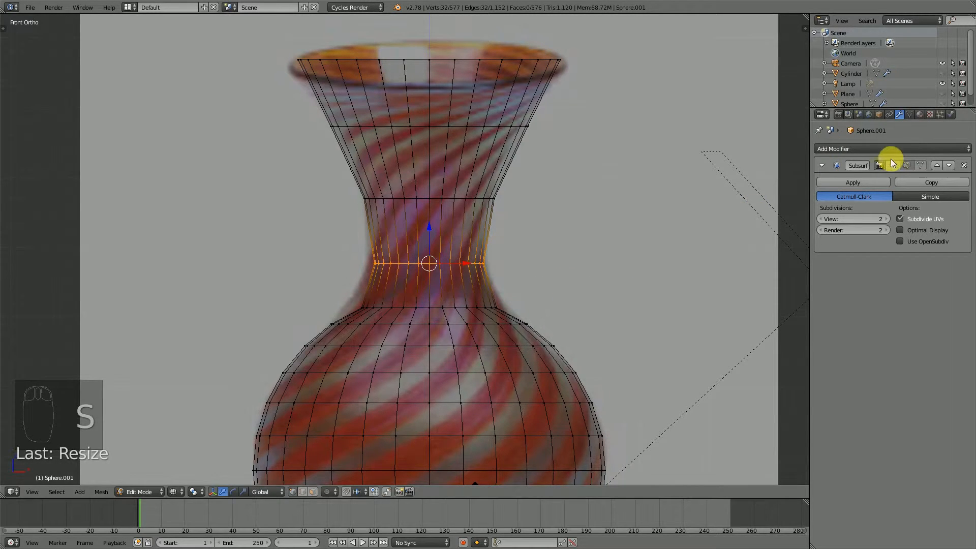
Turn the Subsurf modifier's display back on, deselect all vertices and return to solid view.
left_click(906, 165)
scroll(499, 279, "down", 2)
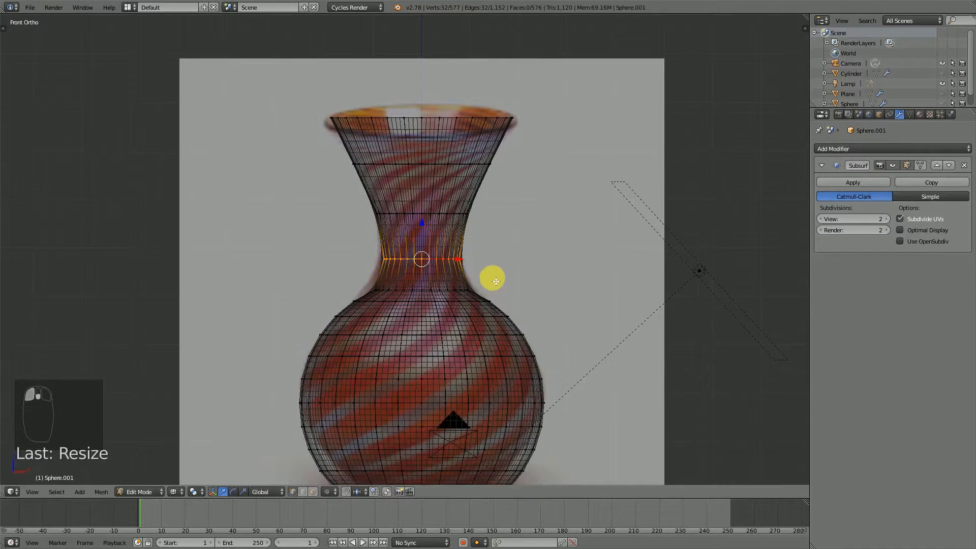
key("a")
key("z")
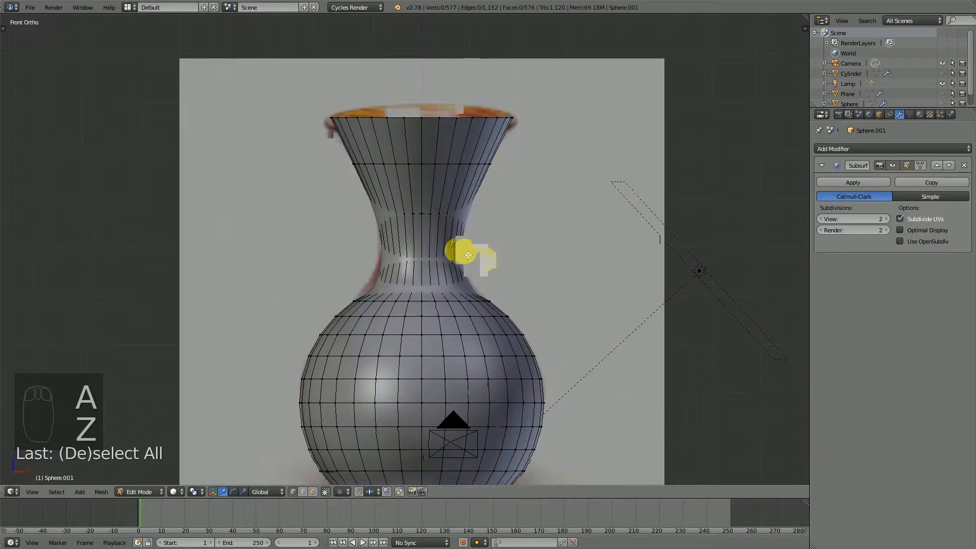
Check the smoothed vase's neck and body against the front reference image and from an angled view in Object Mode.
scroll(468, 255, "down", 1)
scroll(436, 226, "up", 2)
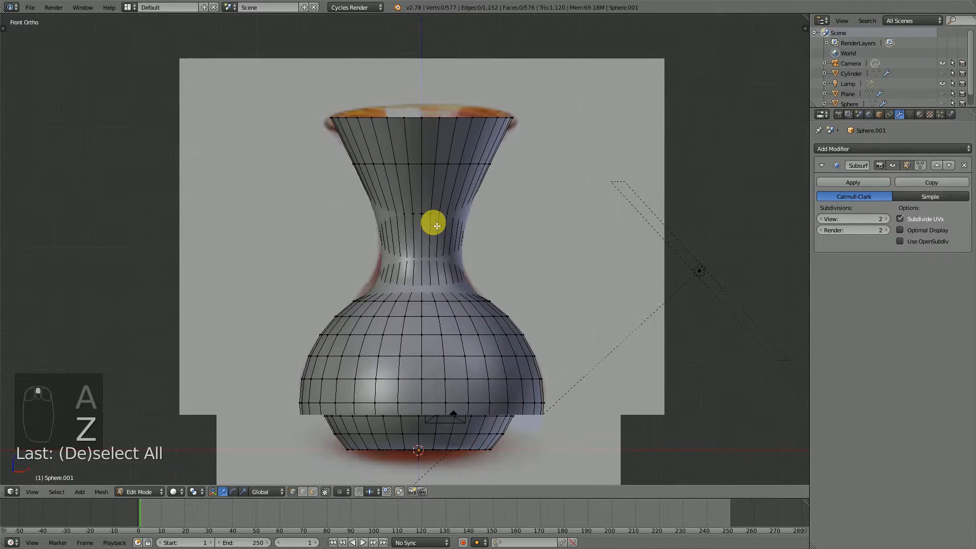
scroll(432, 220, "down", 1)
scroll(463, 170, "up", 1)
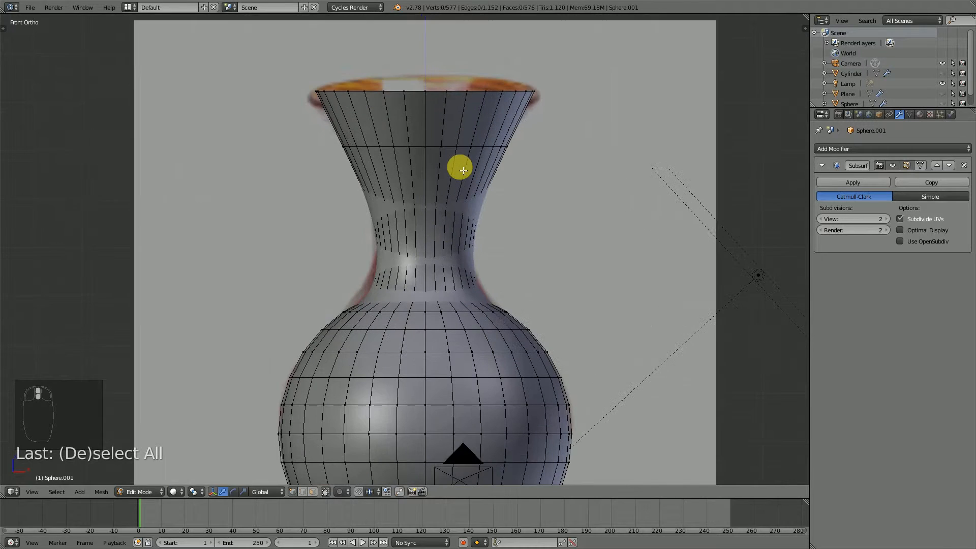
scroll(466, 171, "down", 1)
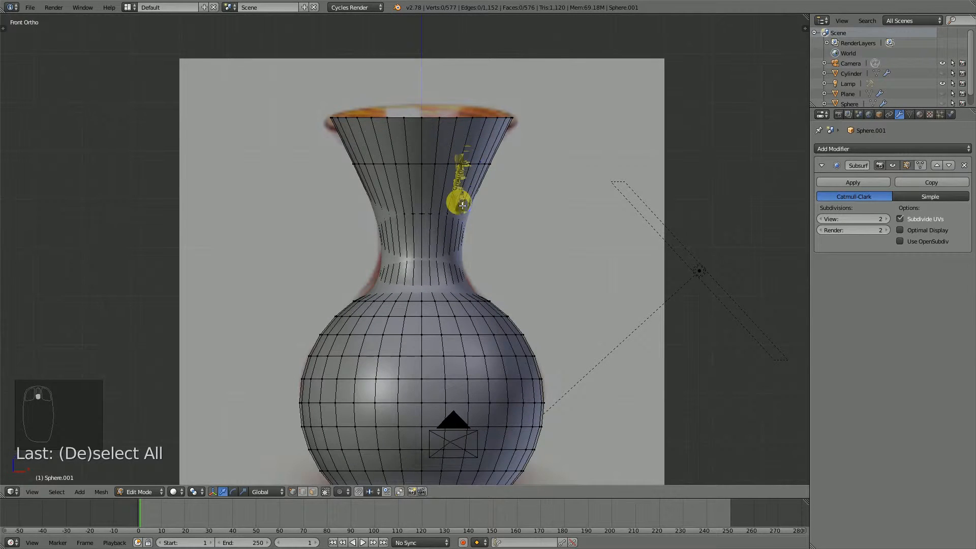
key("Tab")
scroll(447, 236, "down", 4)
middle_click_drag(446, 236, 413, 246)
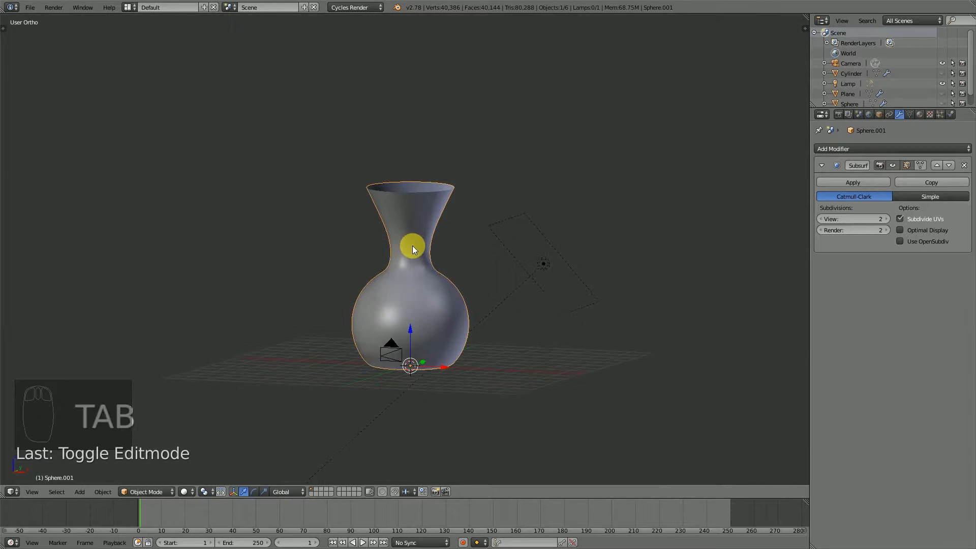
key("KP_1")
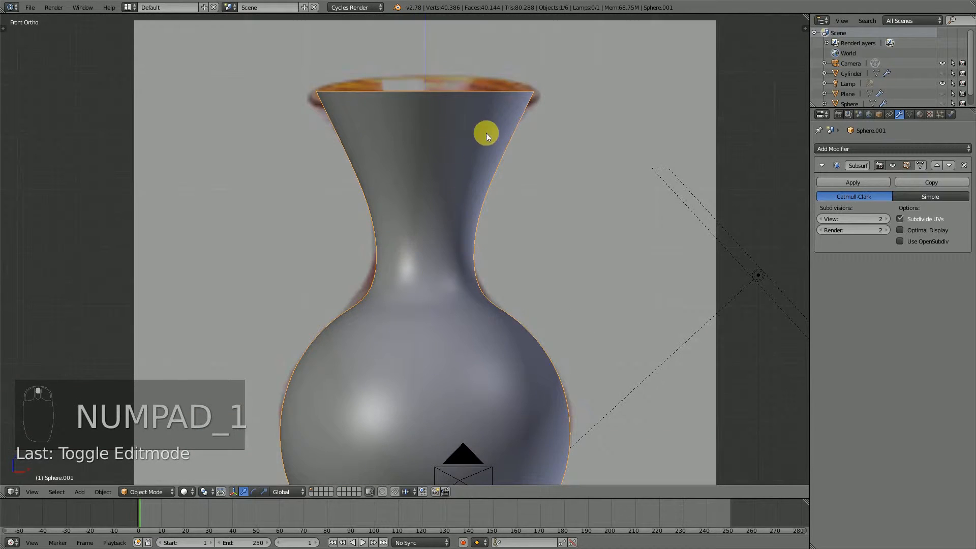
In Edit Mode, scale the edge loop just below the rim to about 0.89 to match the reference outline.
key("Tab")
scroll(498, 148, "up", 1)
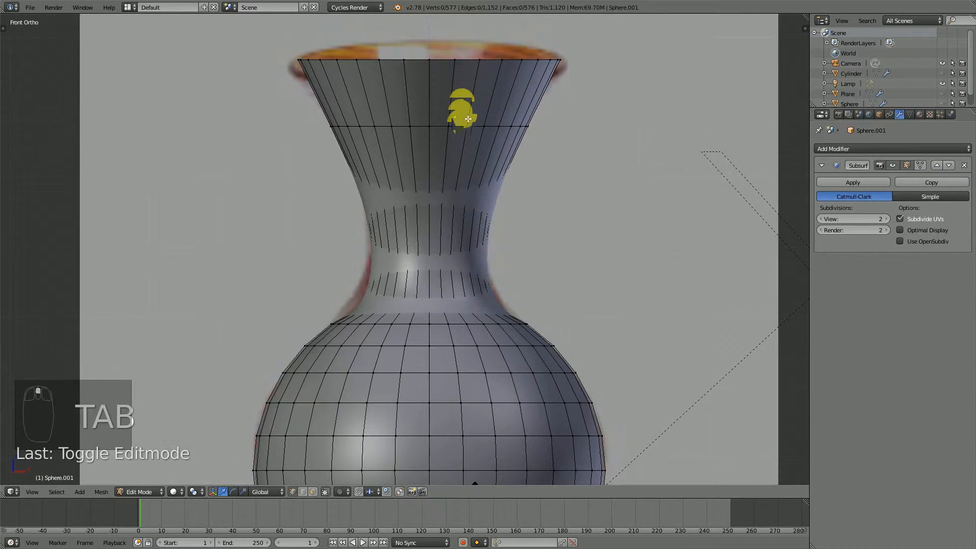
scroll(462, 124, "down", 1)
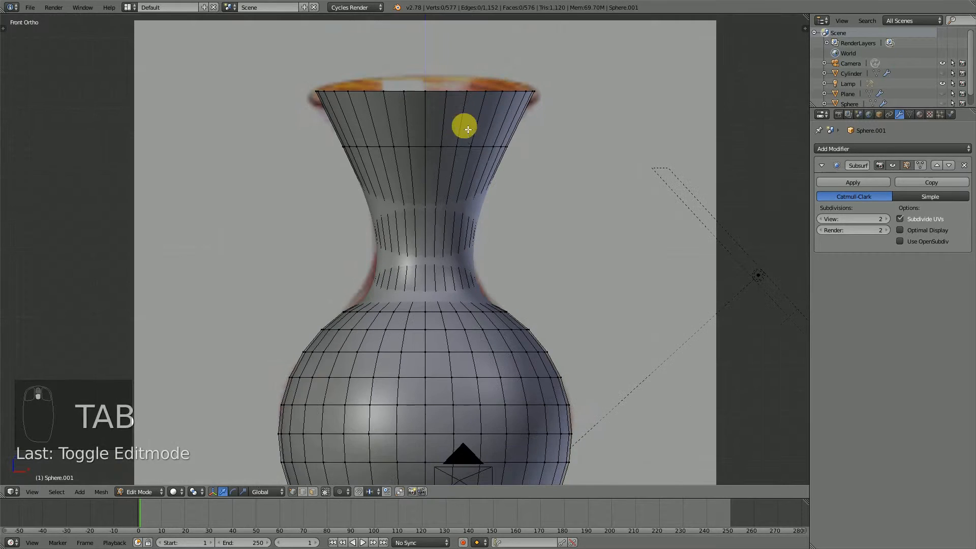
right_click(436, 151, "alt")
key("s")
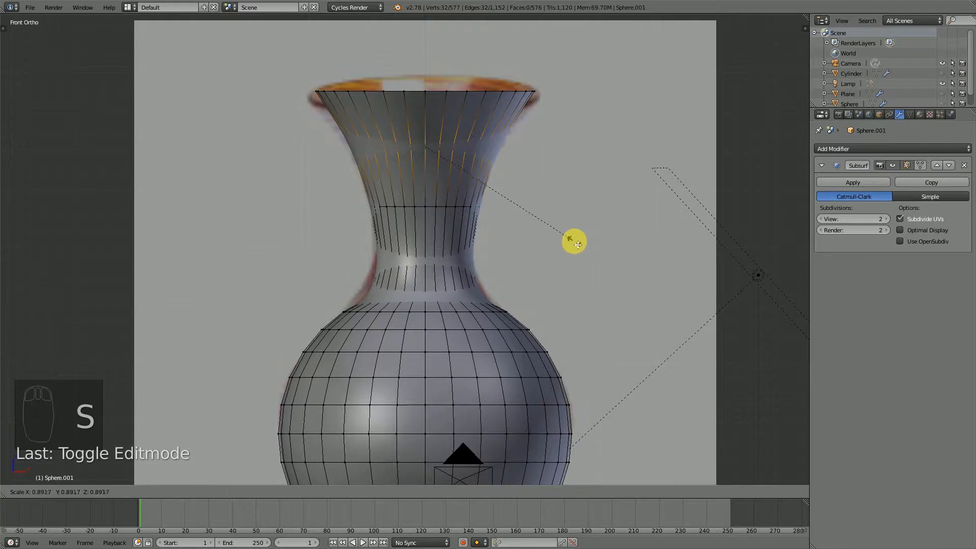
left_click(574, 242)
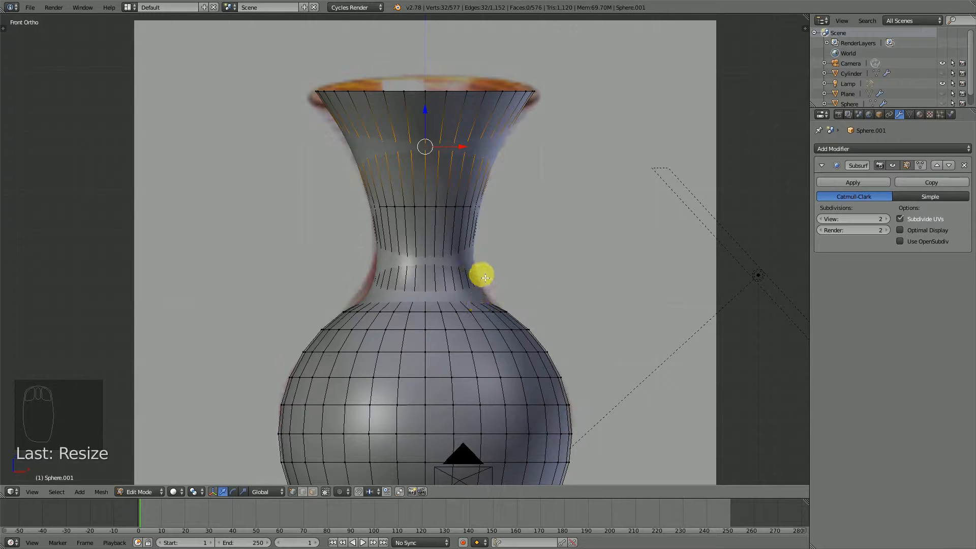
Scale the edge loop at the base of the neck out to about 1.2 to meet the reference outline, and deselect all.
key("Tab")
scroll(468, 285, "up", 1)
key("Tab")
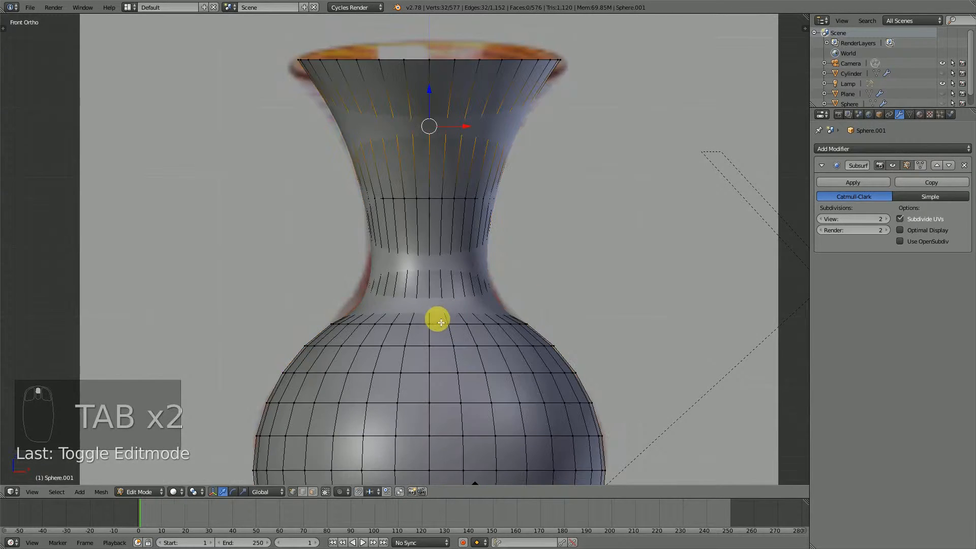
right_click(437, 311, "alt")
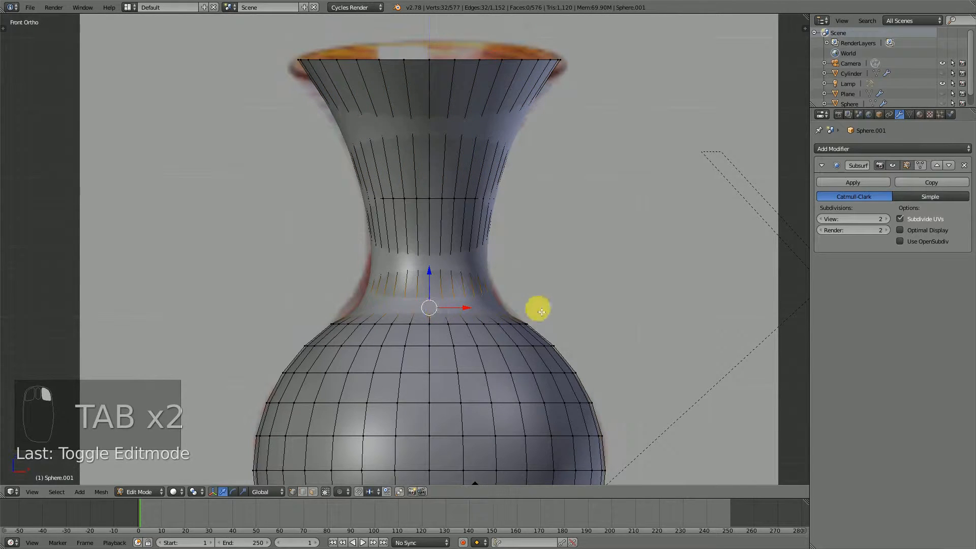
key("s")
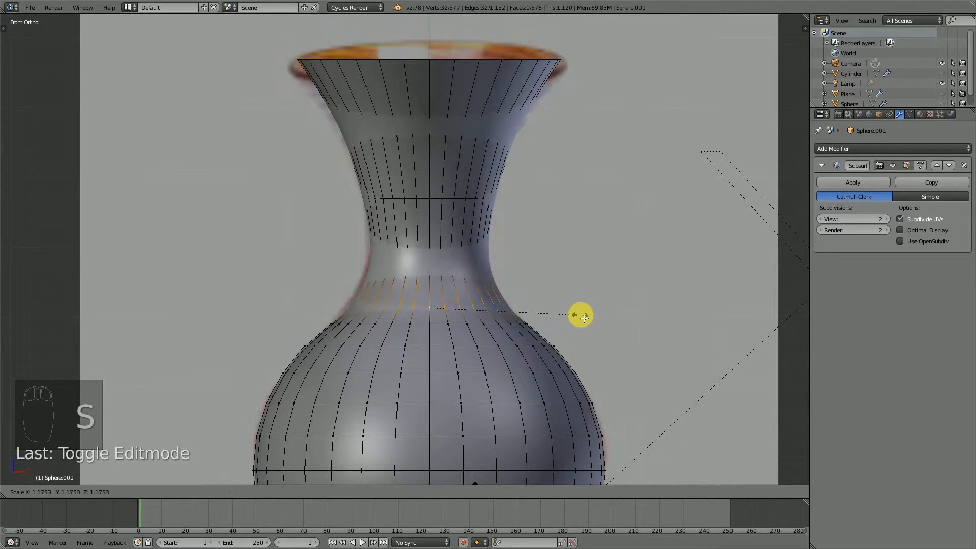
left_click(588, 322)
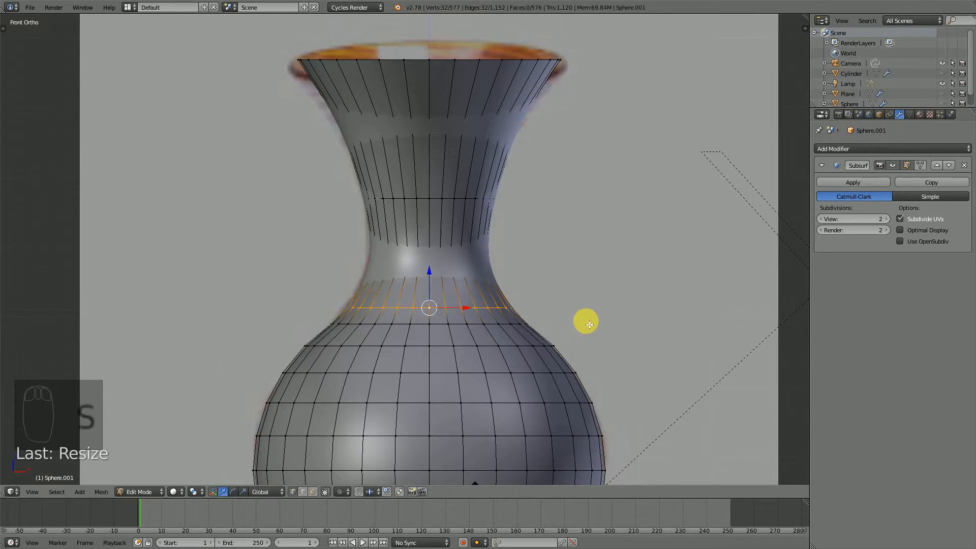
key("a")
scroll(514, 252, "down", 1)
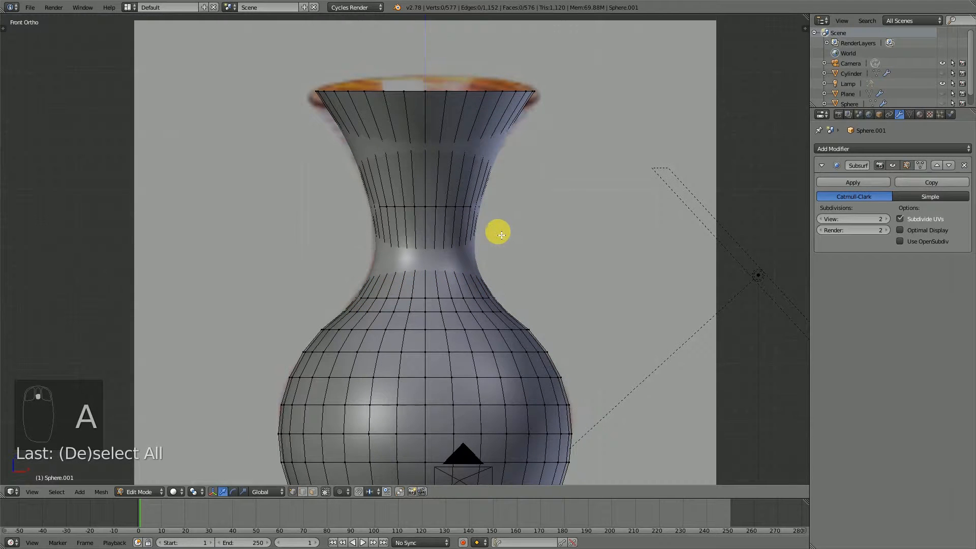
Leave Edit Mode and examine the vase's profile and open mouth from an angled view above.
scroll(511, 151, "up", 2)
scroll(513, 106, "down", 2)
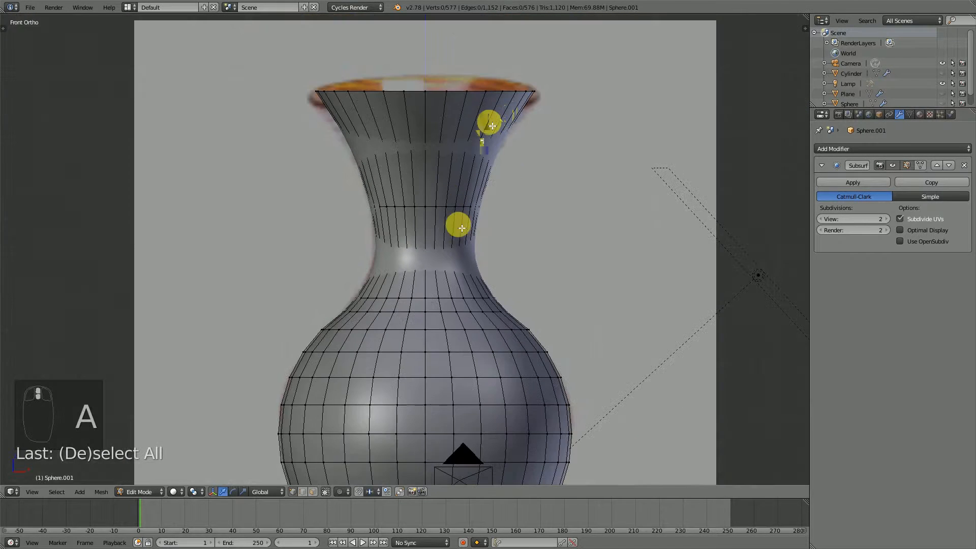
key("Tab")
scroll(452, 220, "down", 3)
middle_click_drag(424, 193, 443, 240)
scroll(447, 224, "down", 1)
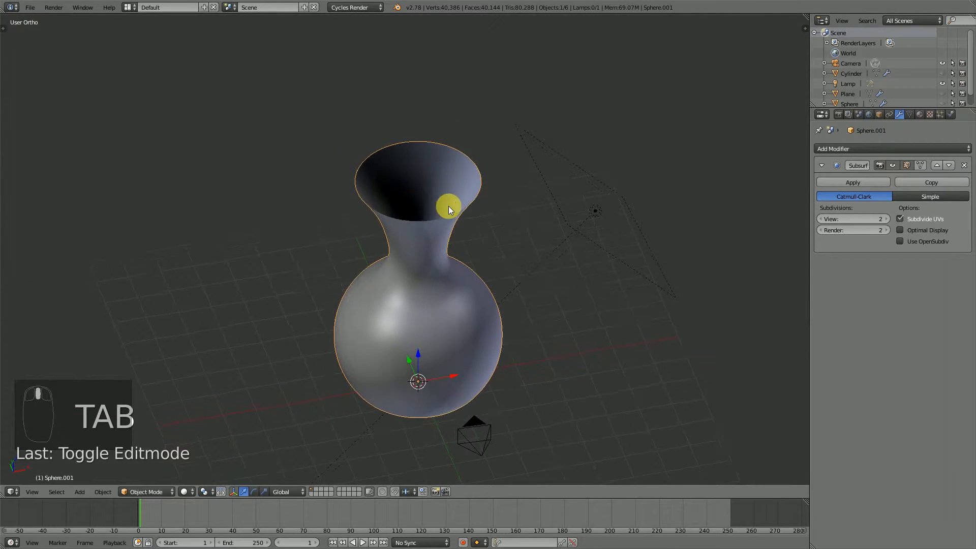
scroll(449, 207, "up", 3)
scroll(446, 244, "down", 2)
middle_click_drag(444, 283, 706, 215)
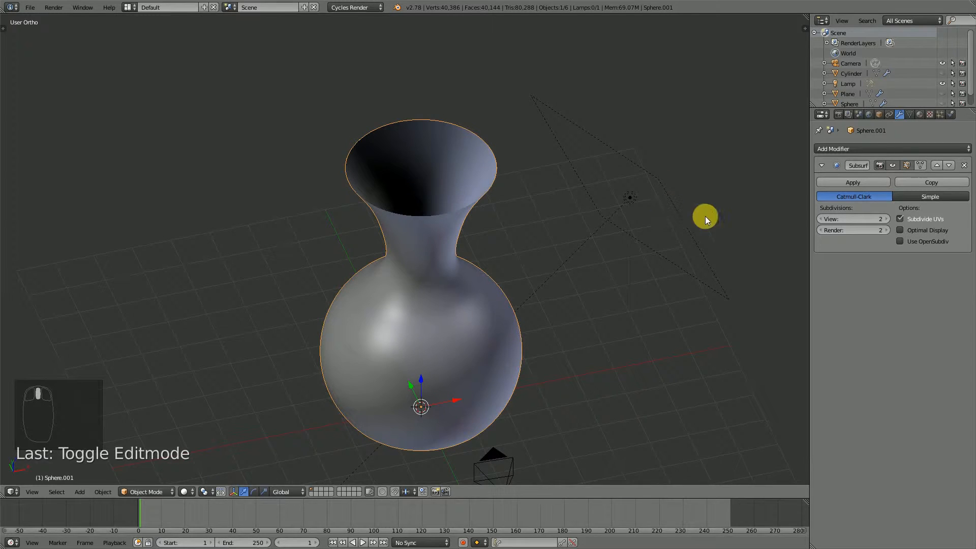
Collapse the Subsurf modifier's settings and add a Solidify modifier to the vase.
left_click(822, 165)
left_click(846, 149)
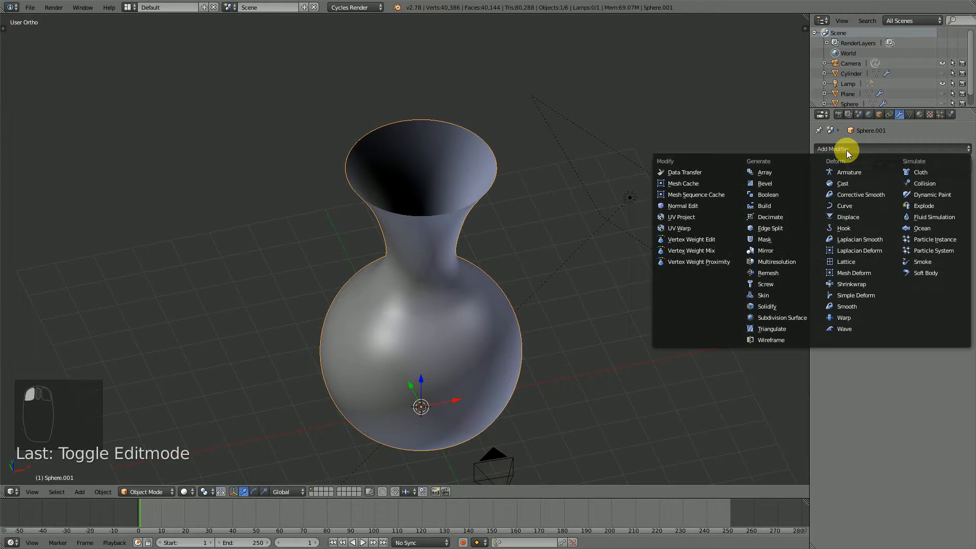
left_click(770, 306)
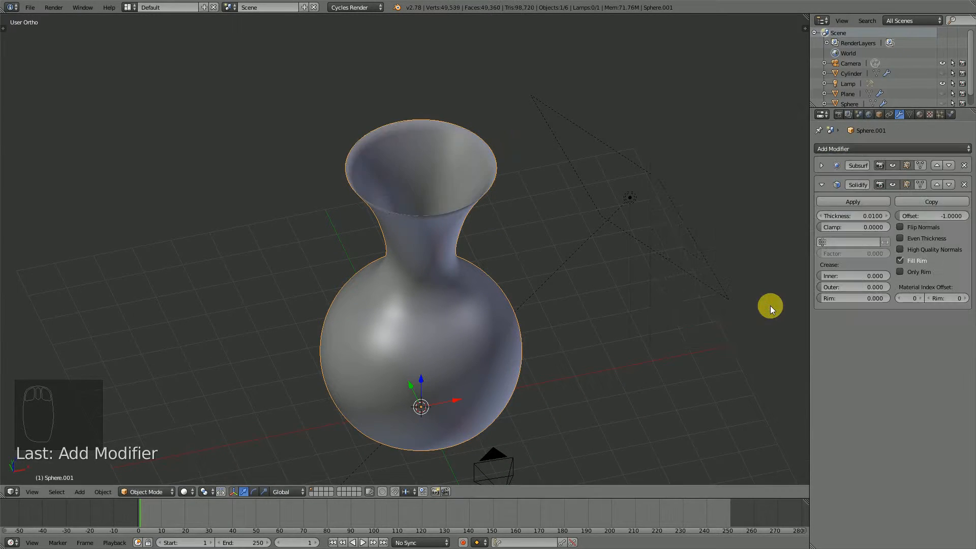
scroll(375, 189, "up", 3)
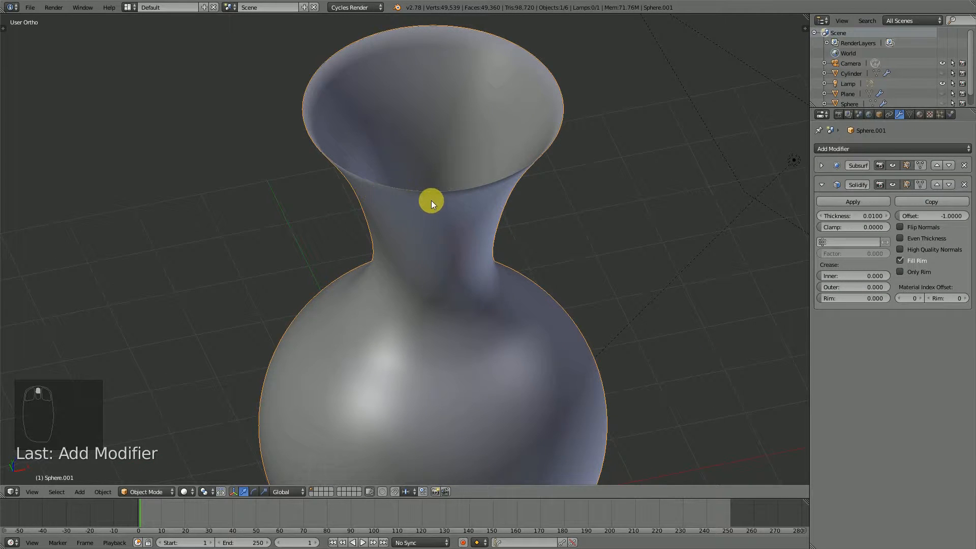
middle_click_drag(411, 197, 419, 188)
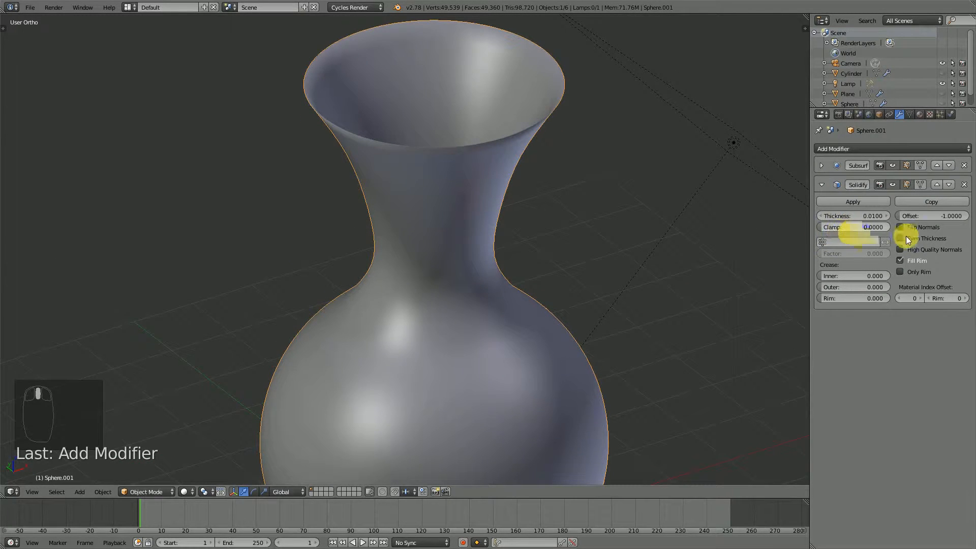
Try different offsets for the Solidify modifier and set its thickness to 0.046.
left_click_drag(911, 215, 291, 163)
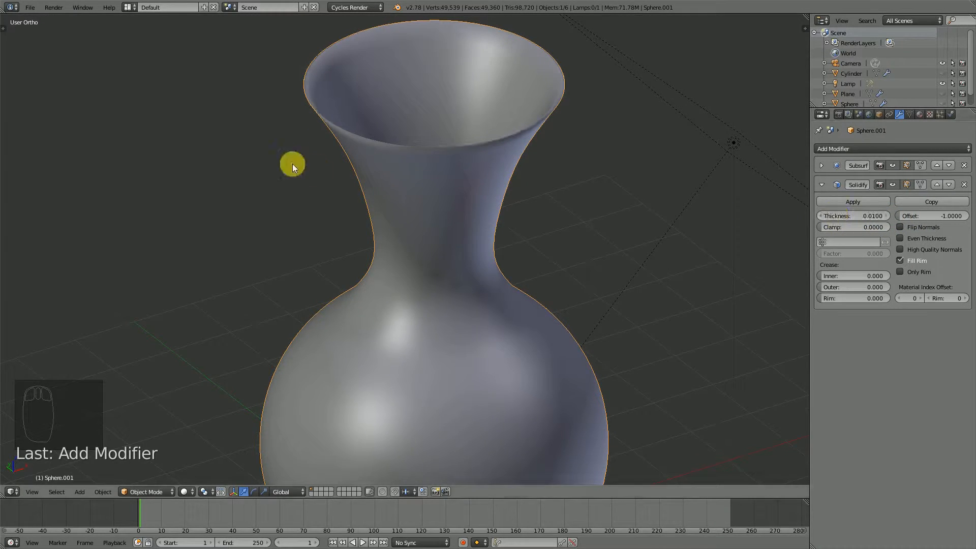
scroll(426, 123, "up", 2)
middle_click_drag(429, 121, 461, 279, "shift")
scroll(459, 282, "up", 2)
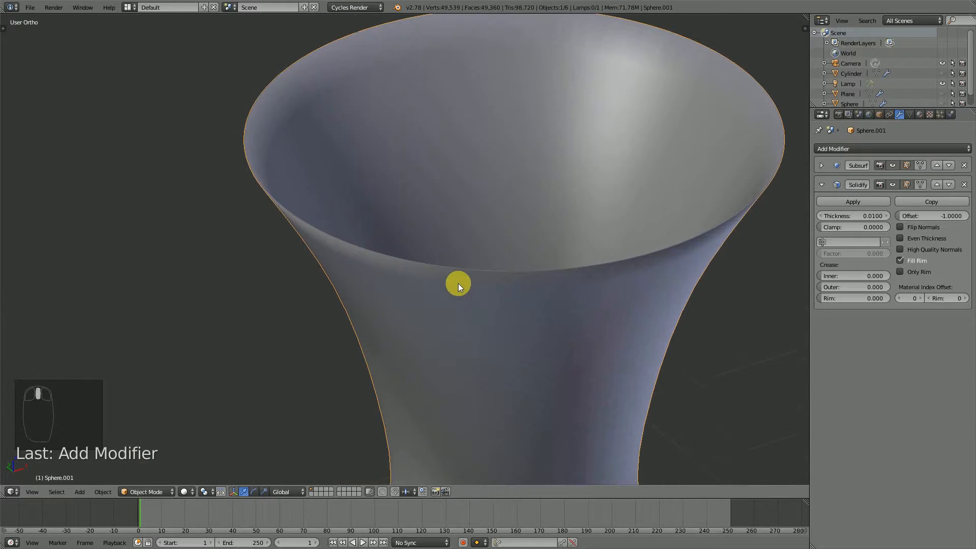
left_click_drag(835, 215, 347, 215)
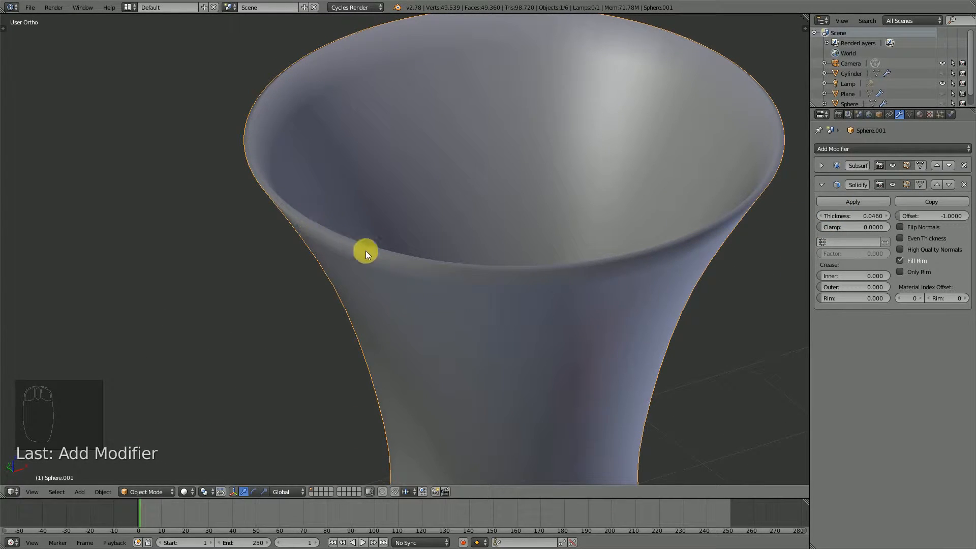
Move the Solidify modifier above Subsurf in the stack and inspect the rim from several angles.
scroll(564, 254, "down", 4)
middle_click_drag(565, 267, 526, 258)
scroll(526, 257, "up", 4)
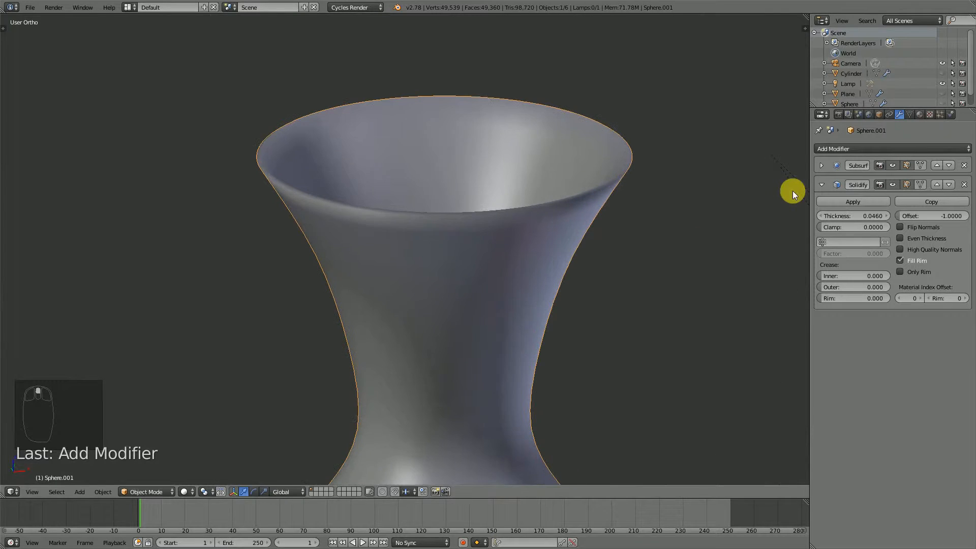
scroll(277, 205, "up", 1)
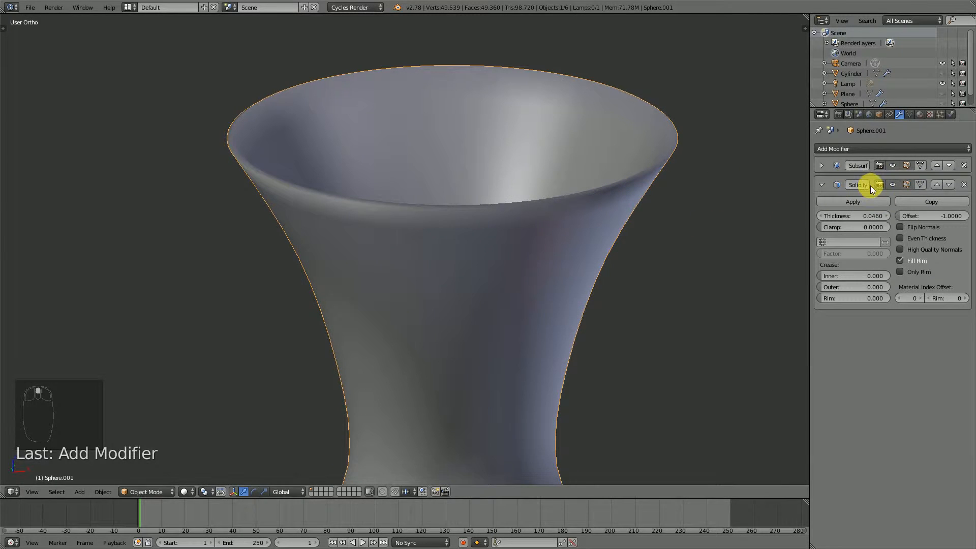
left_click(937, 185)
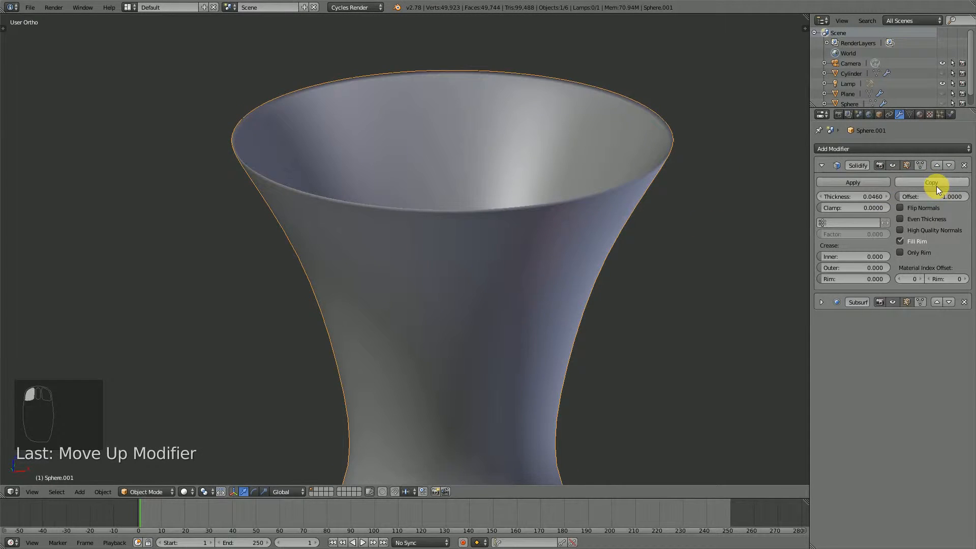
scroll(488, 206, "down", 3)
middle_click_drag(488, 206, 513, 228)
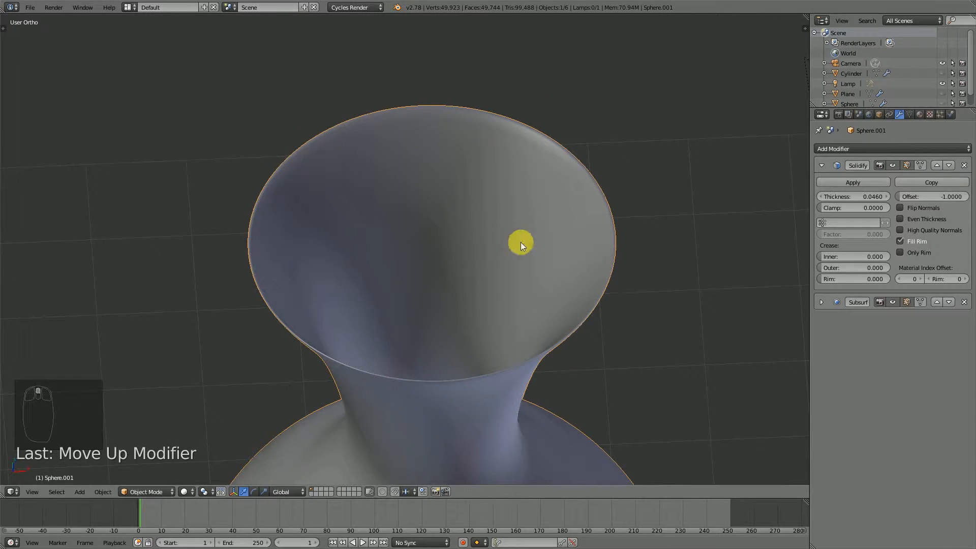
middle_click_drag(527, 269, 546, 239)
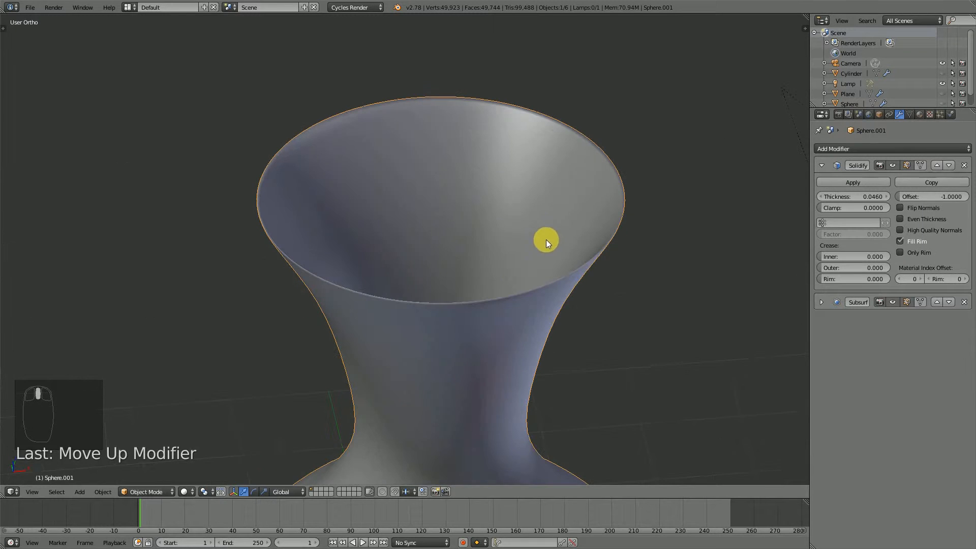
Move the Solidify modifier below Subsurf to compare the rim's shape, and return it above Subsurf.
mouse_move(867, 197)
left_mouse_down()
mouse_move(839, 197)
mouse_move(867, 196)
left_mouse_up()
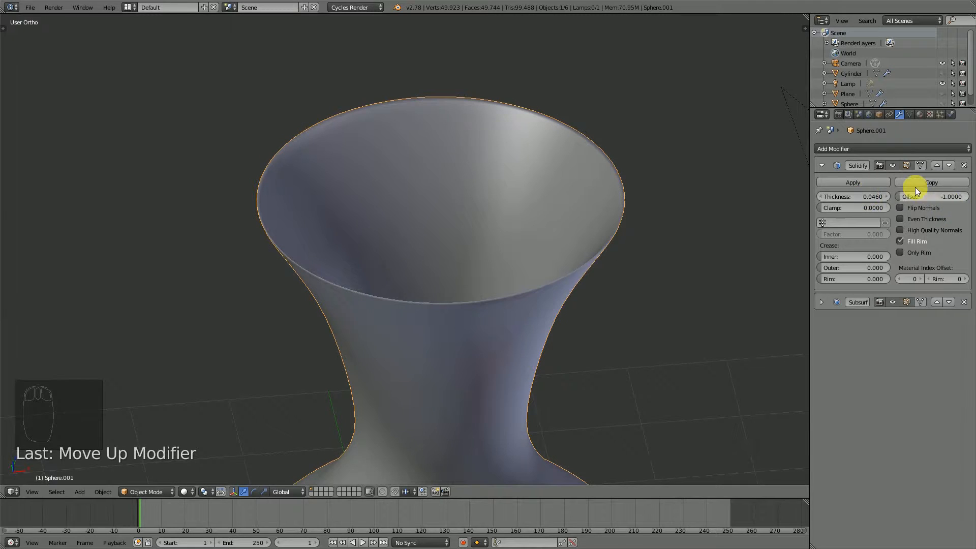
left_click(949, 164)
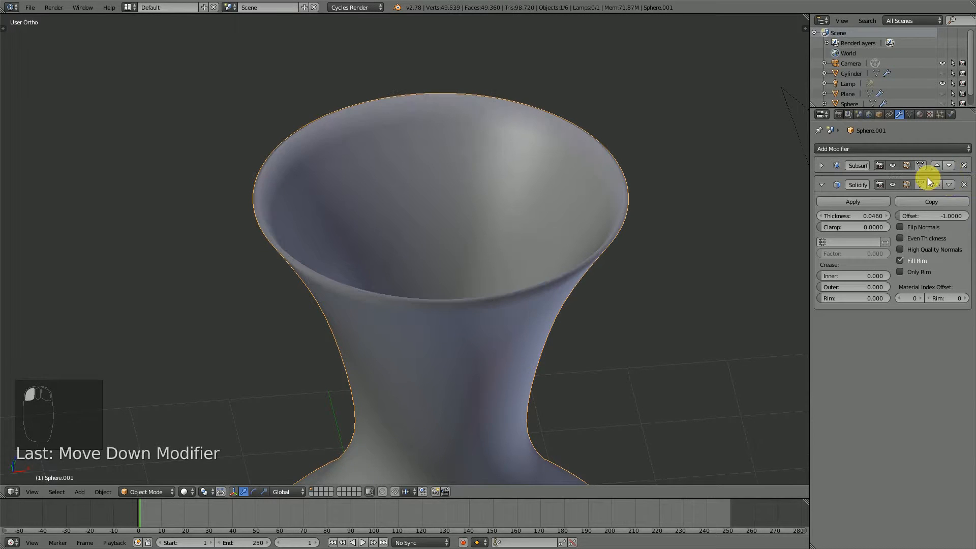
mouse_move(572, 240)
middle_mouse_down()
mouse_move(532, 228)
mouse_move(567, 234)
mouse_move(564, 216)
mouse_move(564, 231)
middle_mouse_up()
scroll(560, 227, "up", 2)
left_click(937, 185)
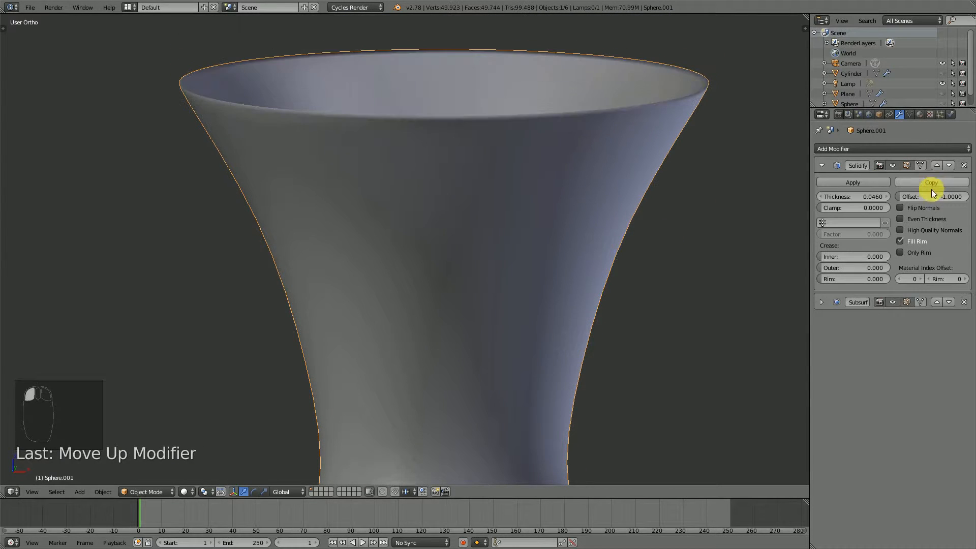
Set the Solidify modifier's thickness to -0.171 to thicken the vase wall and rim.
middle_click_drag(466, 192, 756, 179)
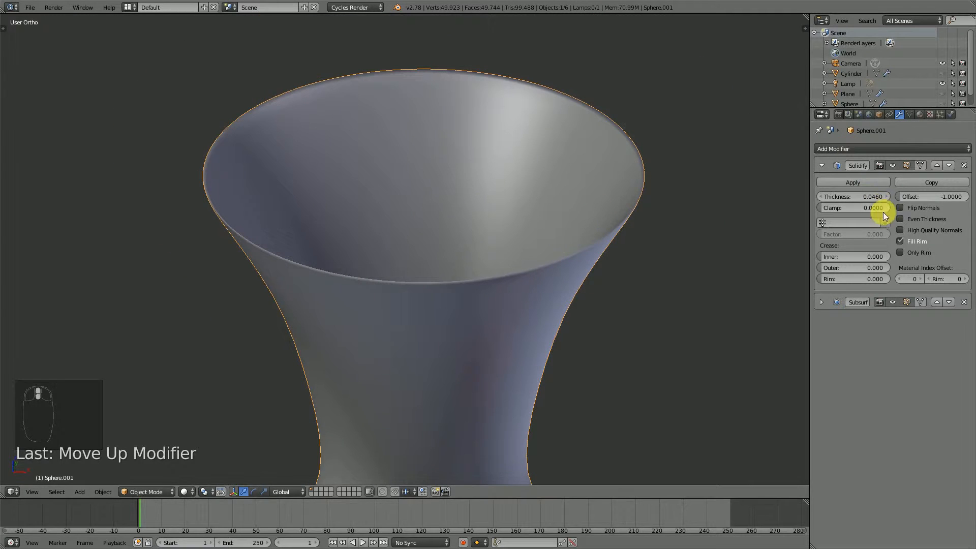
mouse_move(909, 196)
left_mouse_down()
mouse_move(951, 196)
mouse_move(910, 196)
left_mouse_up()
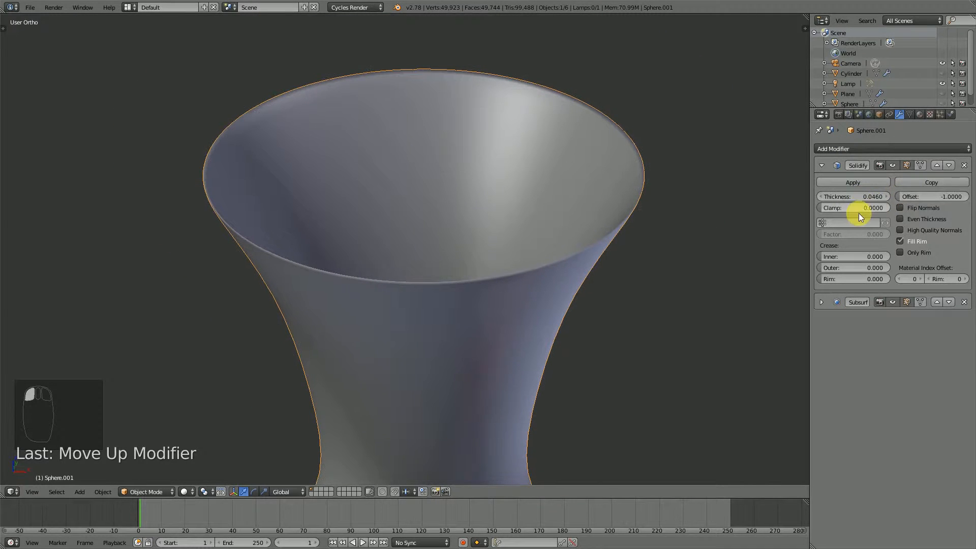
left_click_drag(839, 198, 795, 199)
scroll(533, 244, "down", 5)
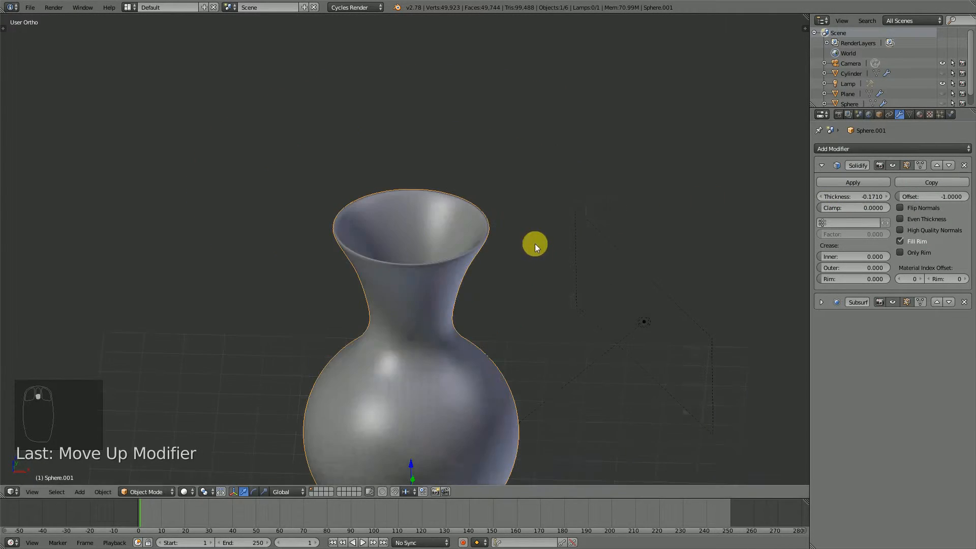
Inspect the thickened vase rim from several angles and compare the outline with the front reference image.
middle_click_drag(518, 250, 459, 224)
scroll(458, 224, "down", 3)
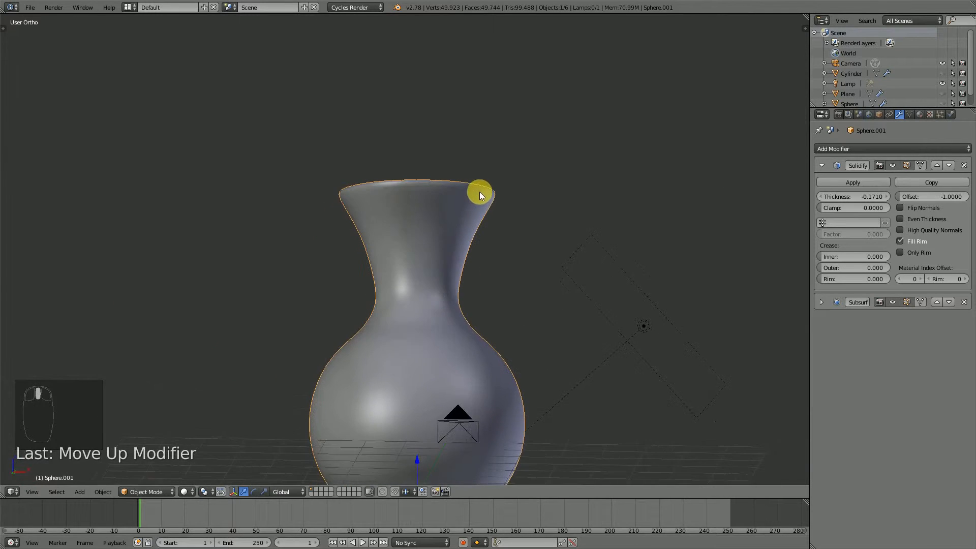
middle_click_drag(480, 191, 490, 255)
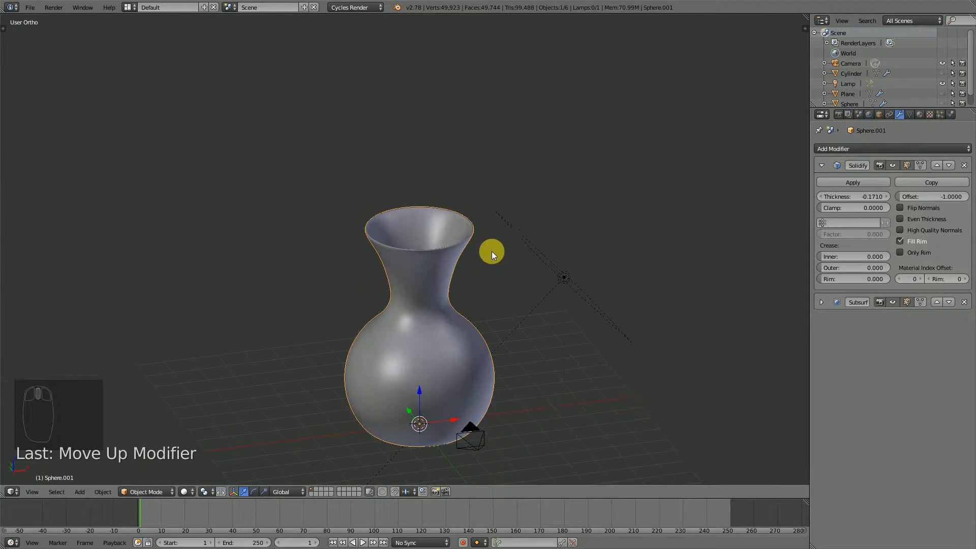
key("KP_1")
scroll(429, 261, "up", 2)
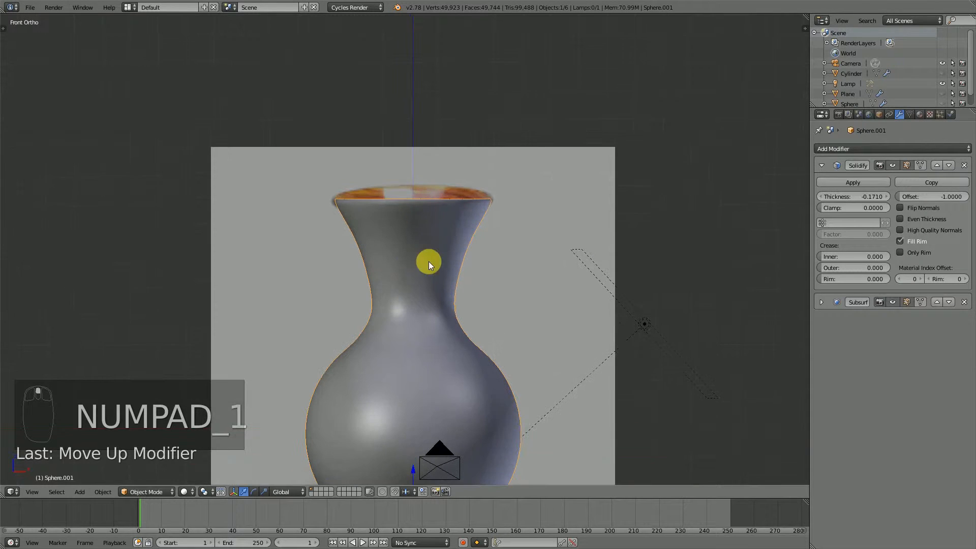
scroll(435, 283, "down", 1)
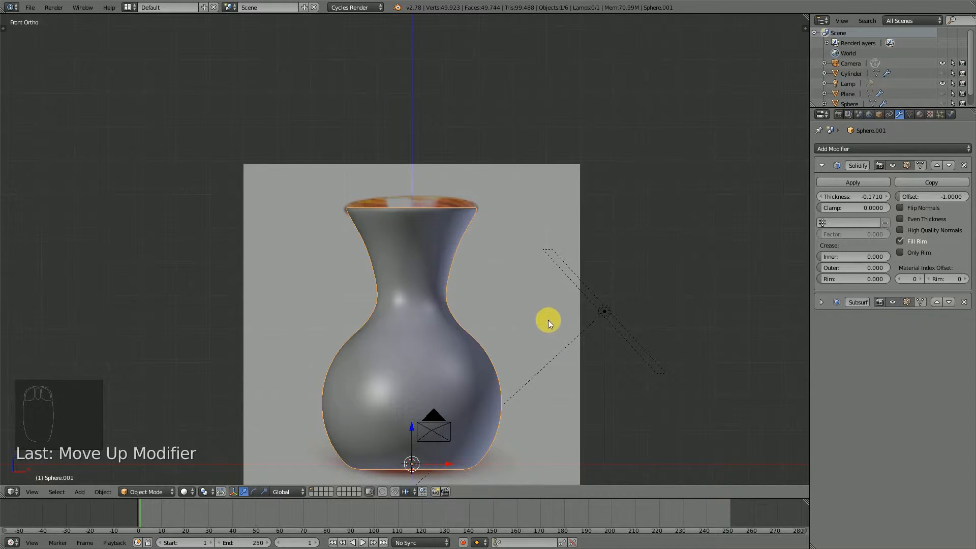
Collapse the Solidify settings, add a material slot to the vase and create a new material named vase.
left_click(821, 165)
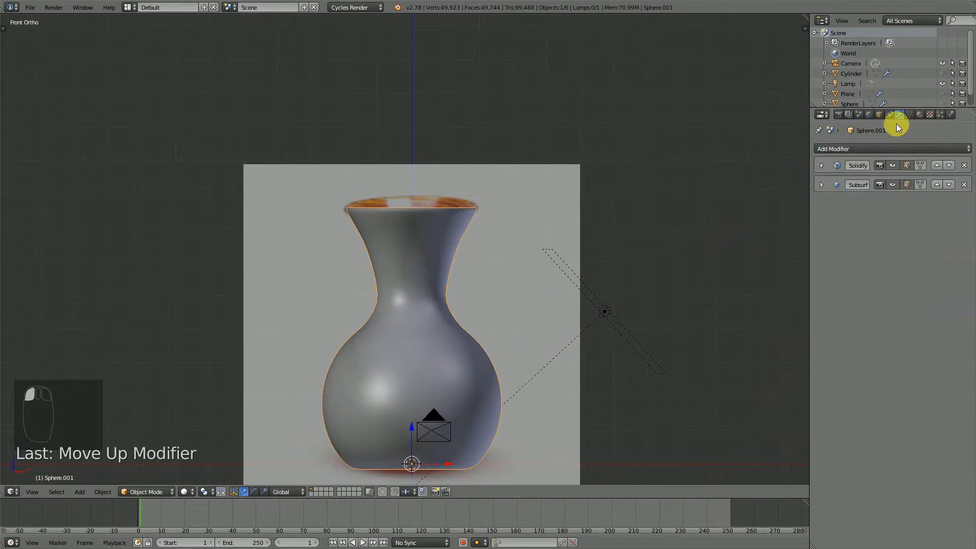
left_click(919, 115)
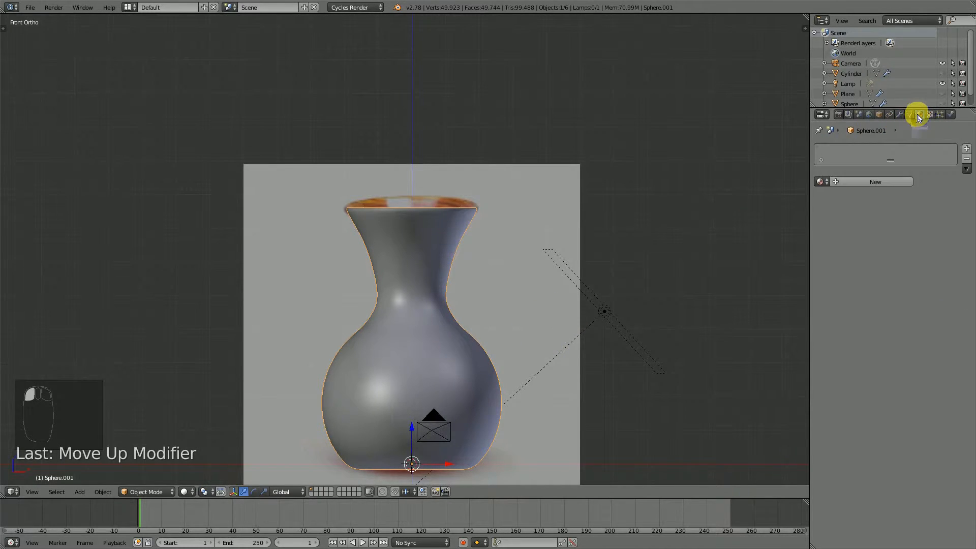
left_click(967, 149)
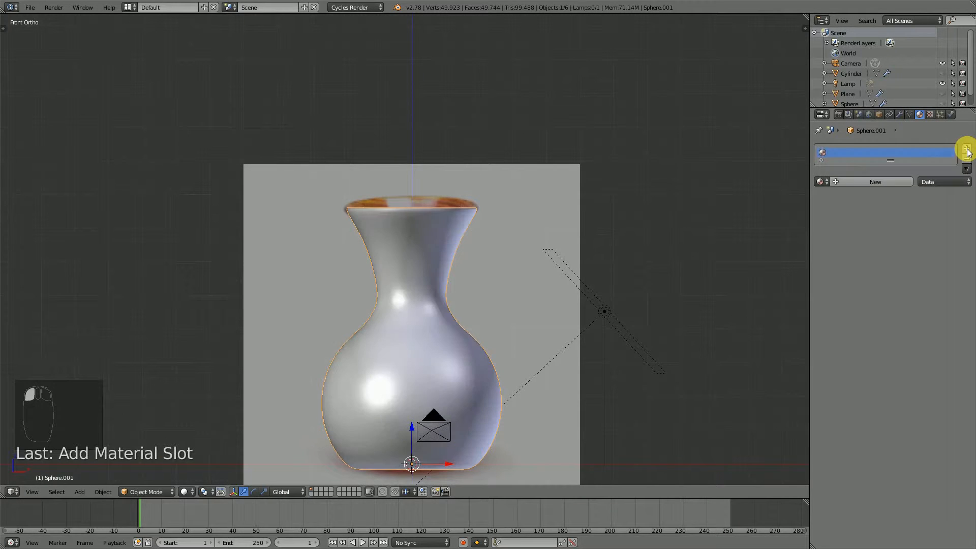
left_click(852, 184)
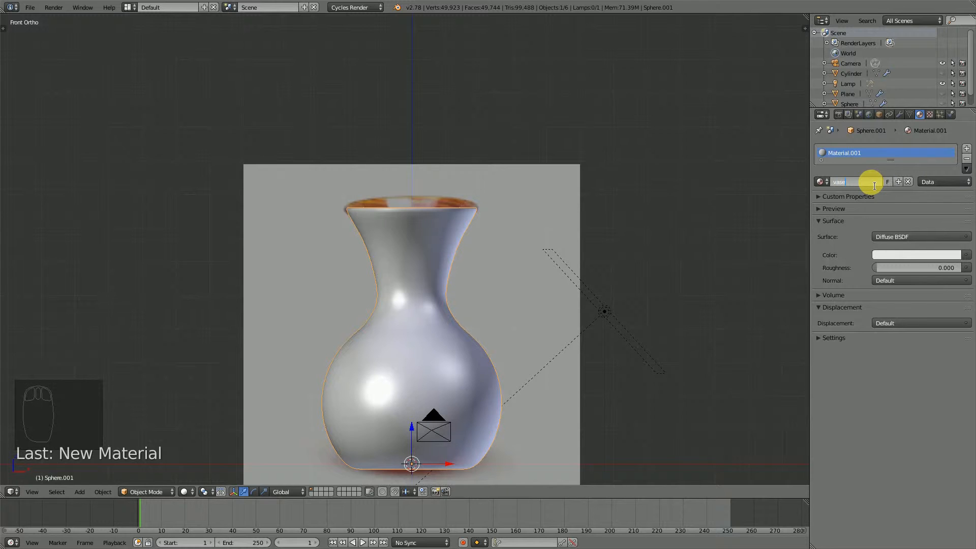
key("Return")
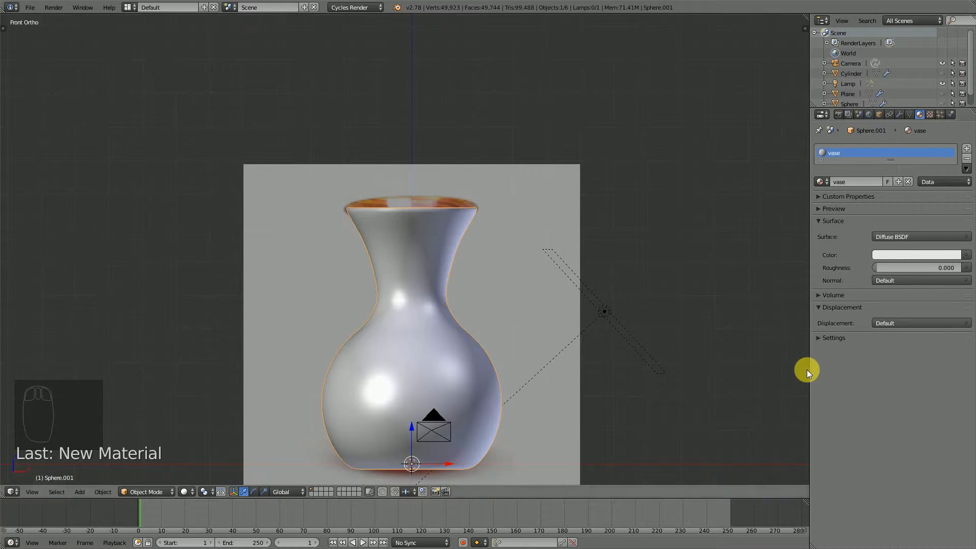
Enlarge the timeline area below the 3D view and change it into a Node Editor showing the vase material.
mouse_move(810, 373)
left_mouse_down()
mouse_move(820, 372)
mouse_move(812, 374)
left_mouse_up()
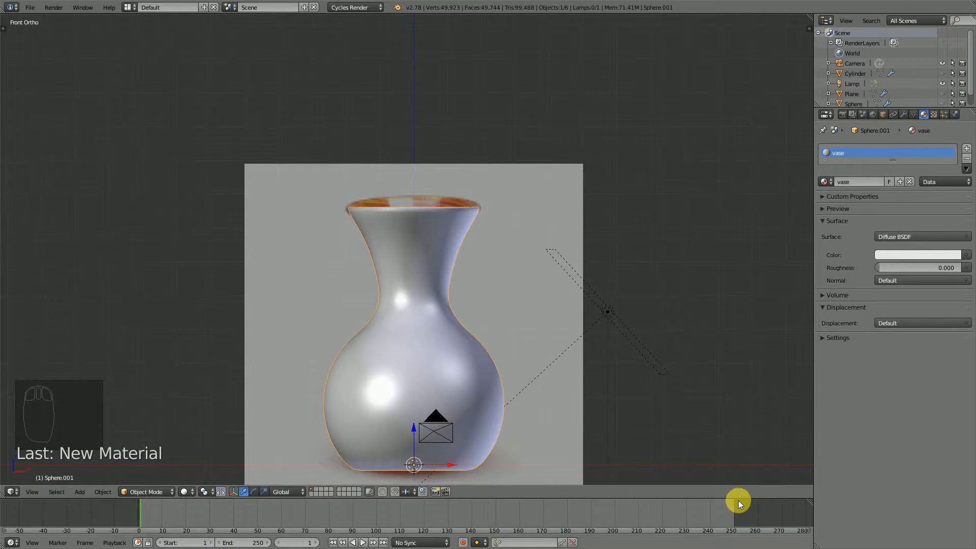
left_click_drag(742, 503, 751, 409)
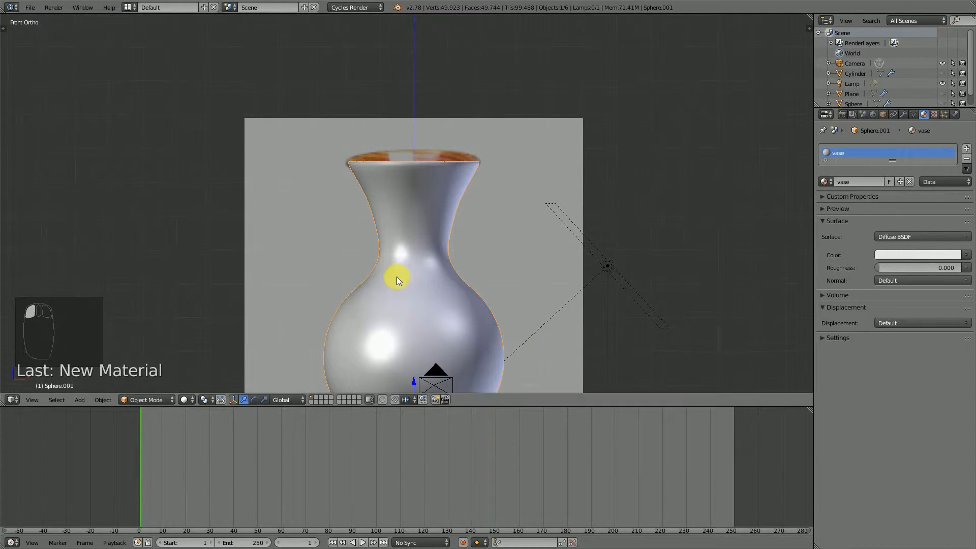
scroll(397, 277, "down", 3)
middle_click_drag(444, 311, 465, 264, "shift")
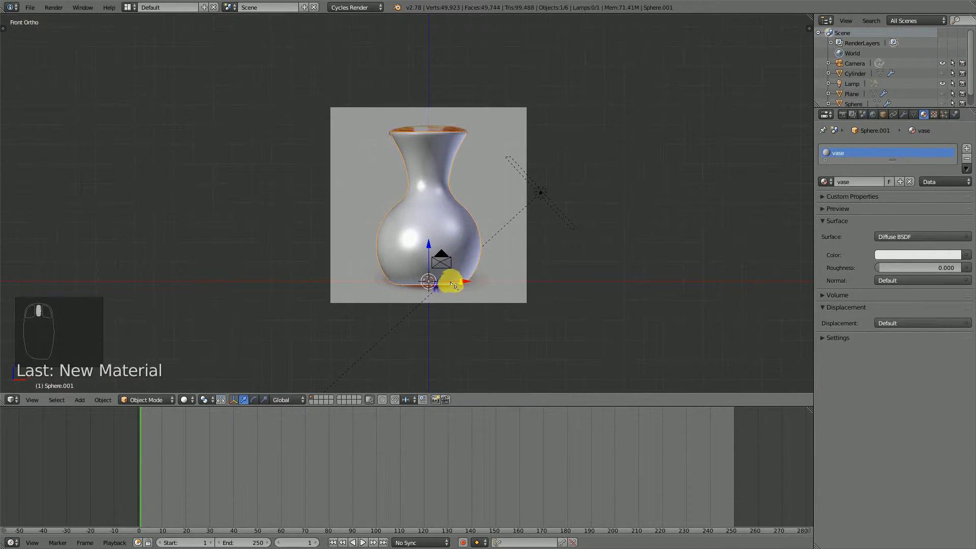
left_click(11, 541)
left_click(40, 419)
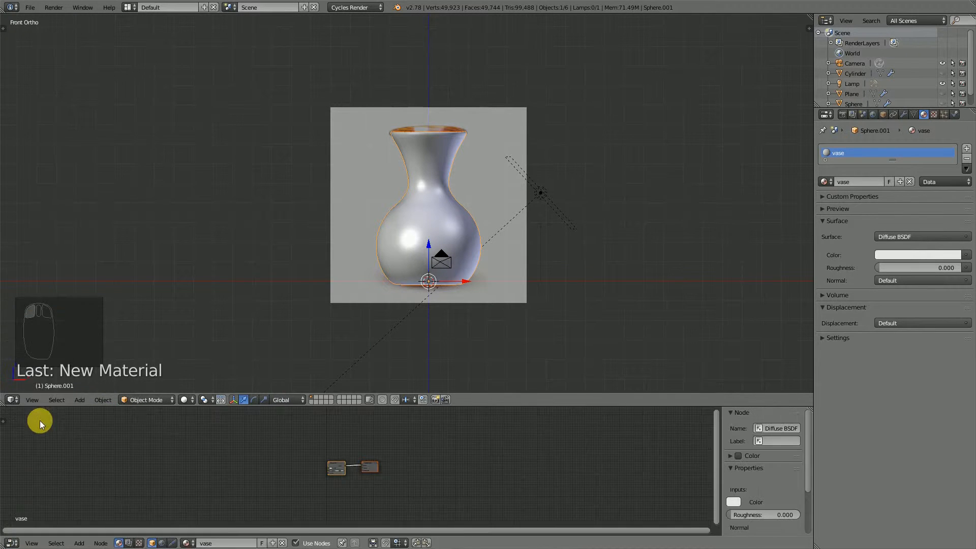
Shift the Material Output and Diffuse BSDF nodes to the right in the node tree.
scroll(376, 470, "up", 5)
scroll(362, 476, "up", 3)
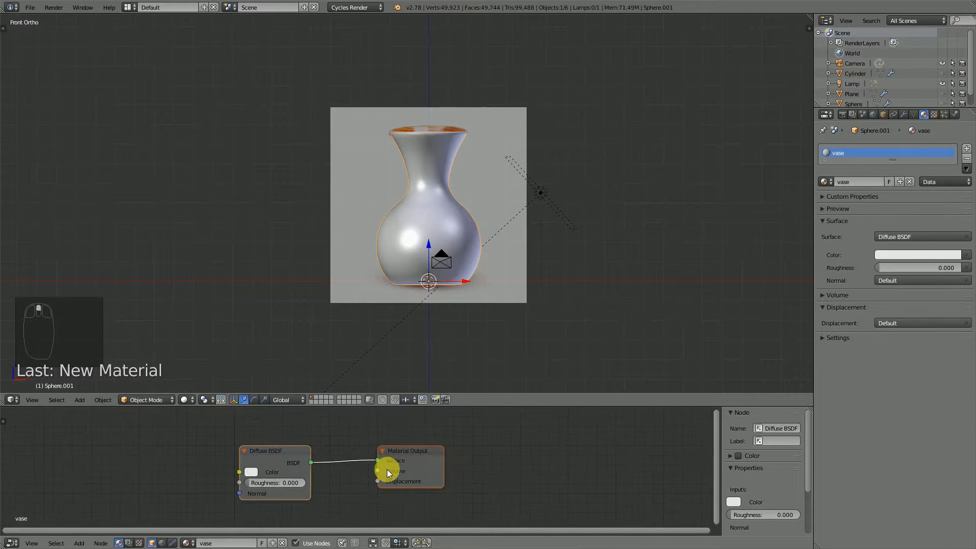
left_click_drag(387, 469, 515, 463)
left_click_drag(270, 472, 387, 459)
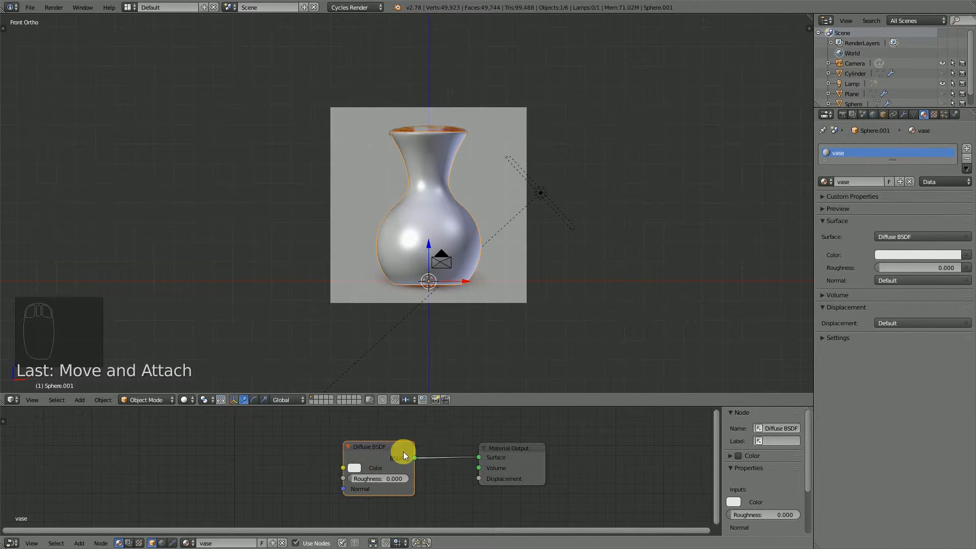
Add a Mix Shader node on the link between the Diffuse BSDF and Material Output nodes.
scroll(267, 466, "down", 1)
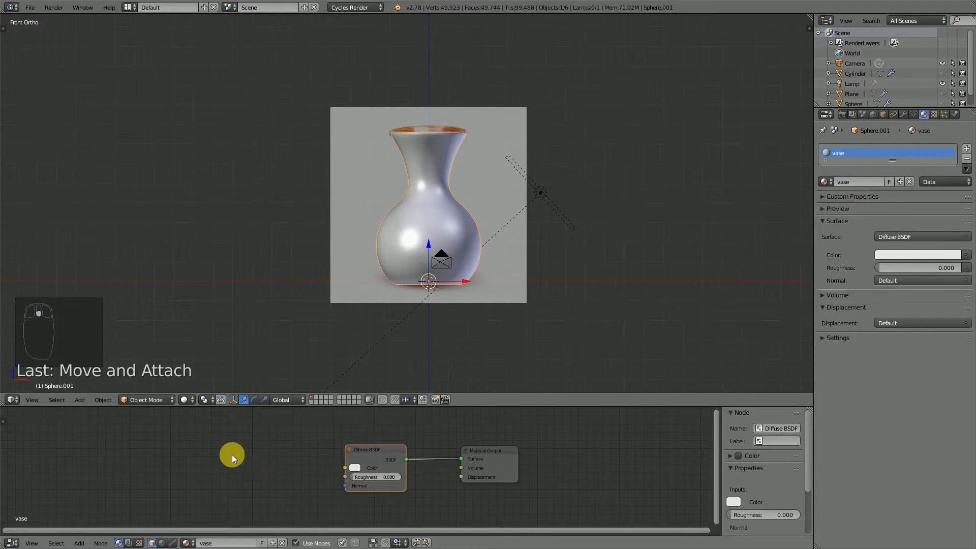
key("shift+a")
mouse_move(230, 464)
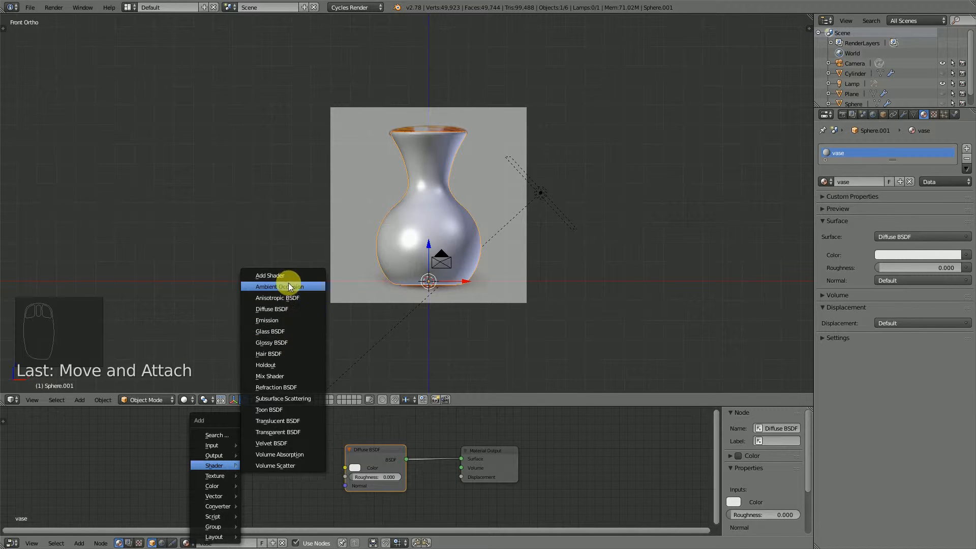
left_click(290, 377)
left_click(408, 445)
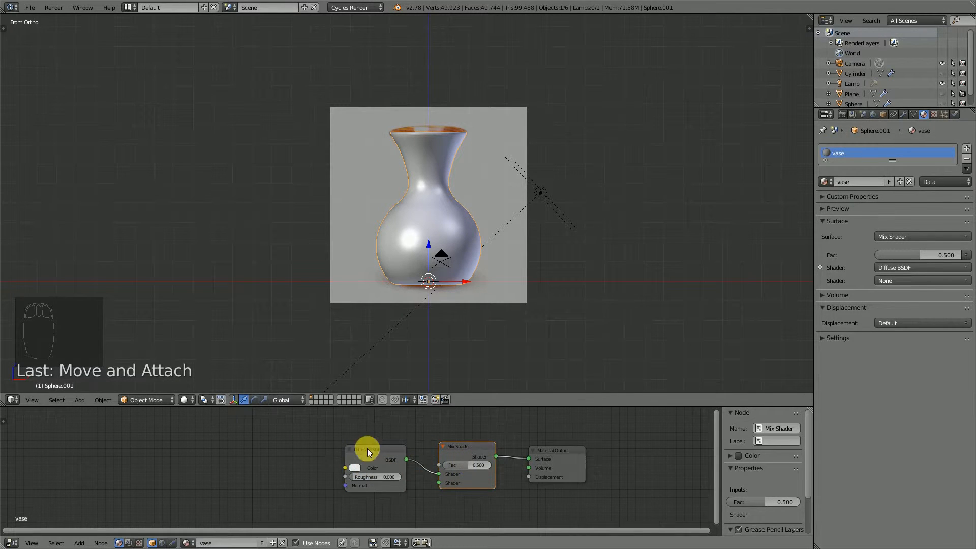
Add a Glossy BSDF below the Diffuse BSDF, link it to the Mix Shader's second shader input, and save over the project file.
left_click_drag(367, 450, 333, 433)
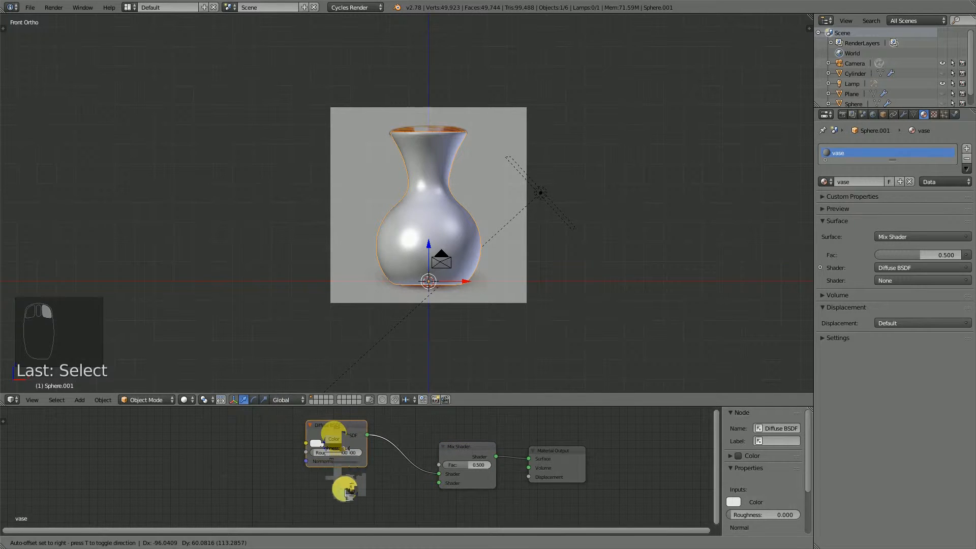
left_click_drag(349, 491, 349, 488)
key("shift+a")
mouse_move(350, 491)
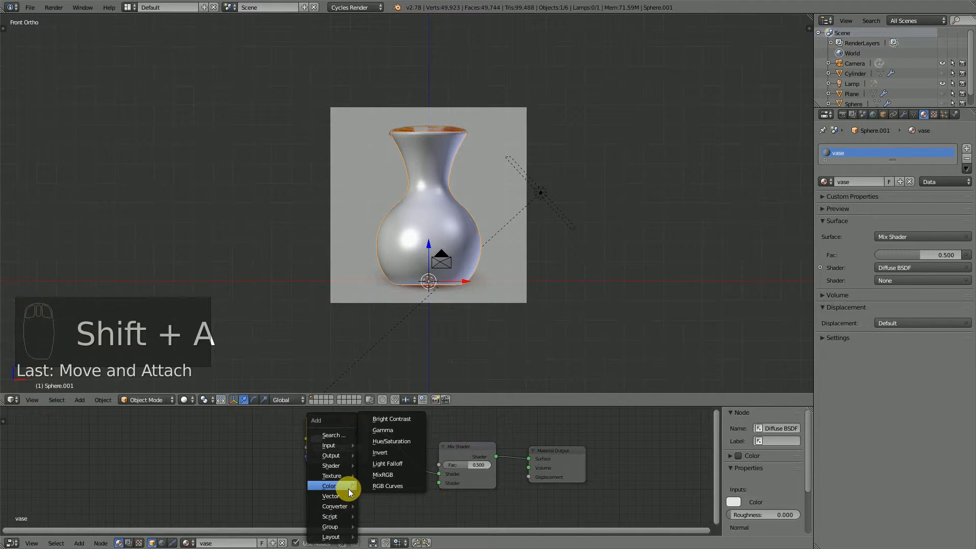
mouse_move(340, 466)
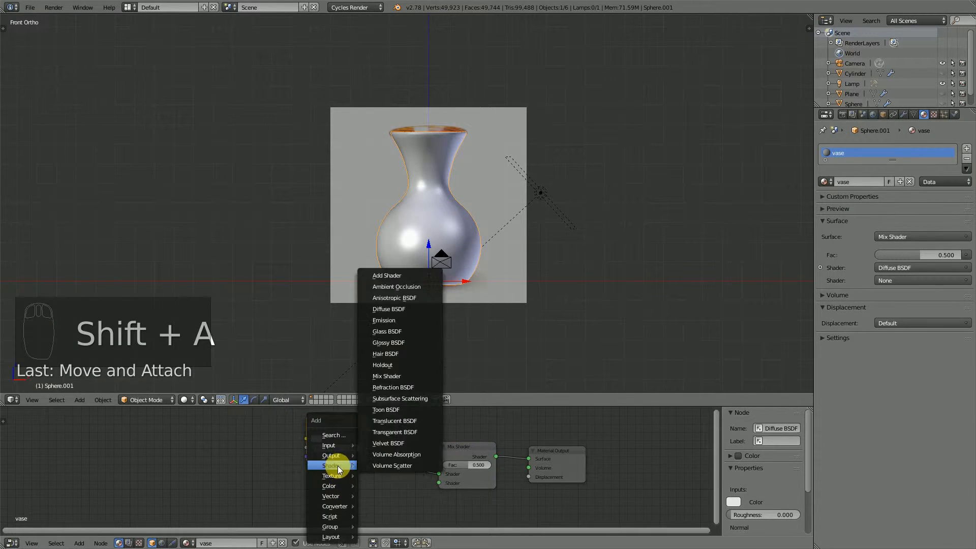
left_click(388, 342)
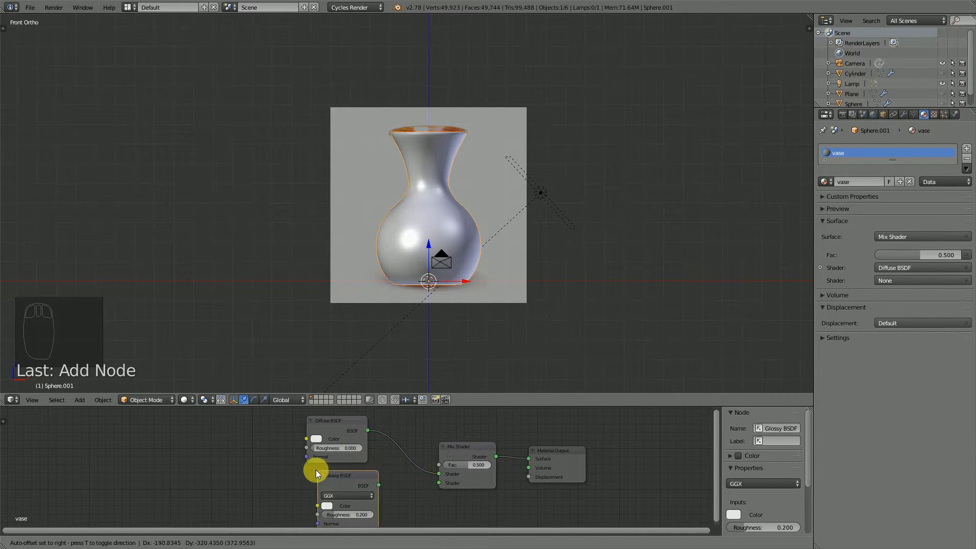
left_click(307, 468)
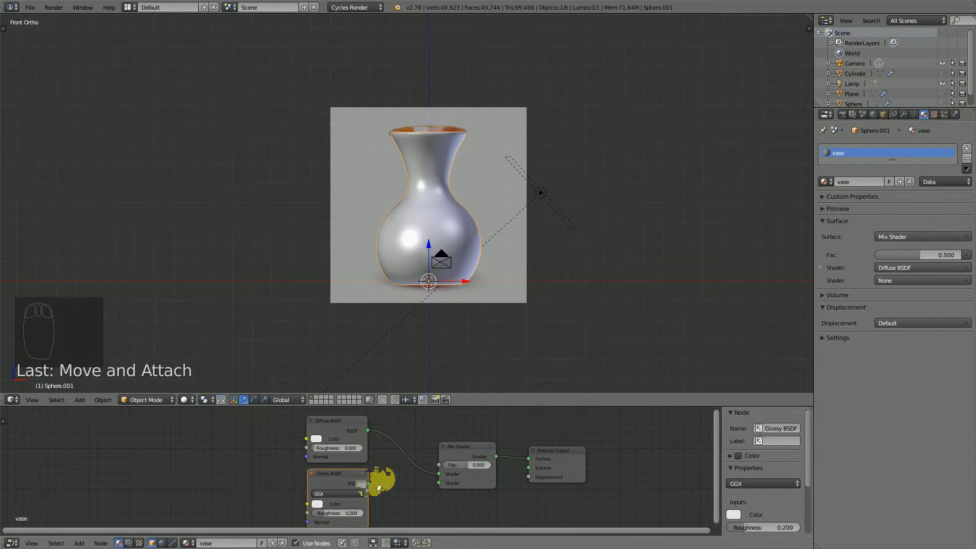
left_click_drag(368, 484, 438, 483)
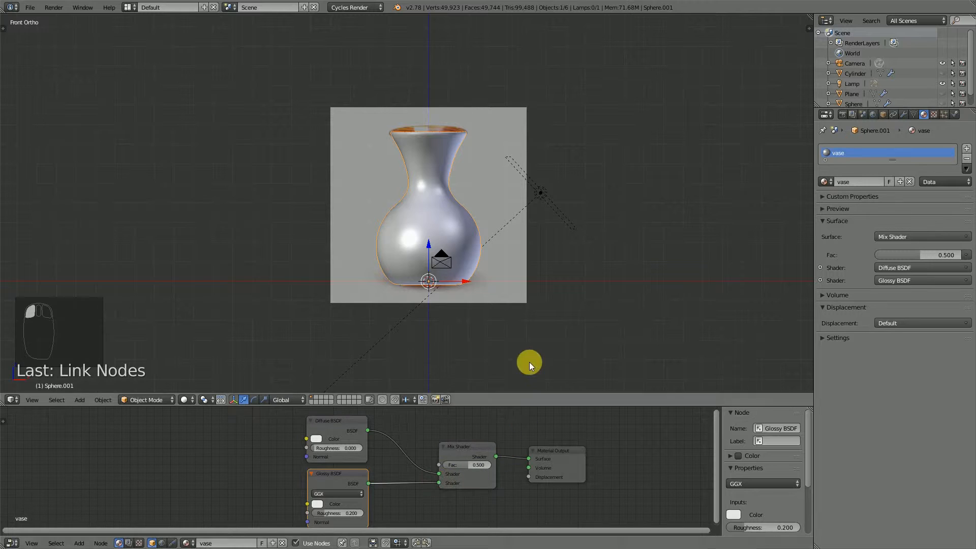
key("ctrl+s")
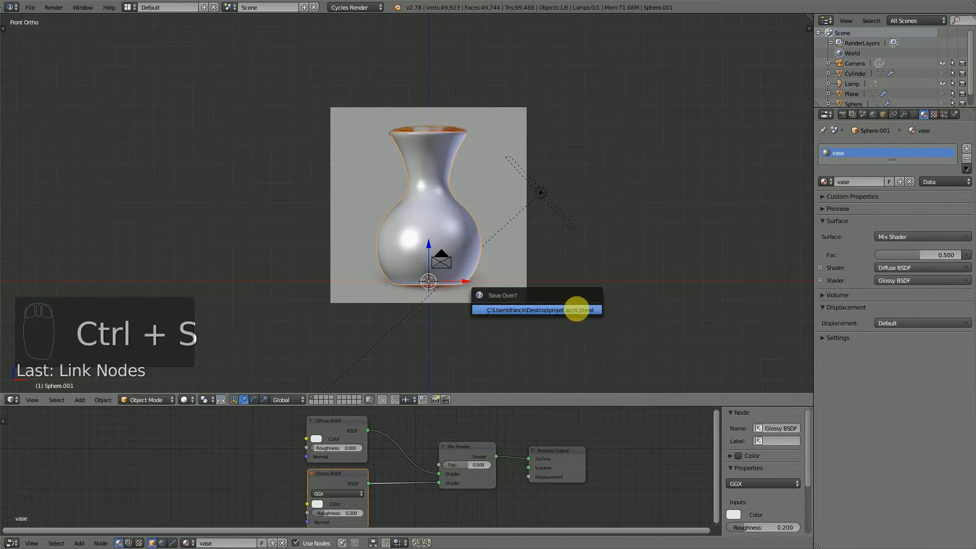
left_click(576, 309)
Set the roughness of both the Glossy BSDF and Diffuse BSDF nodes to 0.
scroll(409, 477, "up", 1)
middle_click_drag(407, 486, 410, 474)
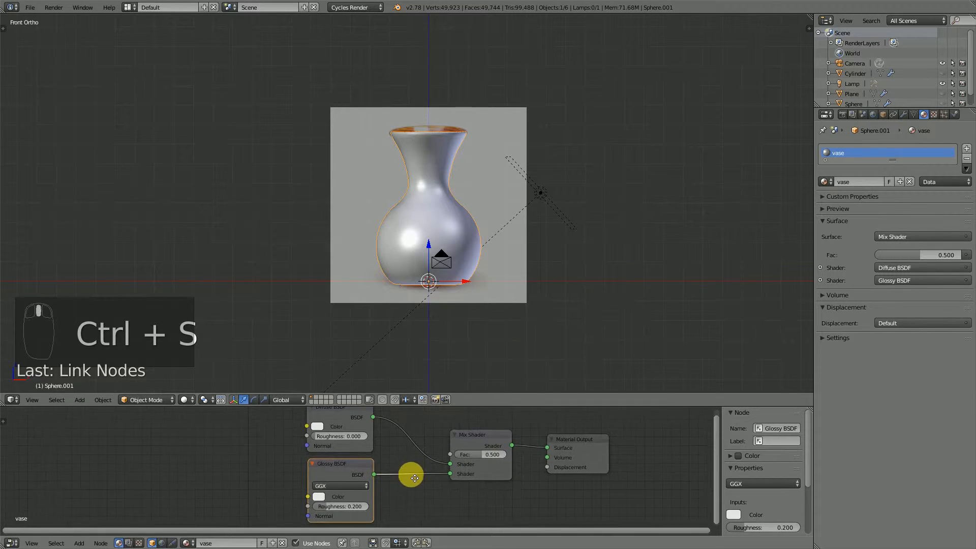
scroll(385, 454, "down", 1)
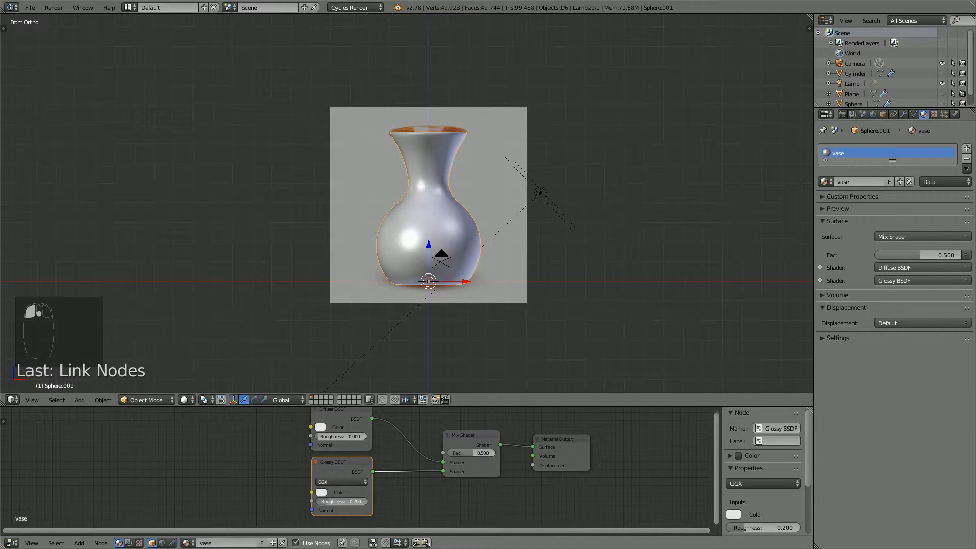
left_click(349, 435)
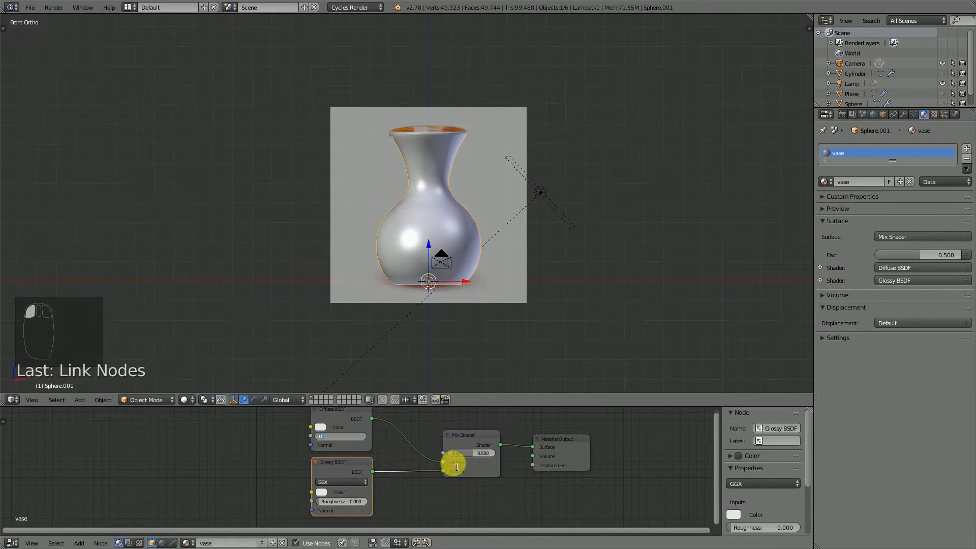
Collapse the material's surface settings, then open its preview and enlarge it.
left_click(830, 224)
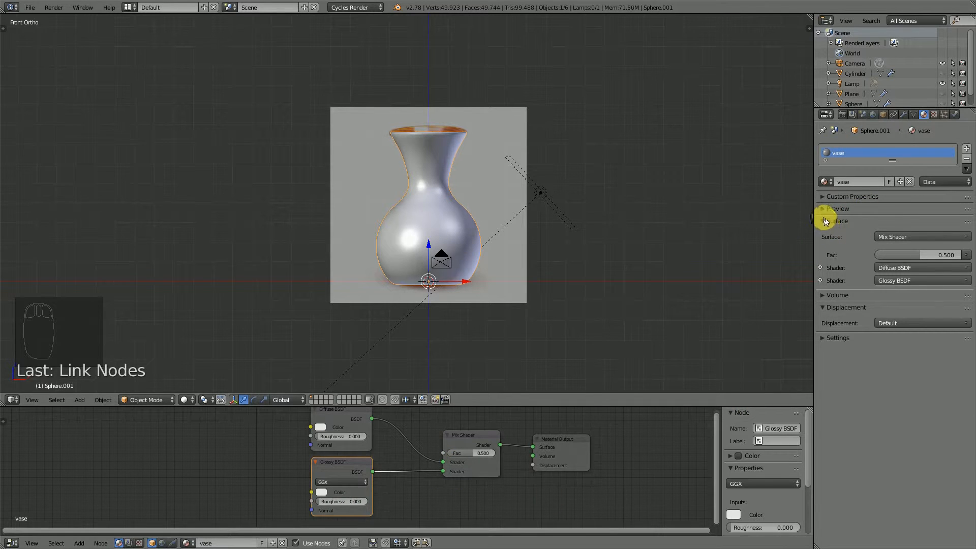
left_click(830, 223)
left_click(818, 210)
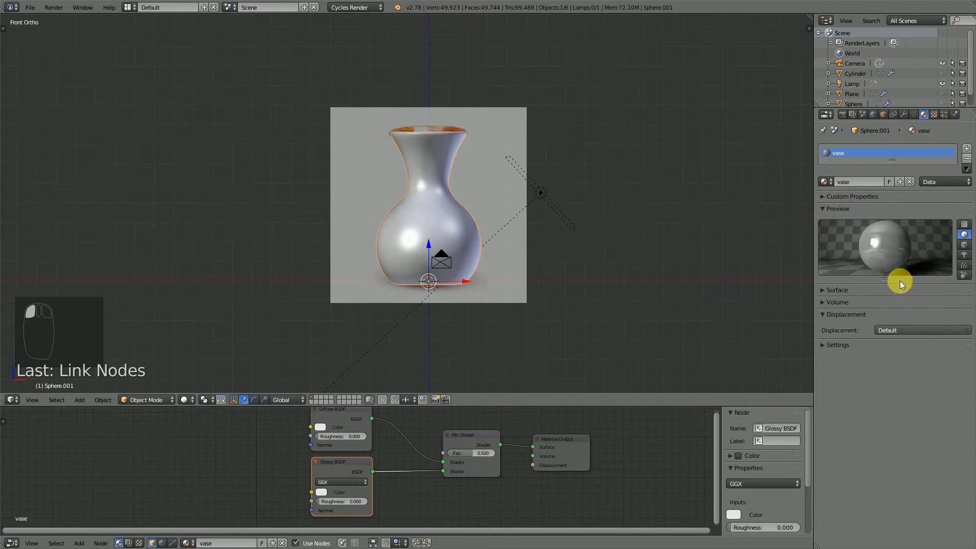
left_click_drag(885, 279, 886, 346)
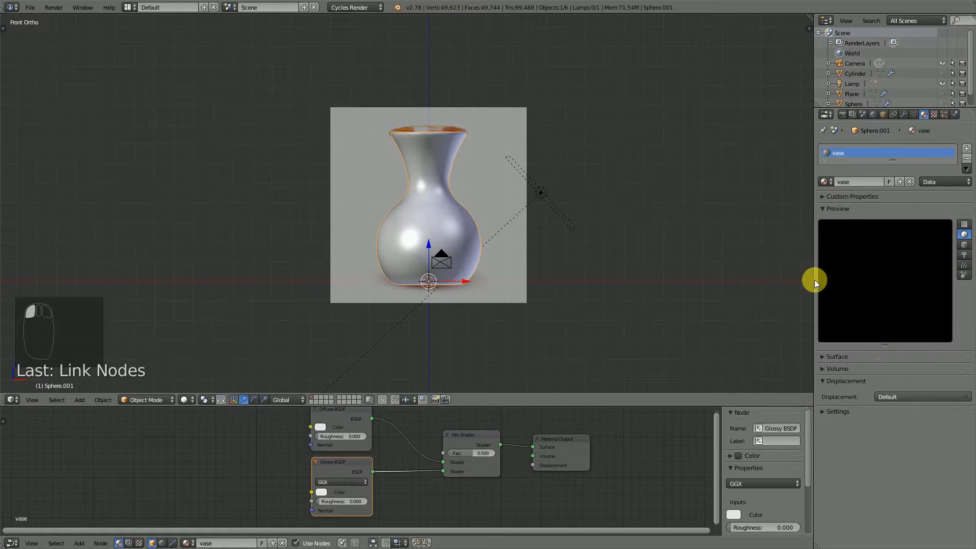
left_click_drag(814, 279, 802, 283)
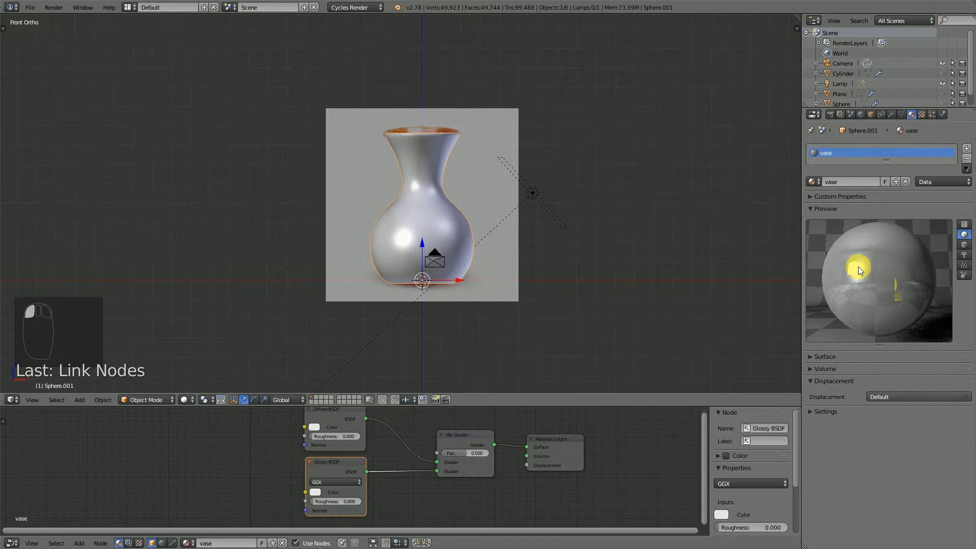
Set the Mix Shader's factor to 0.020 and brighten the Diffuse BSDF colour to white.
left_click(475, 451)
type("0.5")
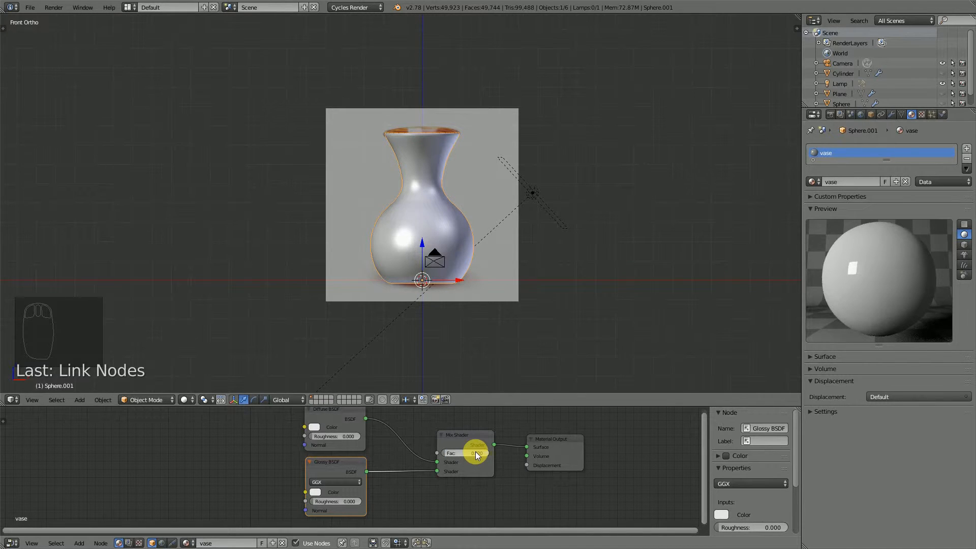
left_click(314, 428)
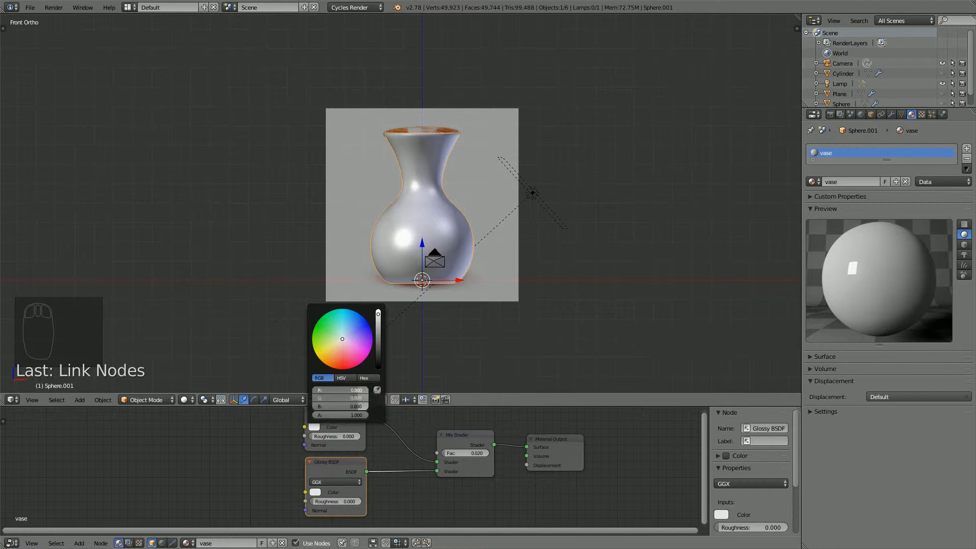
left_click_drag(359, 390, 372, 406)
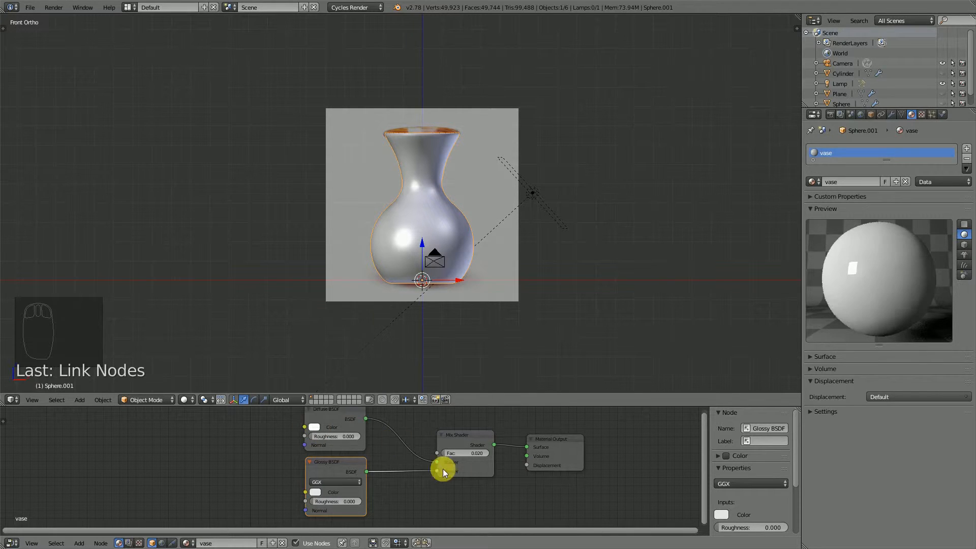
Brighten the Glossy BSDF colour to white and save over the existing project file.
left_click(315, 492)
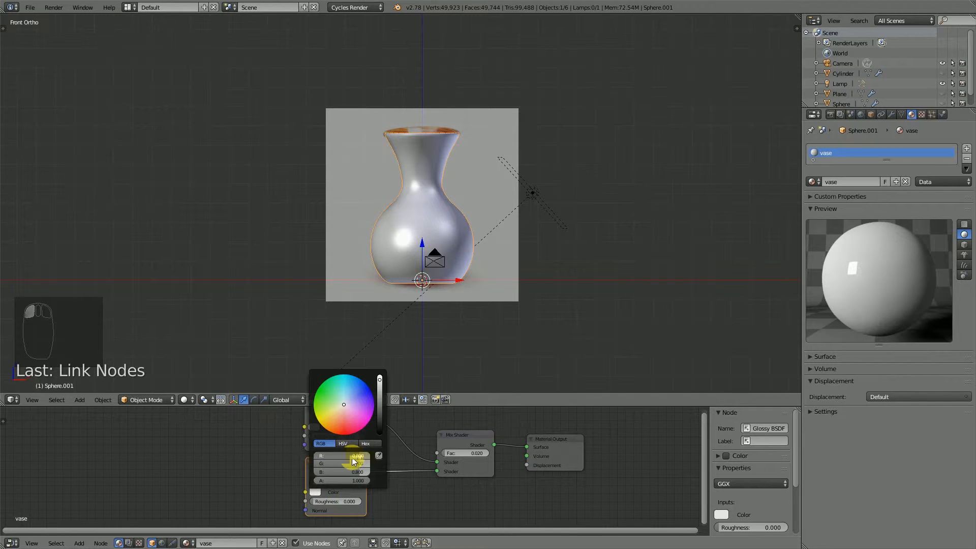
left_click_drag(354, 455, 467, 471)
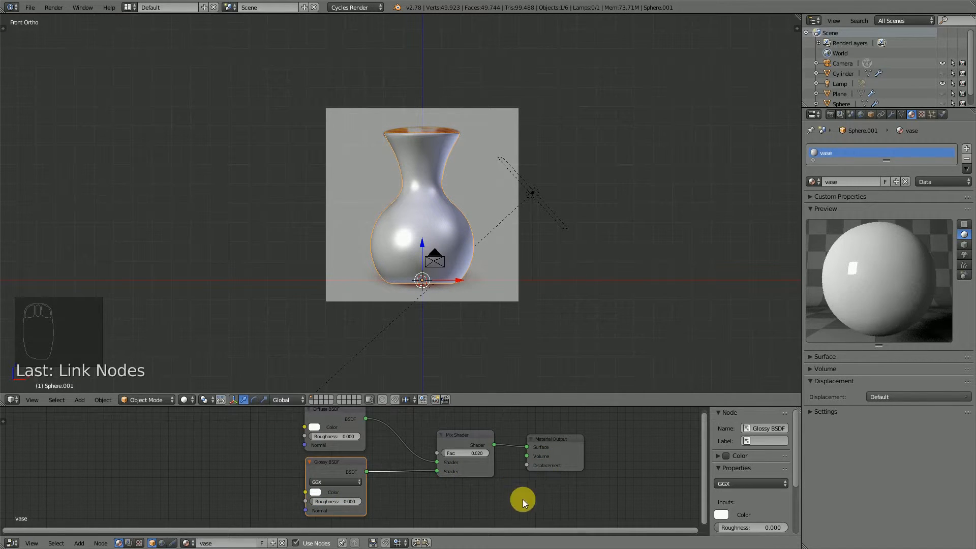
key("ctrl+s")
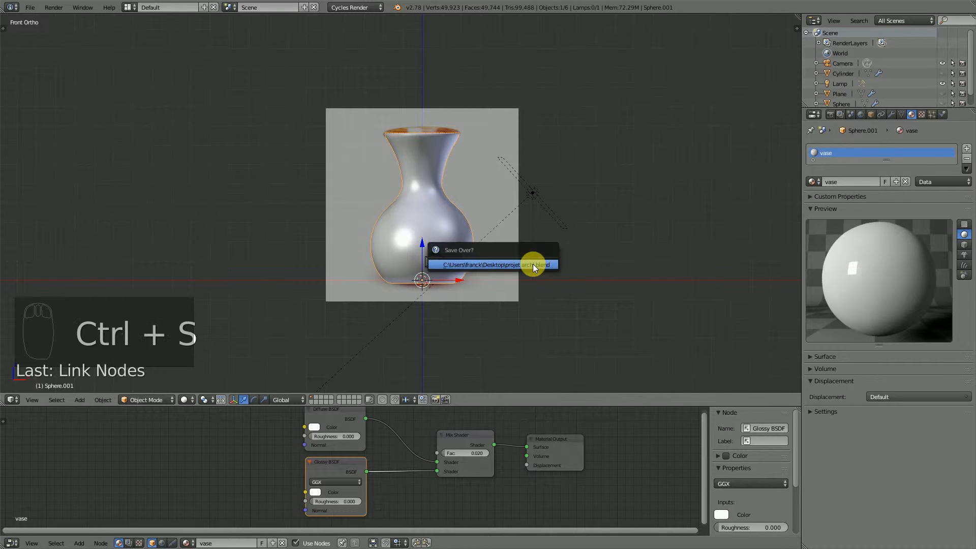
left_click(532, 263)
Add a second material slot to the vase object and load the existing "vase" material into it.
scroll(455, 243, "up", 2)
scroll(454, 243, "up", 2)
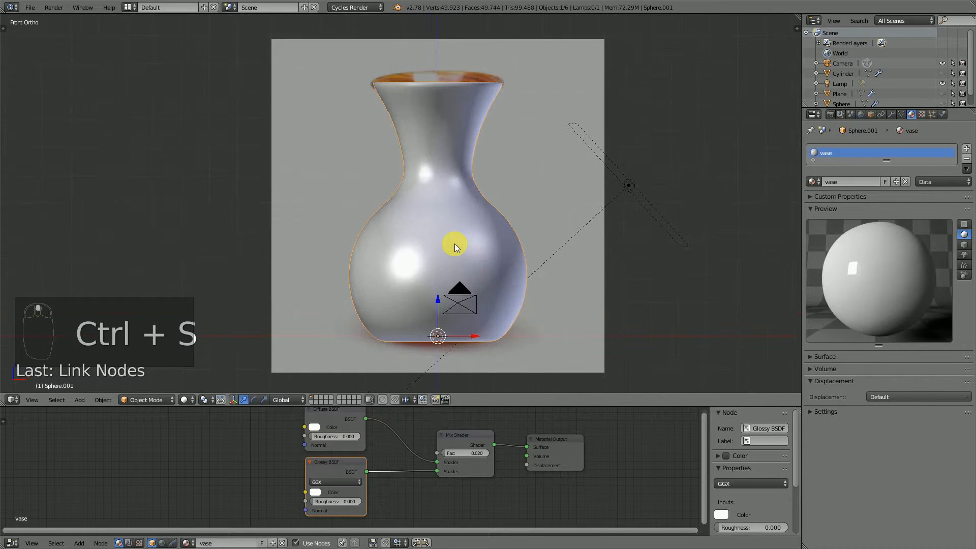
scroll(458, 238, "down", 2)
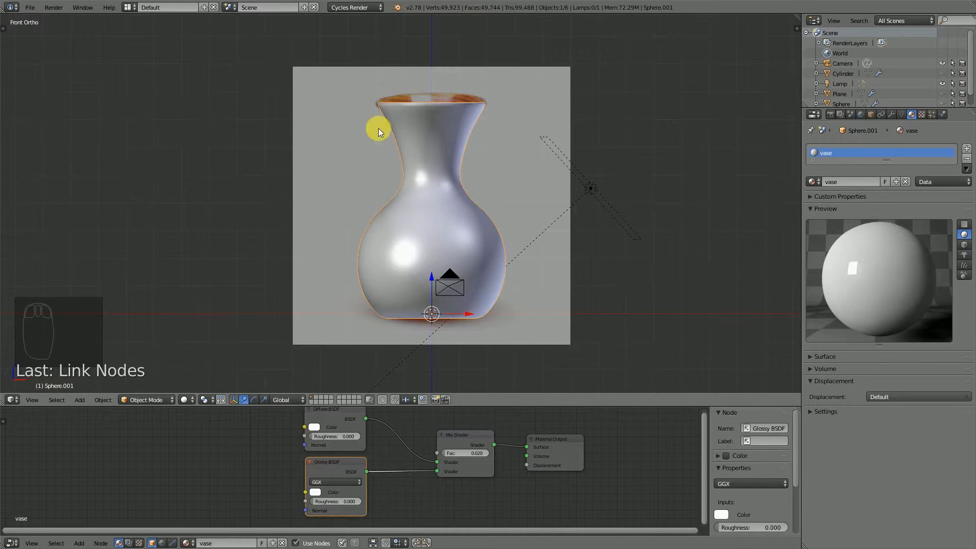
left_click(966, 148)
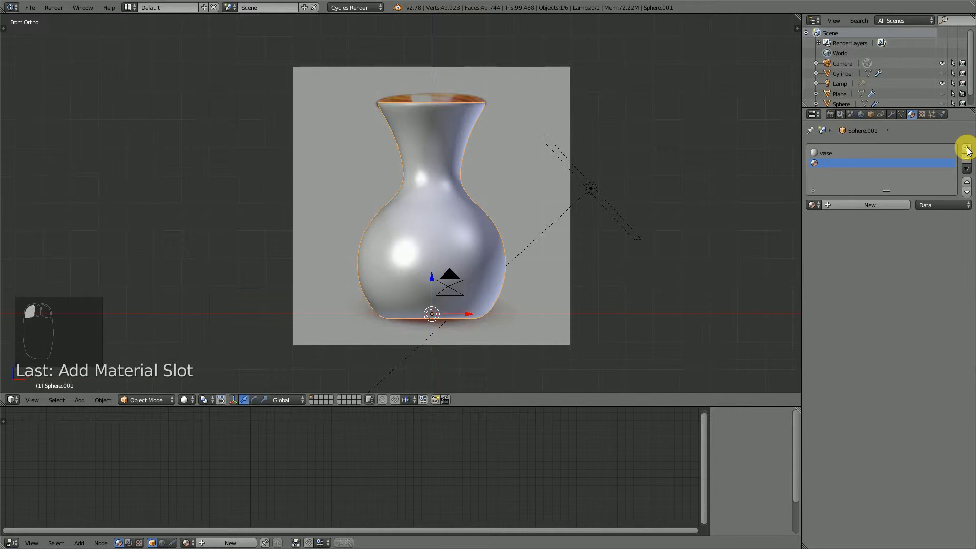
left_click(812, 205)
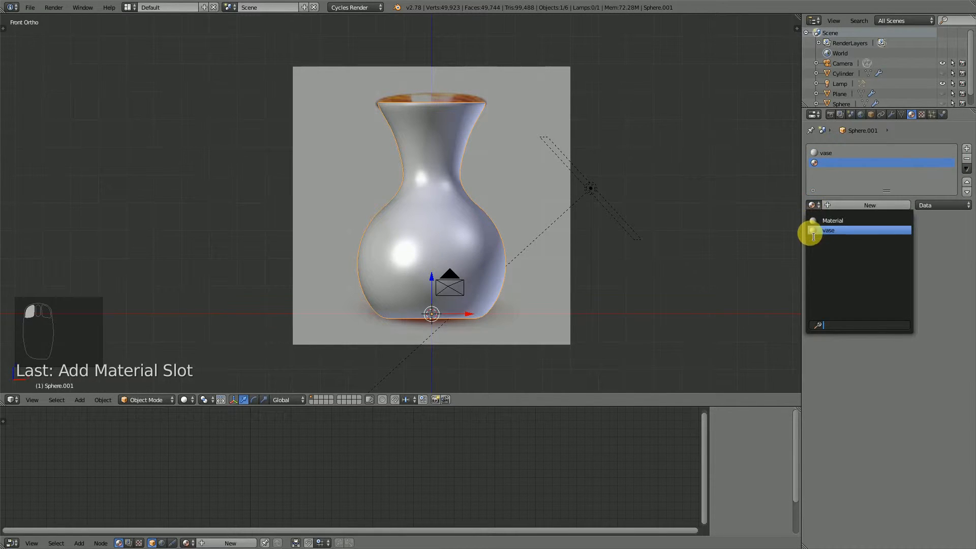
left_click(838, 232)
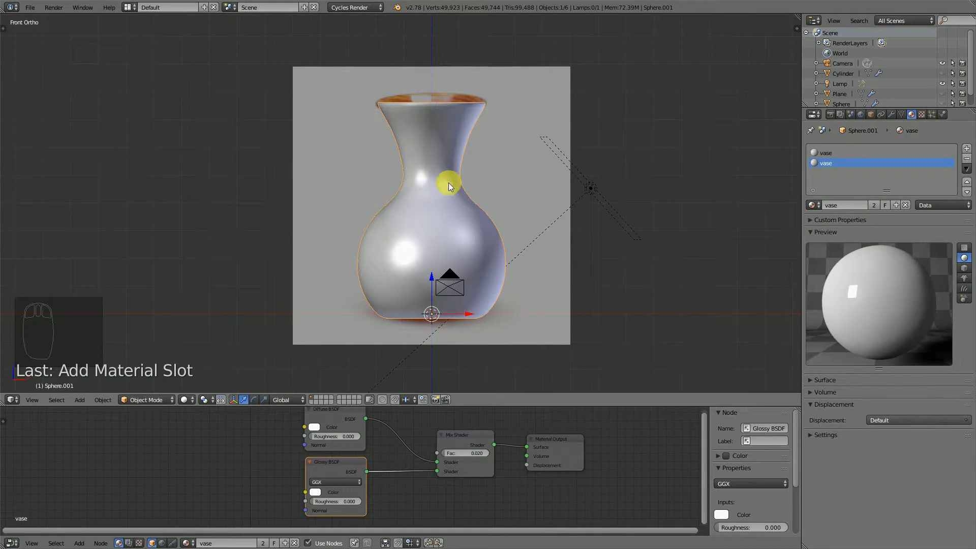
Make the second slot's material an independent copy named "vase 2" and darken its Diffuse BSDF colour to grey.
left_click(873, 206)
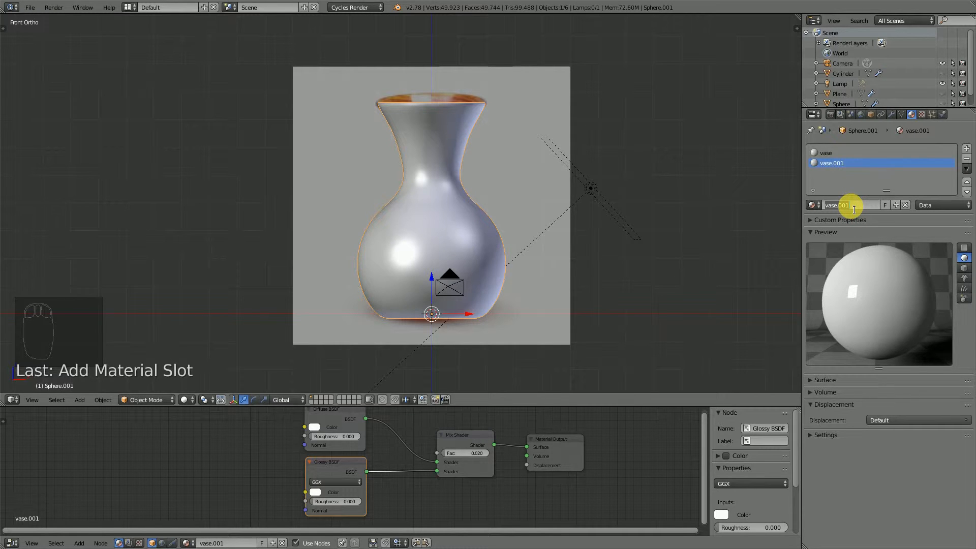
key("BackSpace")
key("BackSpace")
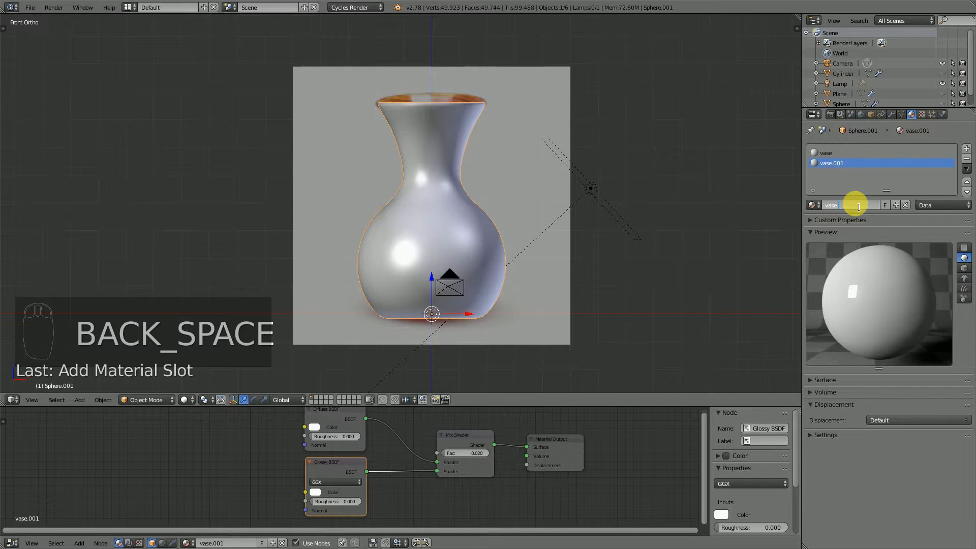
type("2")
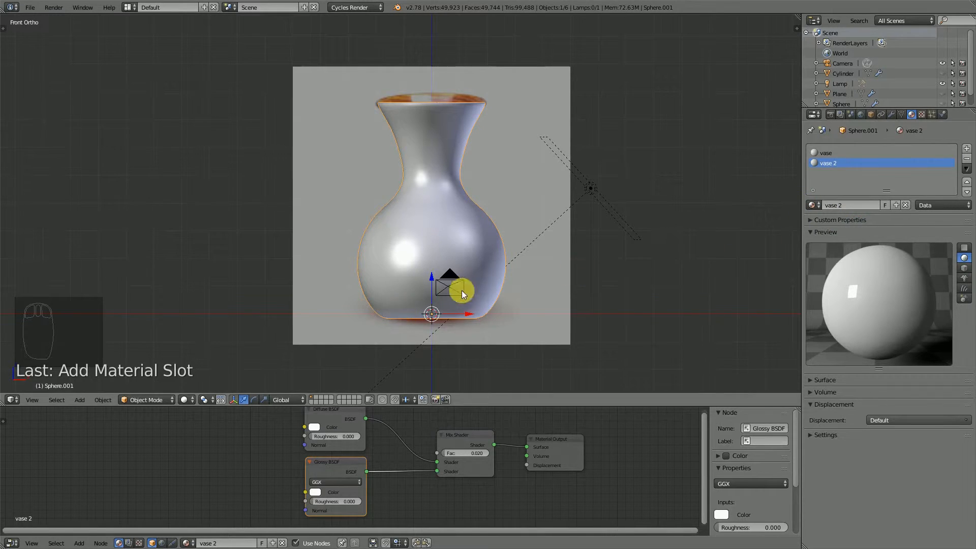
left_click(314, 427)
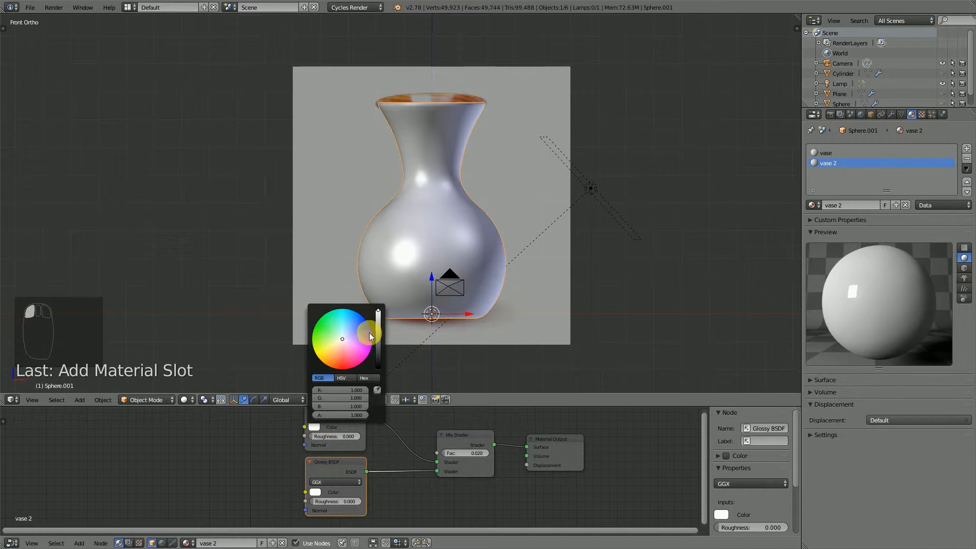
left_click_drag(378, 319, 378, 336)
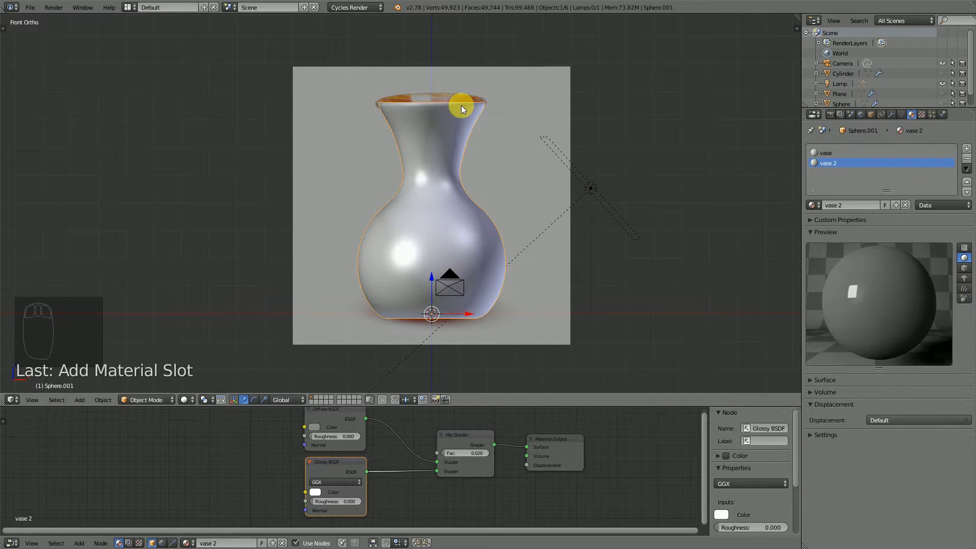
Turn off the viewport display of the vase's Solidify and Subsurf modifiers.
left_click(891, 113)
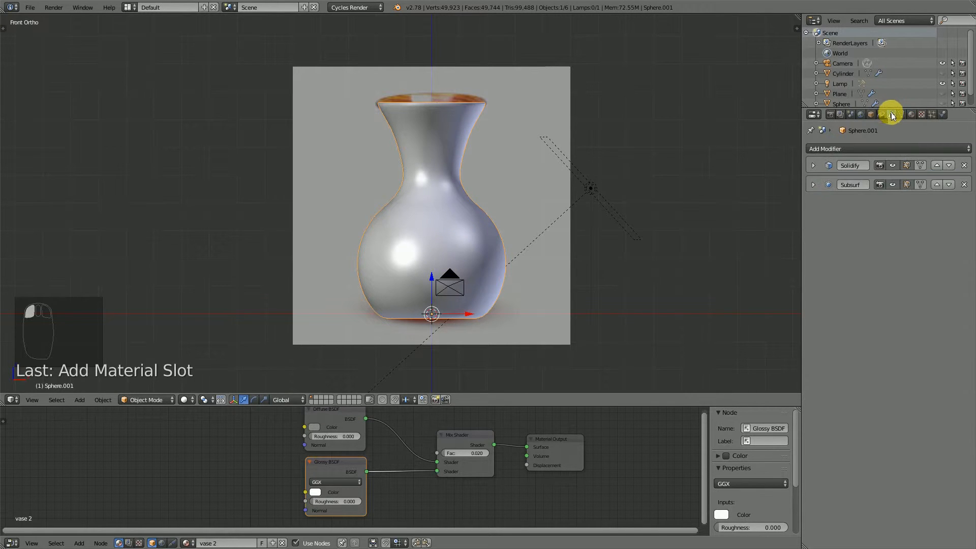
left_click(893, 165)
left_click(892, 185)
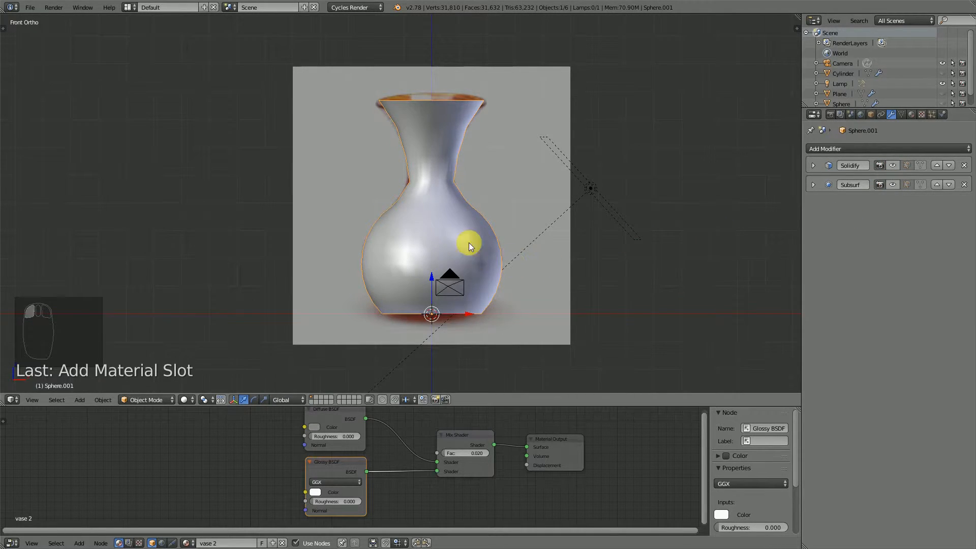
In Edit Mode, select the two horizontal face loops just below the vase's narrowest neck section and assign the "vase 2" material to them.
key("Tab")
scroll(451, 220, "up", 3)
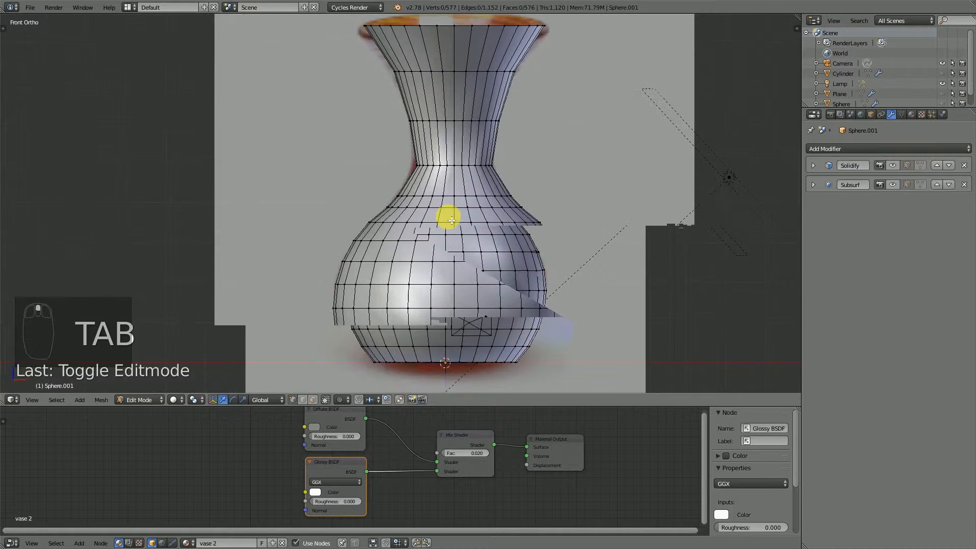
scroll(451, 219, "down", 1)
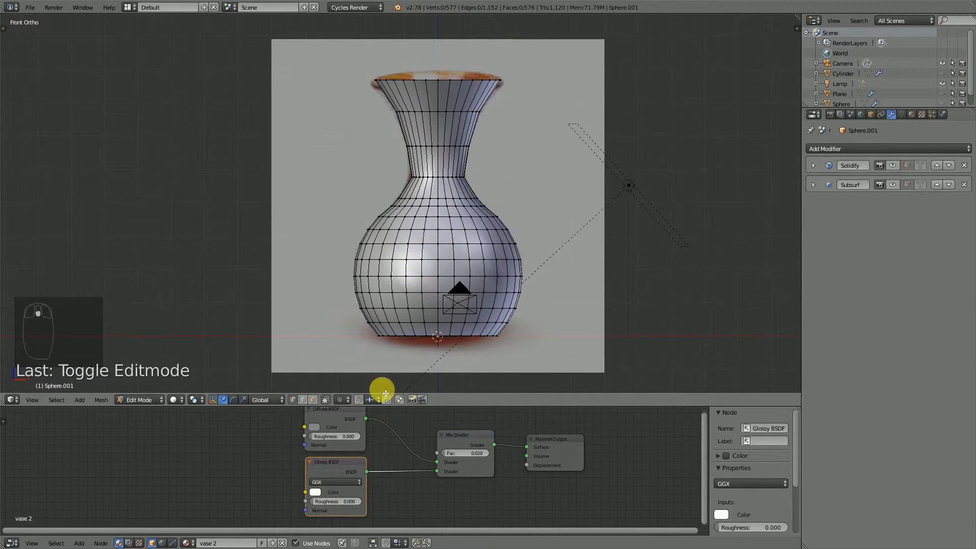
left_click(313, 400)
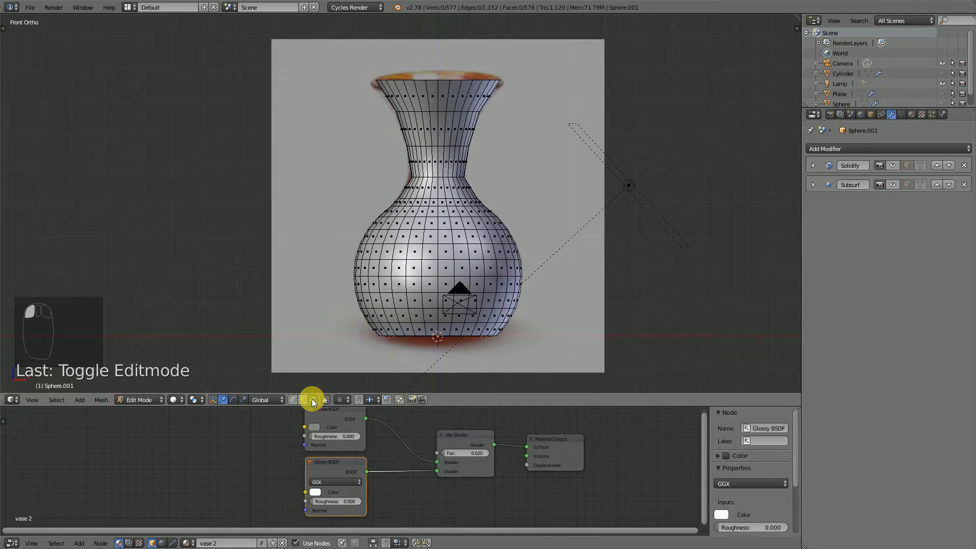
scroll(452, 303, "up", 1)
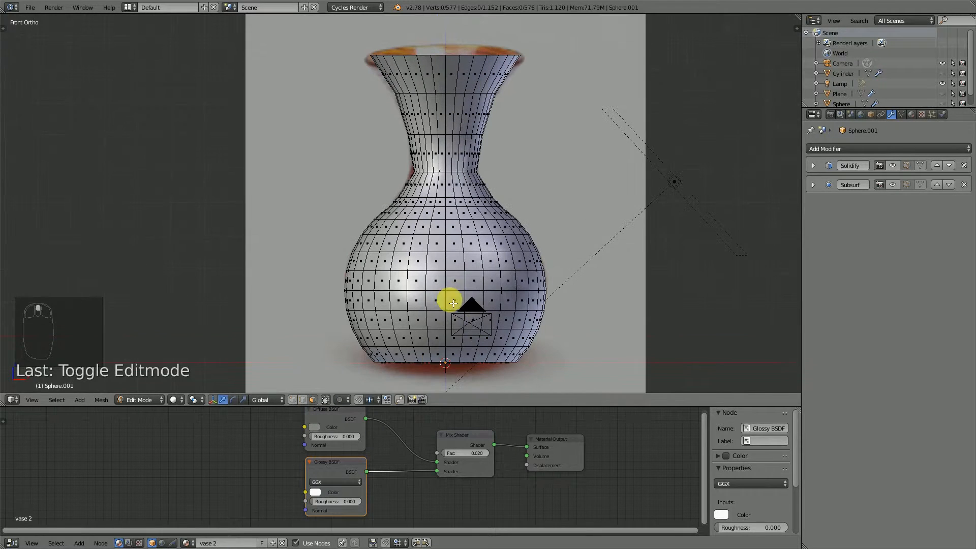
right_click(446, 201, "alt")
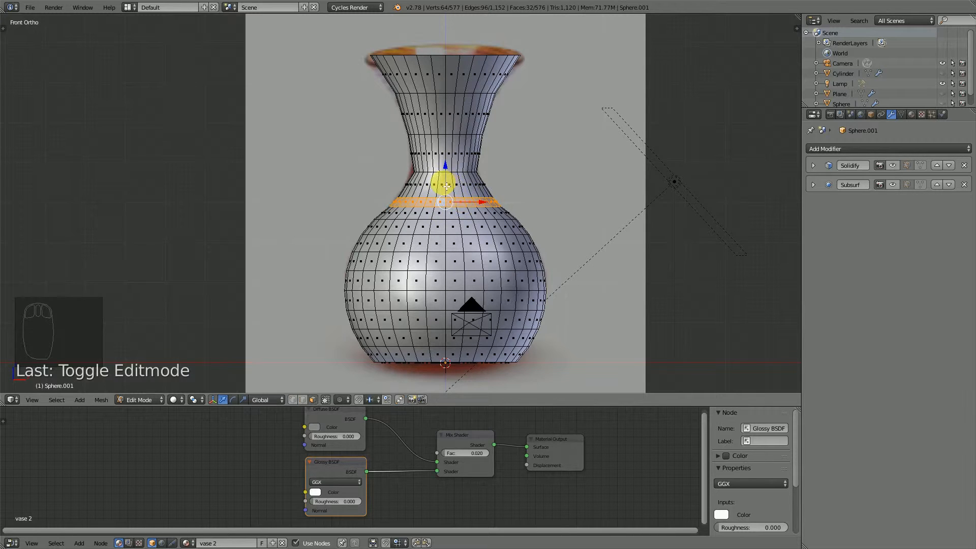
right_click(449, 183, "alt+shift")
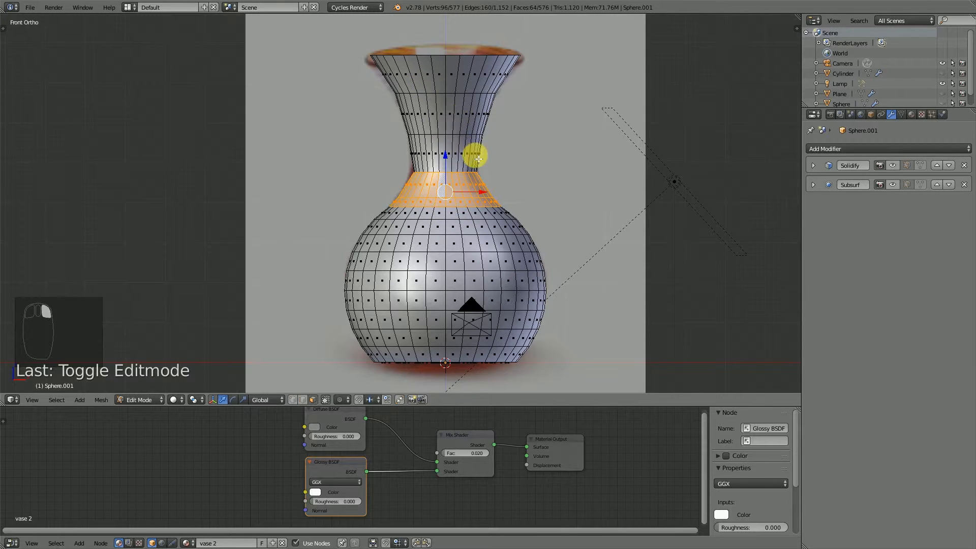
left_click(911, 115)
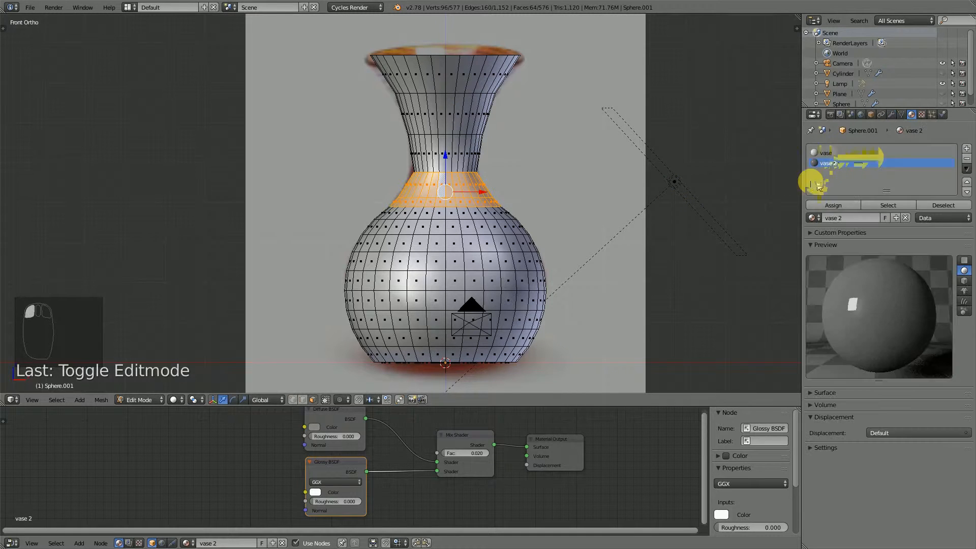
left_click(831, 205)
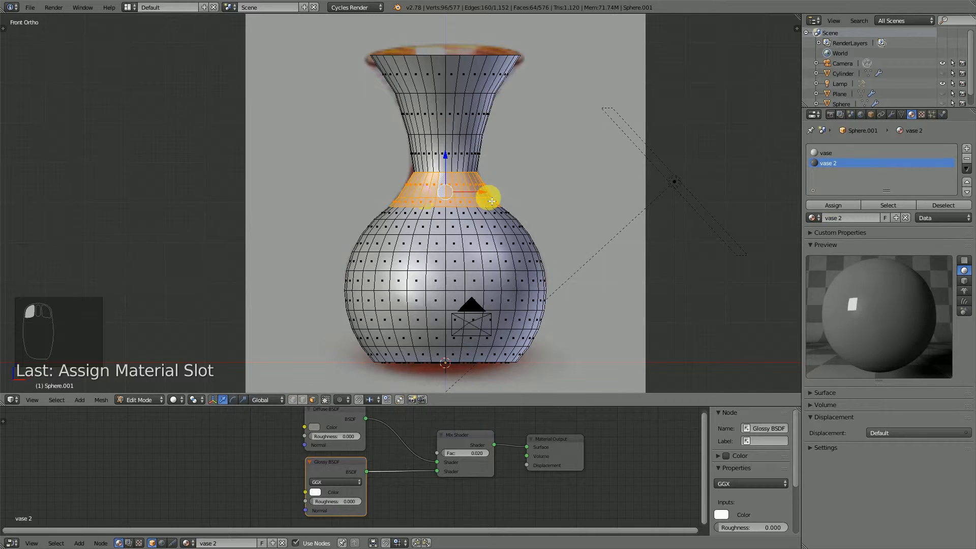
Switch the viewport to Material shading and inspect the band around the neck from an angle, returning to the front view.
left_click(173, 399)
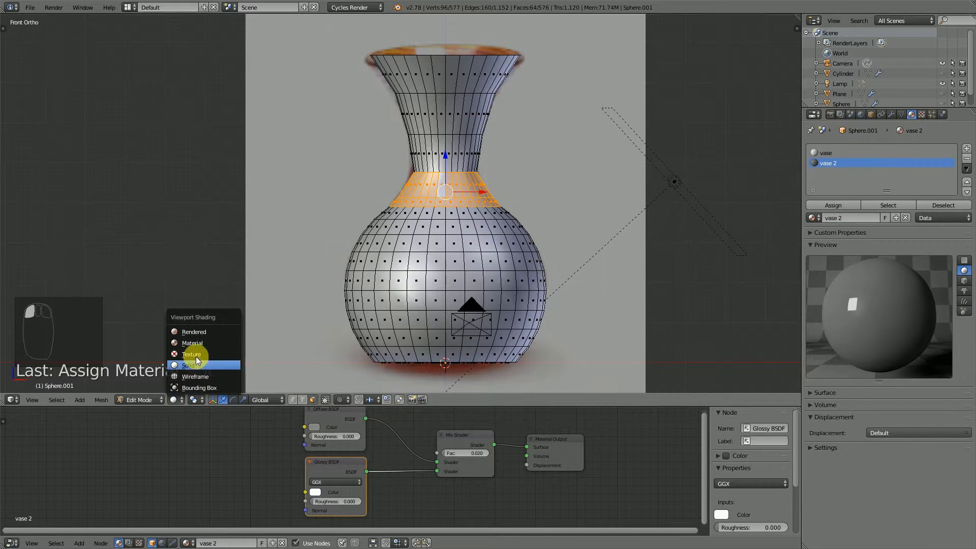
left_click(200, 343)
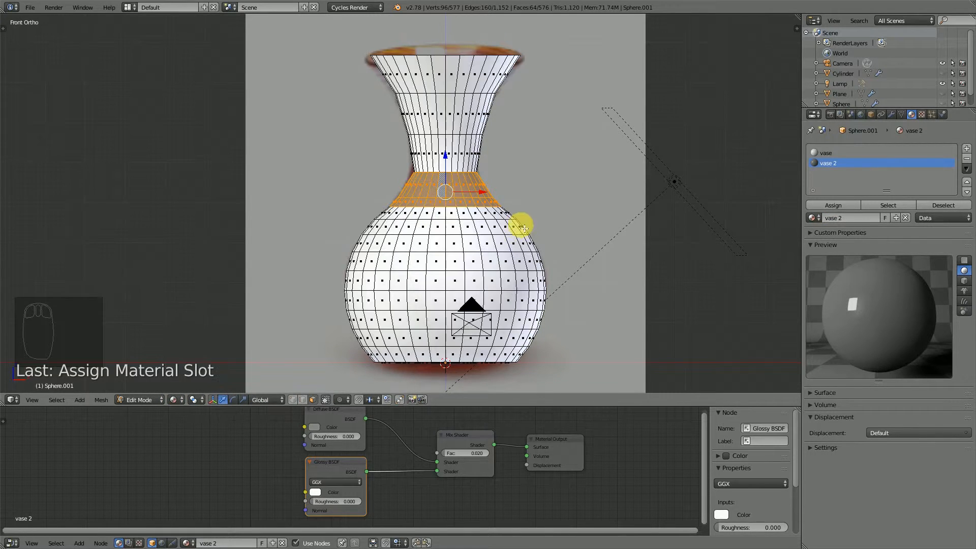
key("Tab")
middle_click_drag(550, 190, 436, 209)
key("Tab")
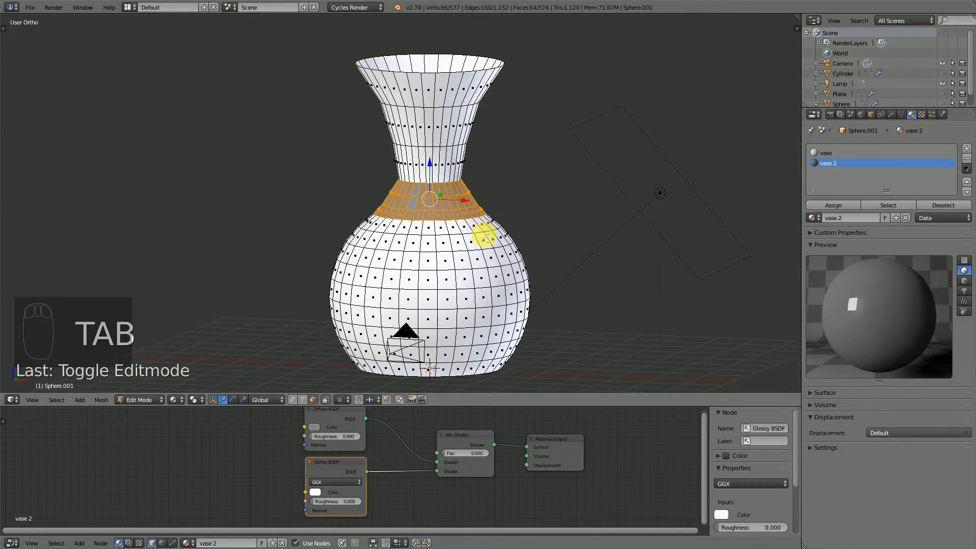
key("KP_1")
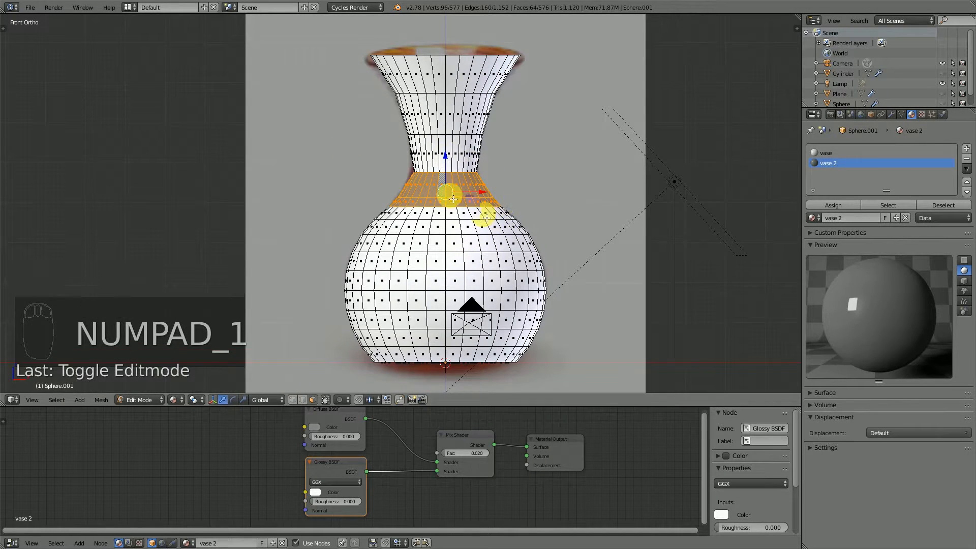
Turn the viewport display of the Solidify and Subsurf modifiers back on.
scroll(478, 190, "up", 2)
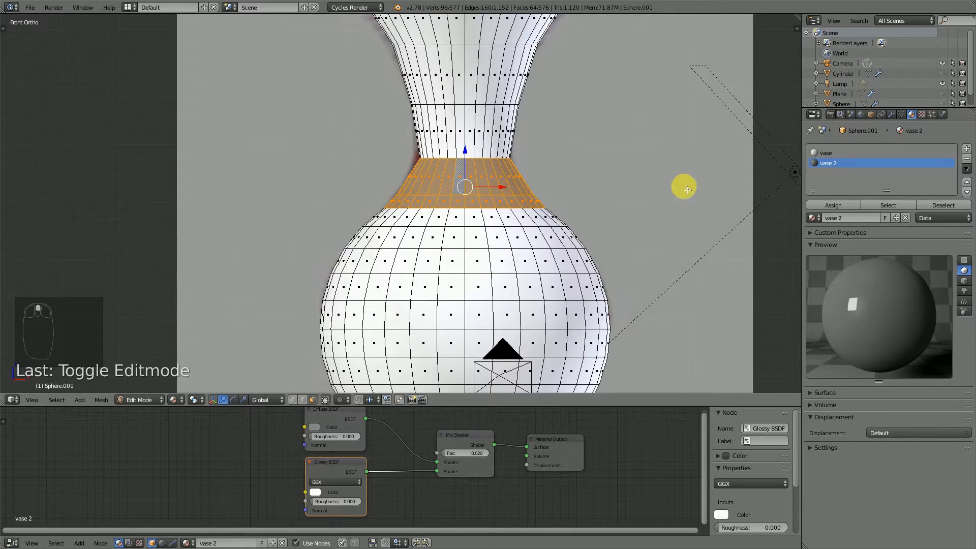
left_click(892, 114)
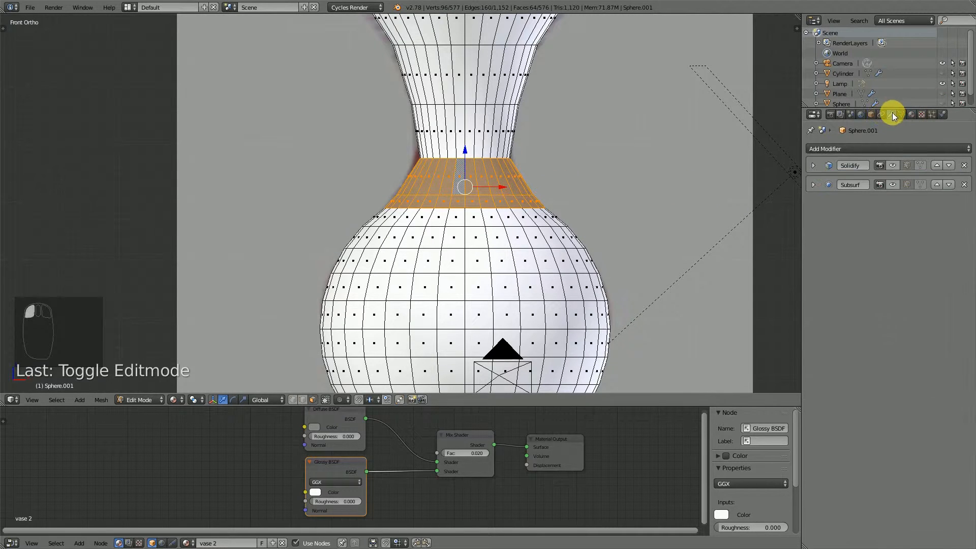
left_click(892, 166)
left_click(892, 184)
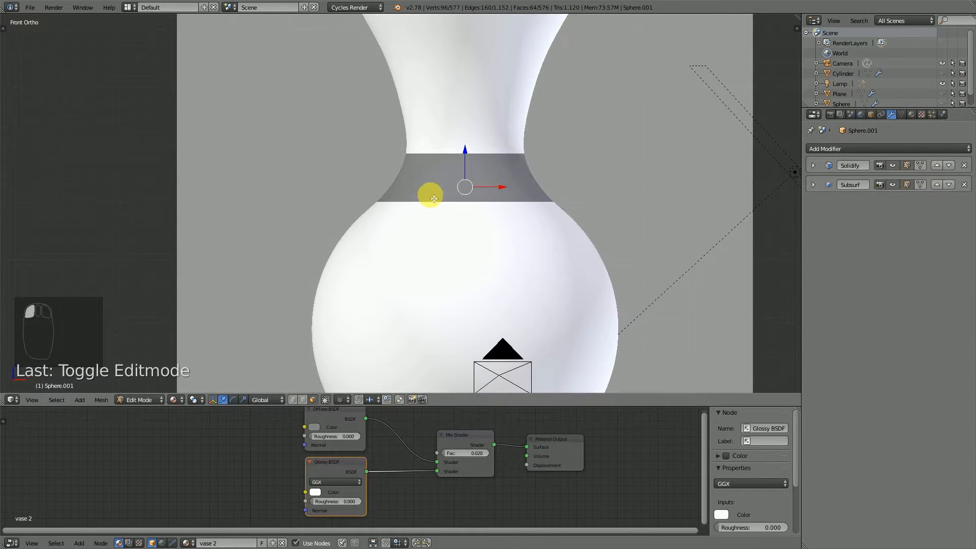
Return the vase to Object Mode and scale it down uniformly to a small fraction of its size to suit the camera.
scroll(558, 272, "down", 1)
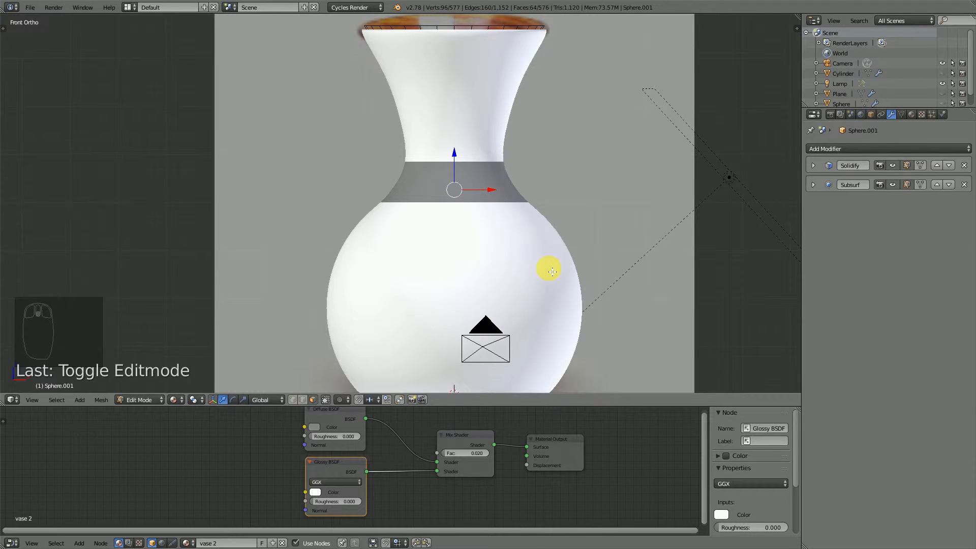
key("KP_0")
scroll(344, 138, "down", 3)
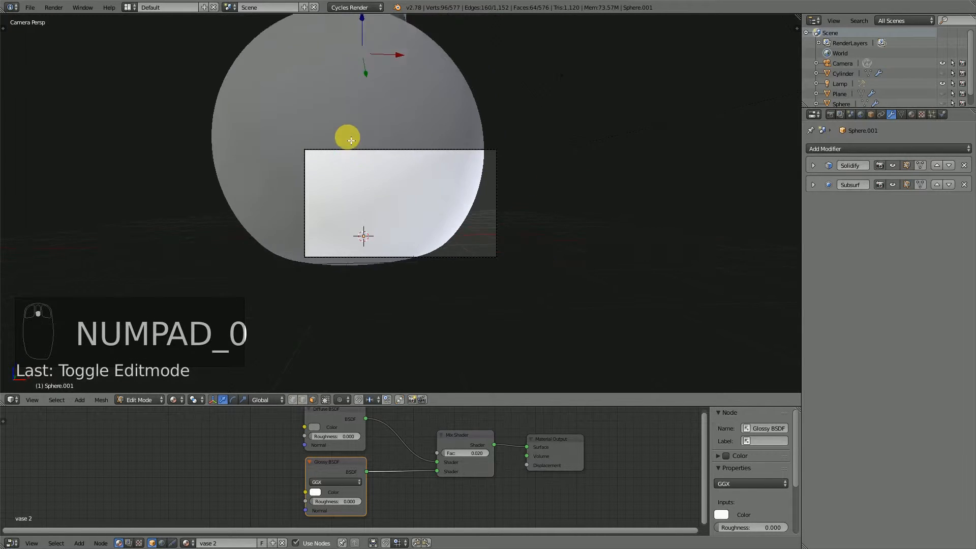
key("Tab")
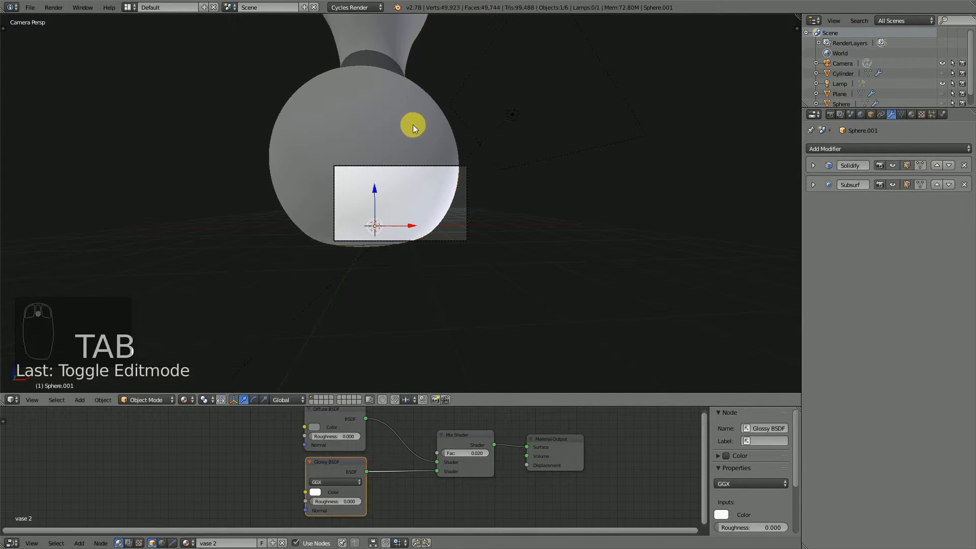
middle_click_drag(412, 124, 419, 145)
scroll(425, 135, "down", 3)
scroll(435, 127, "down", 1)
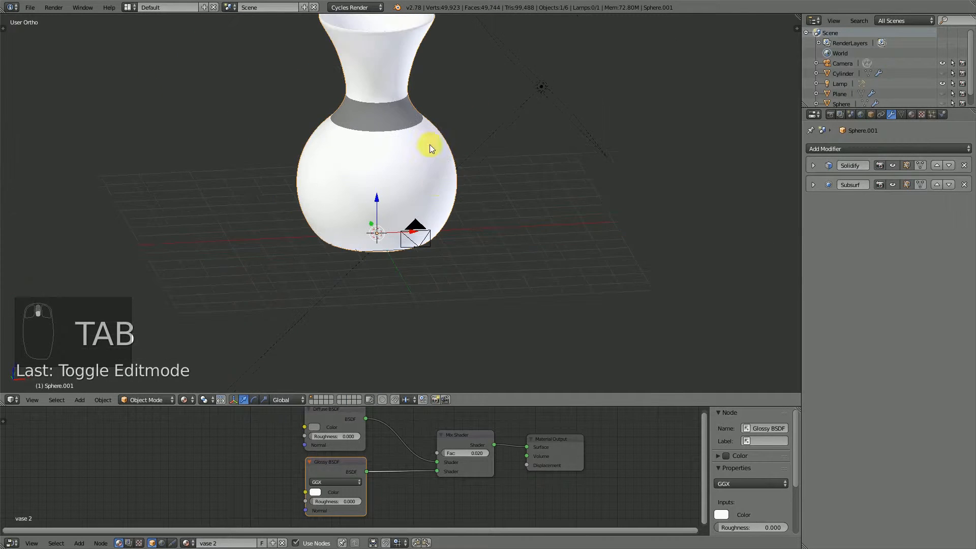
key("s")
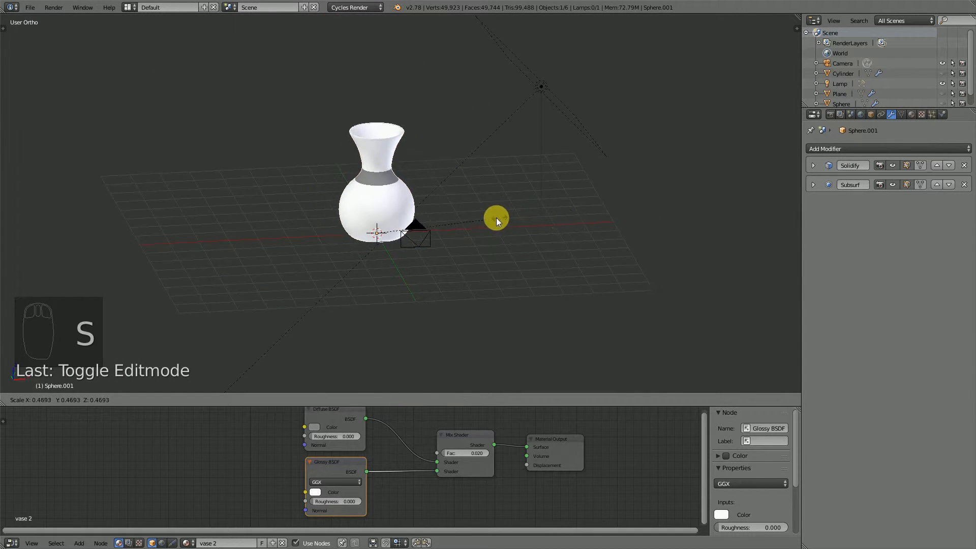
left_click(404, 227)
scroll(462, 257, "up", 3)
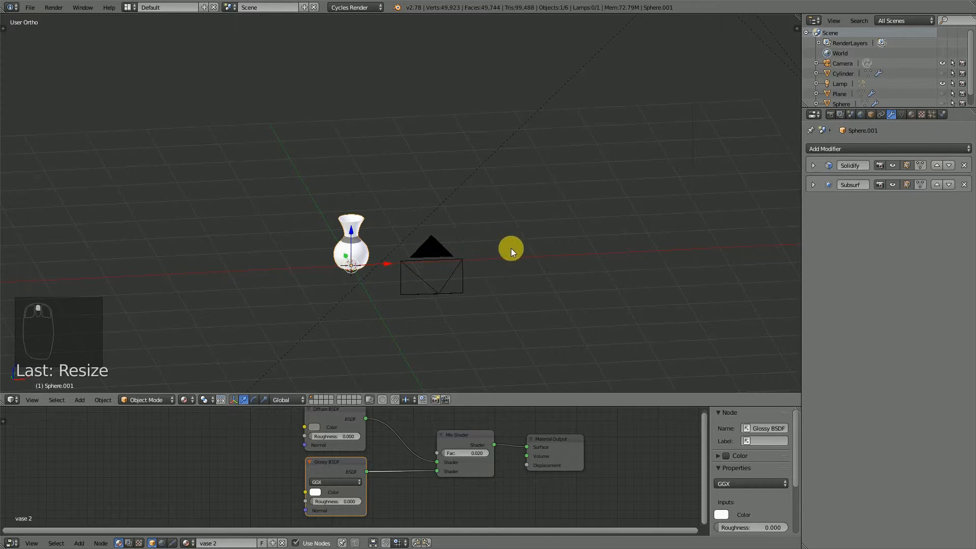
Move the vase along the positive X axis, away from the scene origin.
middle_click_drag(510, 248, 543, 253)
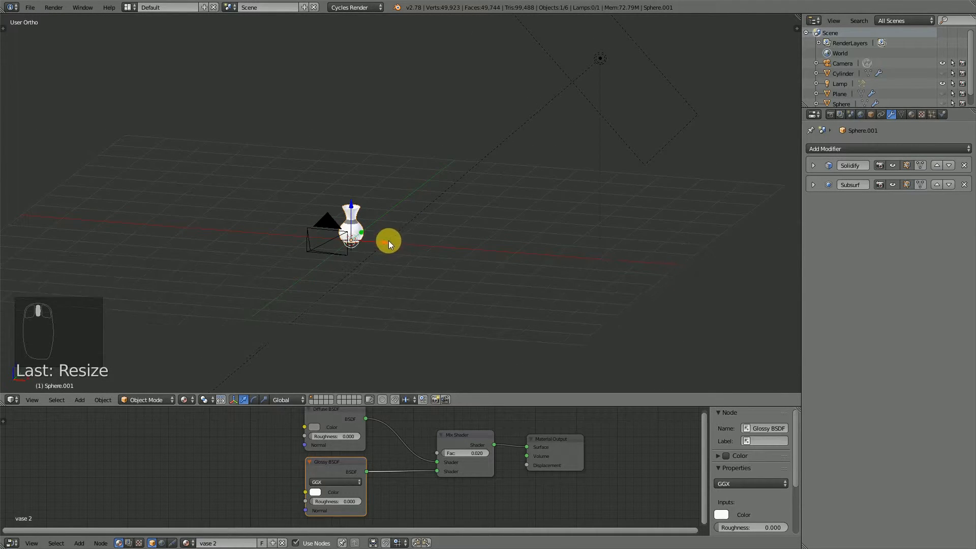
key("g")
left_click(435, 254)
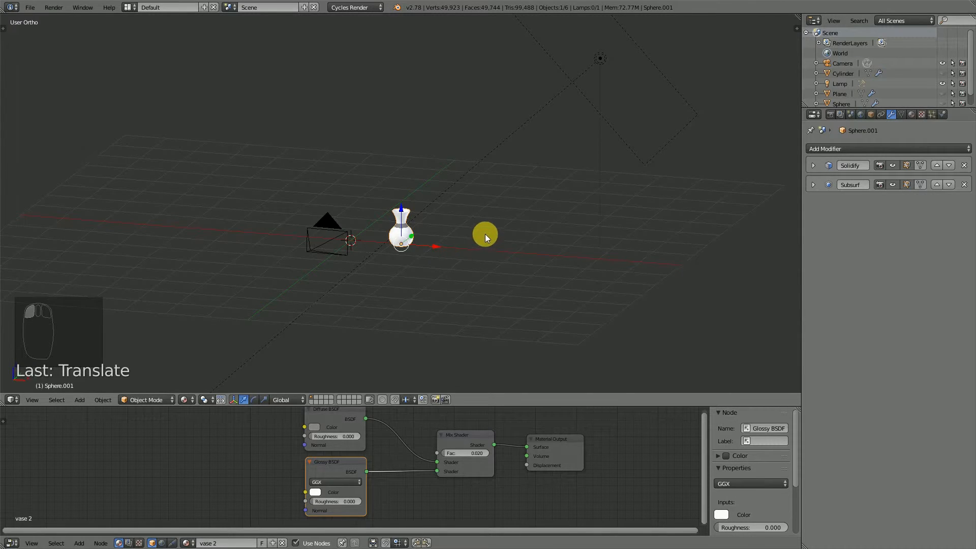
Unhide all scene objects, deselect everything, check the lamp and vase through the camera, and save the file.
key("alt+h")
middle_click_drag(461, 235, 438, 245)
key("a")
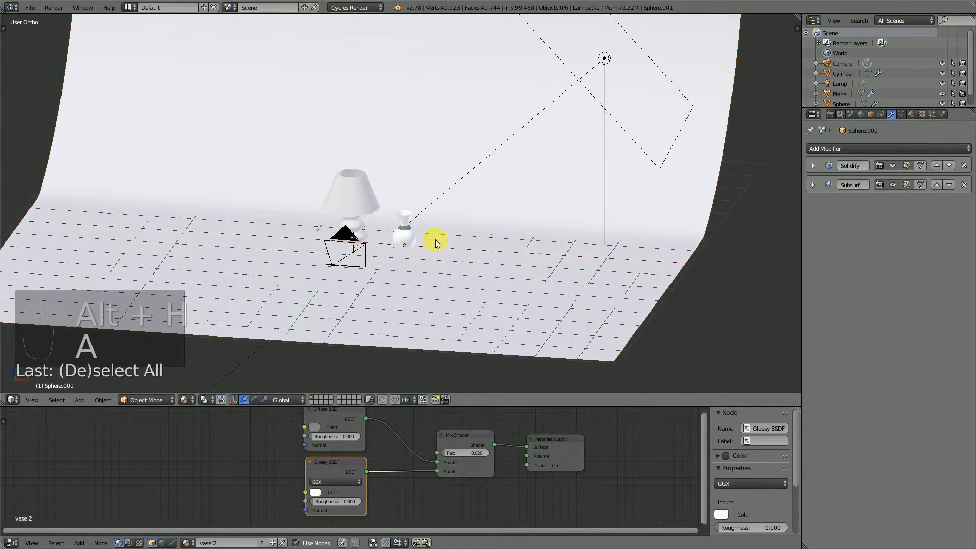
middle_click_drag(389, 335, 398, 271)
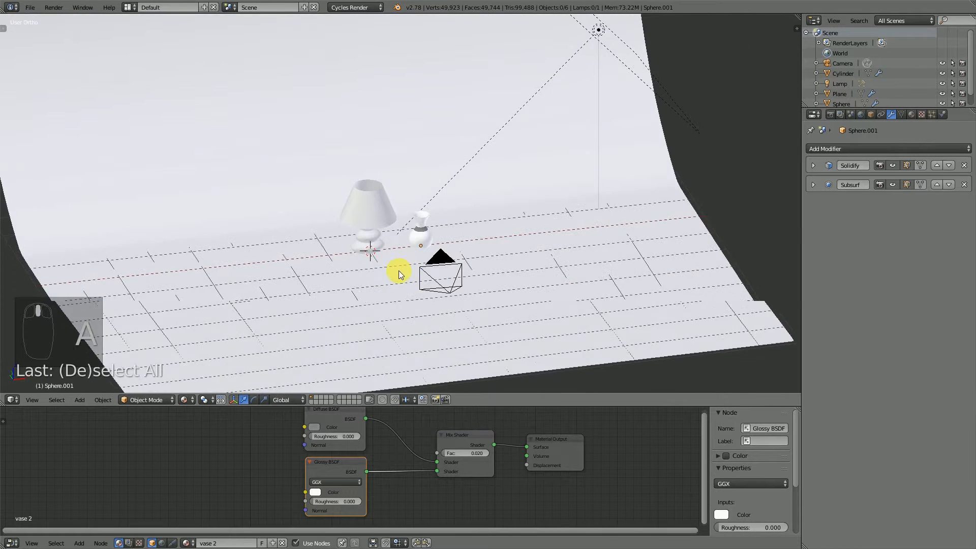
key("KP_0")
scroll(401, 263, "up", 7)
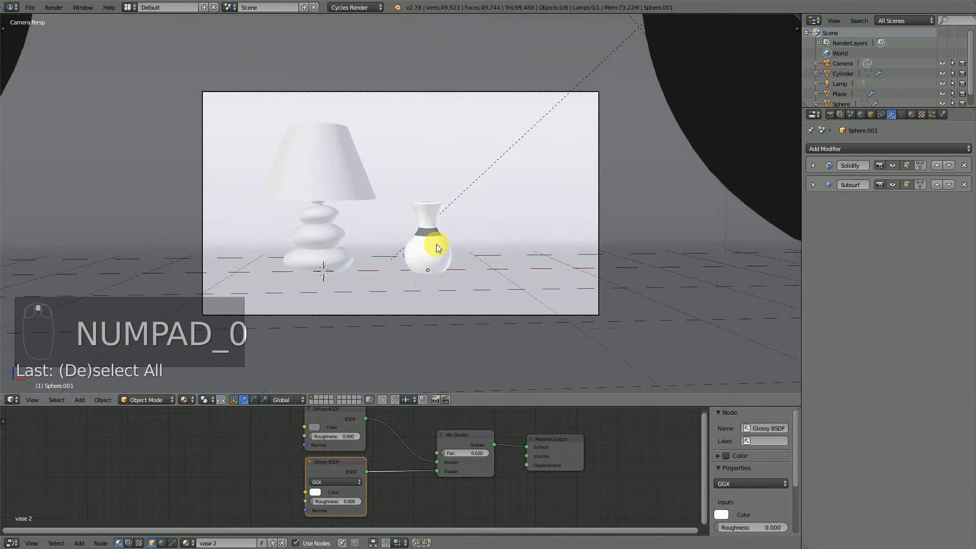
scroll(448, 256, "up", 1)
scroll(447, 256, "down", 2)
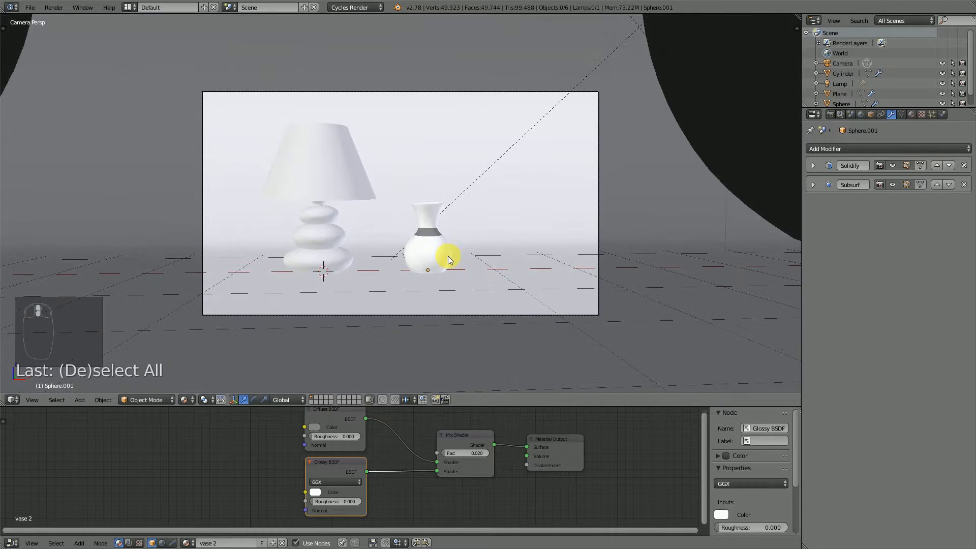
scroll(448, 256, "up", 2)
key("ctrl+s")
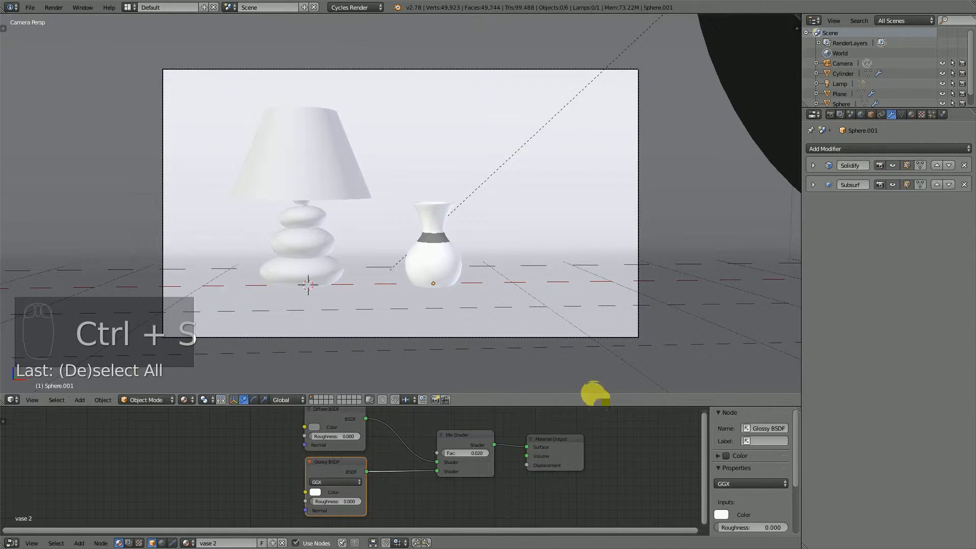
Scale the vase up by about 1.32, shift it along X farther from the lamp within the camera frame, and save the file.
key("n")
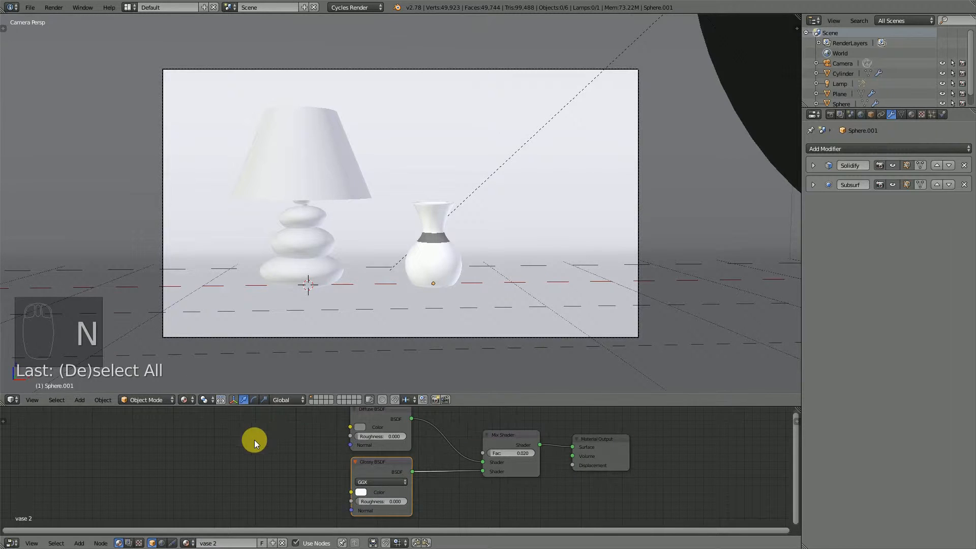
right_click(453, 273)
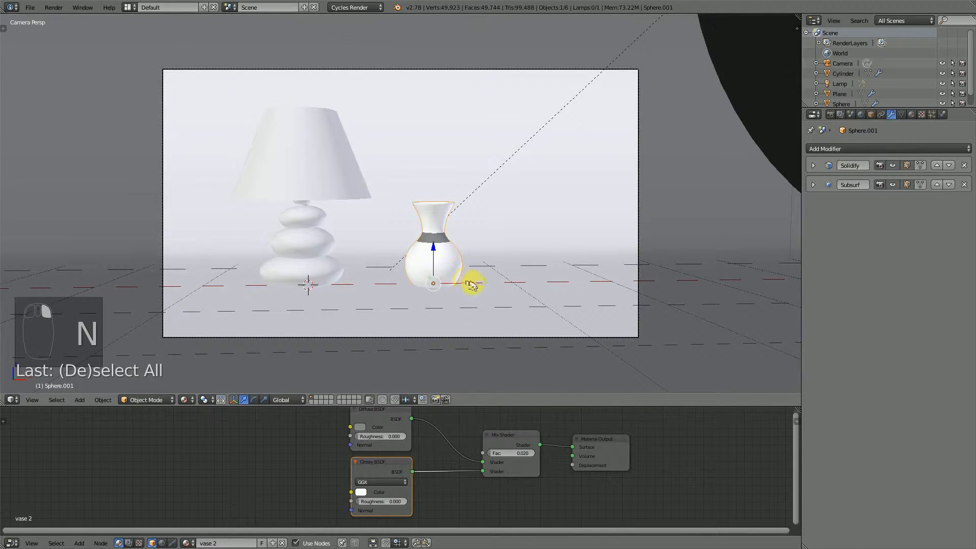
key("s")
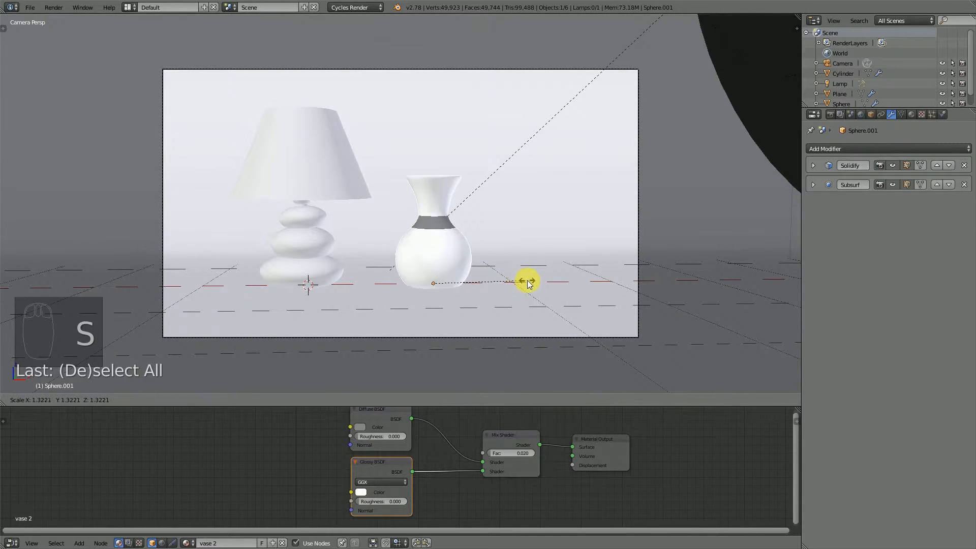
left_click(529, 283)
left_click_drag(468, 281, 585, 281)
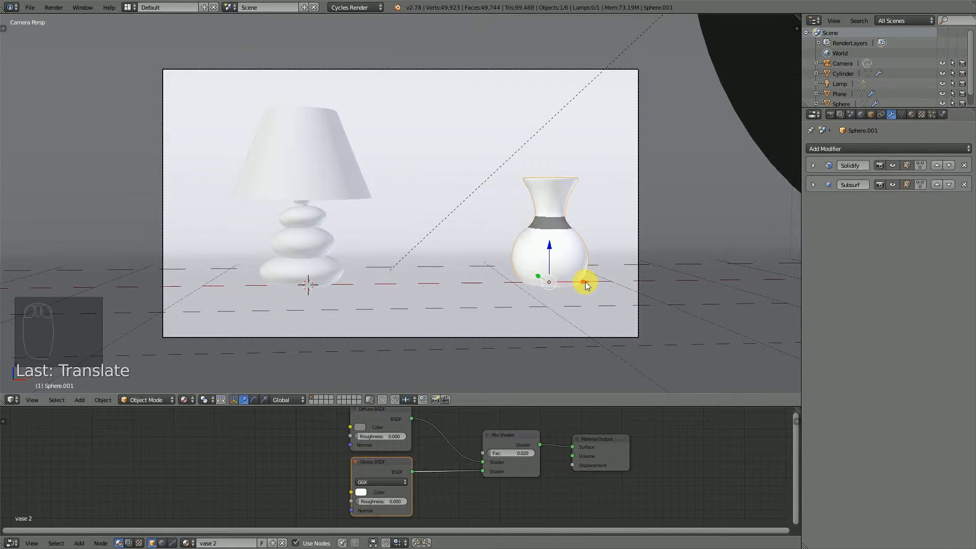
key("ctrl+s")
Leave the camera view and hide every object except the selected vase.
scroll(556, 259, "down", 3)
middle_click_drag(498, 241, 491, 265)
scroll(489, 265, "down", 2)
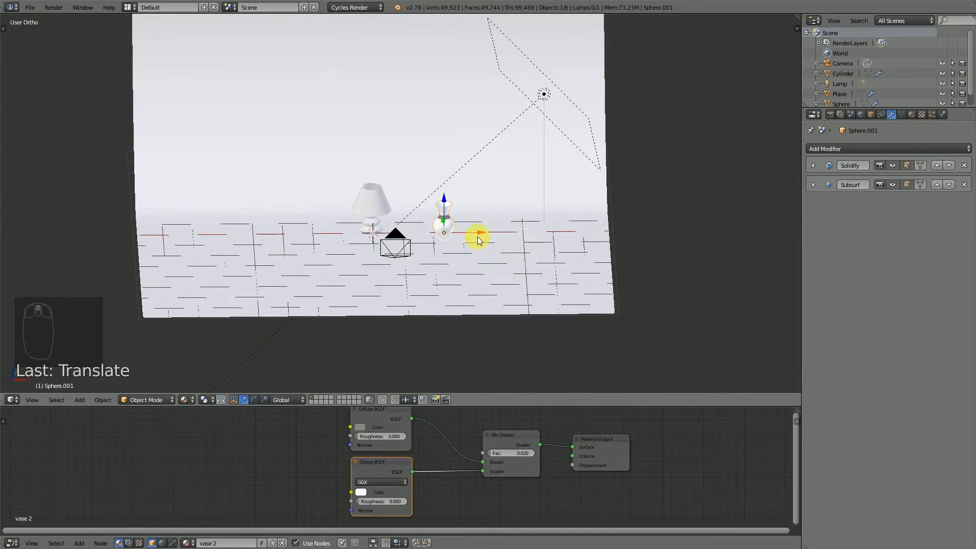
mouse_move(445, 226)
middle_mouse_down()
mouse_move(508, 231)
mouse_move(514, 241)
mouse_move(460, 246)
mouse_move(446, 218)
middle_mouse_up()
scroll(457, 219, "up", 3)
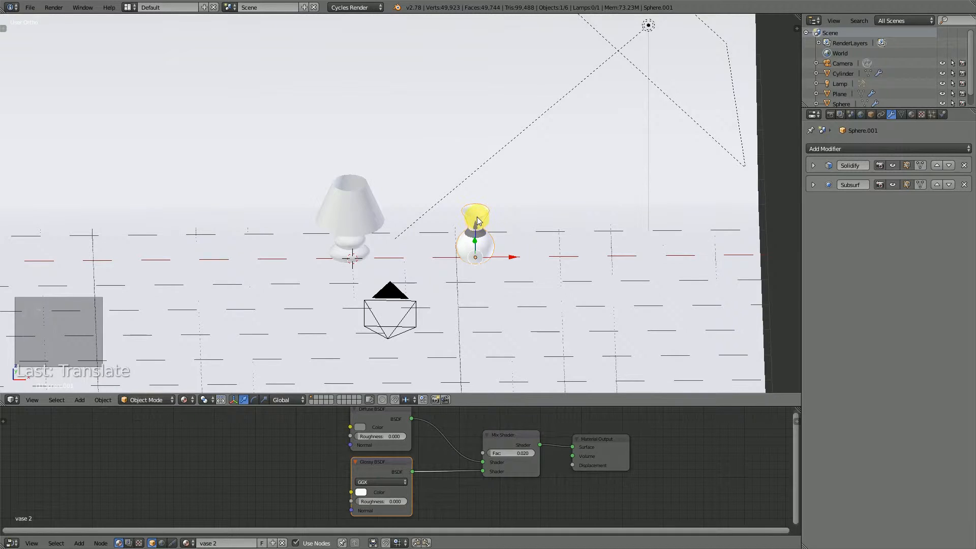
scroll(476, 221, "down", 2)
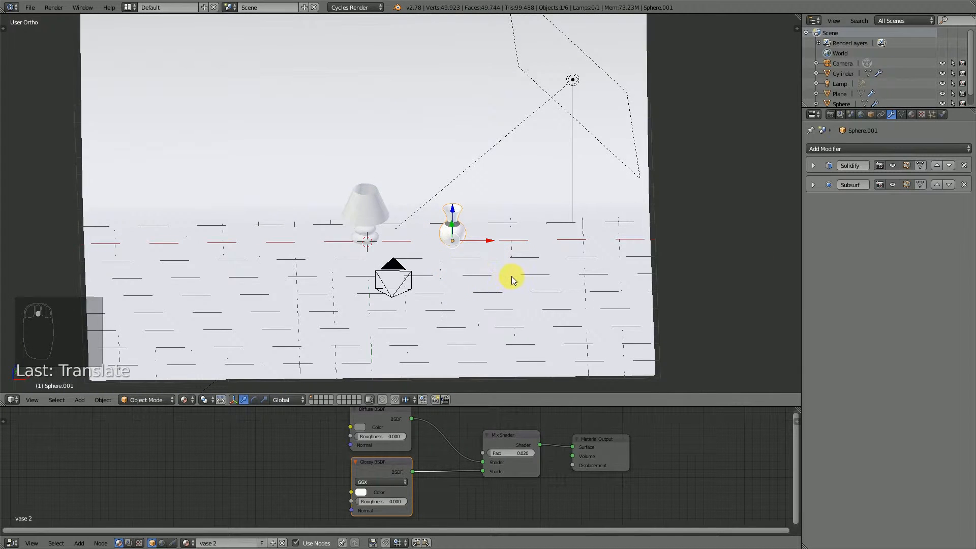
key("shift+h")
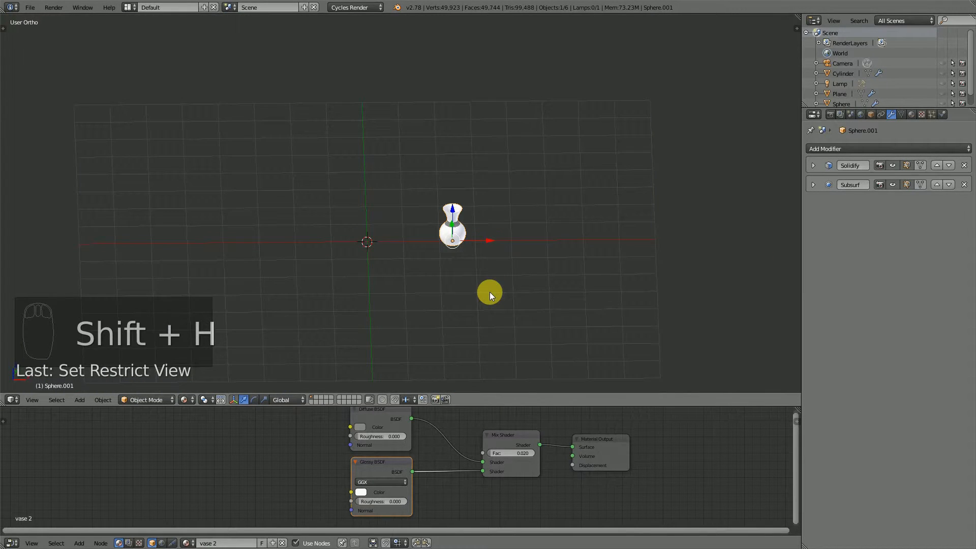
Switch to the front view and turn off the display of background images.
key("KP_1")
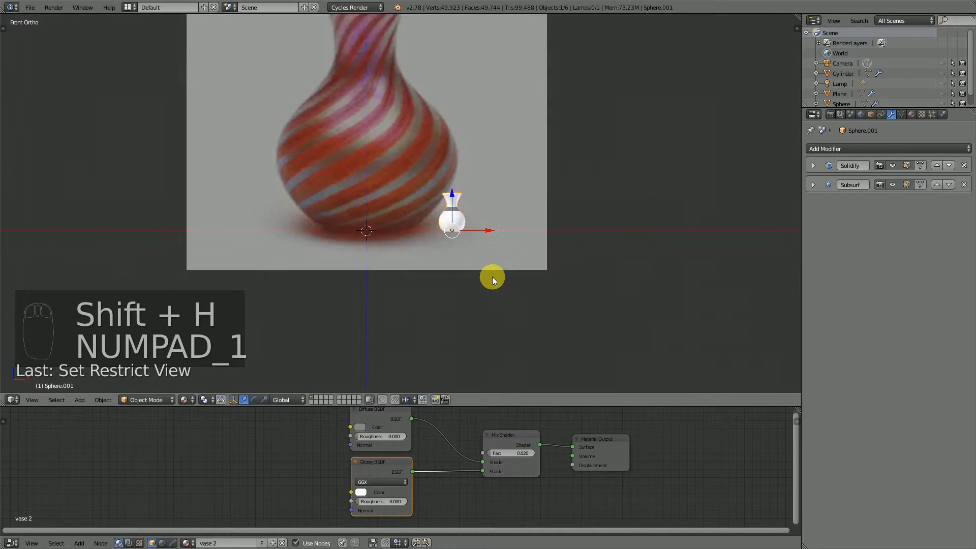
scroll(430, 280, "up", 3)
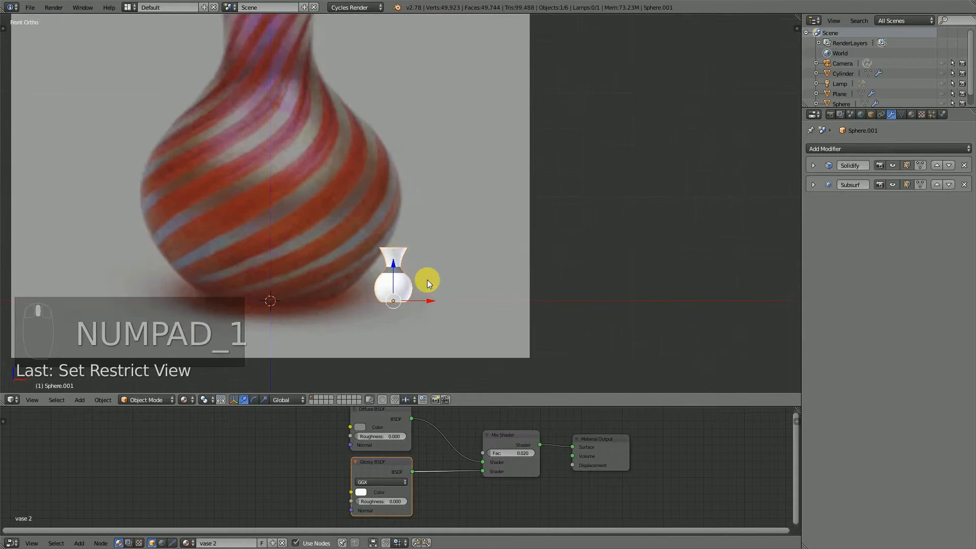
key("n")
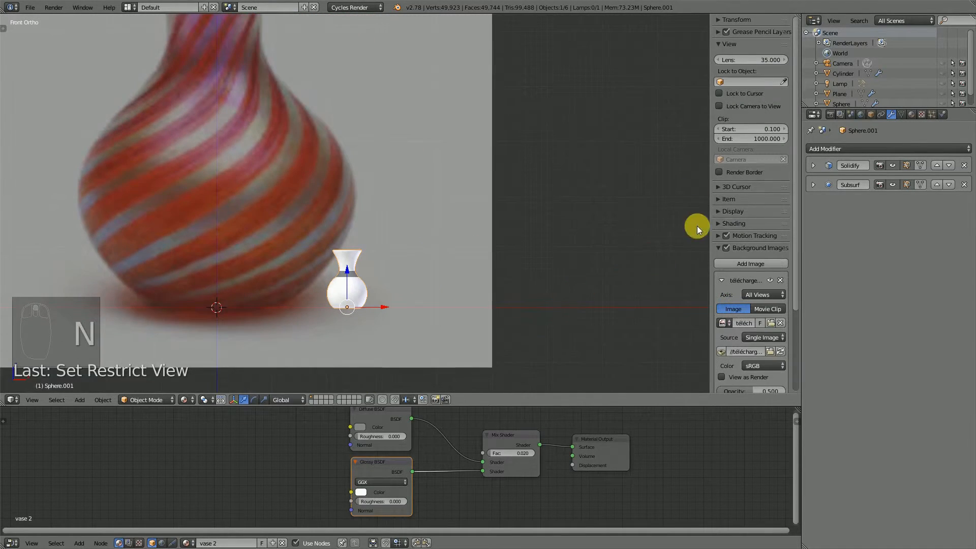
left_click(727, 248)
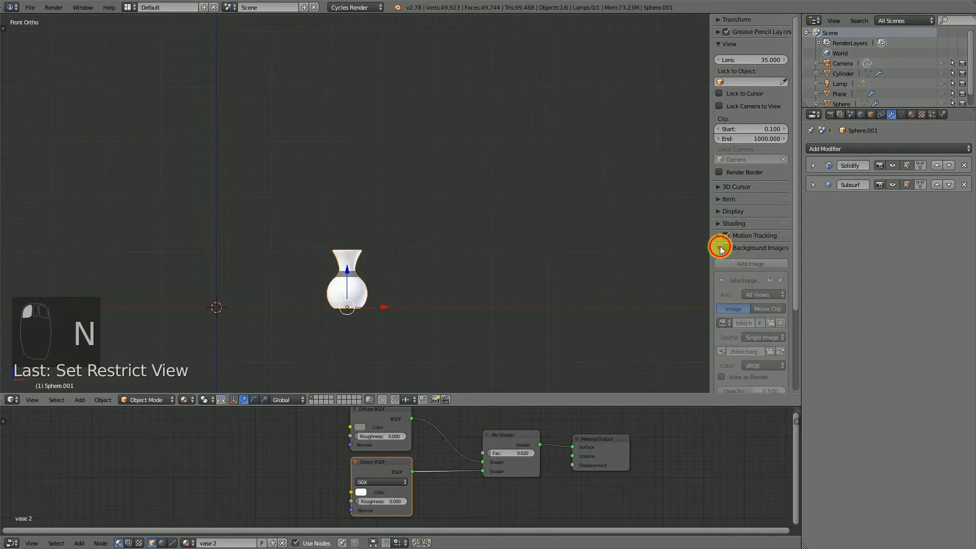
key("n")
scroll(433, 341, "up", 2)
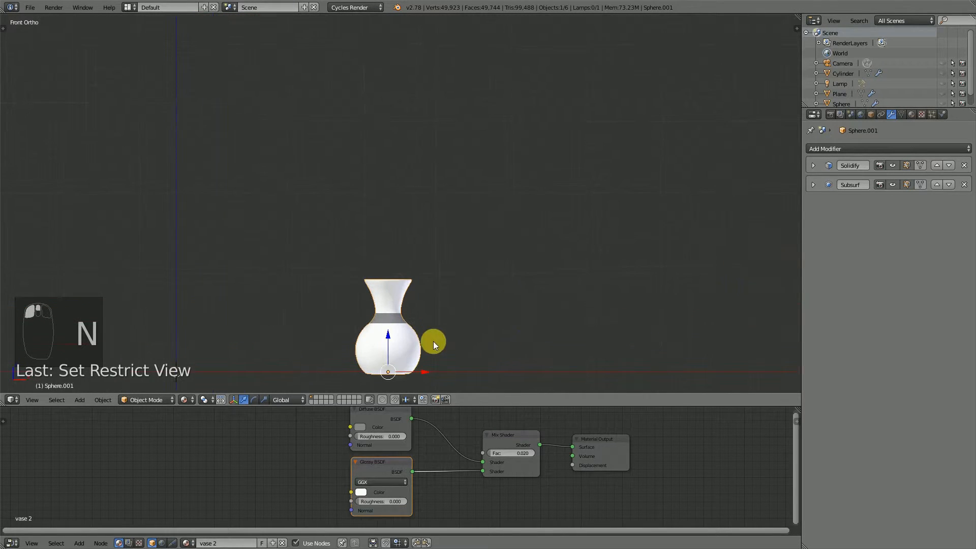
Duplicate the vase along the X axis and place the copy beside the original with a clear gap, on the negative X side.
middle_click_drag(433, 341, 523, 174, "shift")
scroll(502, 218, "up", 4)
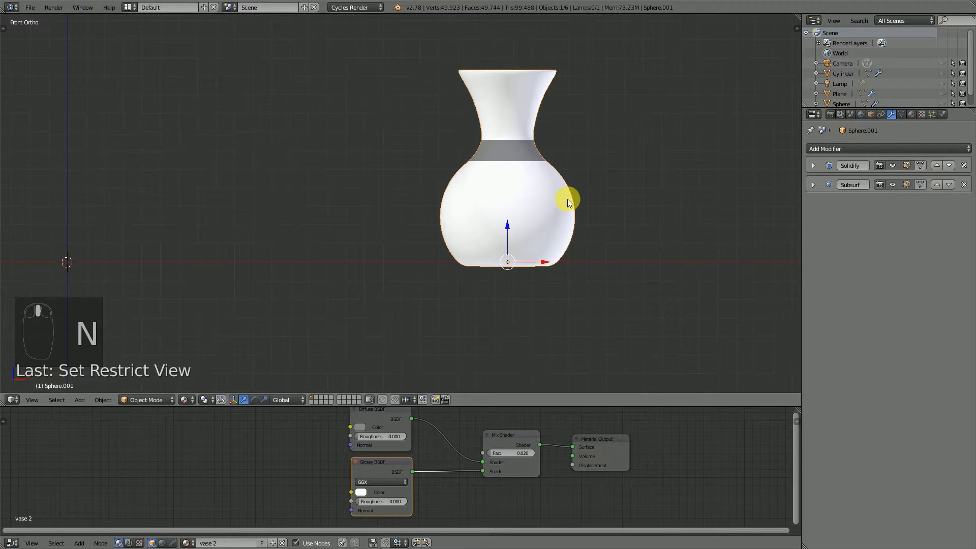
scroll(568, 202, "up", 1)
middle_click_drag(567, 214, 546, 259, "shift")
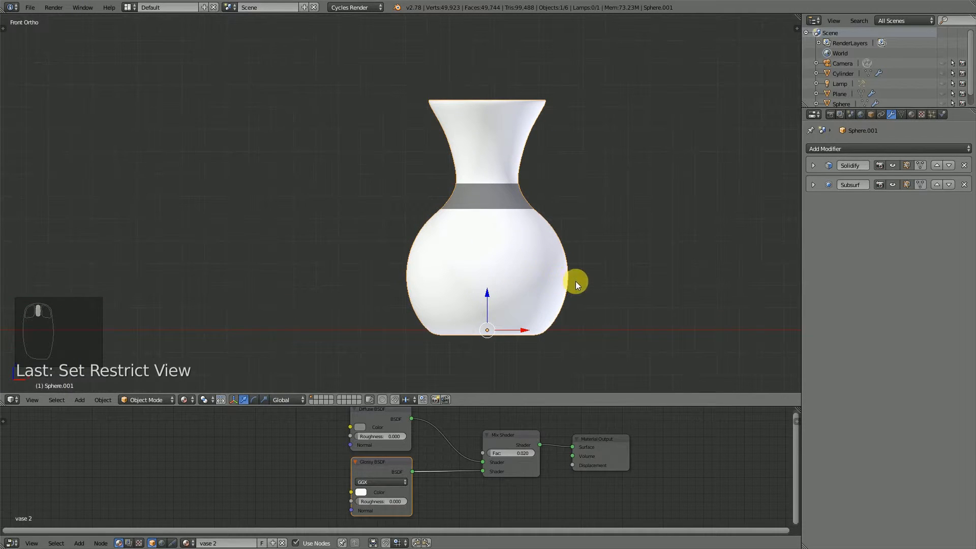
key("shift+d")
key("x")
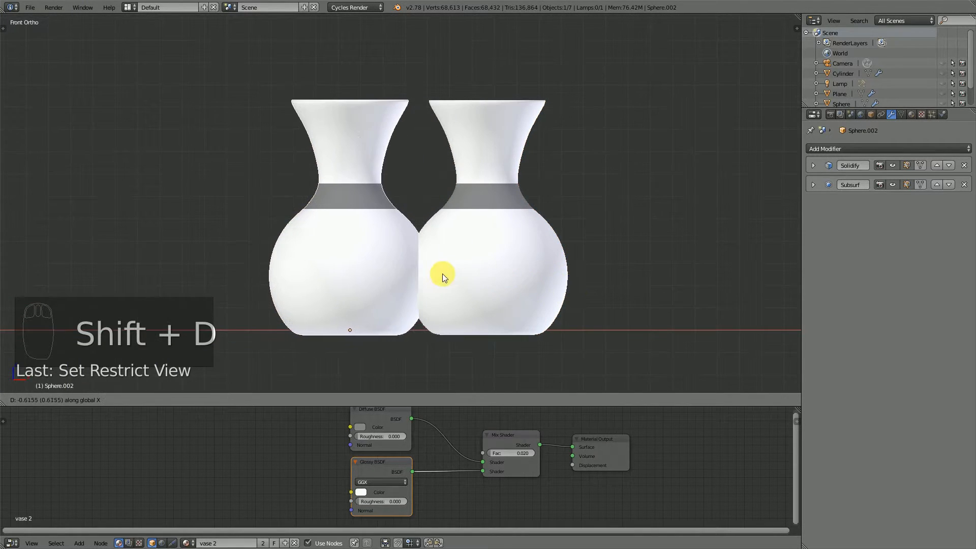
left_click(354, 273)
middle_click_drag(354, 273, 477, 277, "shift")
Enter Edit Mode on the copied vase, set the viewport to Solid shading, and turn off its modifiers' display in Edit Mode.
key("Tab")
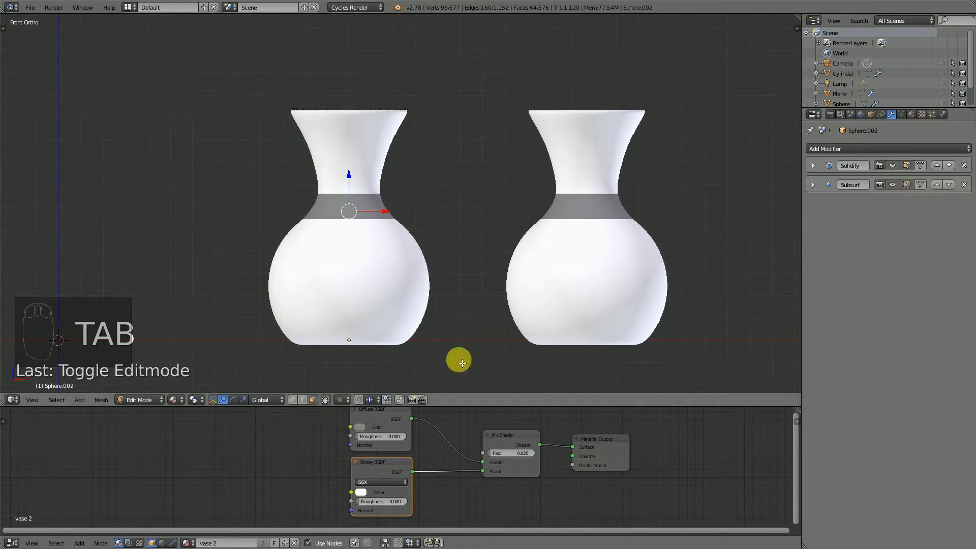
key("z")
key("z")
key("z")
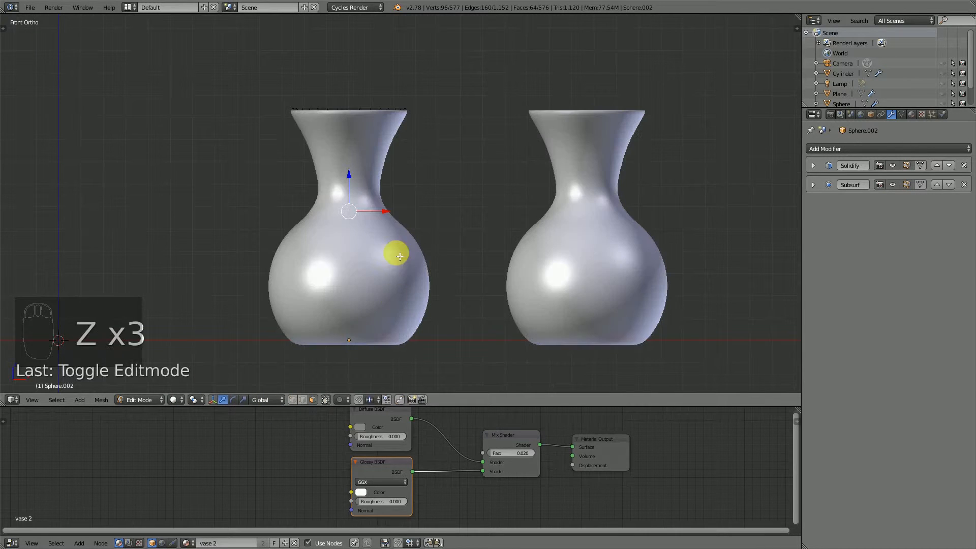
left_click(906, 165)
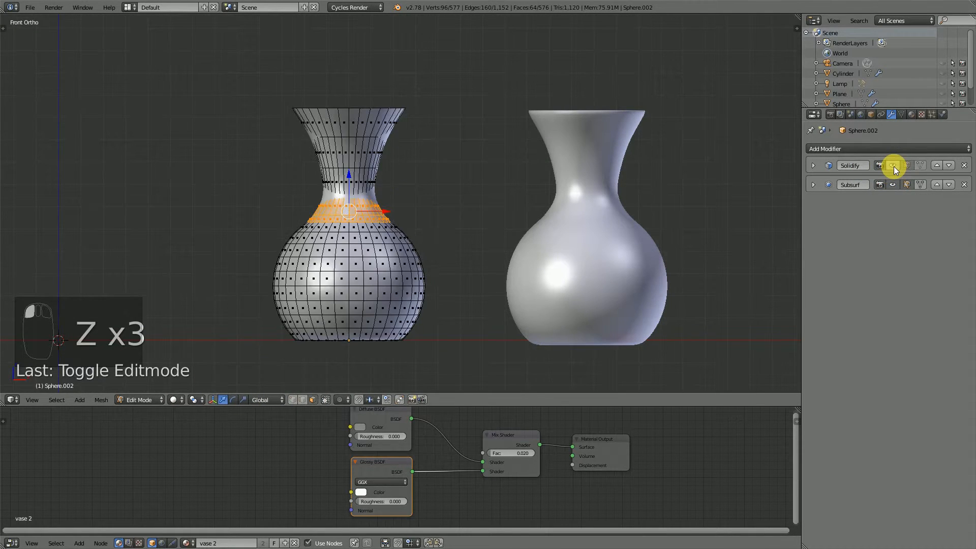
Deselect the copied vase's neck band faces and switch to vertex selection.
scroll(375, 187, "up", 1)
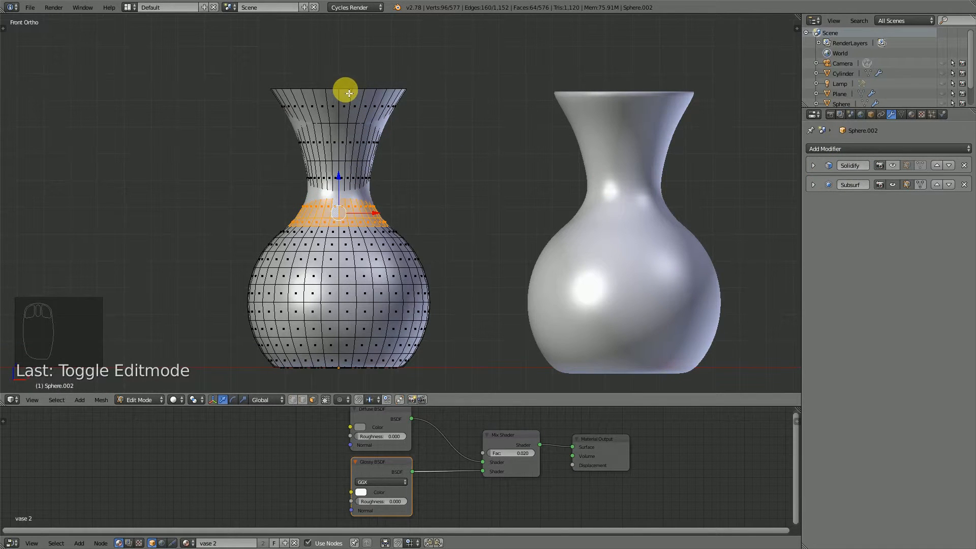
key("a")
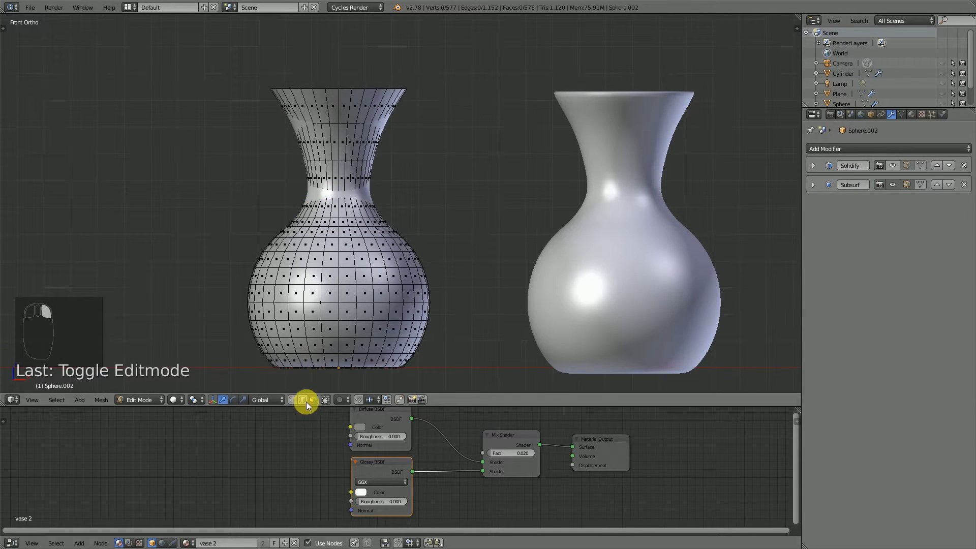
left_click(293, 399)
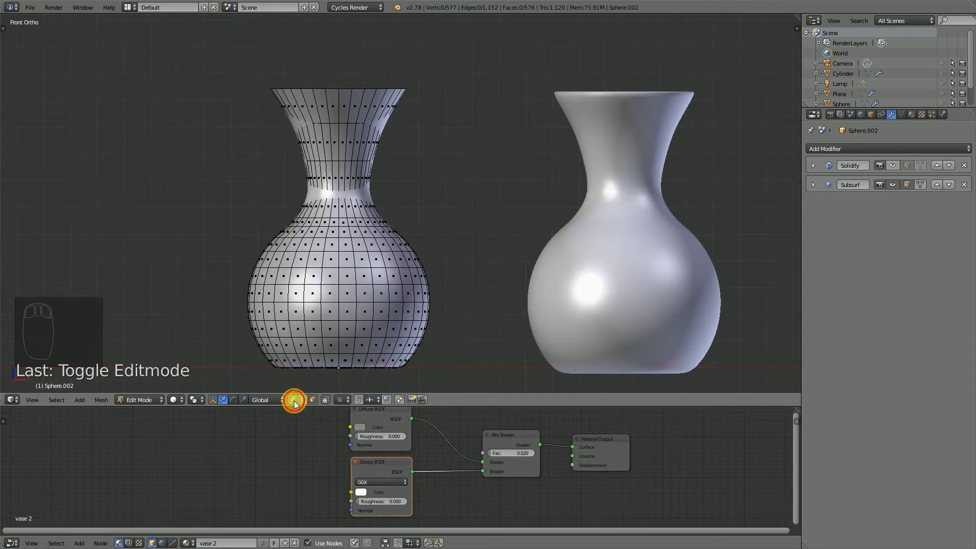
Scale the copied vase's rim loop down to about a quarter of its width and narrow the edge loop below it.
left_click(349, 94, "alt")
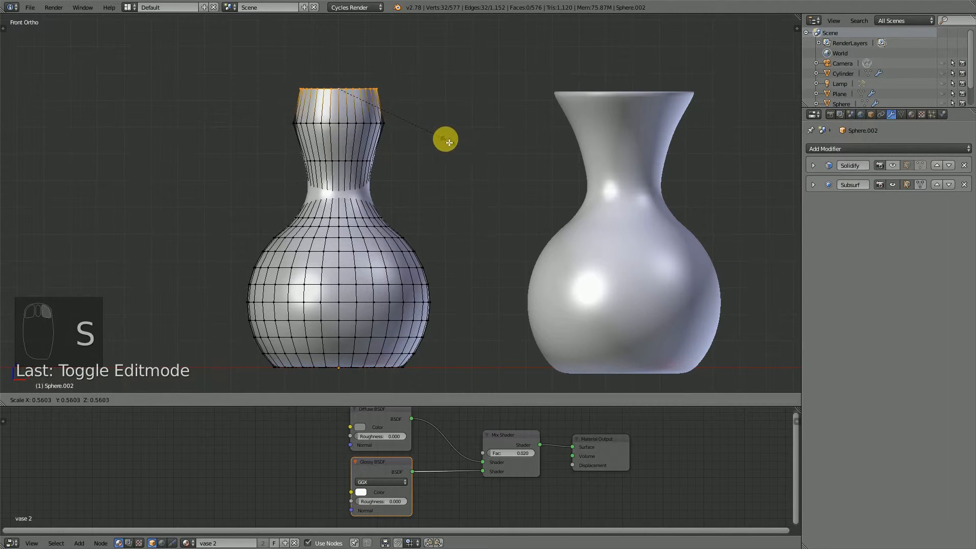
left_click(385, 122)
right_click(346, 124, "alt")
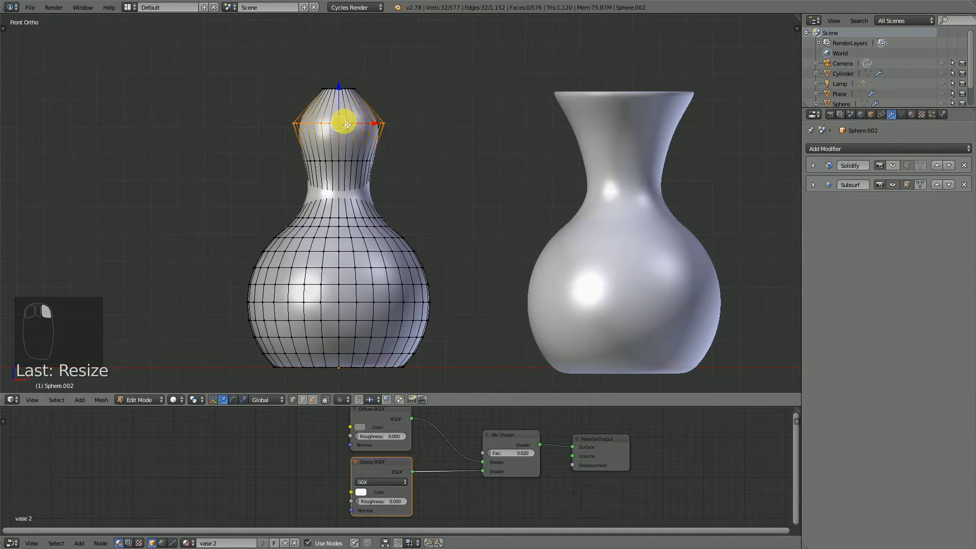
key("s")
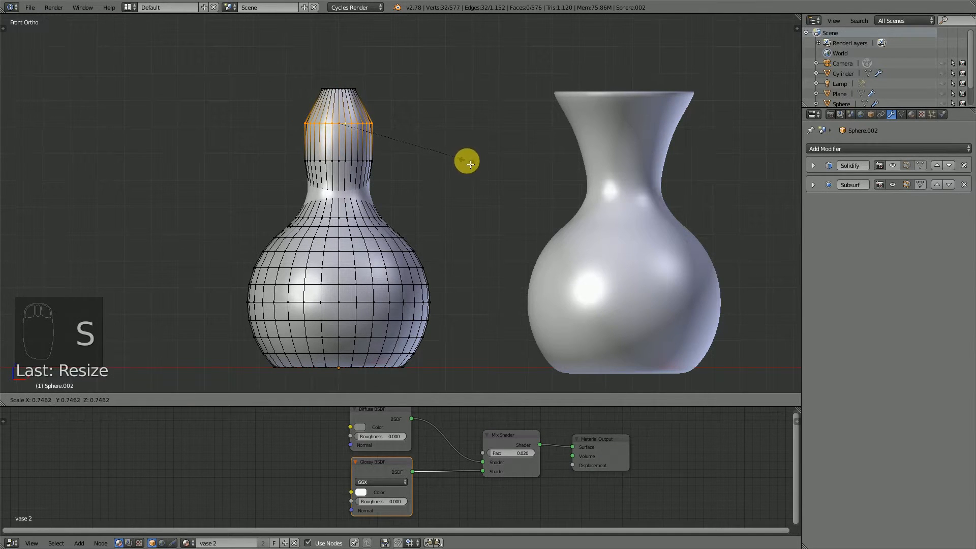
left_click(449, 159)
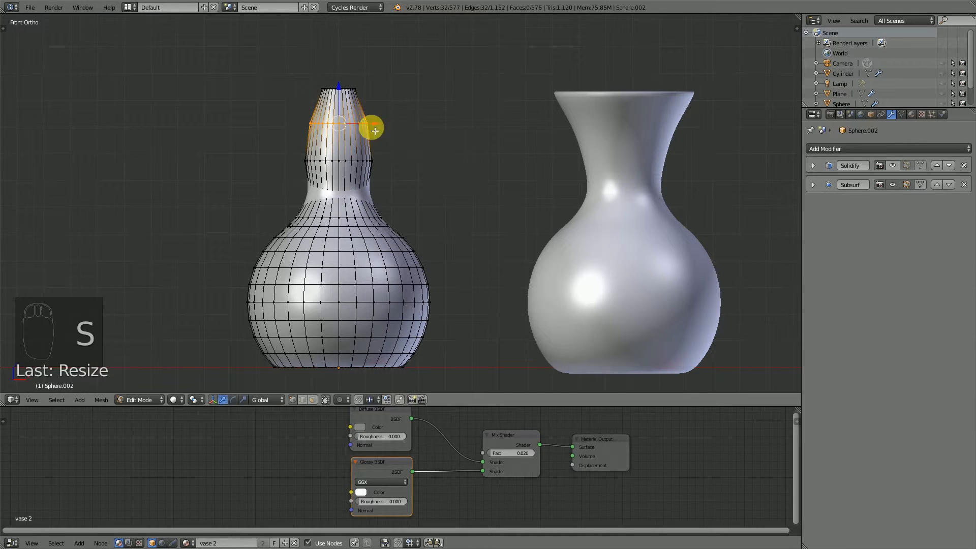
Lower the second edge loop from the top about 0.09 along Z, to just above the next loop.
key("g")
key("z")
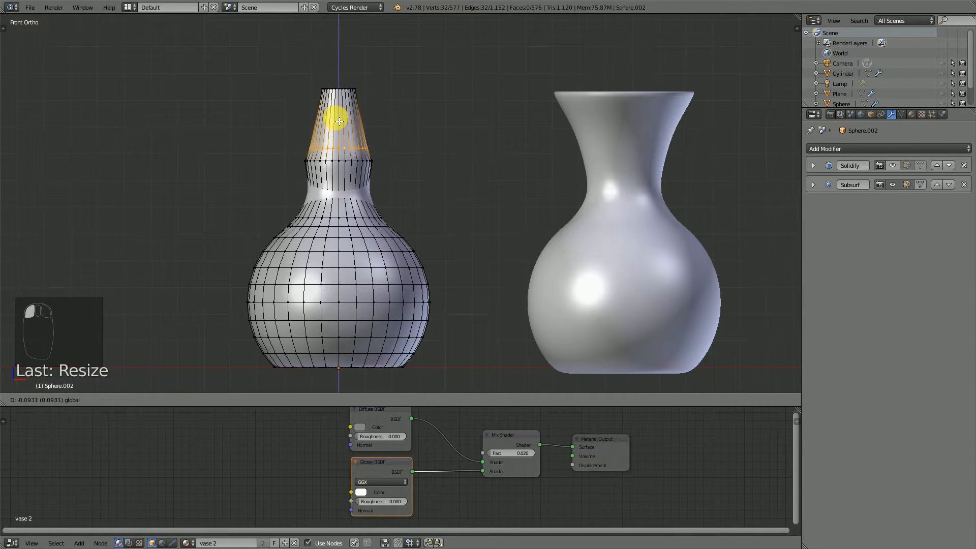
left_click(339, 121)
Narrow the third edge loop from the top to match the loop above and lower it along Z to the neck's base.
right_click(339, 162, "alt")
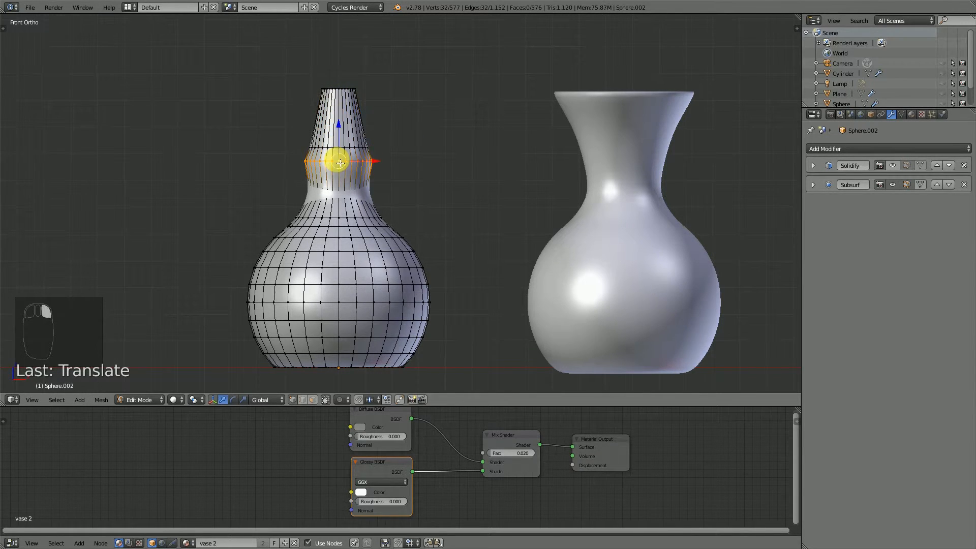
key("s")
left_click(464, 197)
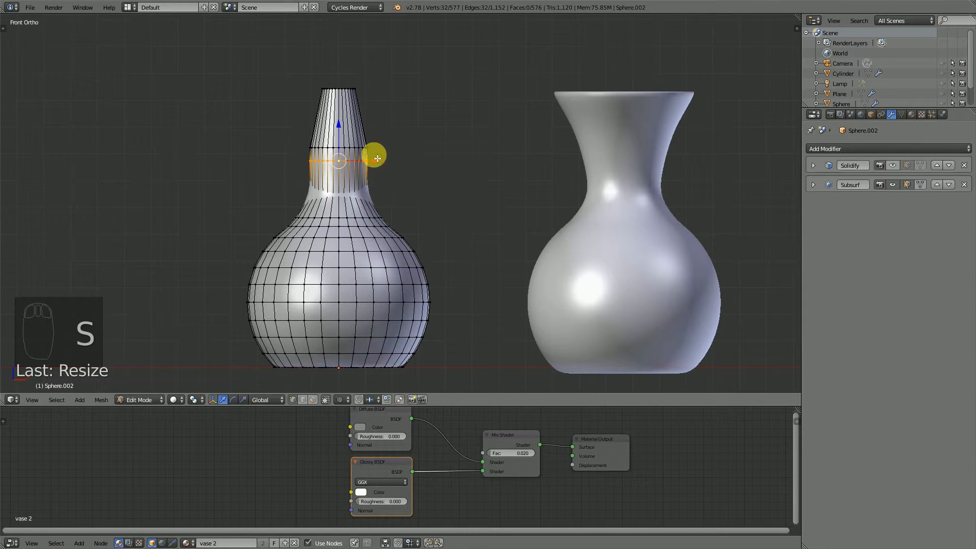
left_click_drag(343, 130, 344, 153)
Enlarge the rim loop slightly and rotate it about 24 degrees clockwise in the front view to slant the vase's opening.
right_click(346, 93, "alt")
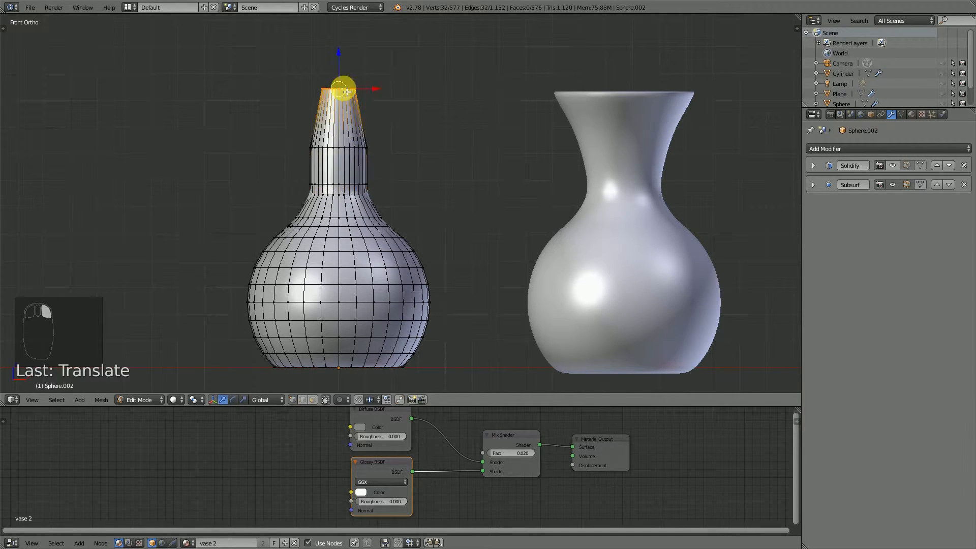
key("s")
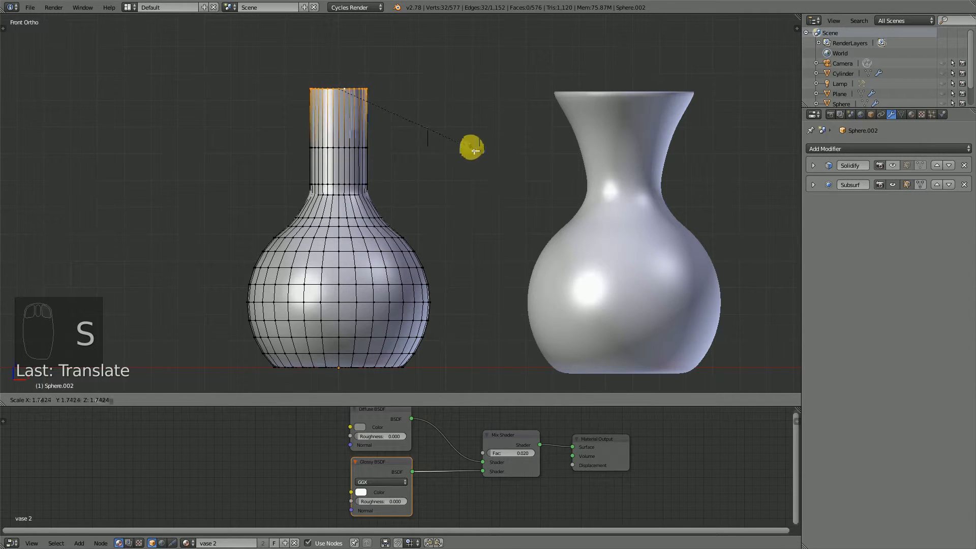
left_click(425, 131)
key("r")
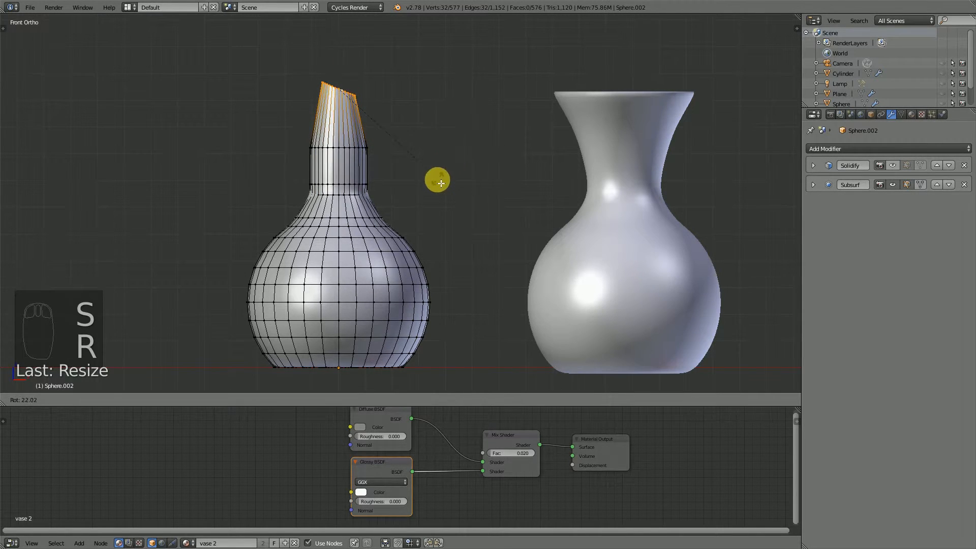
left_click(437, 186)
Lower the slanted rim along Z about halfway to the loop below and scale it up by about 1.3.
left_click_drag(337, 53, 338, 89)
key("s")
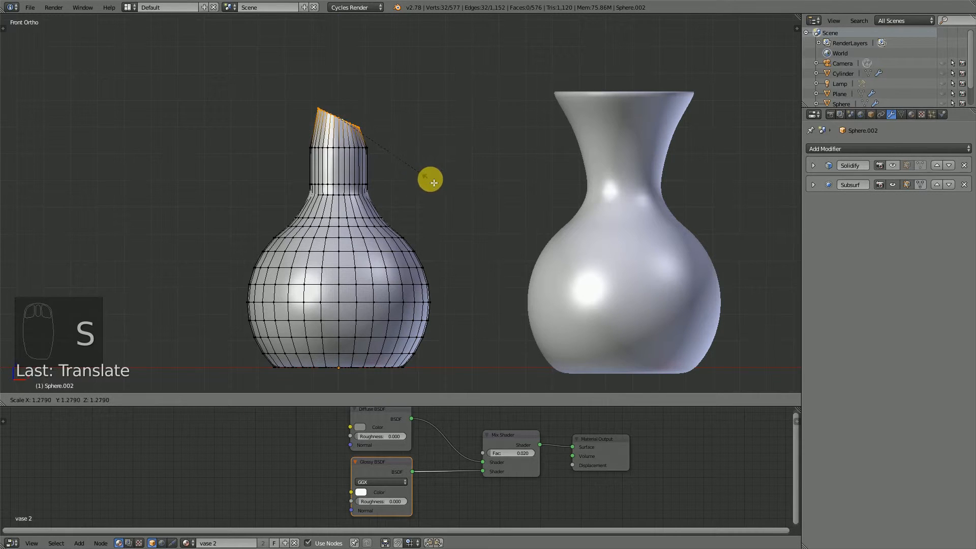
left_click(436, 190)
mouse_move(436, 190)
middle_mouse_down()
mouse_move(385, 183)
mouse_move(370, 203)
mouse_move(414, 172)
middle_mouse_up()
key("KP_1")
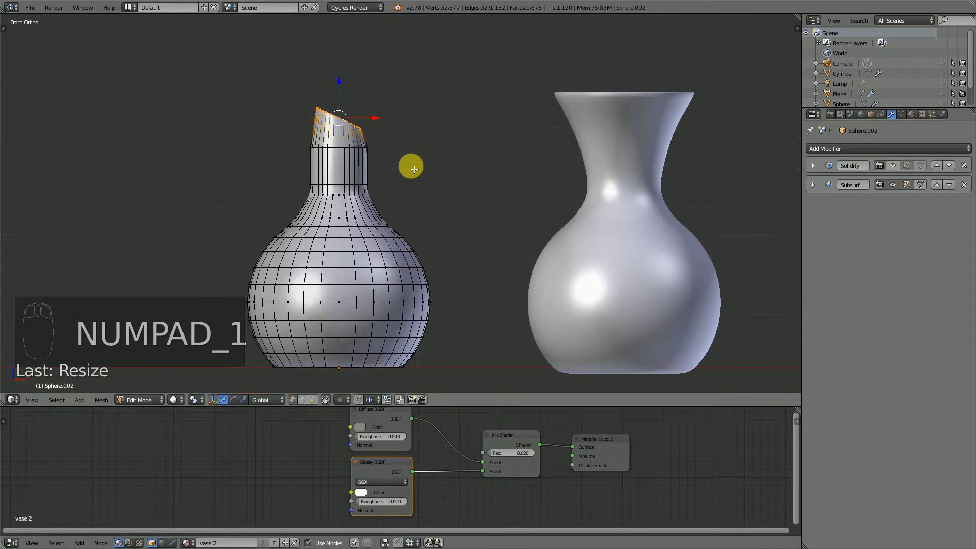
Select the horizontal edge loop on the copied vase's shoulder, just below the neck.
scroll(353, 215, "up", 1)
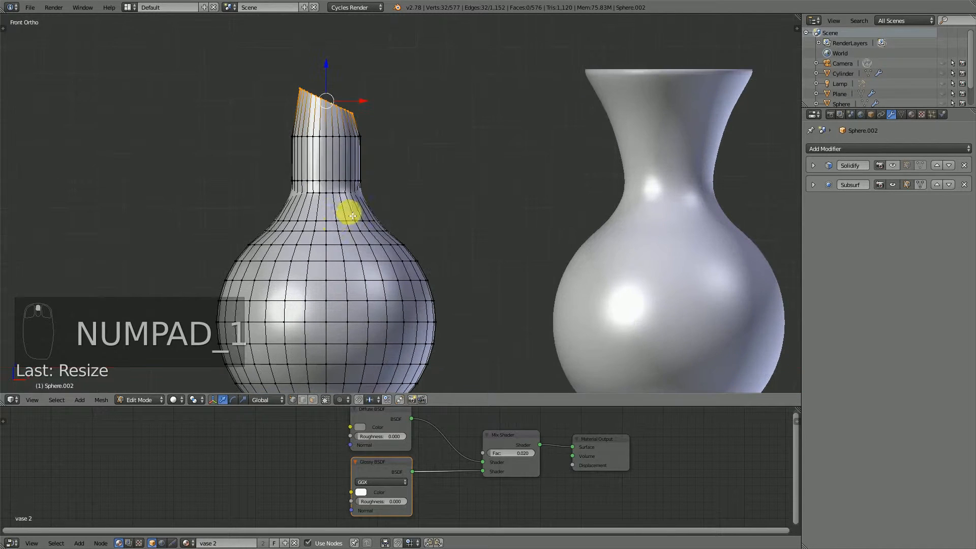
right_click(327, 235, "alt")
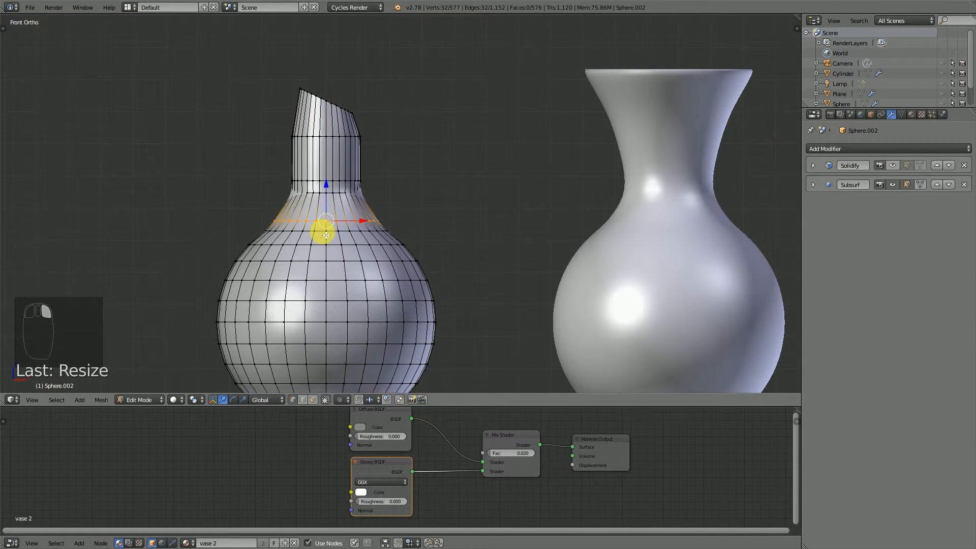
Widen the two adjacent edge loops at the vase's shoulder to about 1.26 times and raise them slightly.
right_click(327, 231, "alt+shift")
scroll(412, 239, "down", 1)
key("s")
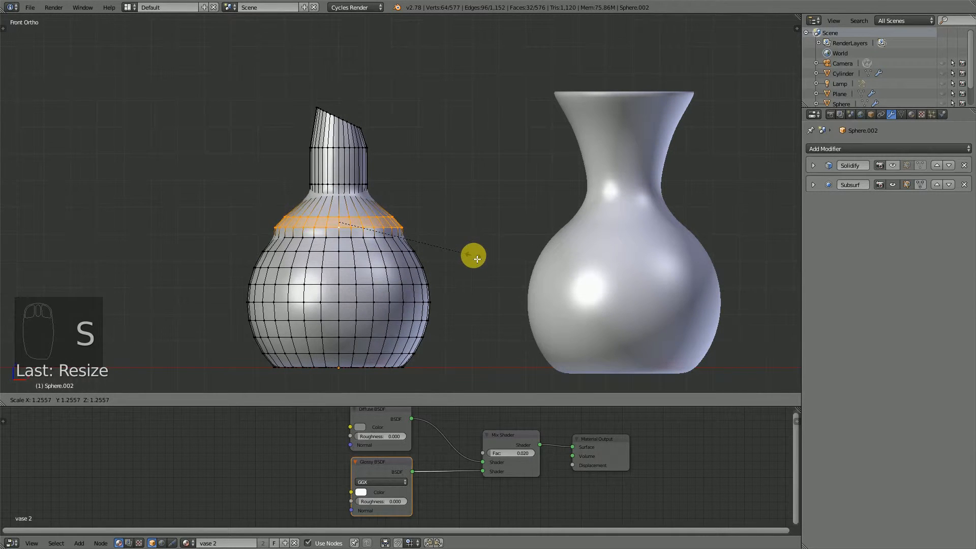
left_click(476, 259)
left_click_drag(337, 192, 340, 187)
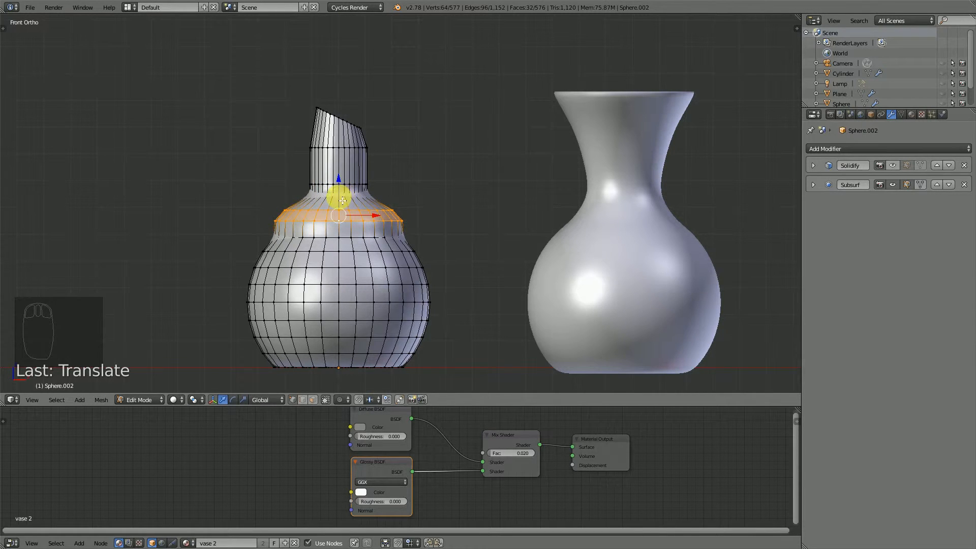
Scale the edge loop just above the widened band to about 1.42 times and dissolve its edges.
right_click(378, 200, "alt")
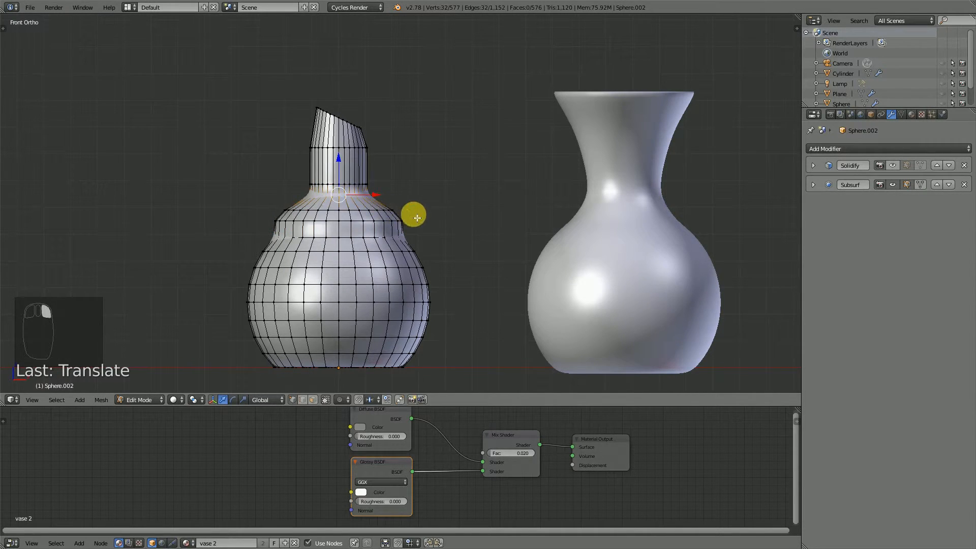
key("s")
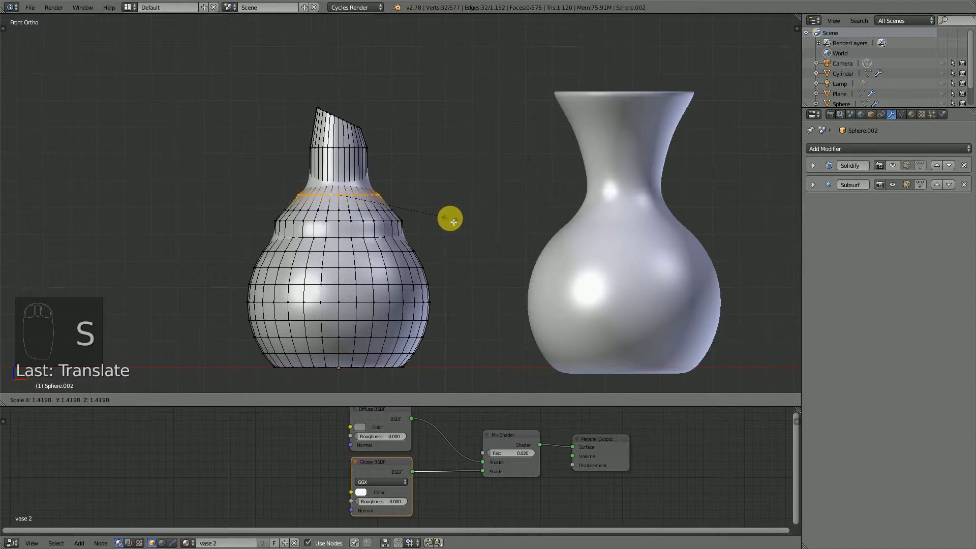
left_click(454, 221)
key("x")
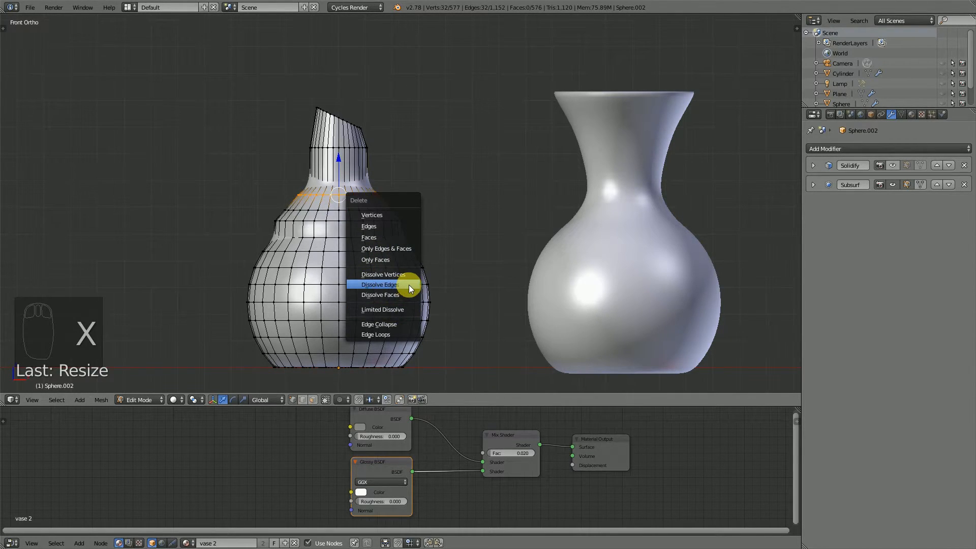
left_click(407, 286)
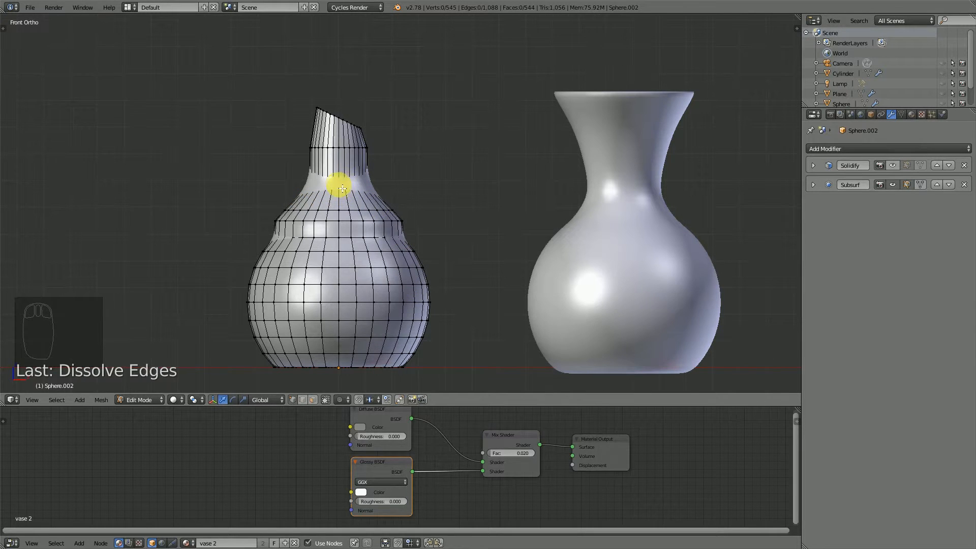
Select the horizontal edge loop at the base of the neck and widen it to taper smoothly into the shoulder.
right_click(340, 184, "alt")
right_click(347, 186, "alt")
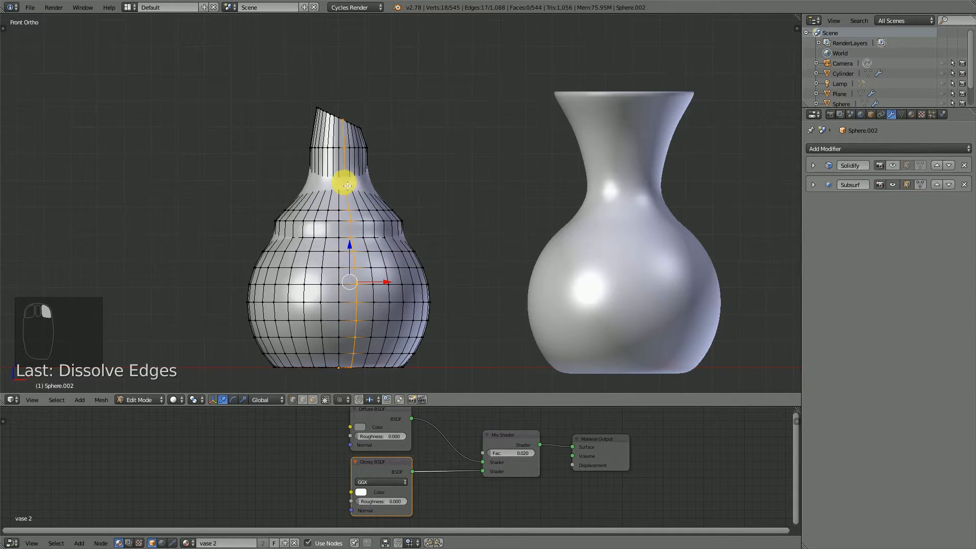
right_click(344, 185, "alt")
key("s")
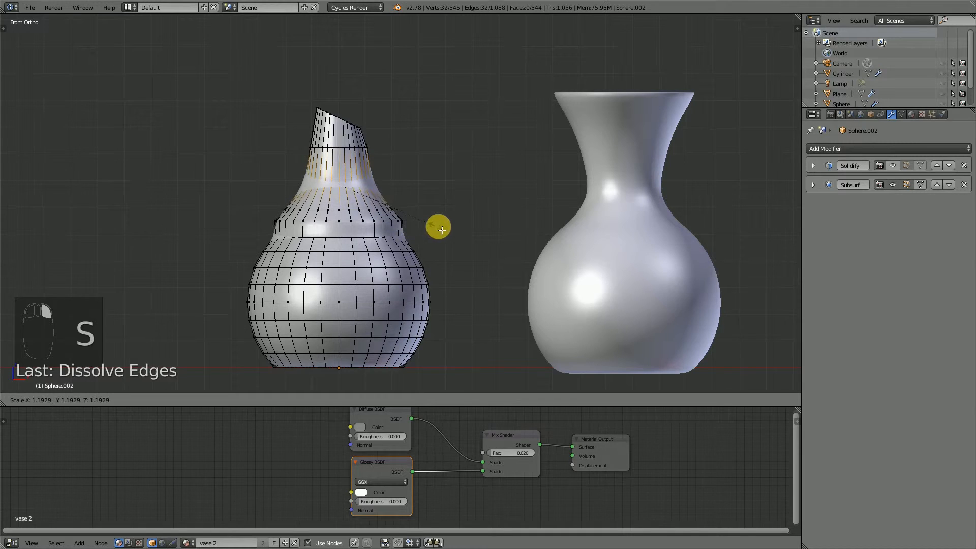
left_click(455, 229)
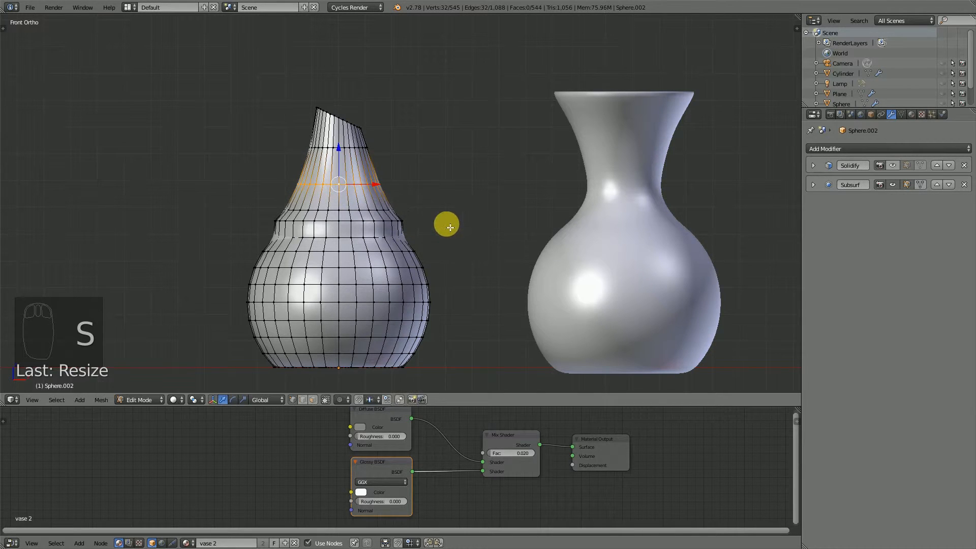
Select the vase's entire linked mesh, narrow it horizontally without changing its height, and clear the selection.
right_click(359, 235)
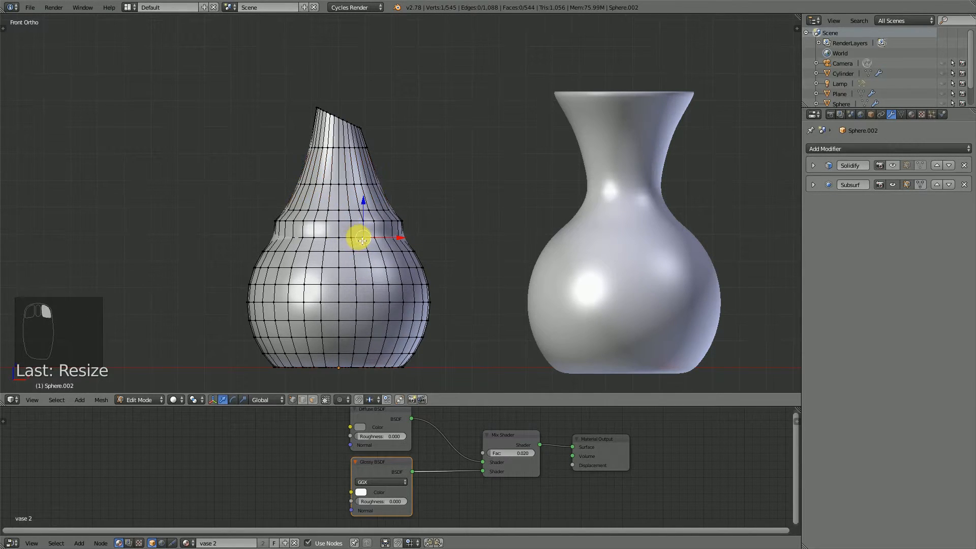
key("l")
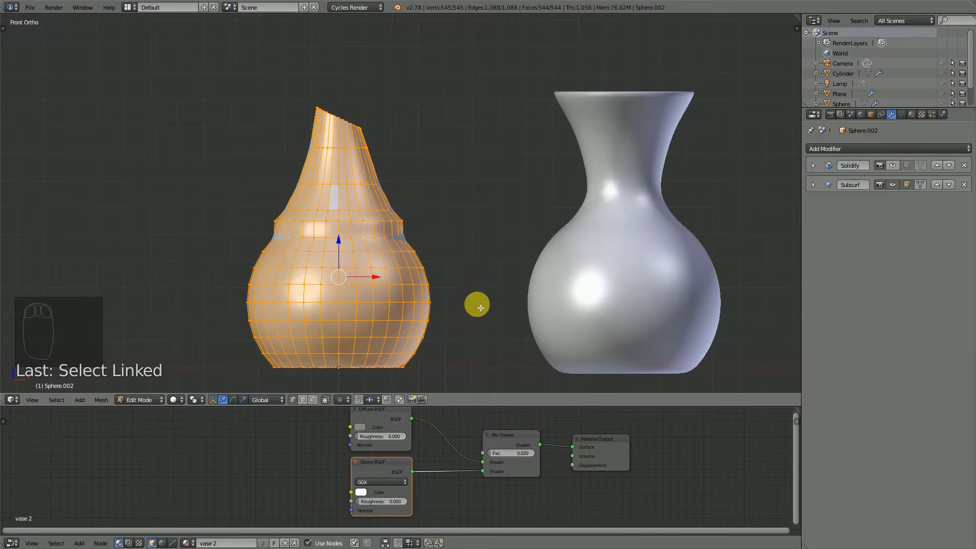
key("s")
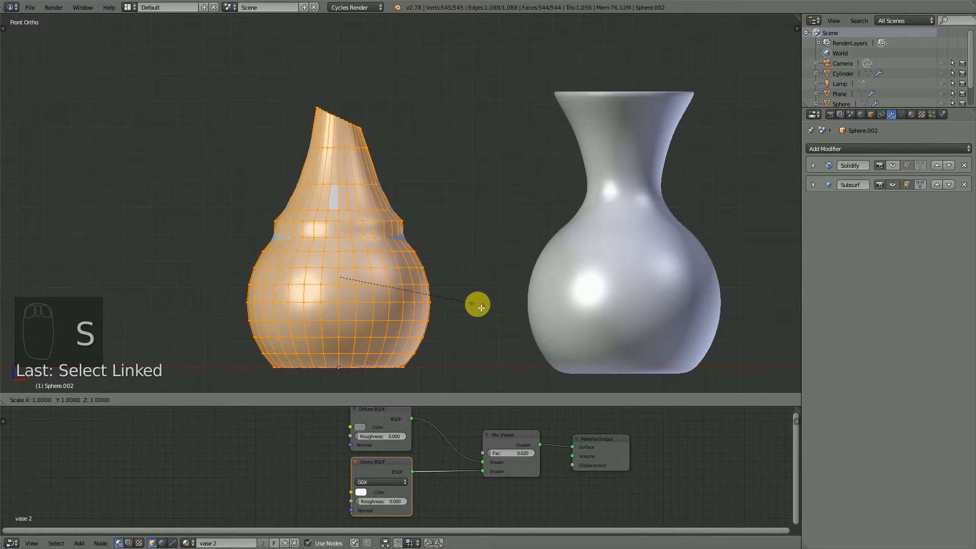
key("shift+z")
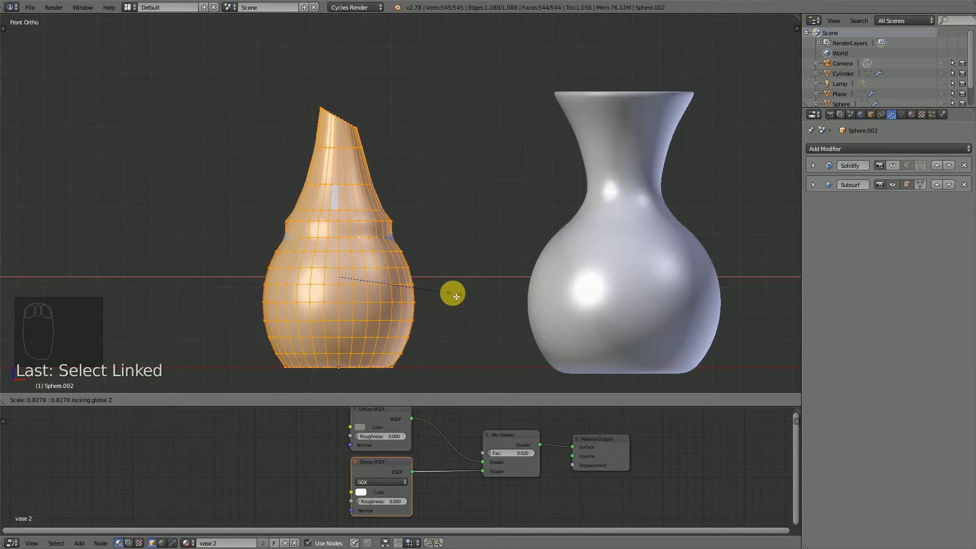
left_click(431, 288)
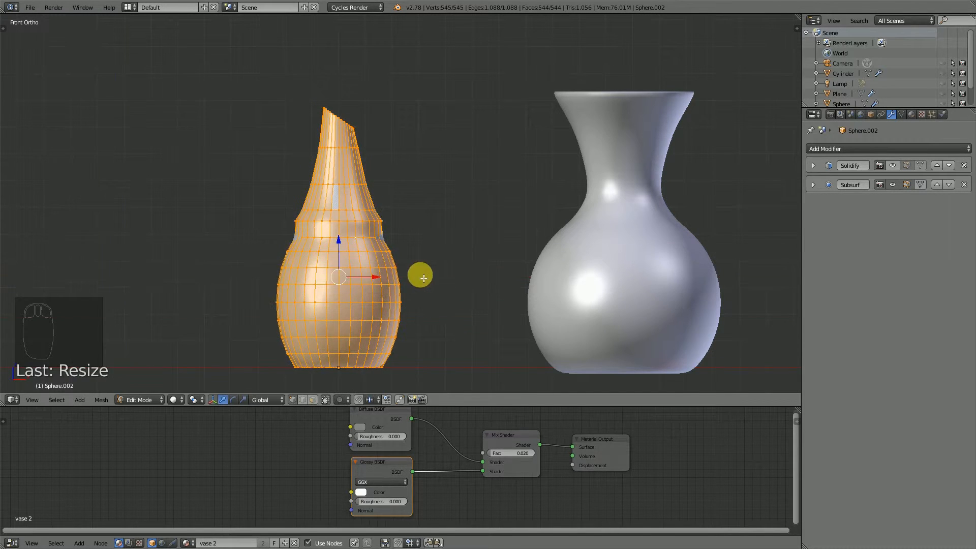
middle_click_drag(418, 275, 389, 298)
key("a")
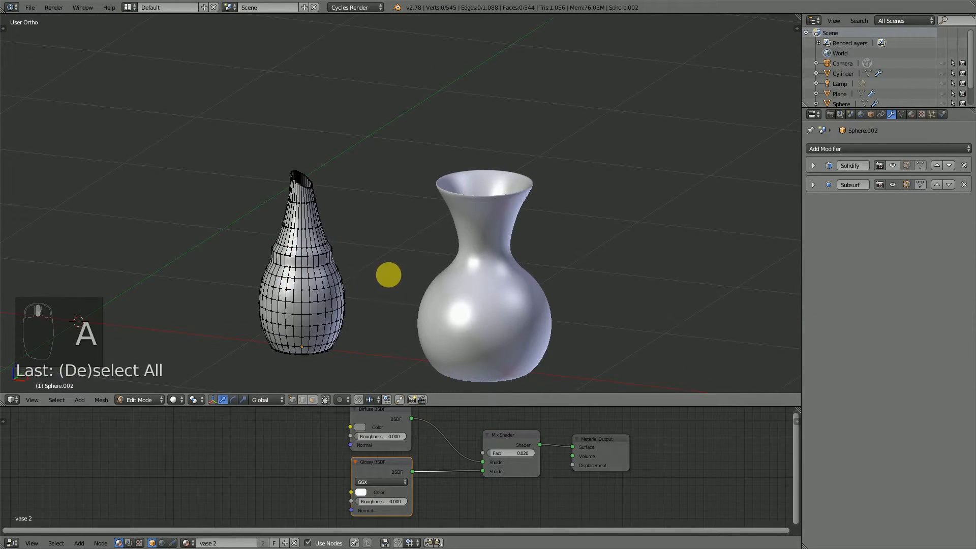
Return the vase to Object Mode and enable viewport display for its Solidify and Subsurf modifiers.
key("Tab")
mouse_move(320, 251)
middle_mouse_down()
mouse_move(456, 241)
mouse_move(379, 243)
mouse_move(453, 244)
mouse_move(425, 233)
mouse_move(399, 275)
mouse_move(404, 252)
mouse_move(420, 241)
middle_mouse_up()
left_click(895, 164)
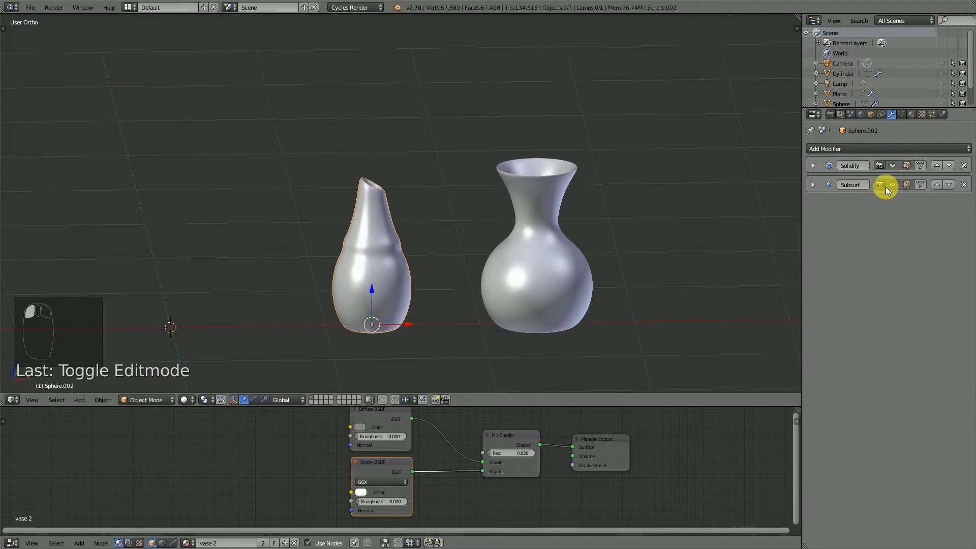
left_click(889, 185)
left_click(894, 166)
left_click(890, 184)
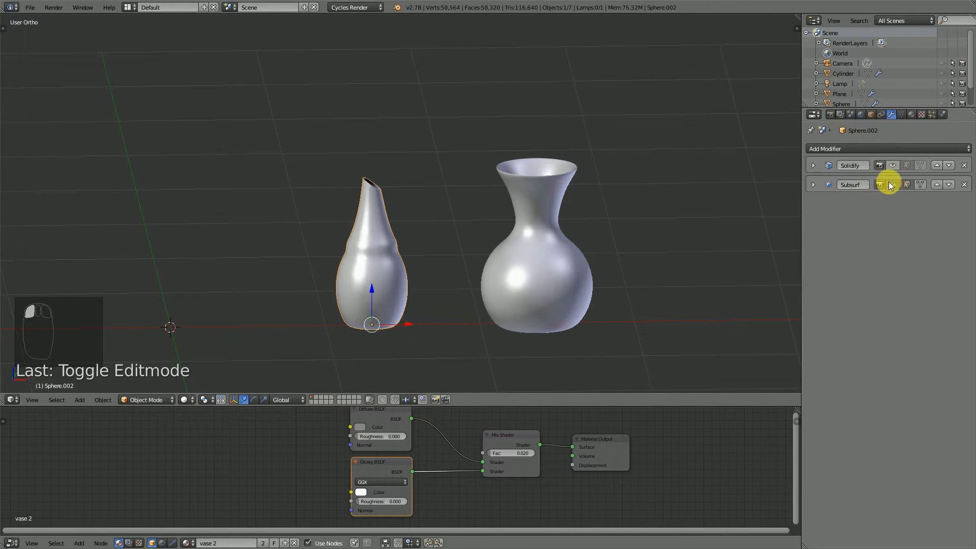
left_click(893, 164)
Save the file, then unhide all hidden objects in the camera view with nothing selected.
scroll(490, 257, "down", 2)
key("ctrl+s")
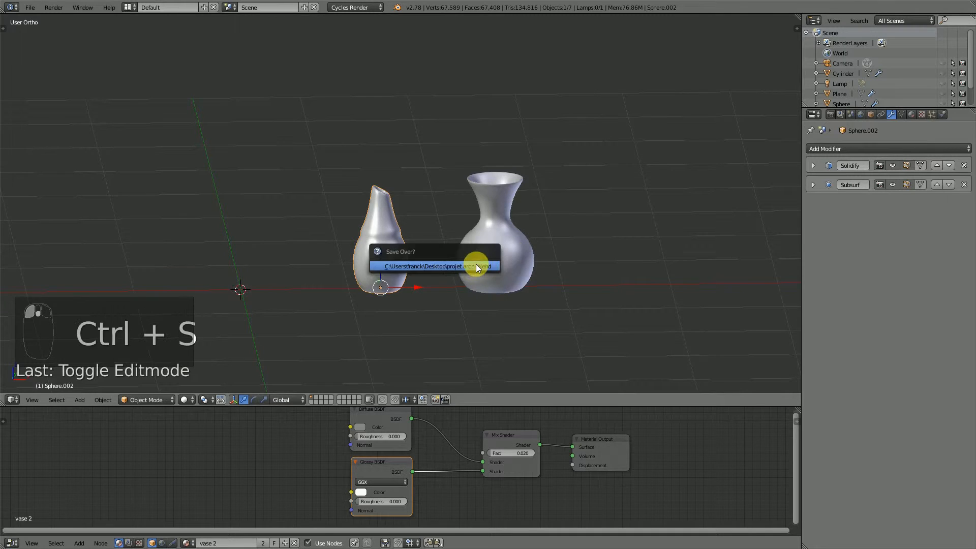
key("KP_0")
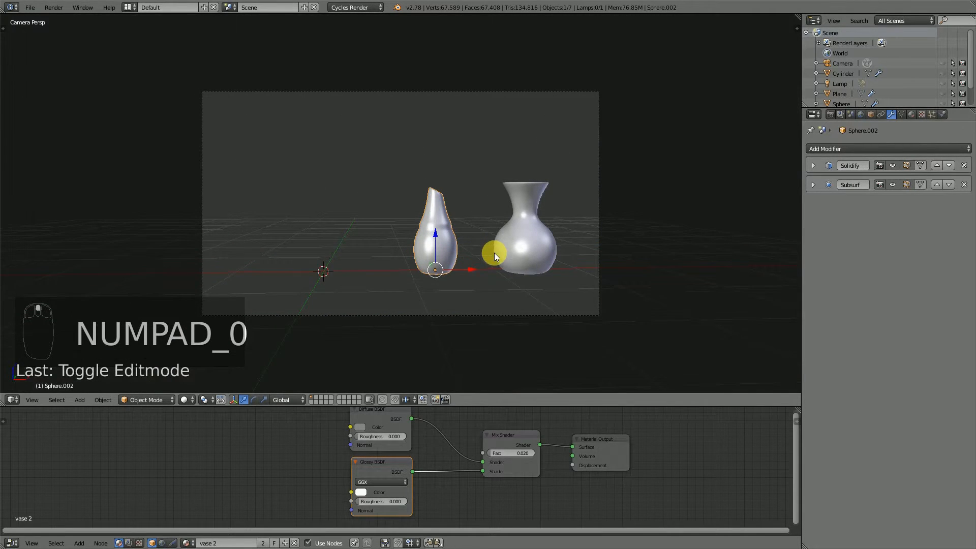
key("alt+h")
key("a")
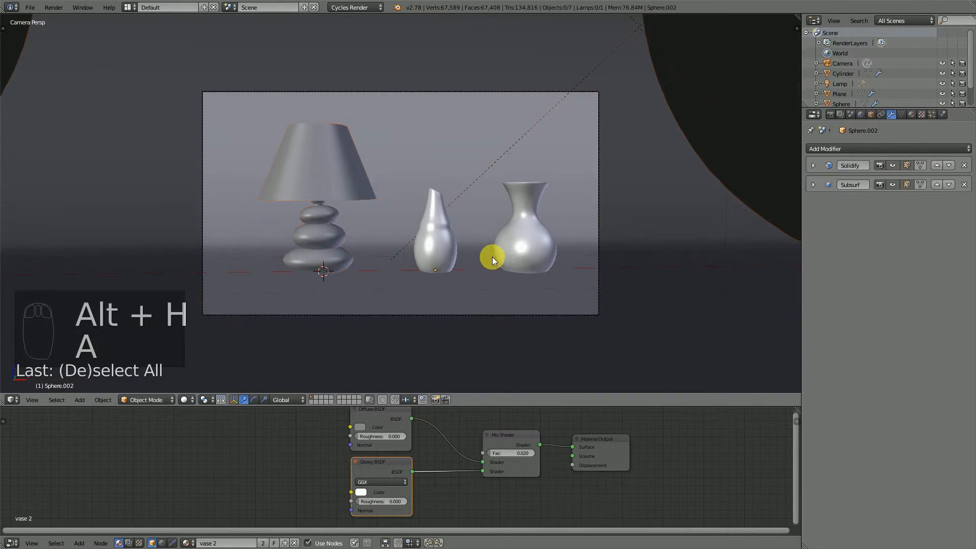
Preview the camera view in rendered shading, return to solid shading and save over the existing file.
scroll(488, 258, "up", 2)
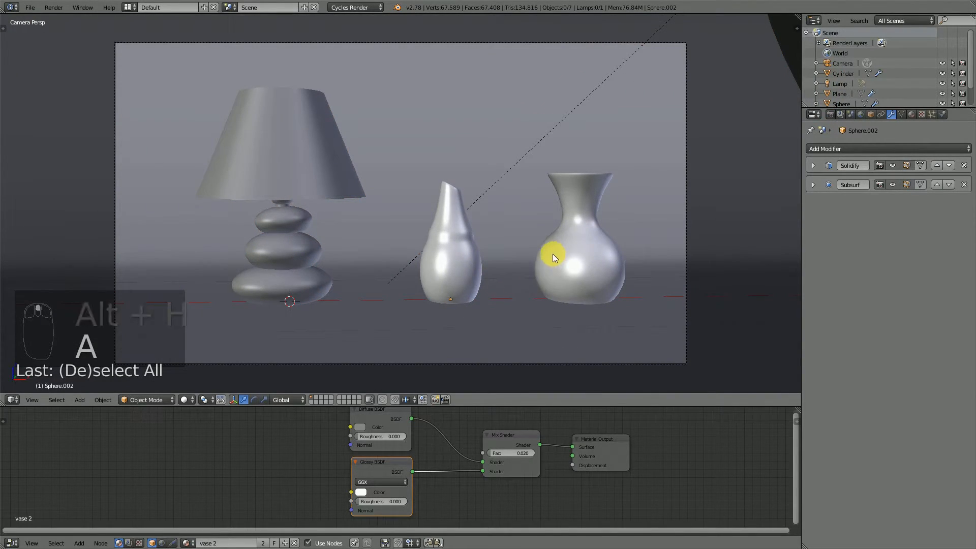
key("shift+z")
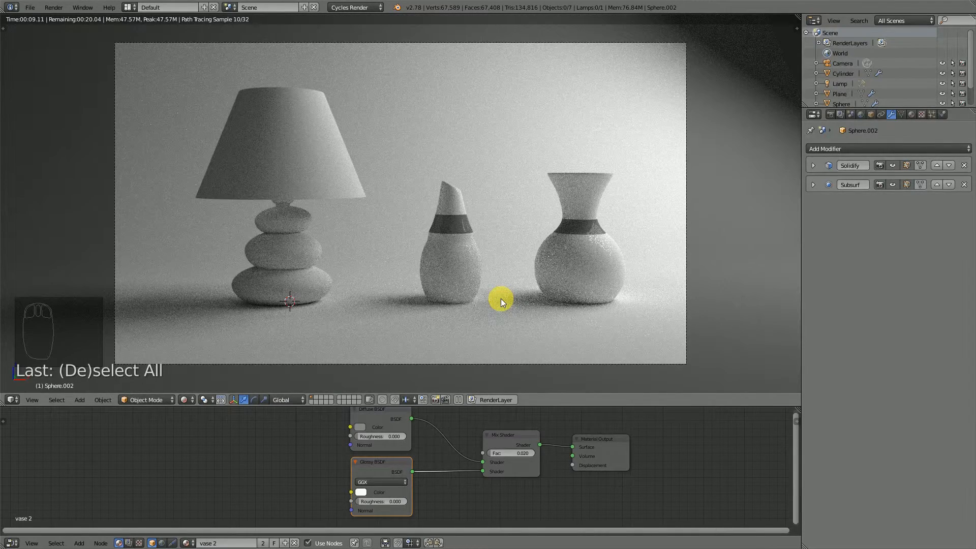
key("shift+z")
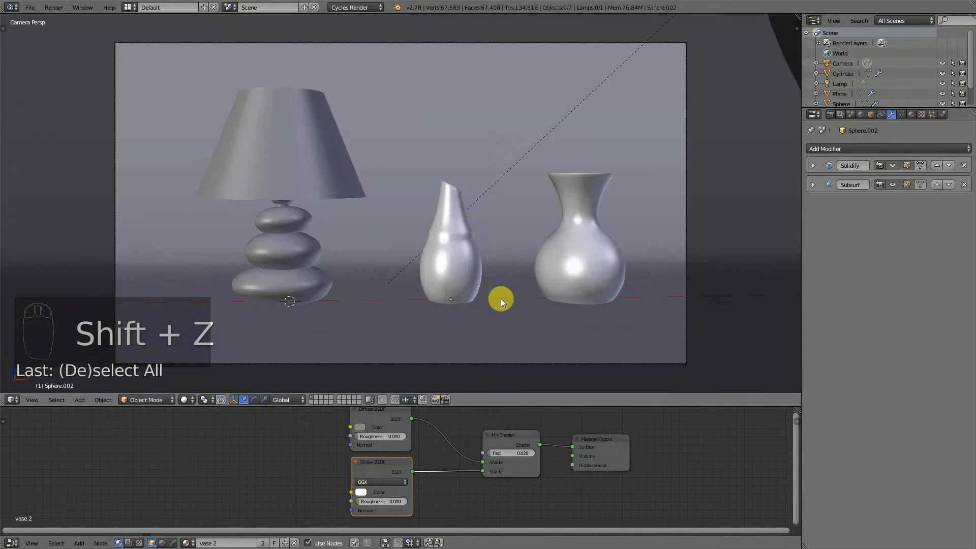
key("ctrl+s")
left_click(501, 298)
Move the slim vase back, away from the camera, and scale it to about 0.81.
middle_click_drag(502, 297, 397, 304)
scroll(488, 254, "up", 2)
right_click(478, 279)
left_click_drag(392, 306, 545, 288)
key("s")
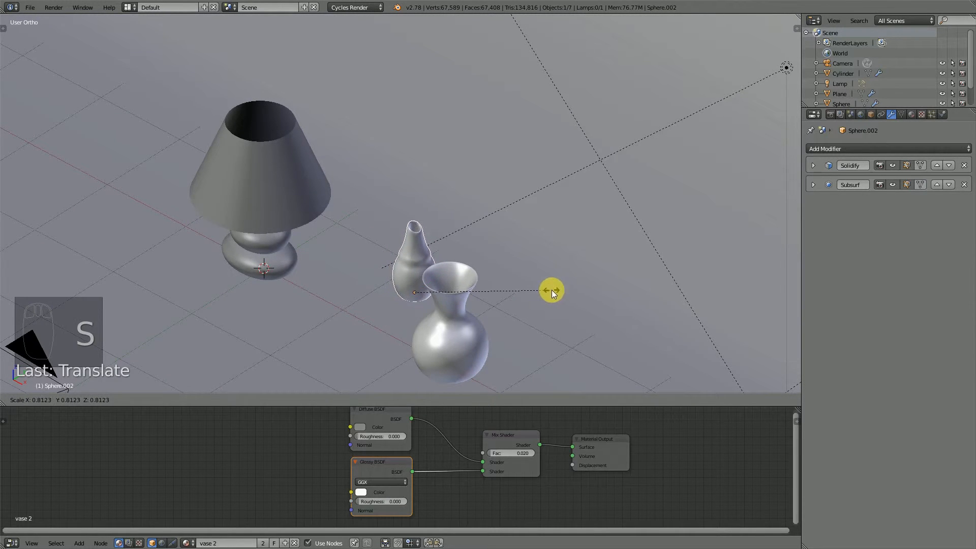
left_click(551, 290)
Duplicate the large round vase along the X axis toward the lamp and scale the copy down to a small vase.
middle_click_drag(413, 294, 550, 269)
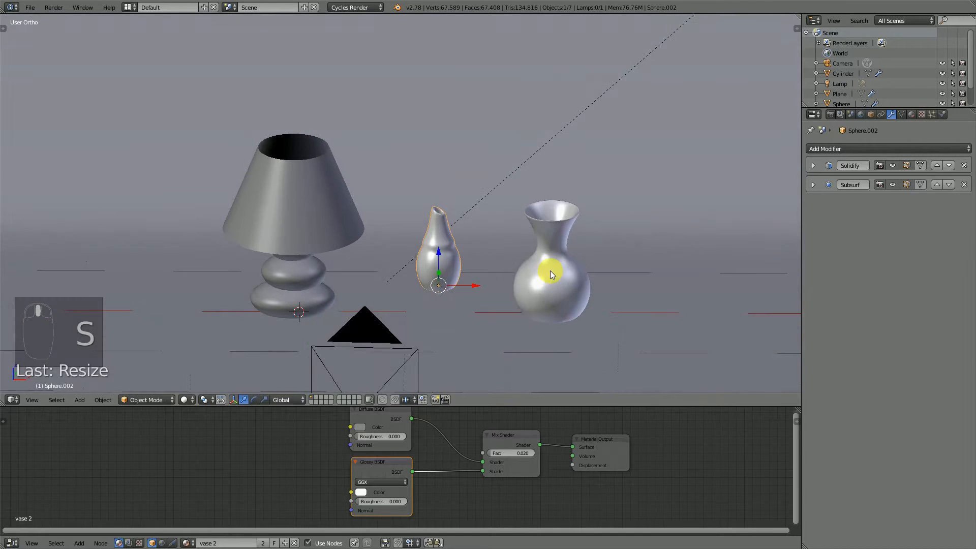
right_click(563, 296)
key("shift+d")
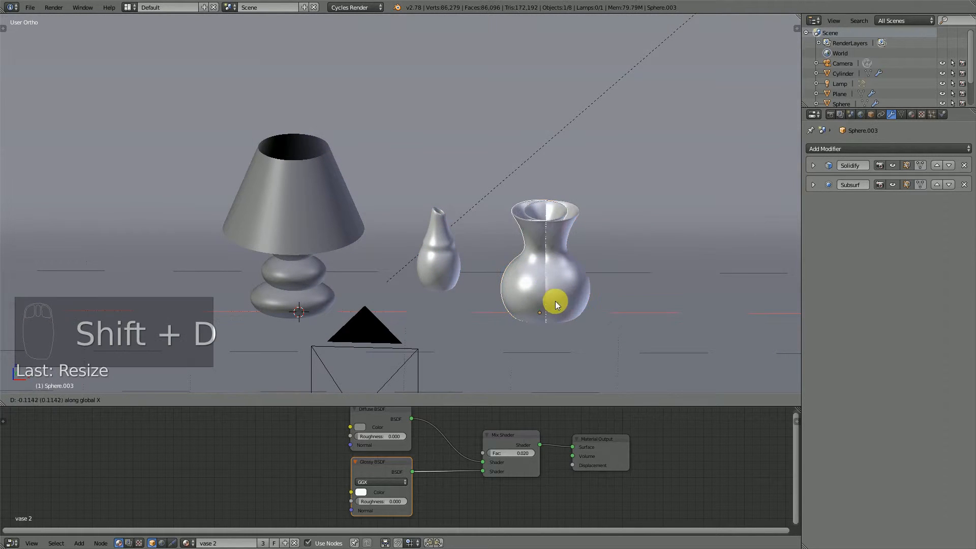
left_click(483, 299)
key("s")
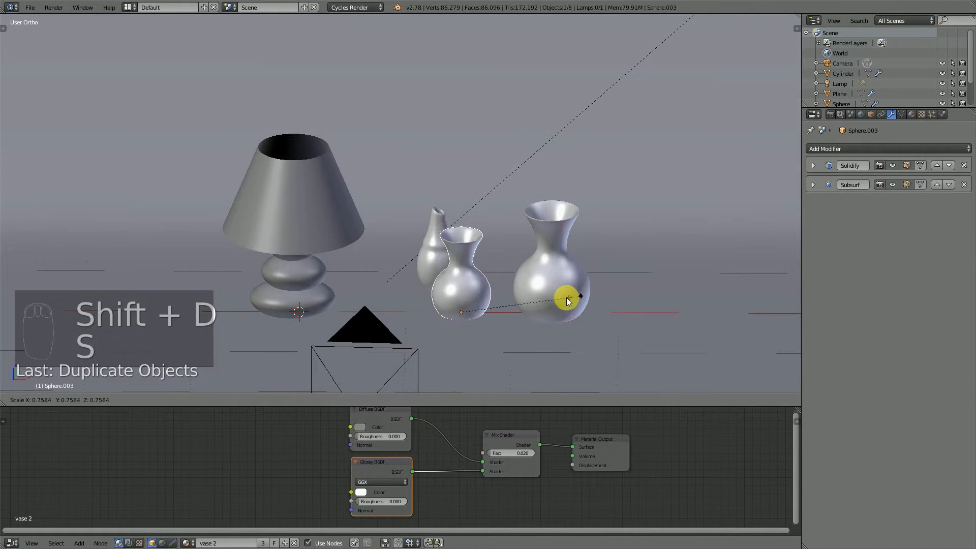
left_click(533, 302)
Move the small vase copy back beside the lamp and shift the slim vase along X toward it.
middle_click_drag(533, 302, 407, 349)
left_click_drag(411, 358, 360, 289)
right_click(425, 303)
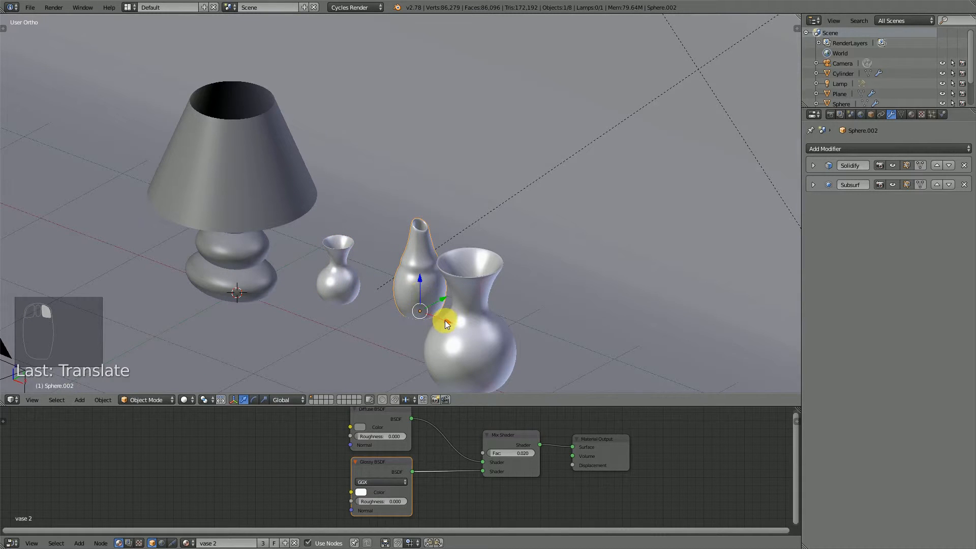
left_click_drag(444, 320, 410, 296)
Save over the existing file and check the new arrangement from the camera in rendered shading, ending in solid shading.
scroll(410, 296, "down", 1)
middle_click_drag(410, 298, 431, 279)
key("ctrl+s")
left_click(504, 282)
scroll(403, 298, "down", 4)
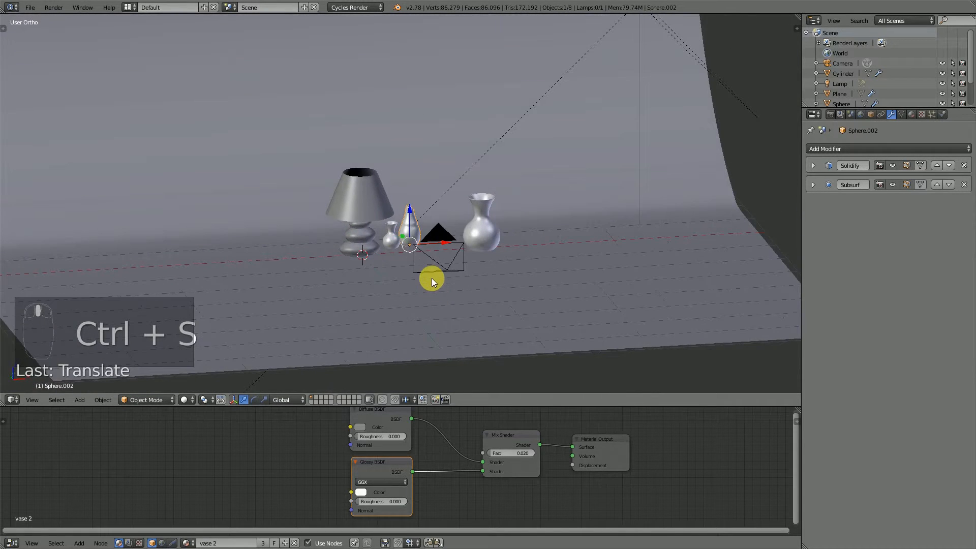
key("KP_0")
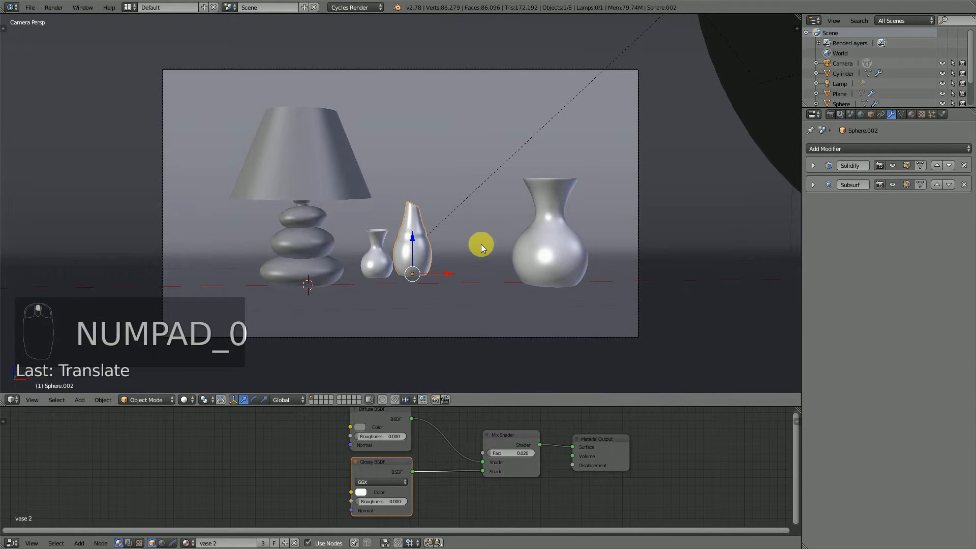
key("shift+z")
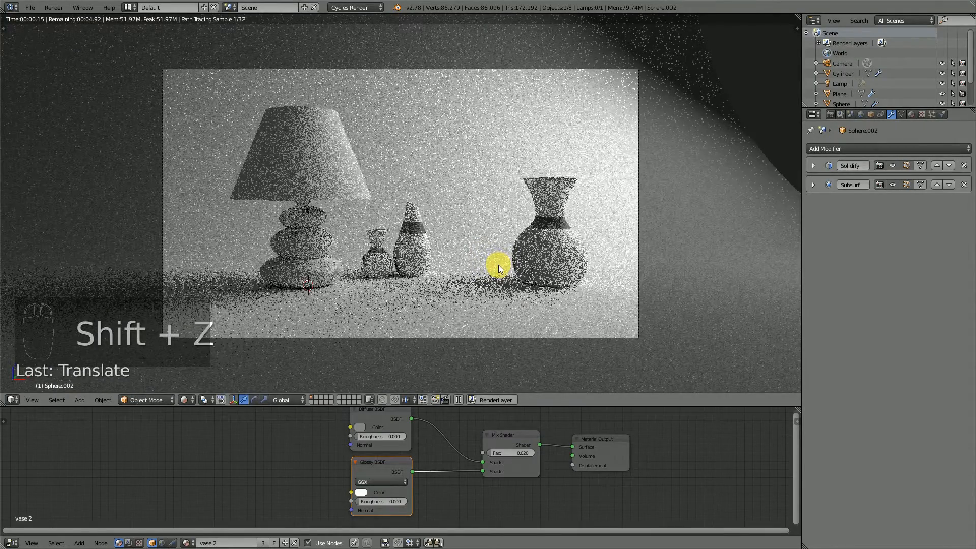
key("shift+z")
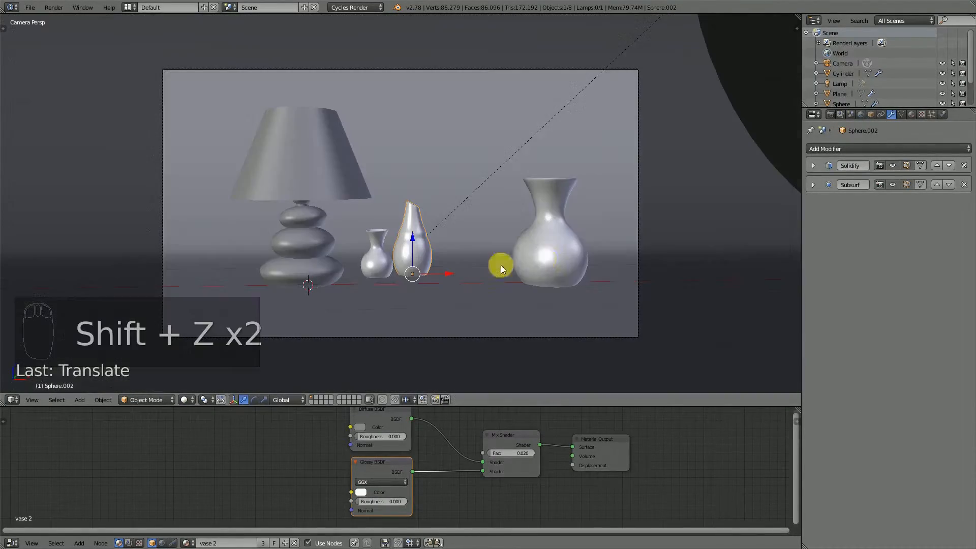
Move the large round vase along X toward the slim vase and slightly back from the camera.
right_click(549, 258)
mouse_move(584, 277)
left_mouse_down()
mouse_move(530, 286)
mouse_move(545, 285)
left_mouse_up()
middle_click_drag(545, 285, 418, 291)
left_click_drag(419, 292, 392, 304)
Return to the camera view and save the rearranged scene over the existing file.
scroll(319, 269, "down", 2)
key("KP_0")
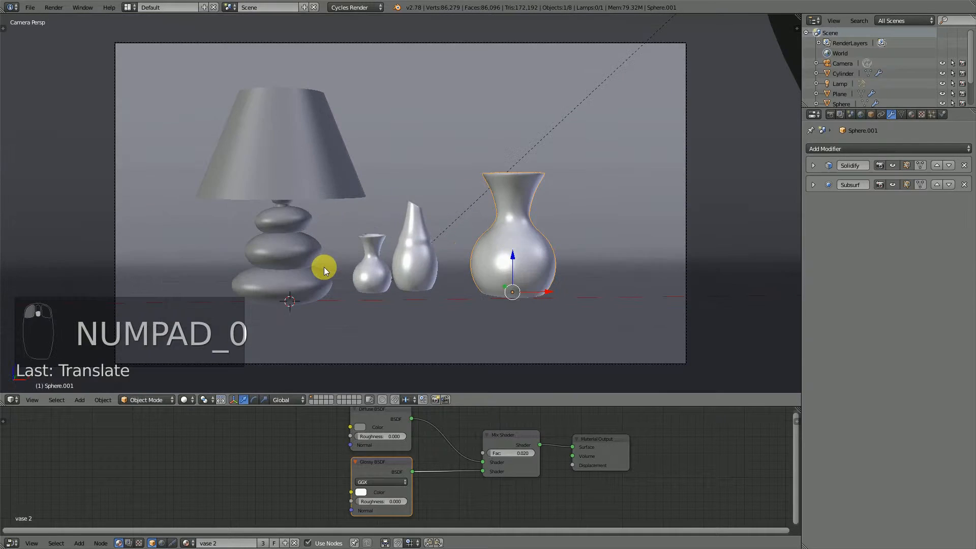
key("ctrl+s")
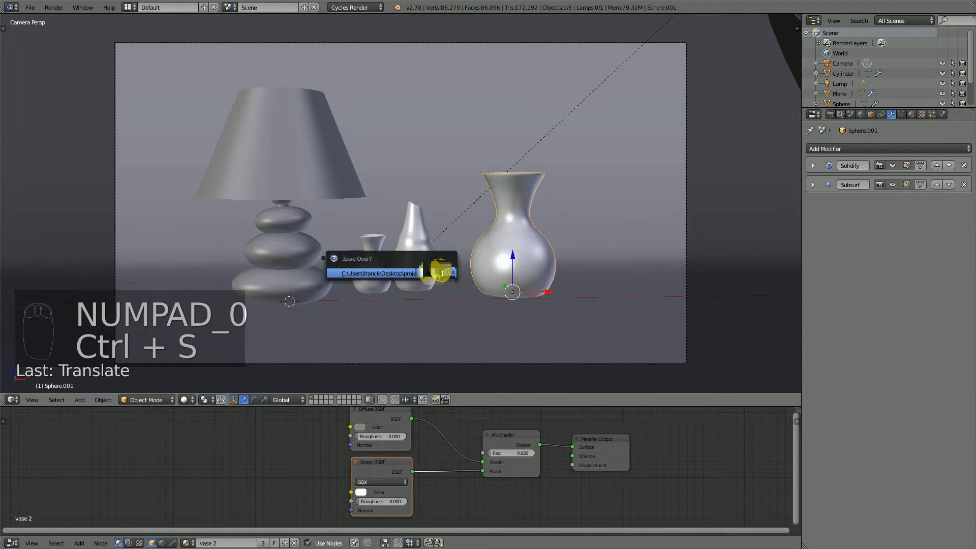
left_click(429, 273)
scroll(444, 278, "down", 2)
scroll(438, 273, "down", 2)
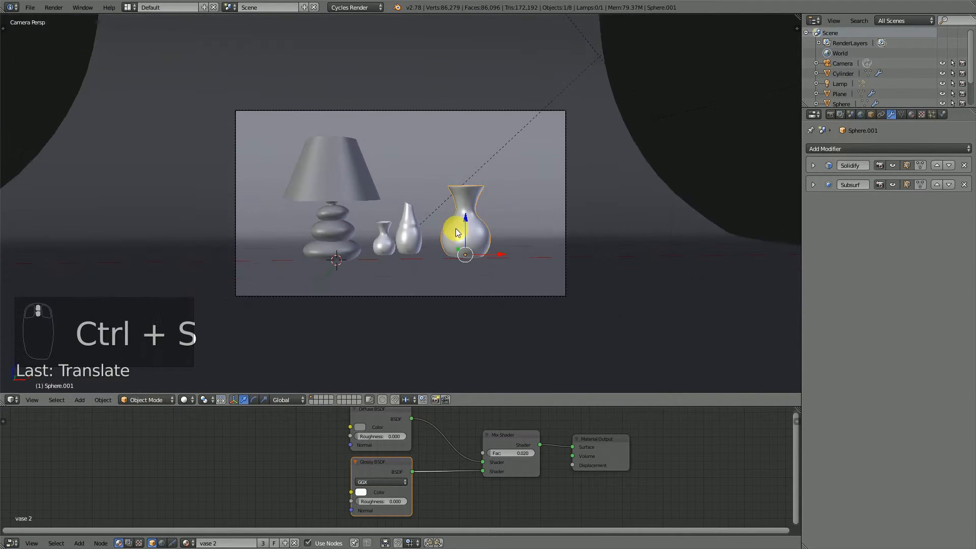
Select every object in the scene, including the lamp, vases and backdrop, and hide them all.
middle_click_drag(458, 224, 374, 310)
scroll(419, 251, "down", 2)
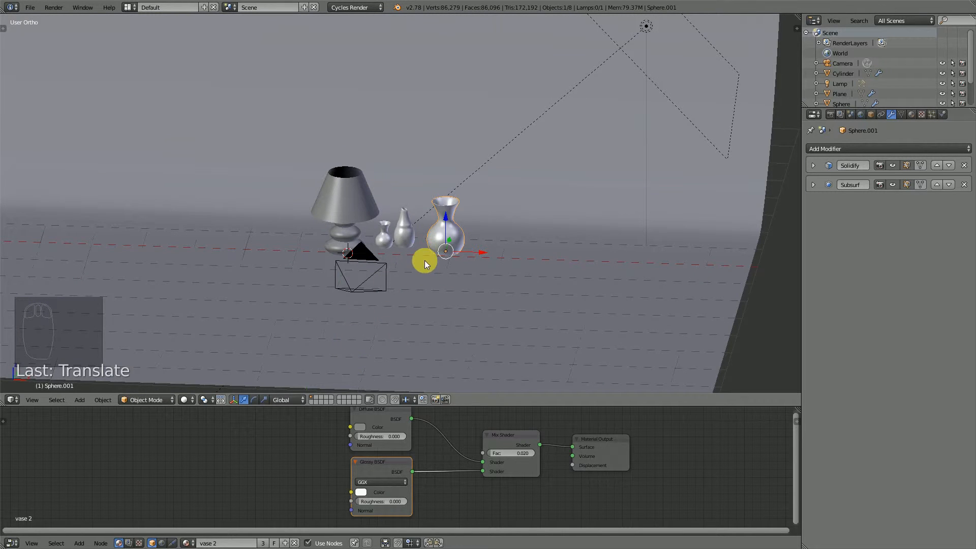
scroll(425, 269, "down", 2)
middle_click_drag(402, 268, 399, 288)
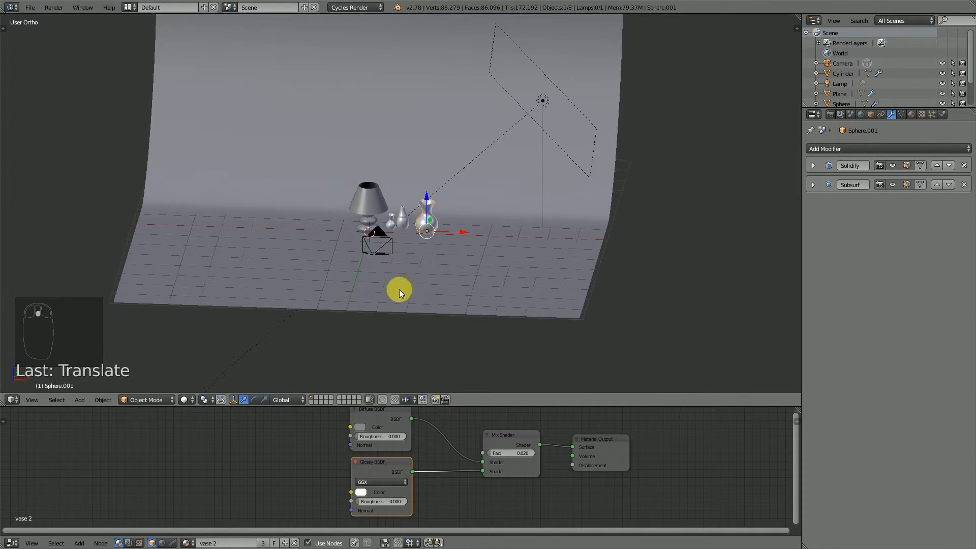
middle_click_drag(446, 227, 382, 288)
key("a")
key("a")
key("h")
Add a cube at the scene origin and scale it down along Z into a thin slab.
key("shift+a")
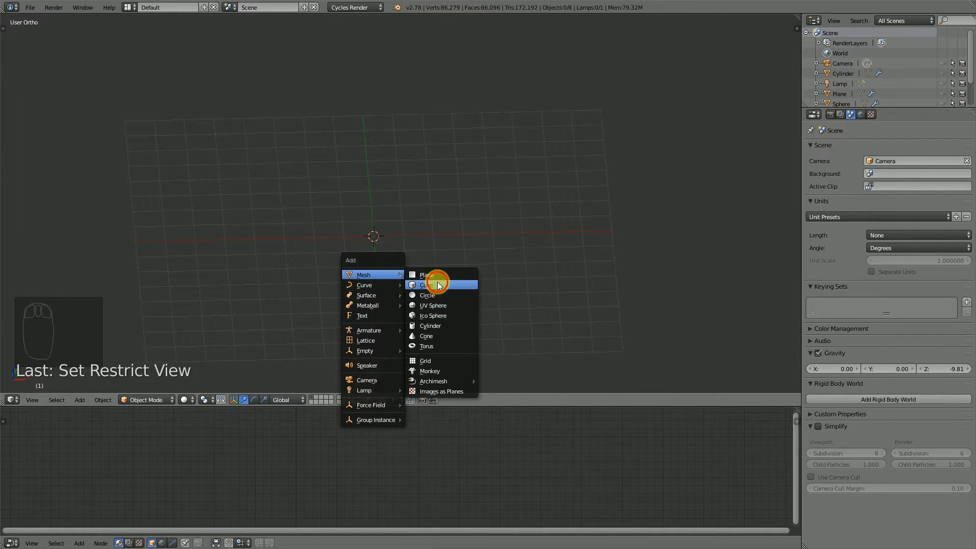
left_click(426, 285)
middle_click_drag(379, 283, 440, 273)
scroll(430, 294, "up", 3)
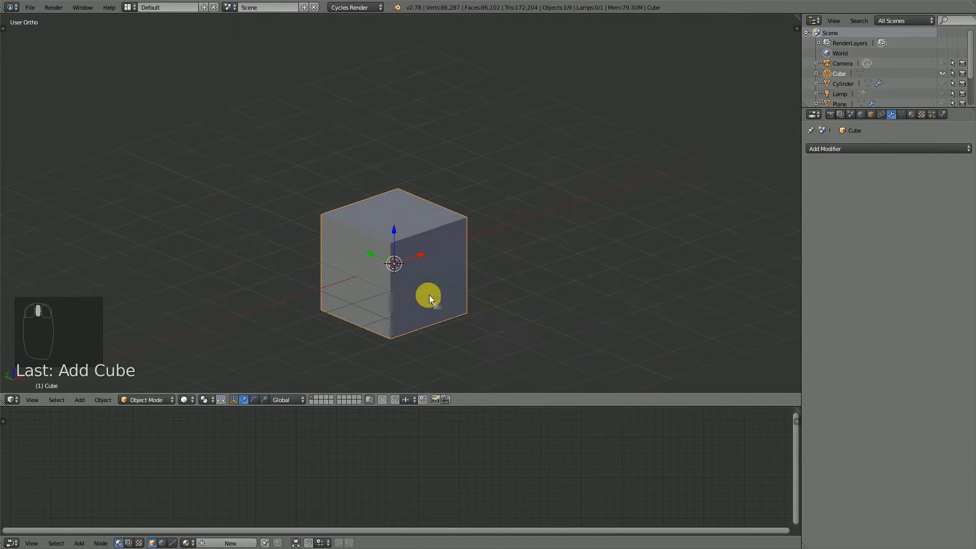
key("s")
key("z")
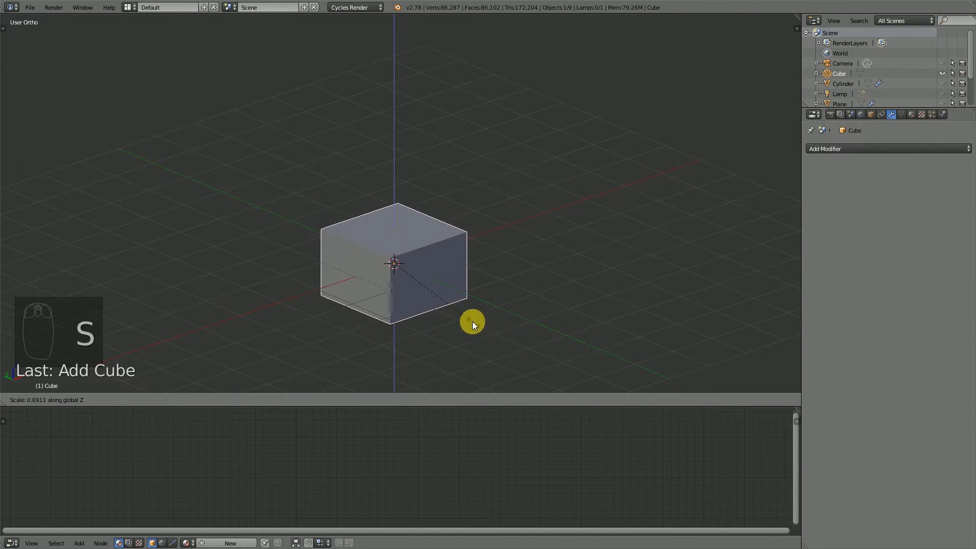
left_click(466, 307)
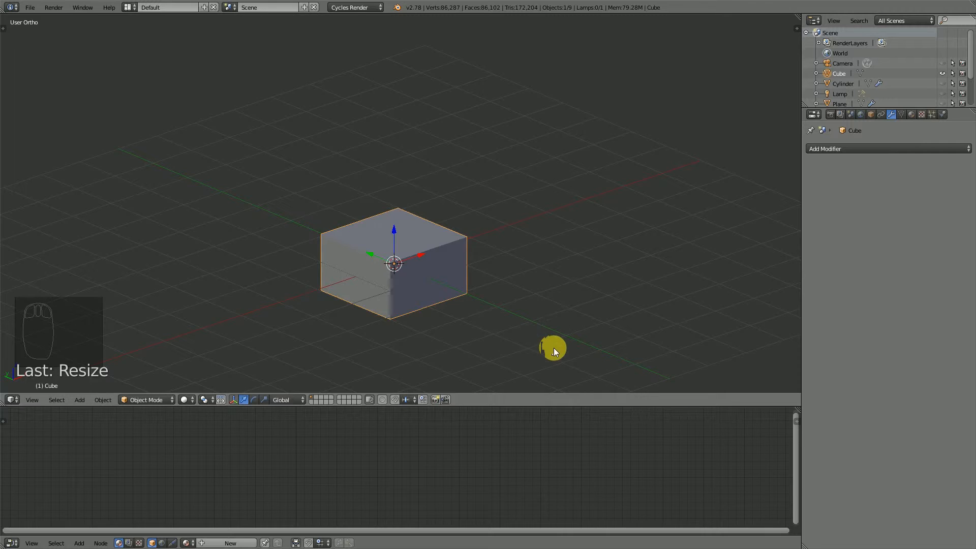
key("s")
key("z")
left_click(428, 285)
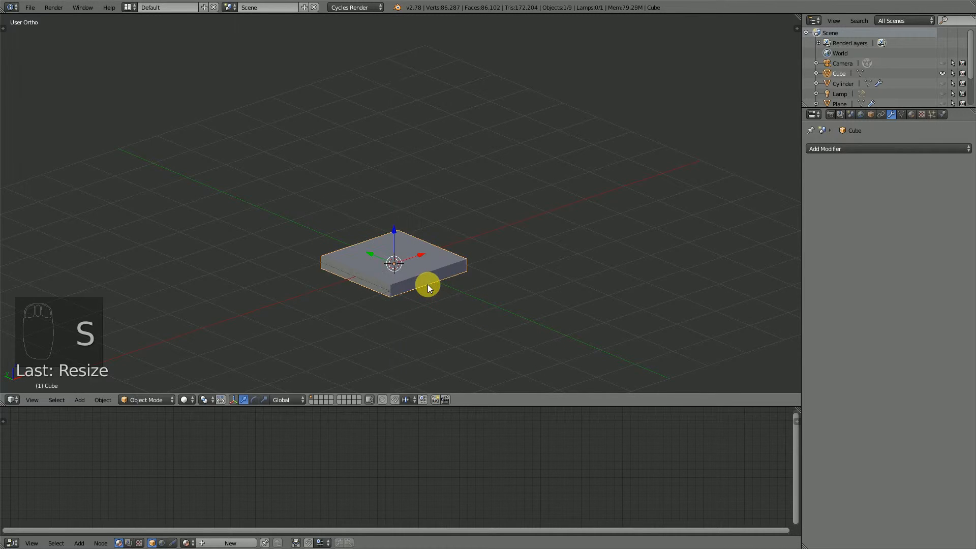
Scale the slab along X to about 0.69 in top view to make it rectangular.
key("KP_7")
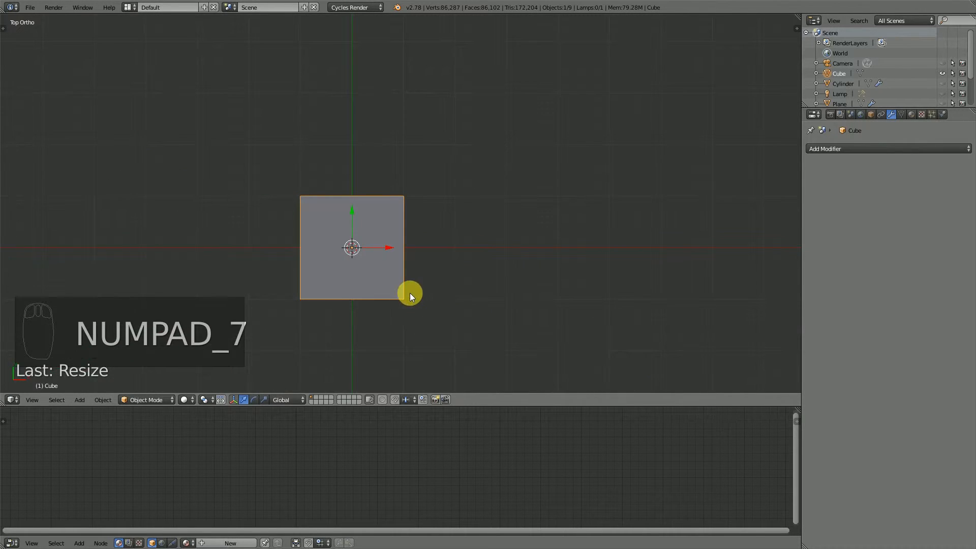
middle_click_drag(426, 282, 501, 254, "shift")
scroll(501, 254, "up", 3)
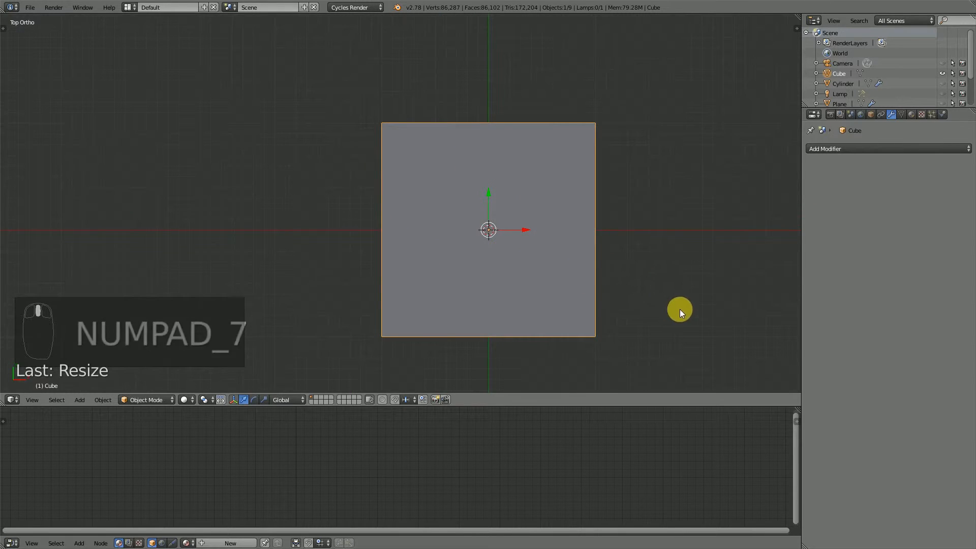
key("s")
key("x")
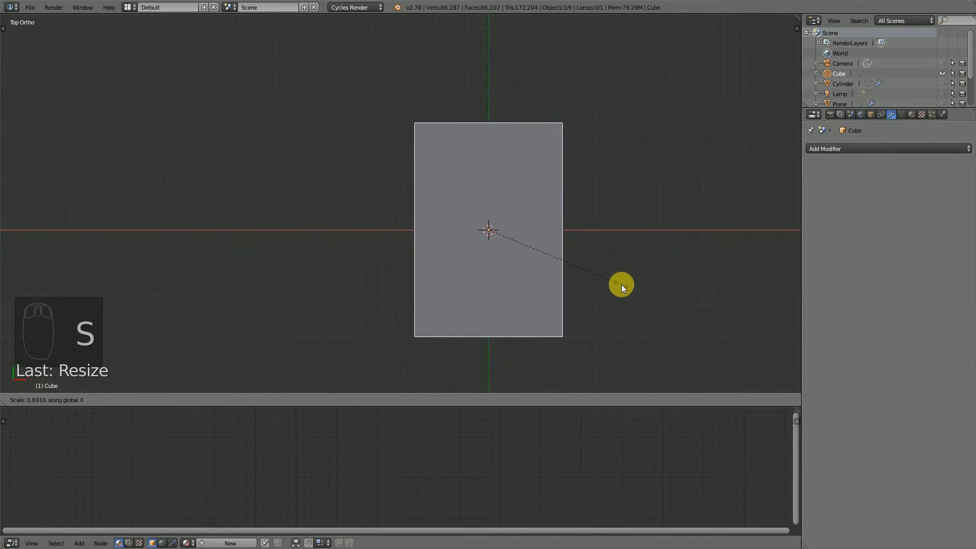
left_click(619, 284)
middle_click_drag(515, 262, 479, 250)
Enter Edit Mode on the slab and add two evenly spaced loop cuts across its length.
key("Tab")
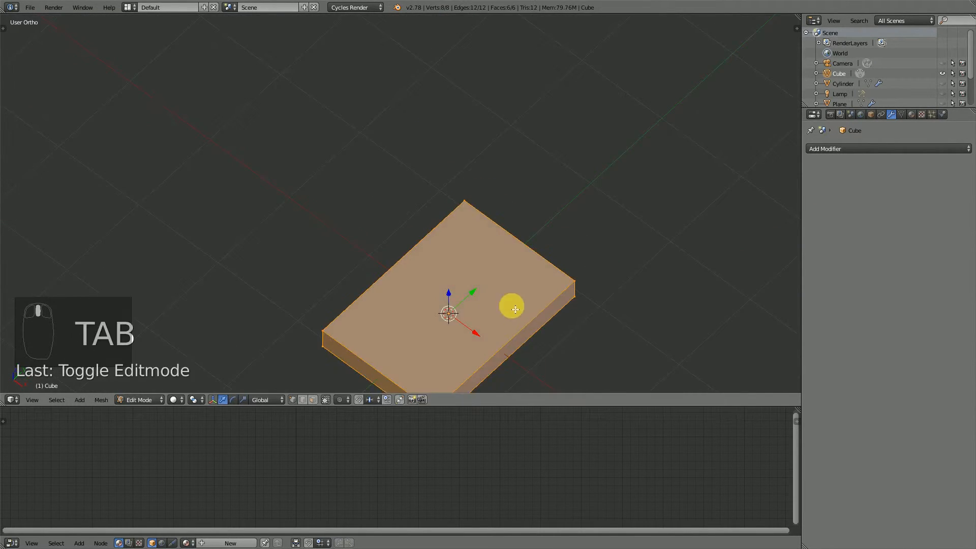
mouse_move(512, 305)
middle_mouse_down()
mouse_move(540, 264)
mouse_move(508, 298)
middle_mouse_up()
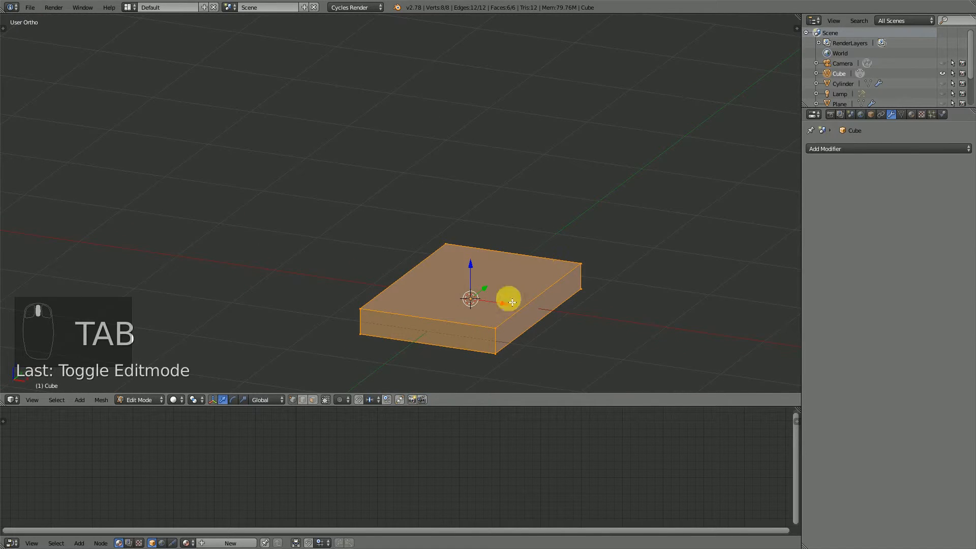
left_click(316, 399)
right_click(494, 285)
middle_click_drag(487, 300, 556, 318)
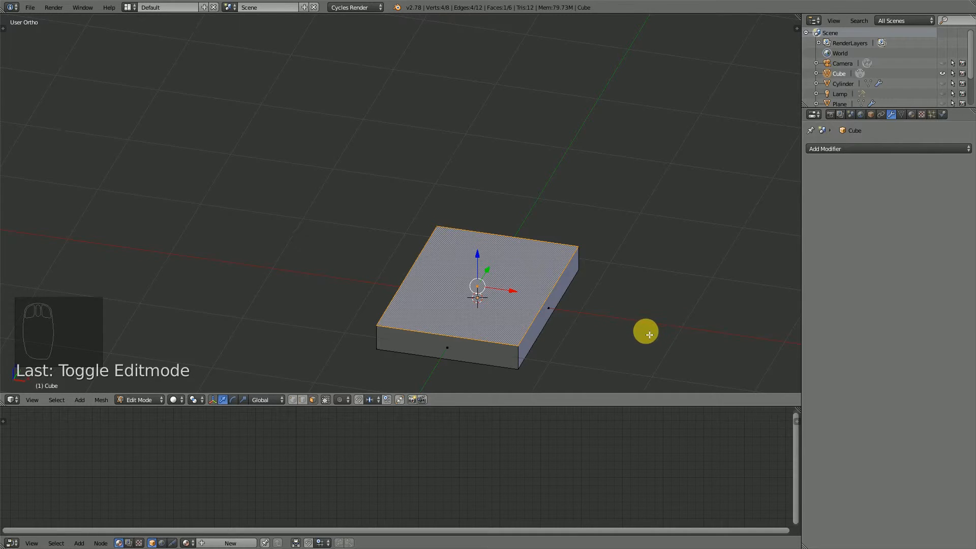
middle_click_drag(647, 334, 537, 346)
key("ctrl+r")
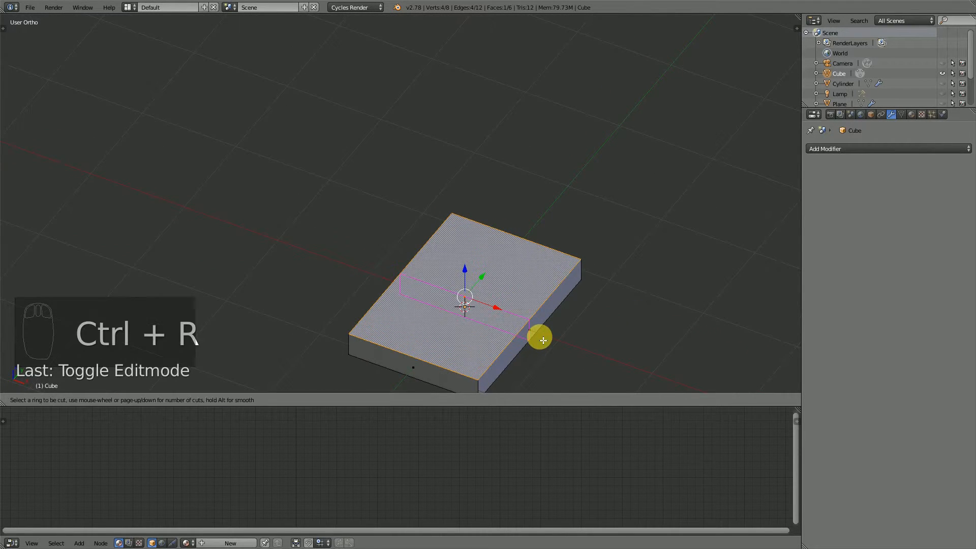
scroll(543, 340, "up", 1)
left_click(543, 340)
right_click(538, 335)
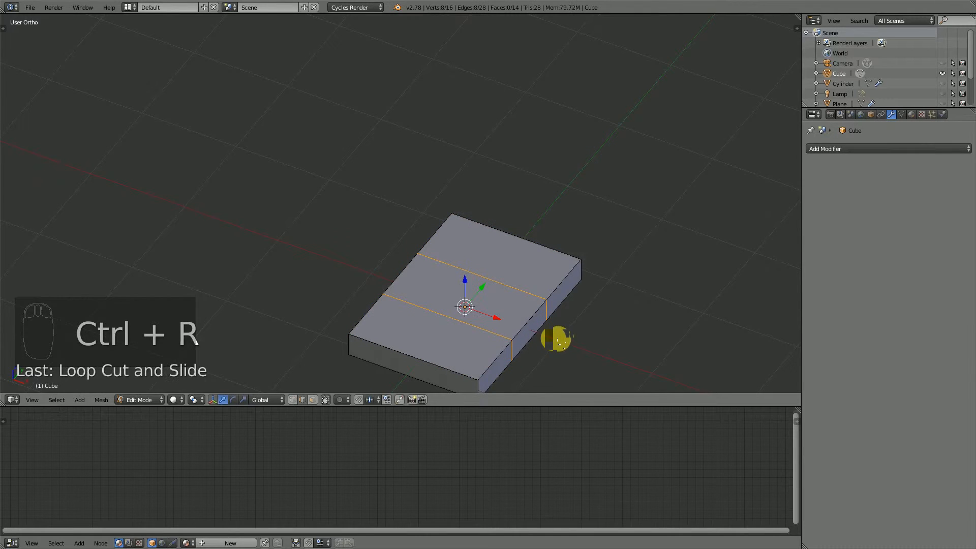
Scale the two crosswise loops apart along Y until they sit close to the slab's short ends.
key("s")
key("y")
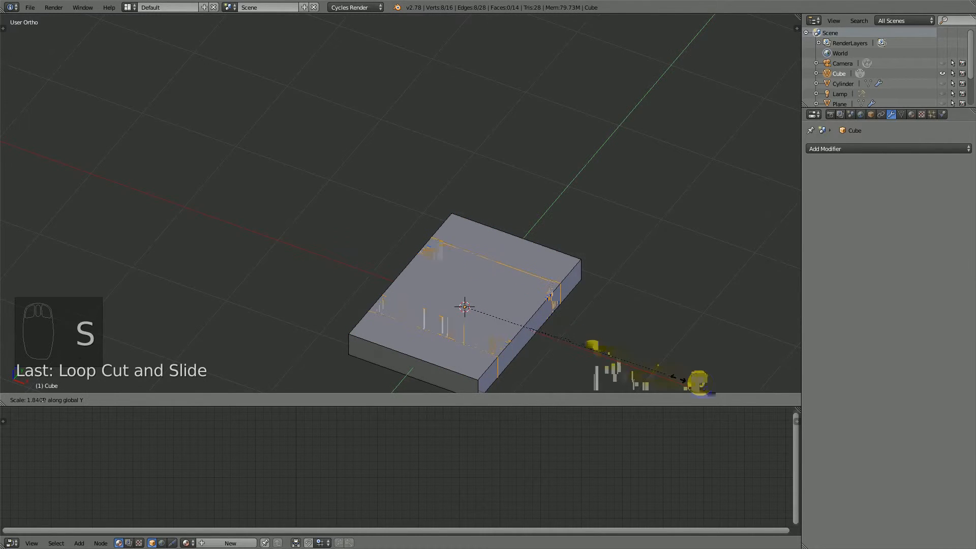
left_click(765, 36)
middle_click_drag(549, 212, 487, 247)
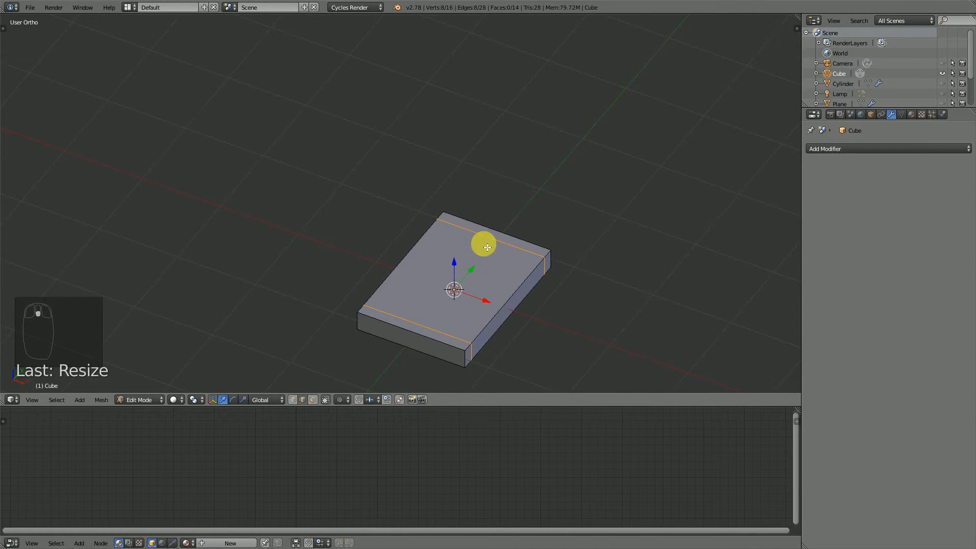
Add two lengthwise loop cuts to the slab and scale them apart along X close to its long sides.
key("ctrl+r")
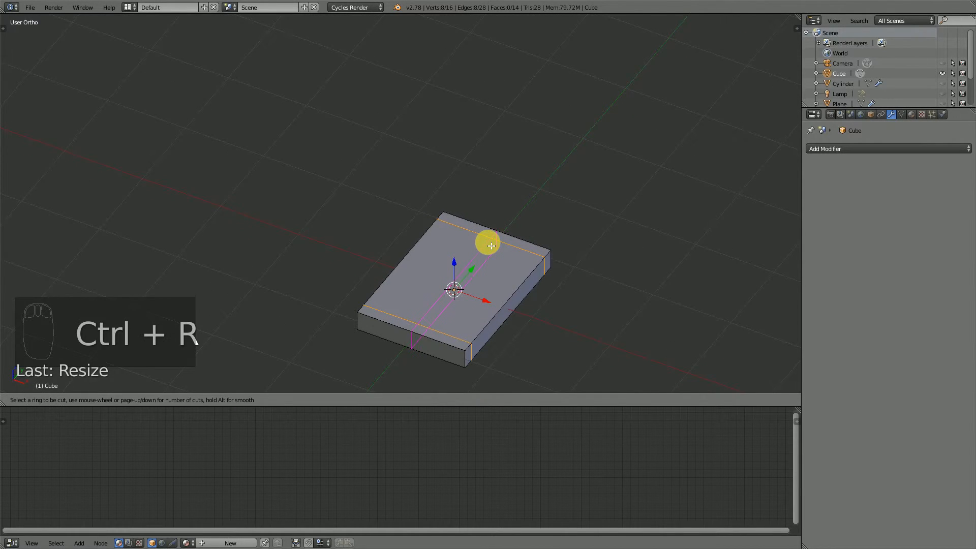
scroll(511, 227, "up", 1)
left_click(512, 227)
right_click(511, 226)
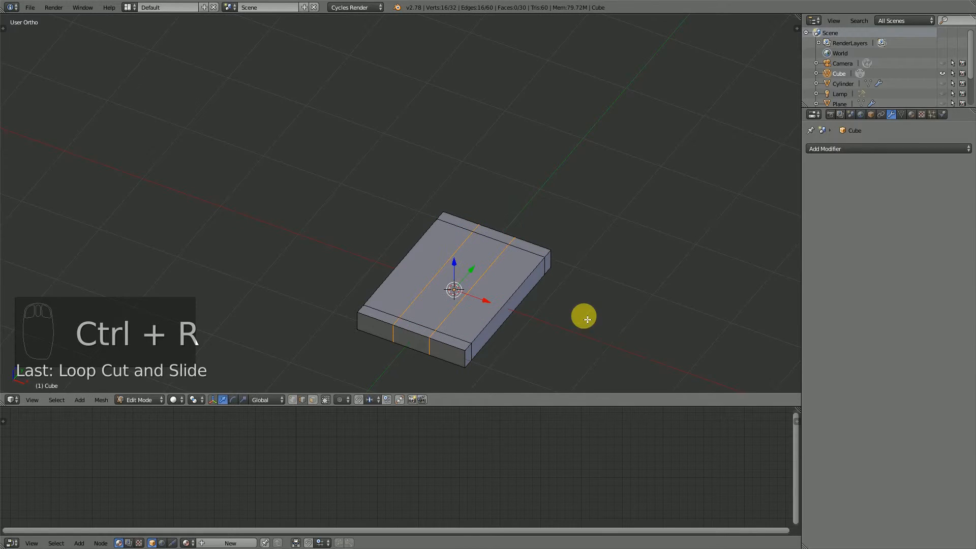
key("s")
key("x")
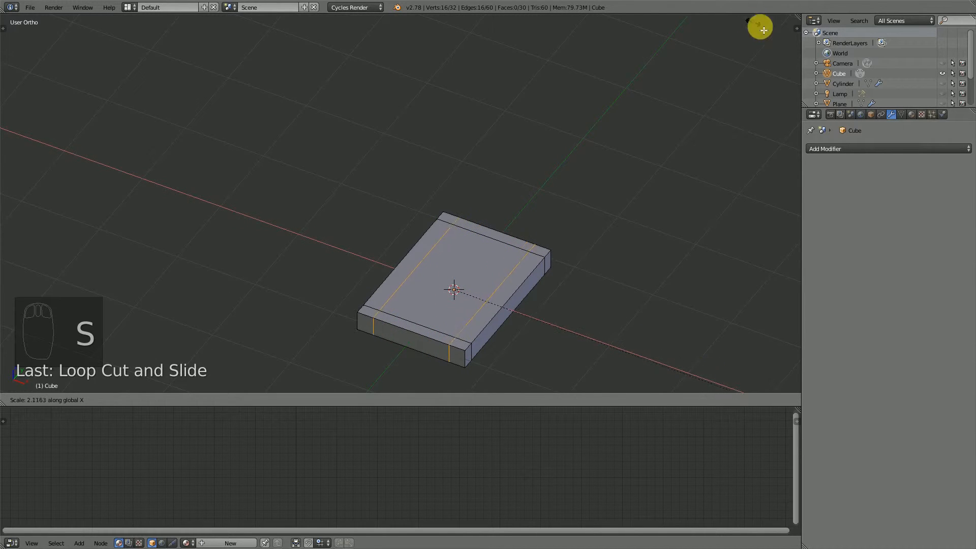
left_click(792, 71)
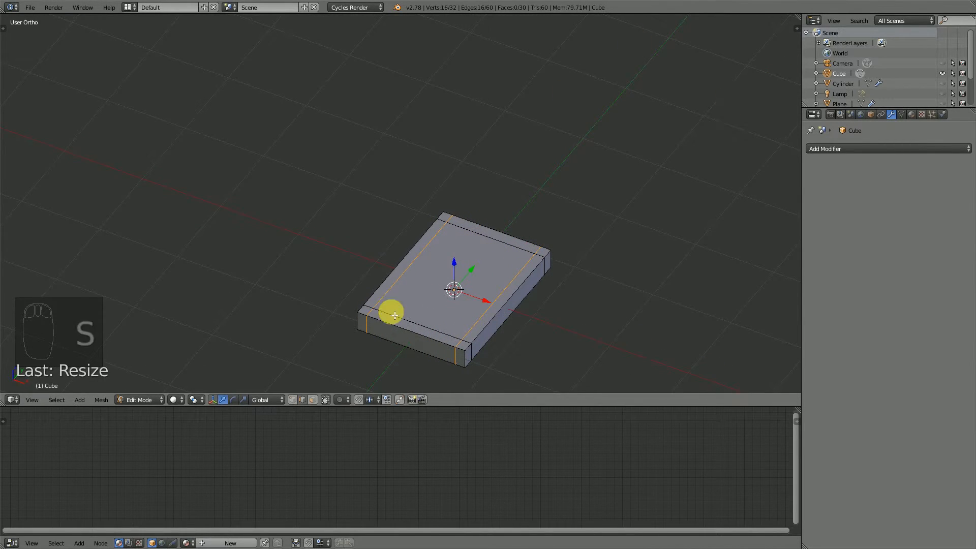
Select the large central top face and extrude it slightly downward to recess it within the border.
left_click(312, 400)
right_click(433, 285)
middle_click_drag(433, 286, 558, 243)
key("e")
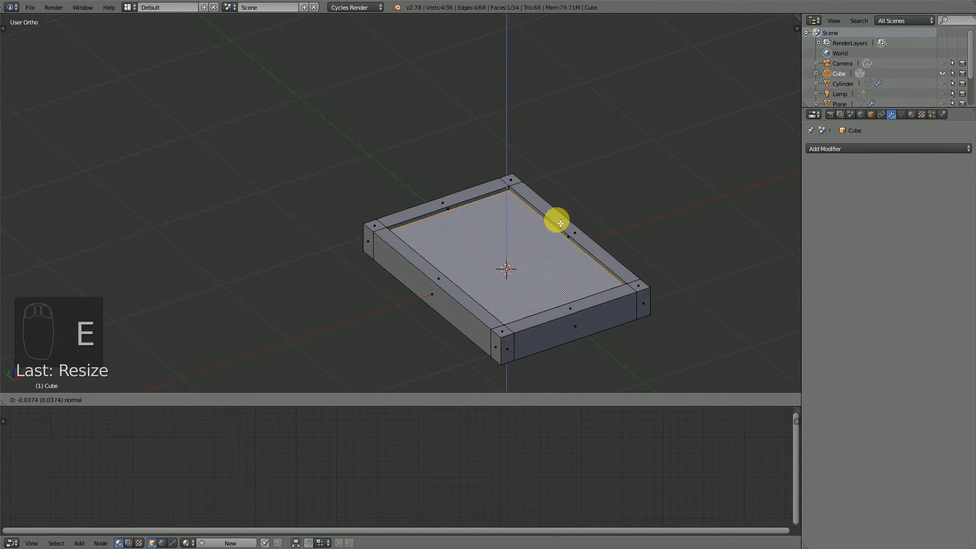
left_click(561, 239)
Shrink the recessed face slightly, extrude it a second step deeper, and scale it to about 0.98.
middle_click_drag(562, 250, 559, 269)
key("KP_Decimal")
scroll(534, 263, "up", 2)
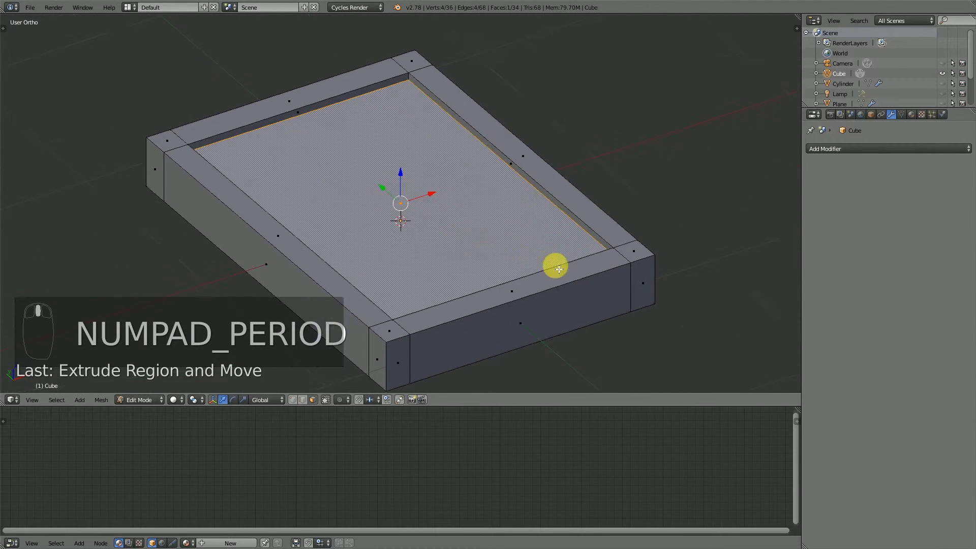
key("s")
left_click(621, 285)
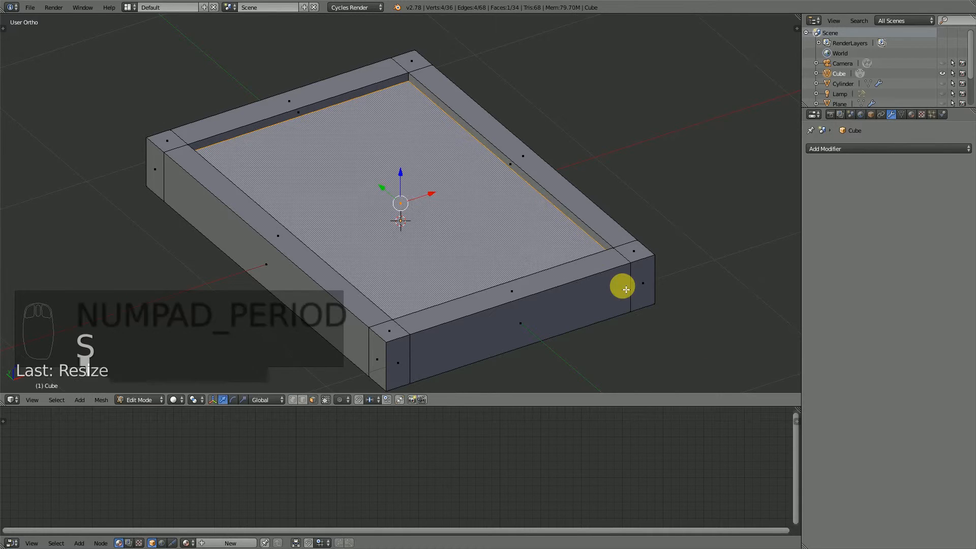
key("e")
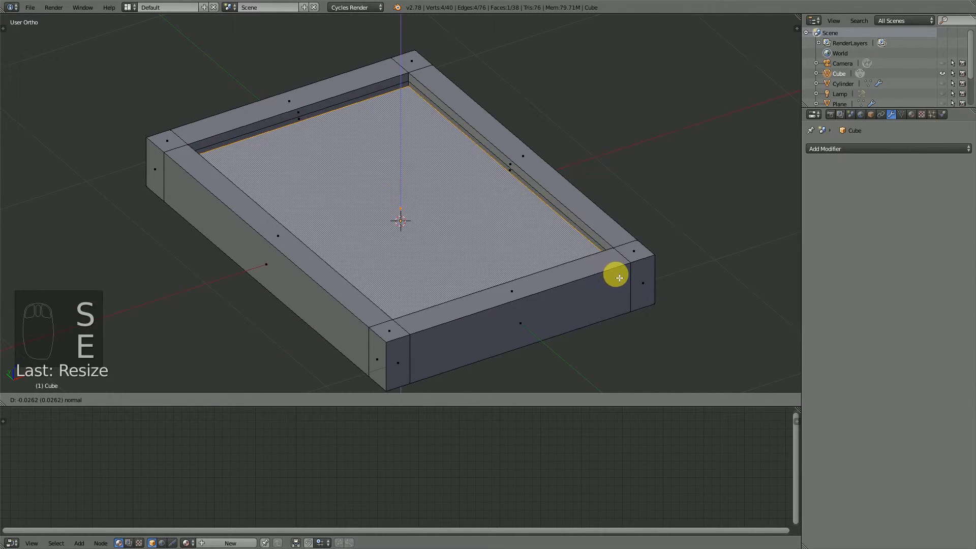
left_click(616, 275)
key("s")
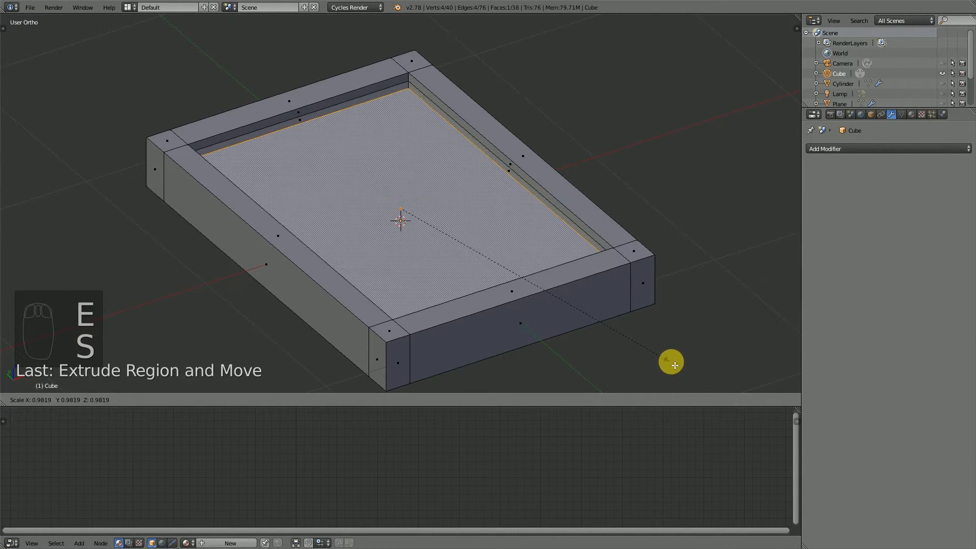
left_click(675, 365)
scroll(564, 267, "down", 2)
middle_click_drag(552, 264, 464, 257)
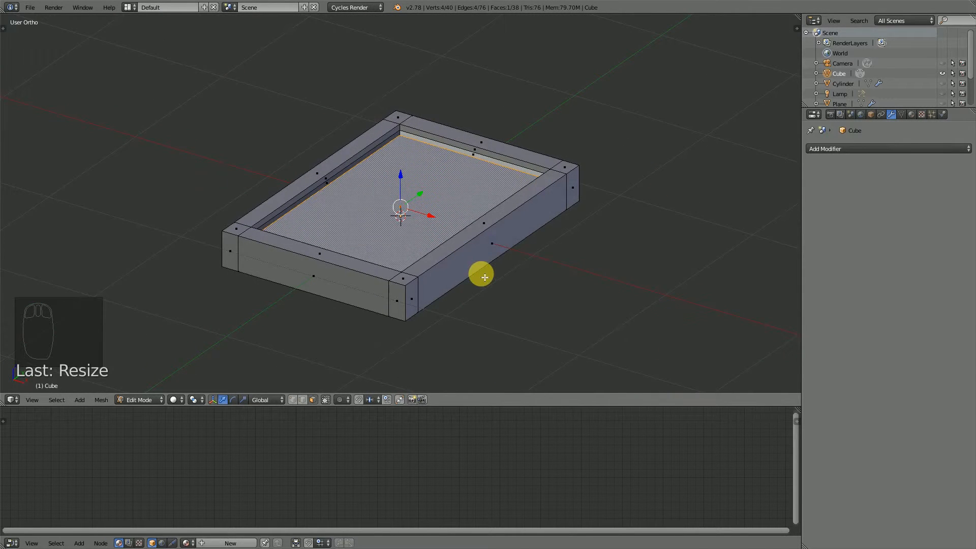
Select the whole frame mesh and scale it along Z to about 0.61 to make it thinner.
key("a")
key("a")
key("a")
key("s")
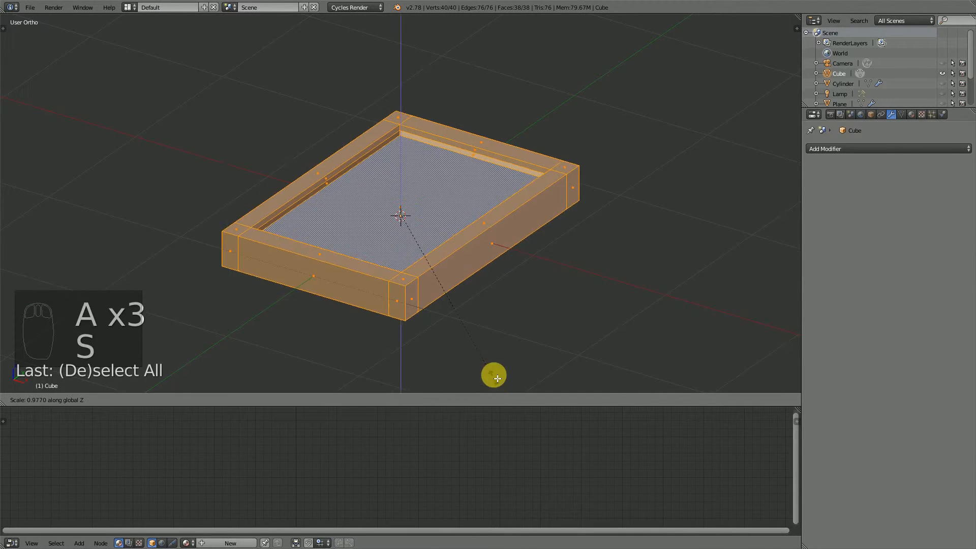
key("z")
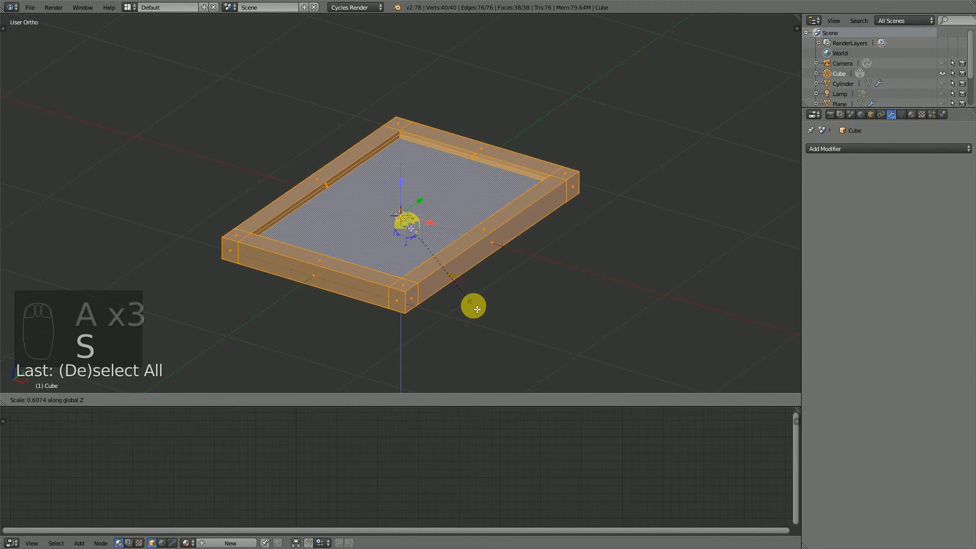
left_click(476, 309)
Select the recessed inner face of the frame and nudge it slightly downward along Z.
right_click(411, 228)
left_click_drag(403, 182, 404, 186)
middle_click_drag(404, 186, 487, 230)
key("a")
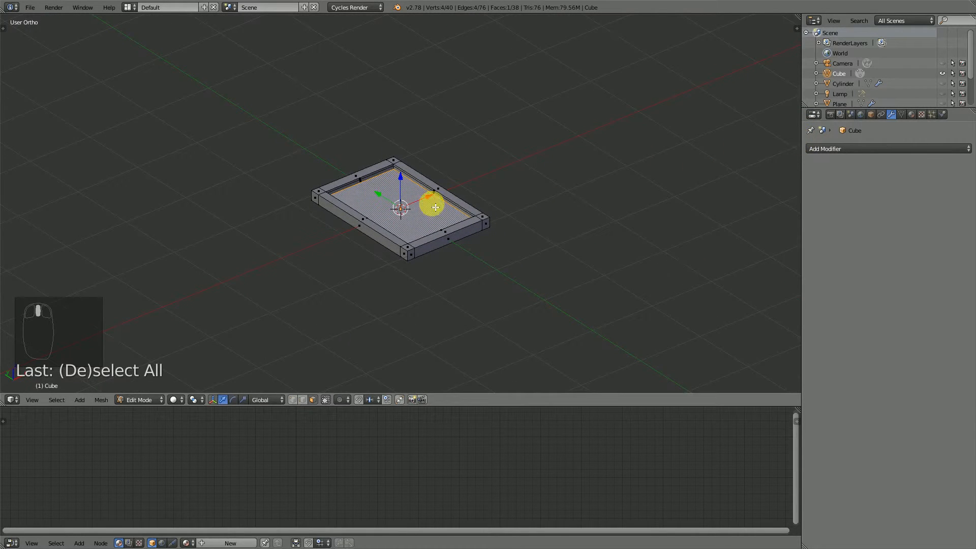
Apply the existing "vase" material to the frame.
left_click(912, 115)
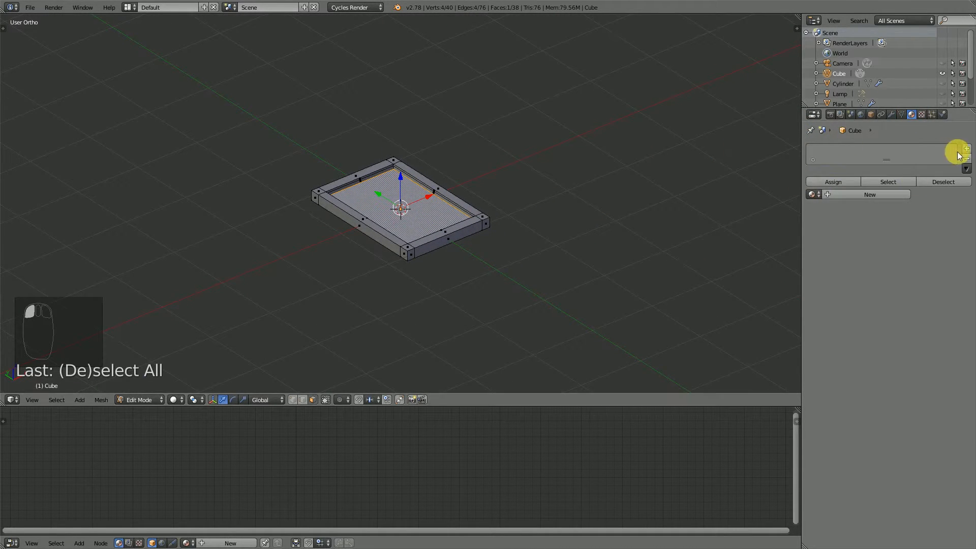
left_click(812, 195)
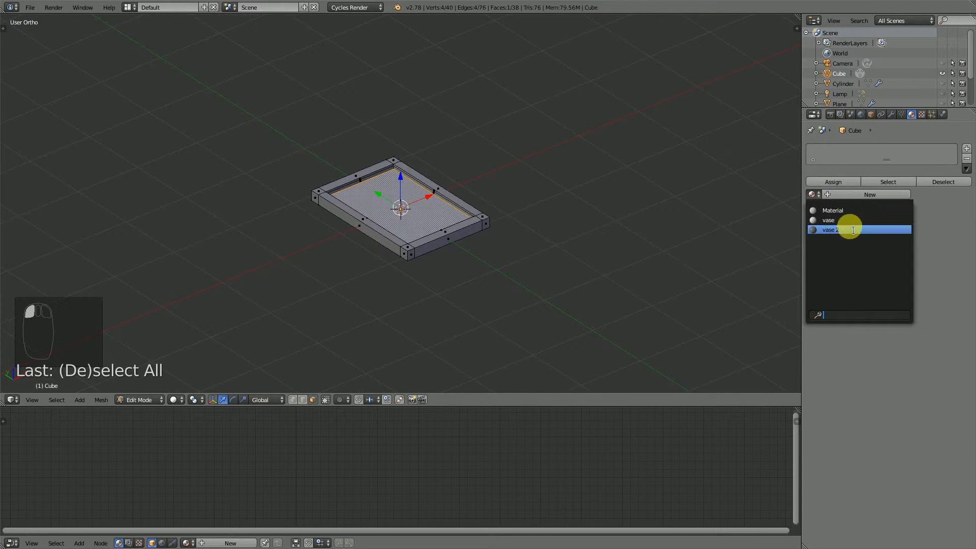
left_click(833, 220)
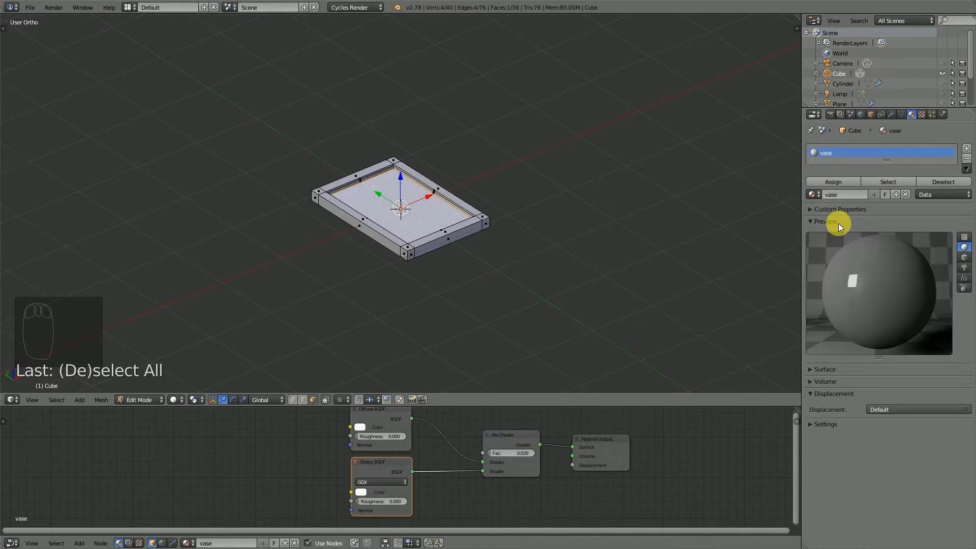
middle_click_drag(603, 172, 584, 174)
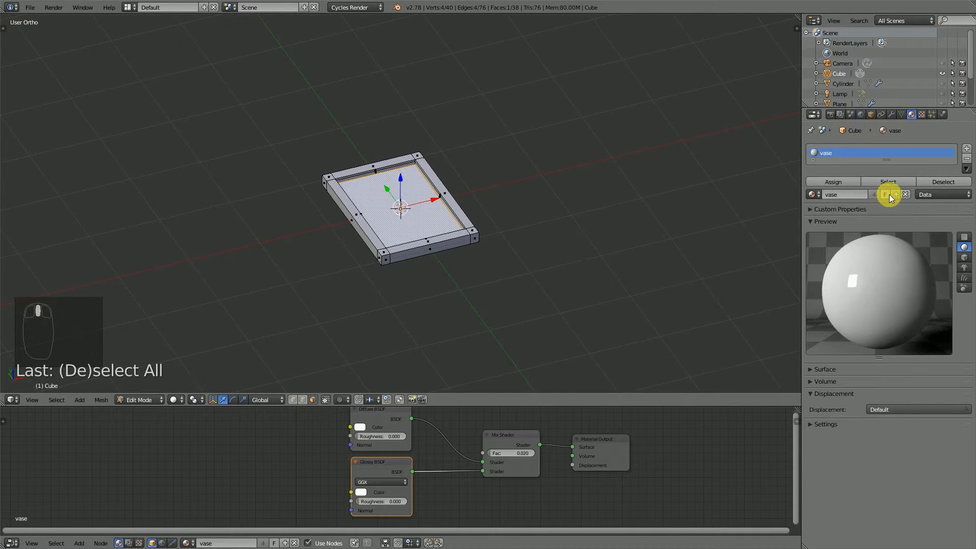
scroll(444, 190, "up", 5)
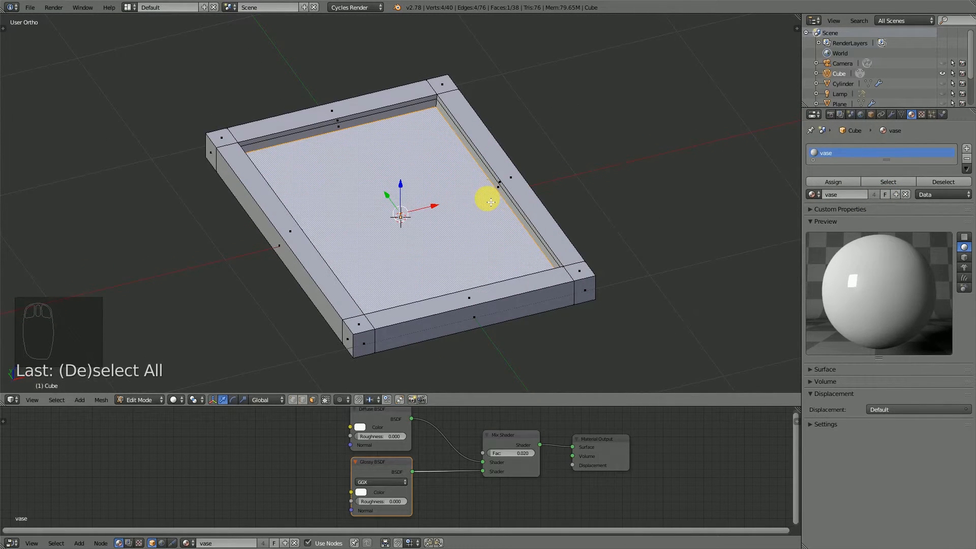
Invert the selection to the frame's border faces, assign them the "vase" material and add a second material slot.
key("ctrl+i")
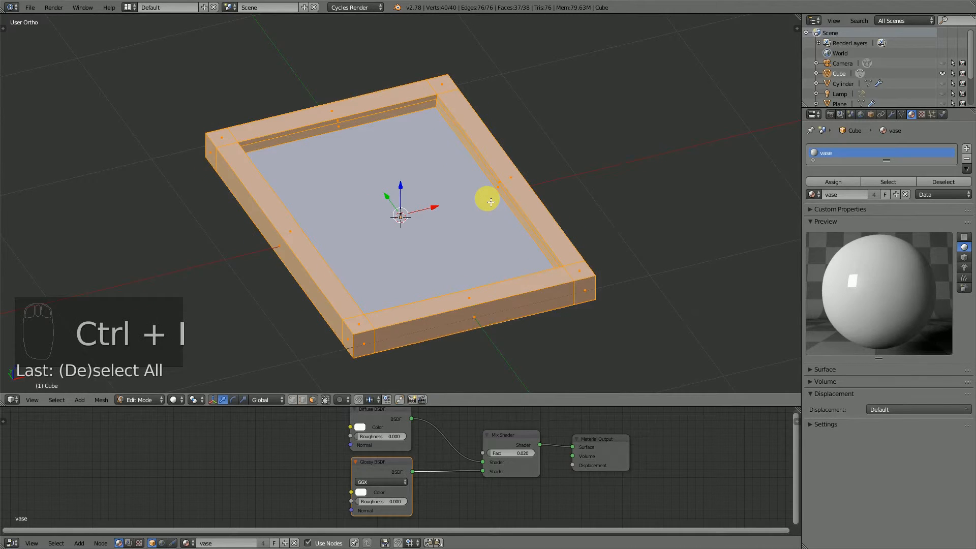
left_click(838, 181)
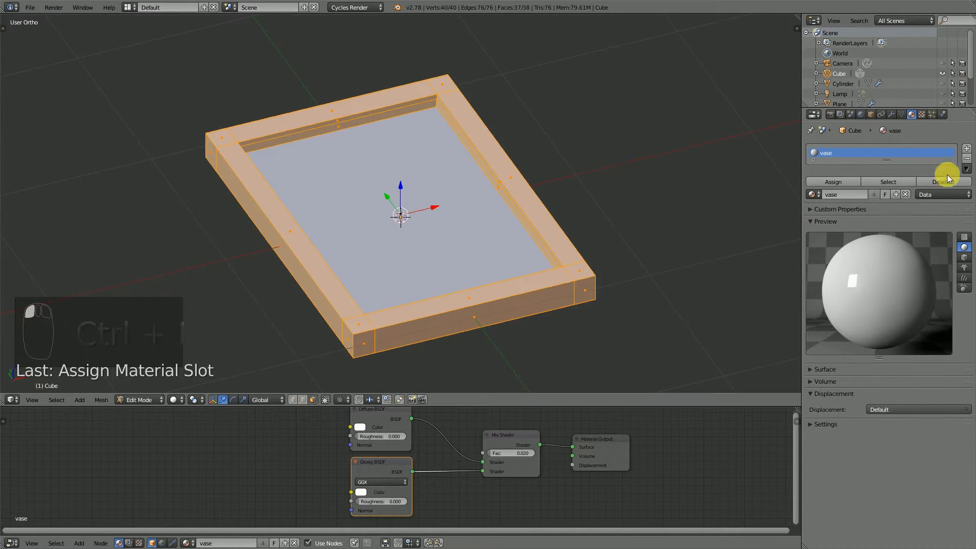
left_click(966, 149)
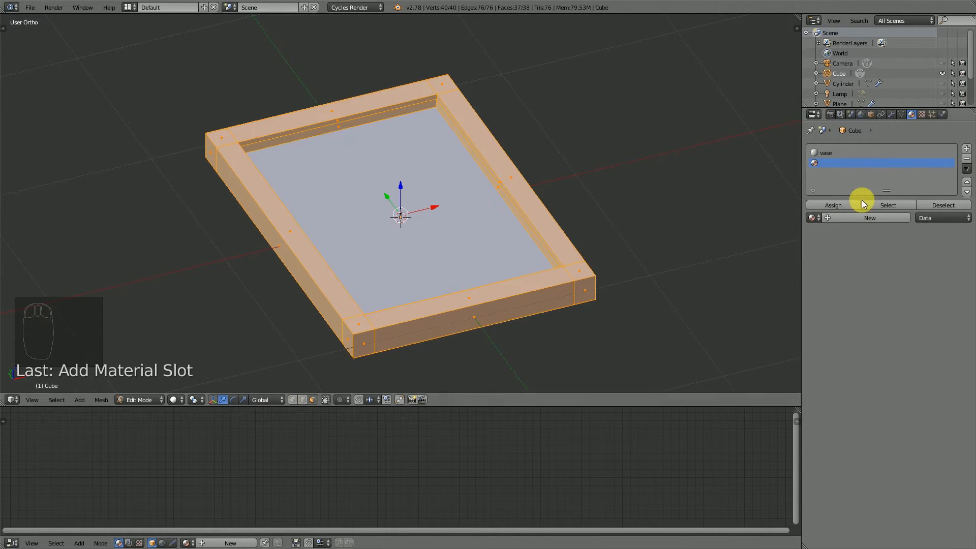
Turn the first slot's material into an independent copy named "cadre".
left_click(824, 154)
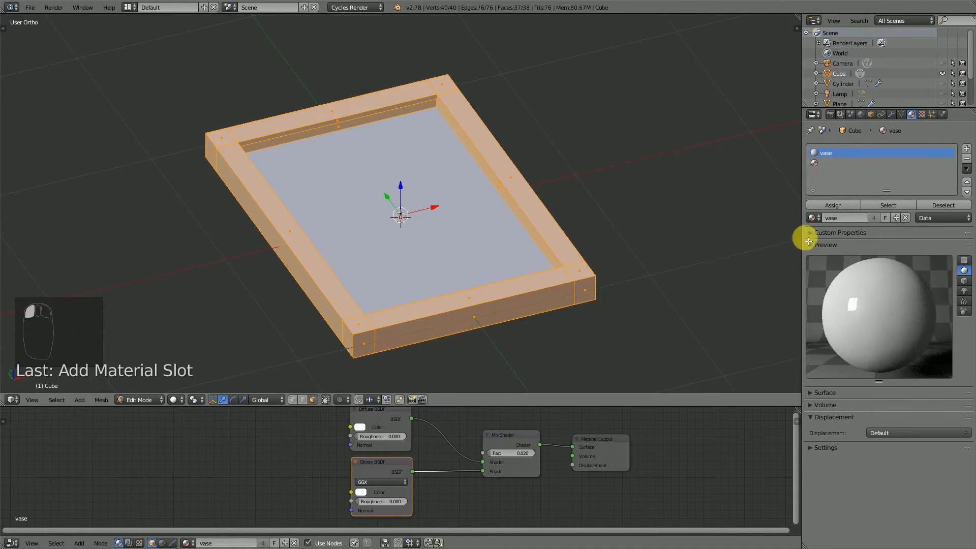
left_click(896, 218)
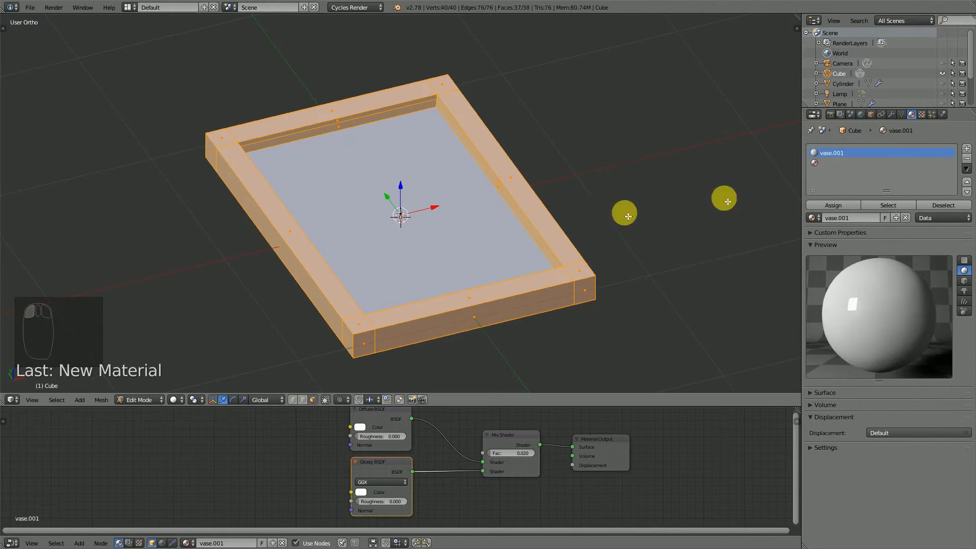
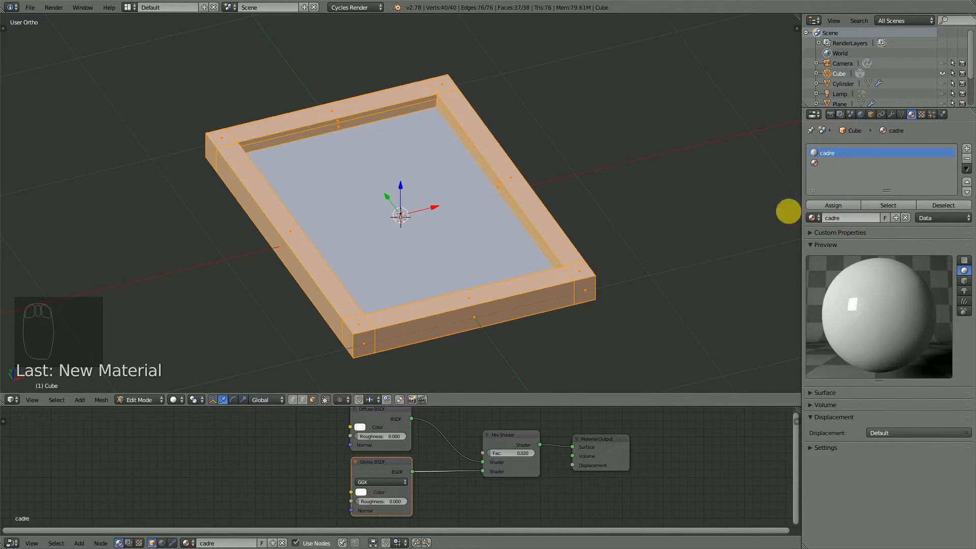
left_click(819, 245)
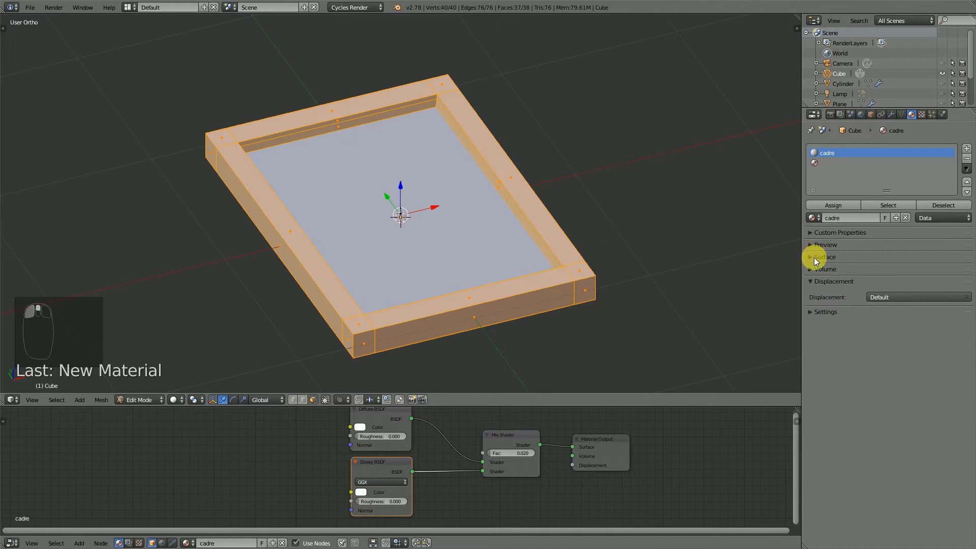
left_click(814, 257)
left_click(812, 258)
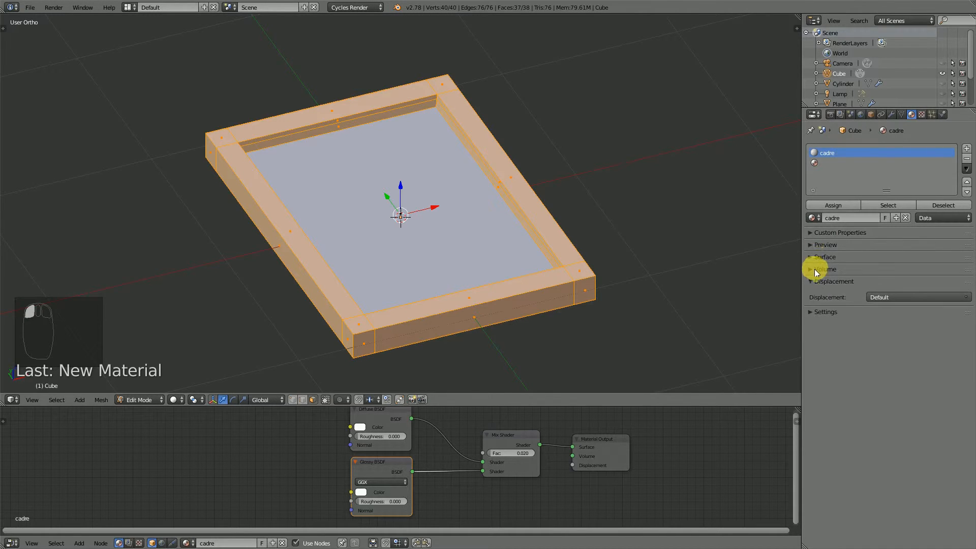
Set the Diffuse BSDF colour of the "cadre" material to a dark brown and save the file.
left_click(359, 429)
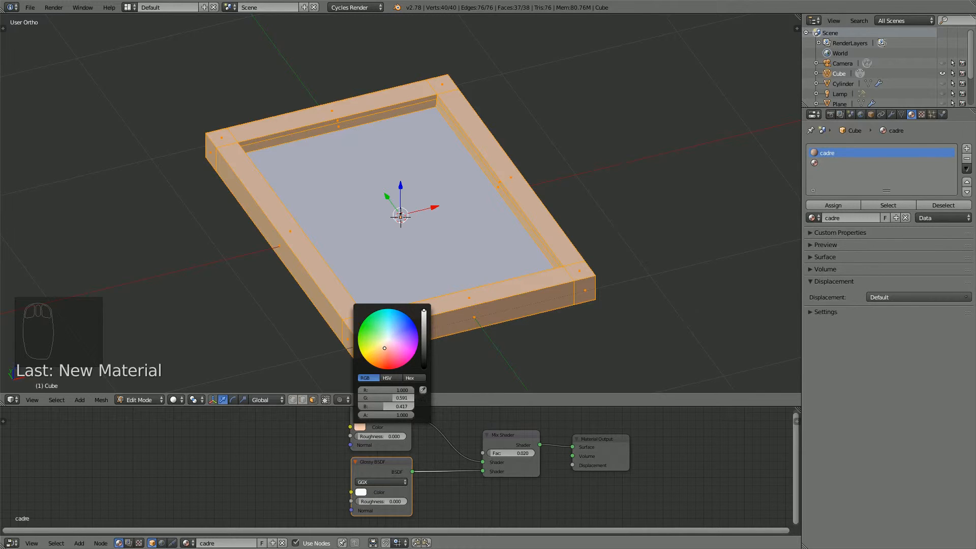
left_click_drag(424, 318, 423, 327)
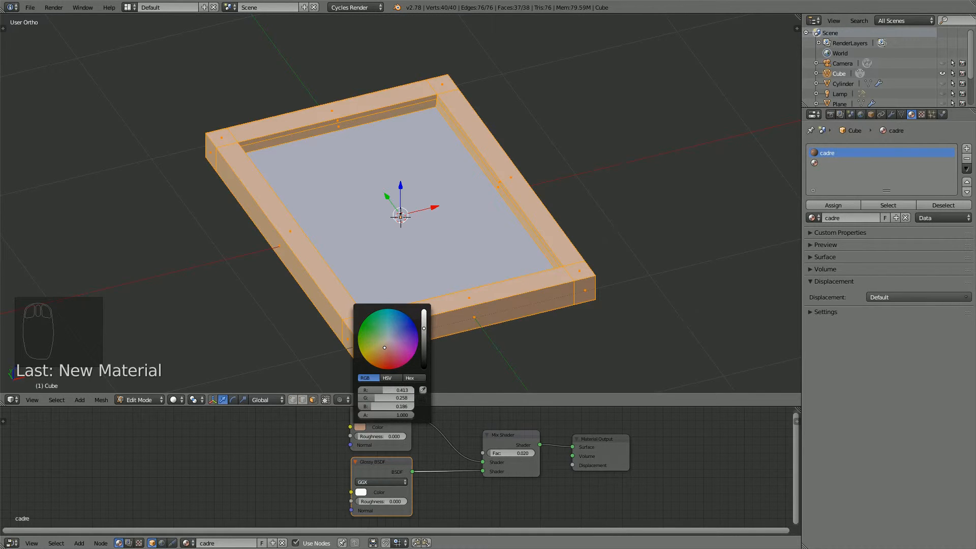
left_click(813, 244)
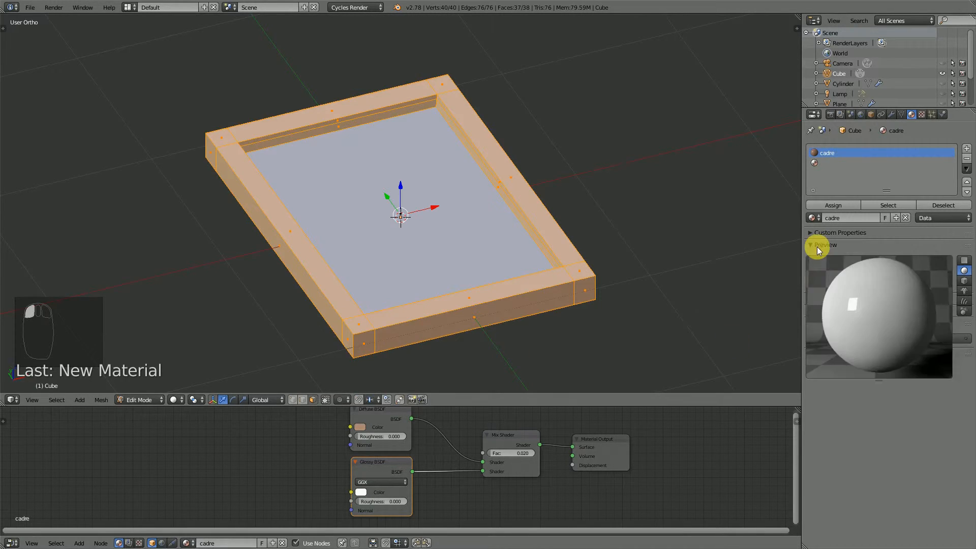
left_click(360, 427)
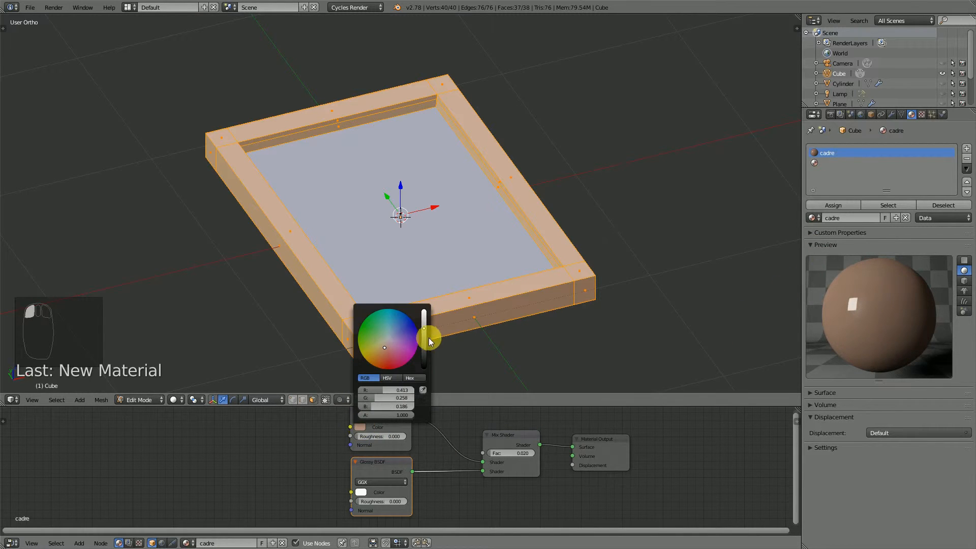
left_click_drag(429, 337, 425, 340)
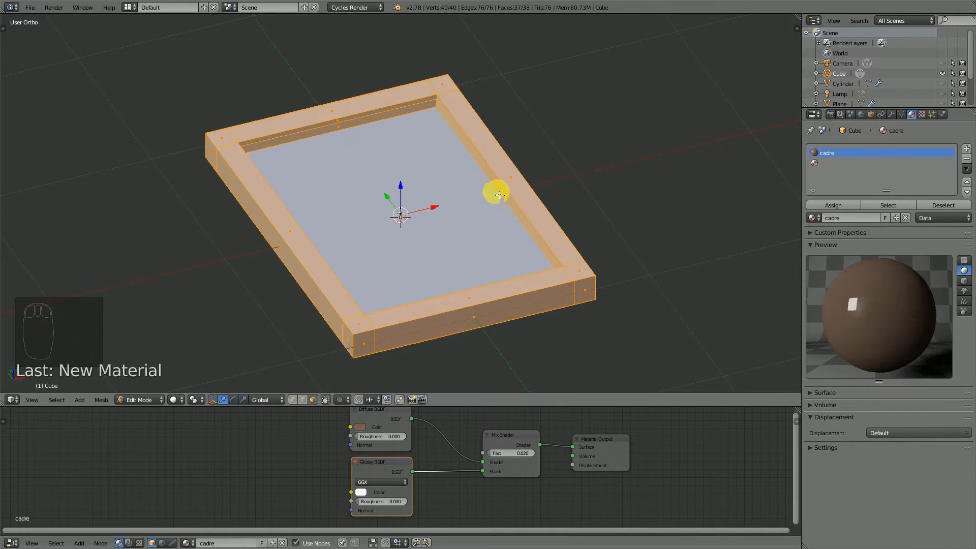
key("ctrl+s")
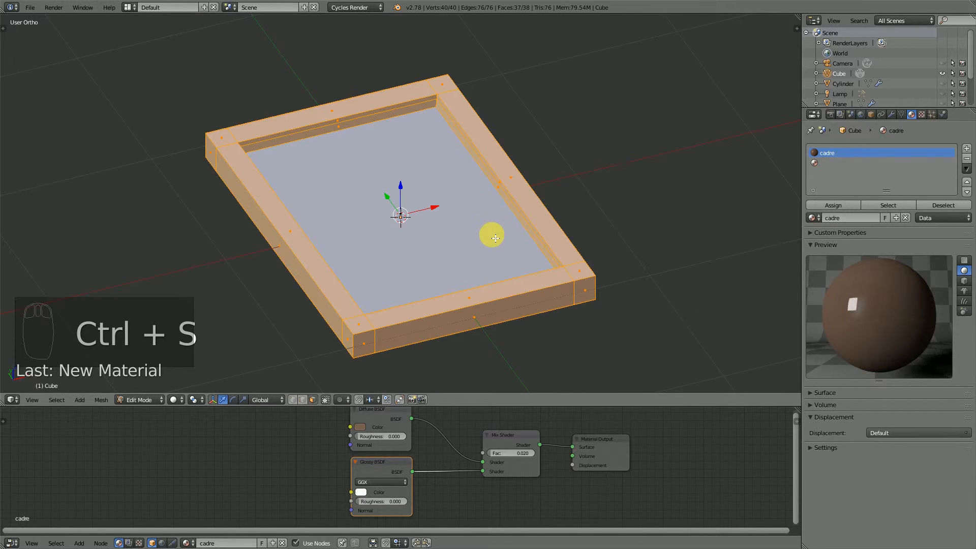
Invert the selection back to the recessed face and fill the second slot with a copy of "cadre" named "fond".
key("ctrl+i")
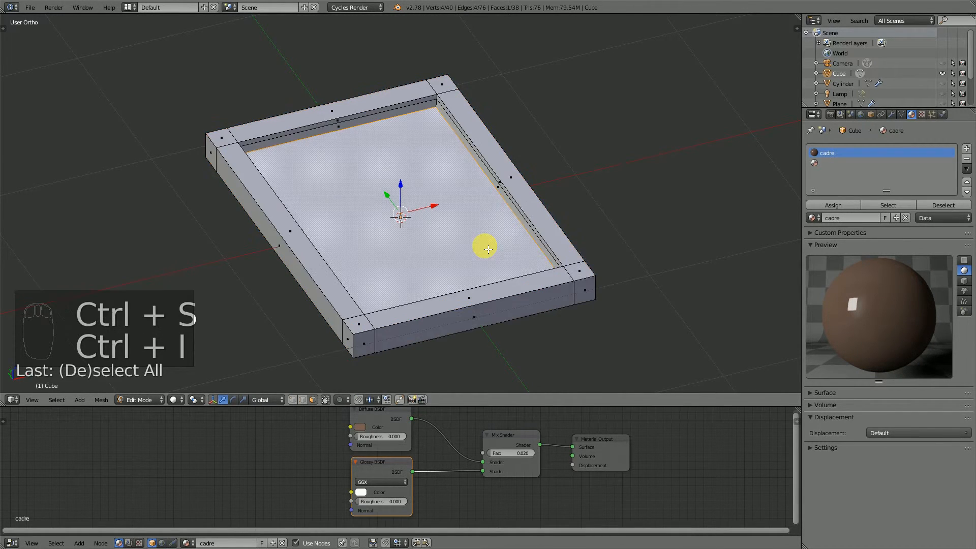
left_click(813, 163)
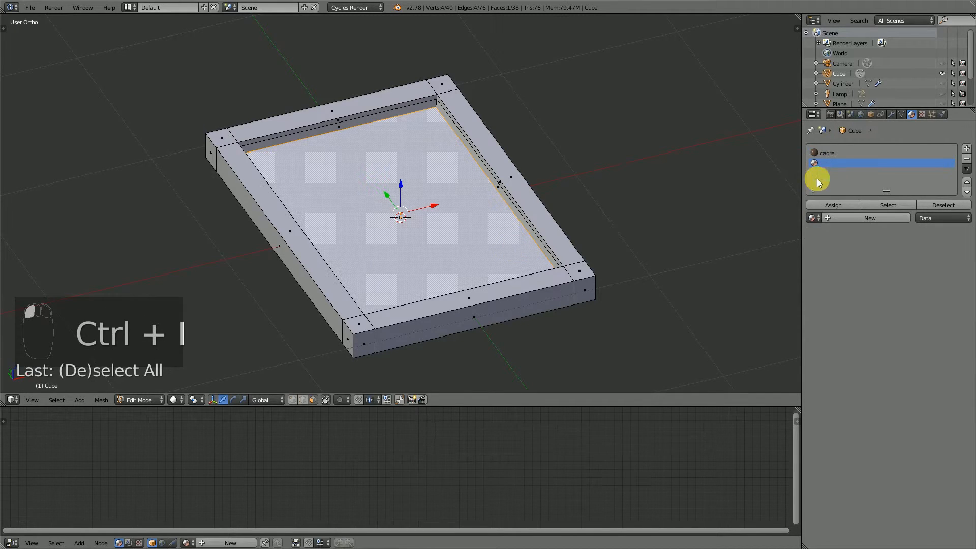
left_click(812, 217)
left_click(834, 234)
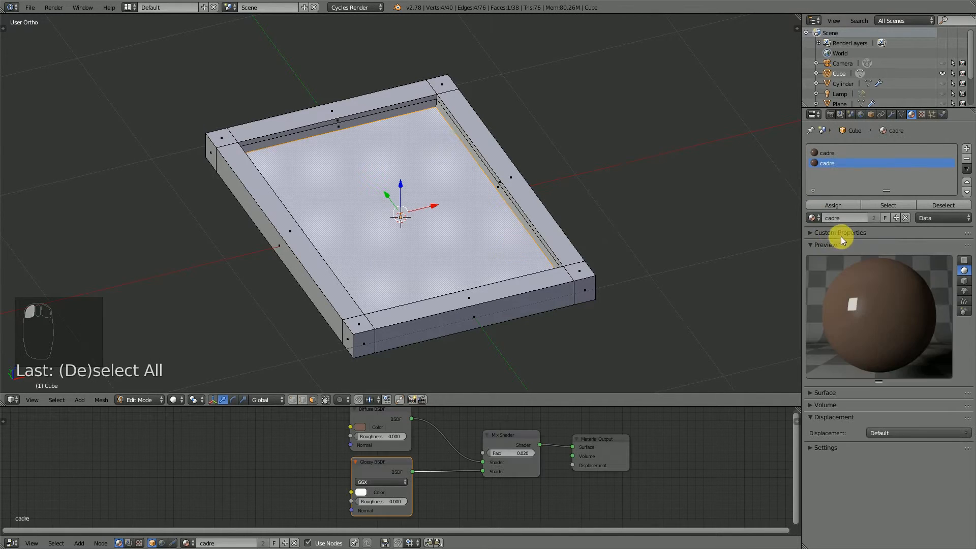
left_click(896, 218)
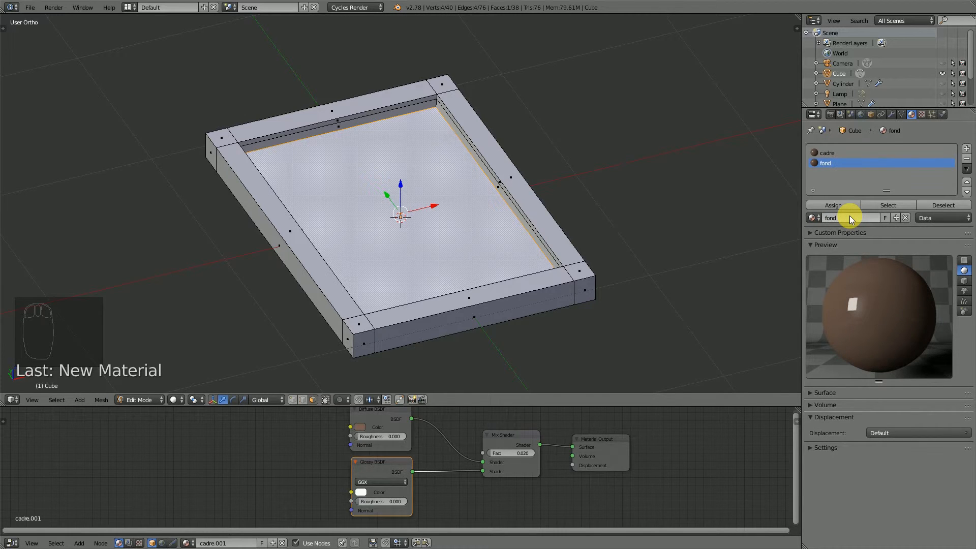
Set the Diffuse BSDF colour of the "fond" material to black and save the file.
left_click(360, 427)
left_click_drag(423, 367, 424, 372)
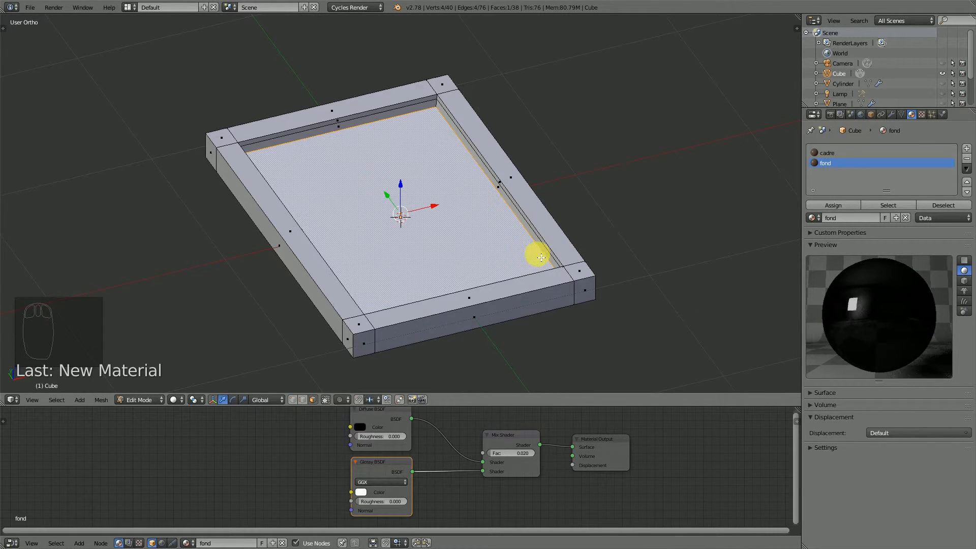
key("ctrl+s")
left_click(555, 249)
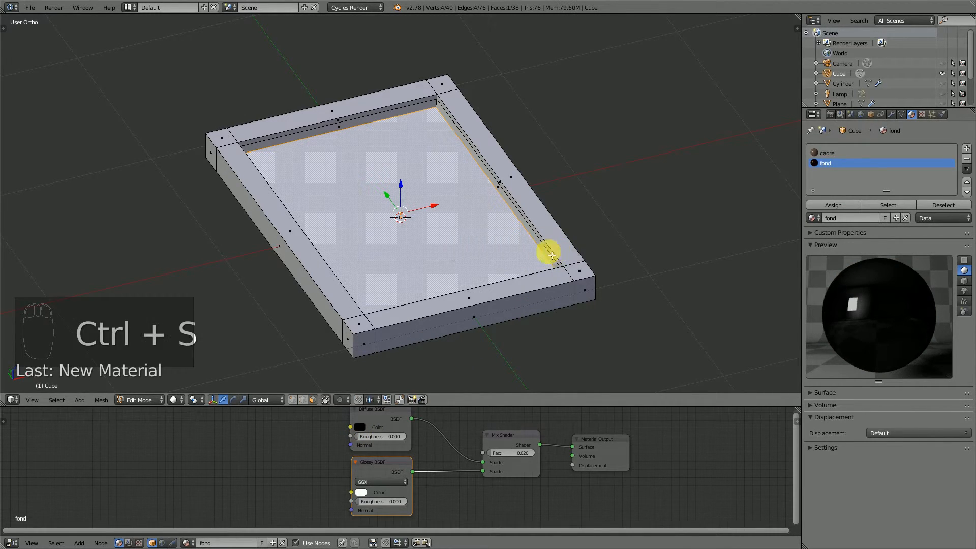
Snap the 3D cursor to the selected recessed face and return to Object Mode.
middle_click_drag(544, 251, 446, 257)
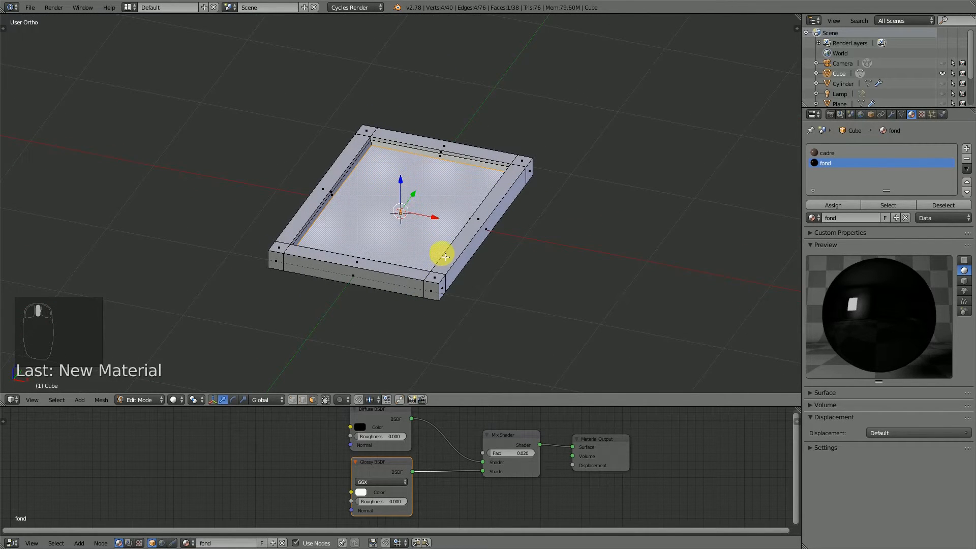
key("shift+s")
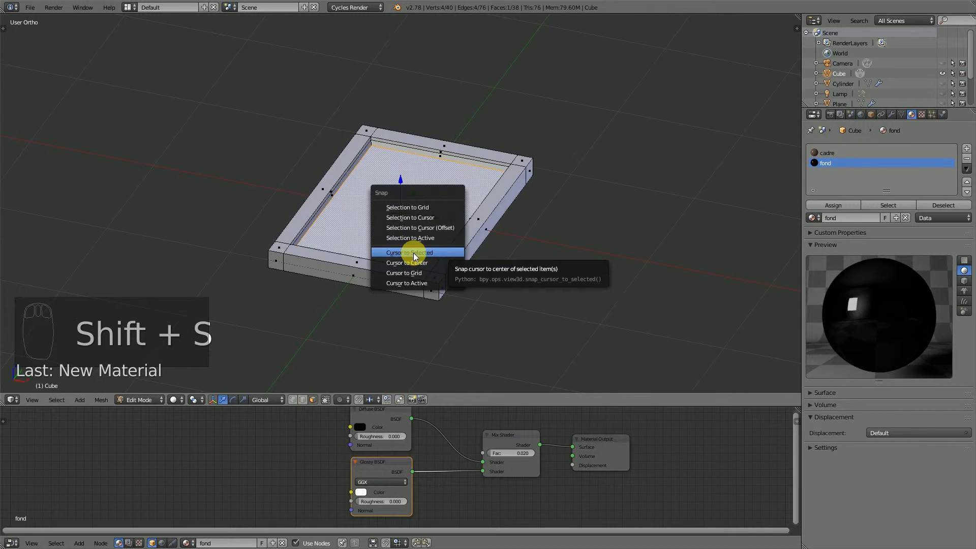
left_click(424, 257)
middle_click_drag(420, 250, 468, 250)
key("Tab")
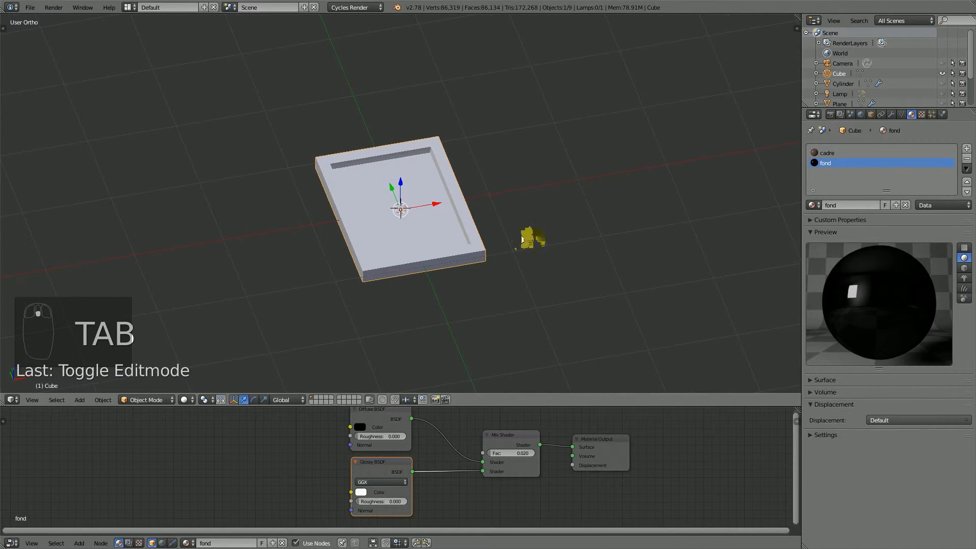
key("shift+a")
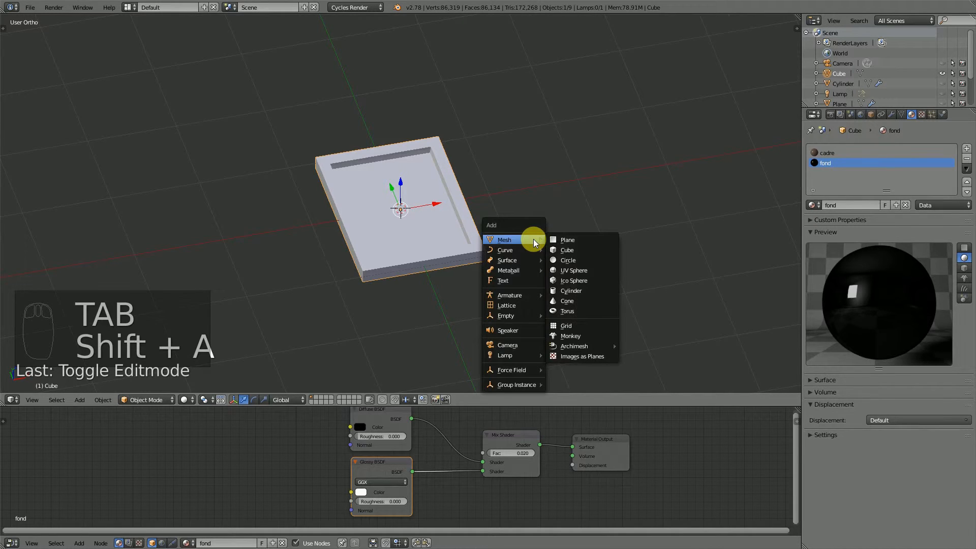
left_click(577, 356)
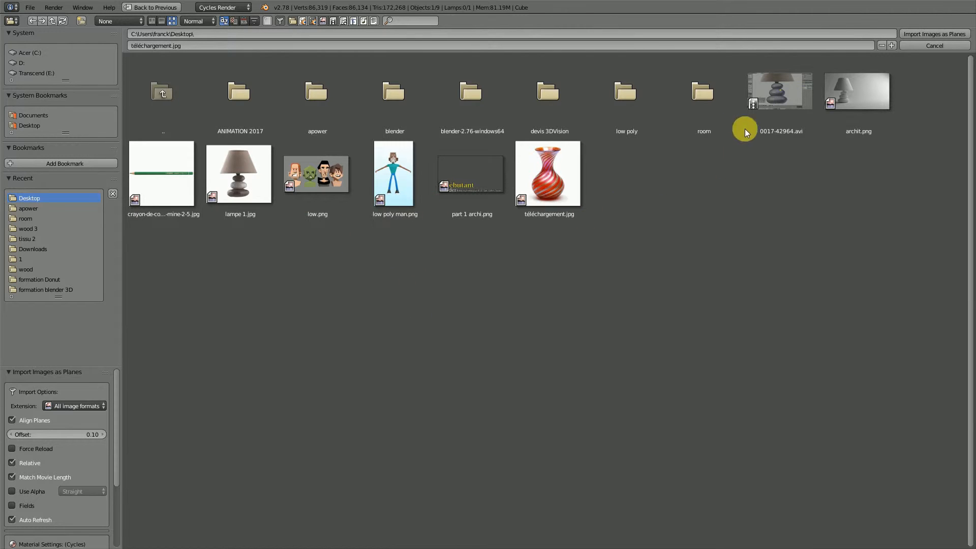
left_click(327, 105)
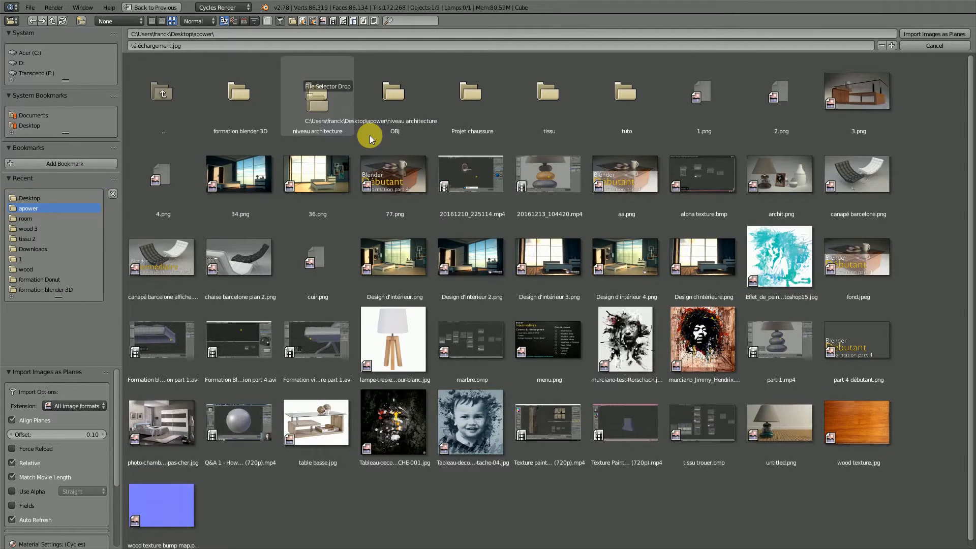
left_click_drag(328, 105, 864, 84)
left_click(937, 46)
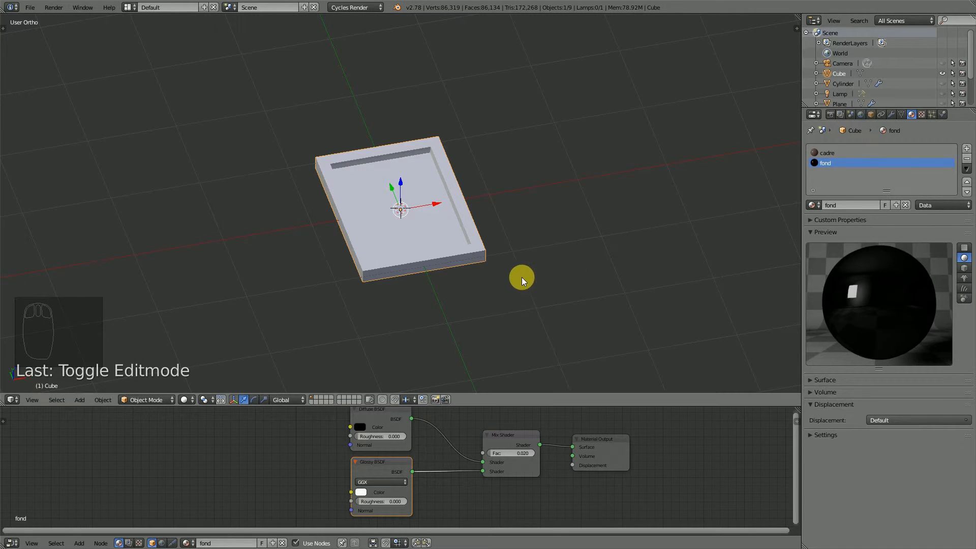
Import the murciano_Jimmy_Hendrix picture from the apower folder as an image plane at the 3D cursor.
key("shift+a")
mouse_move(524, 276)
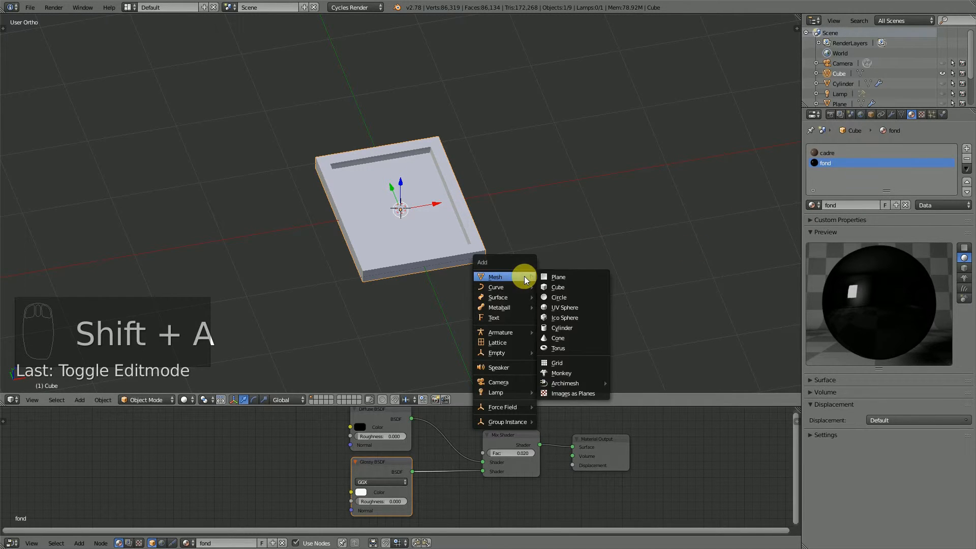
left_click(574, 395)
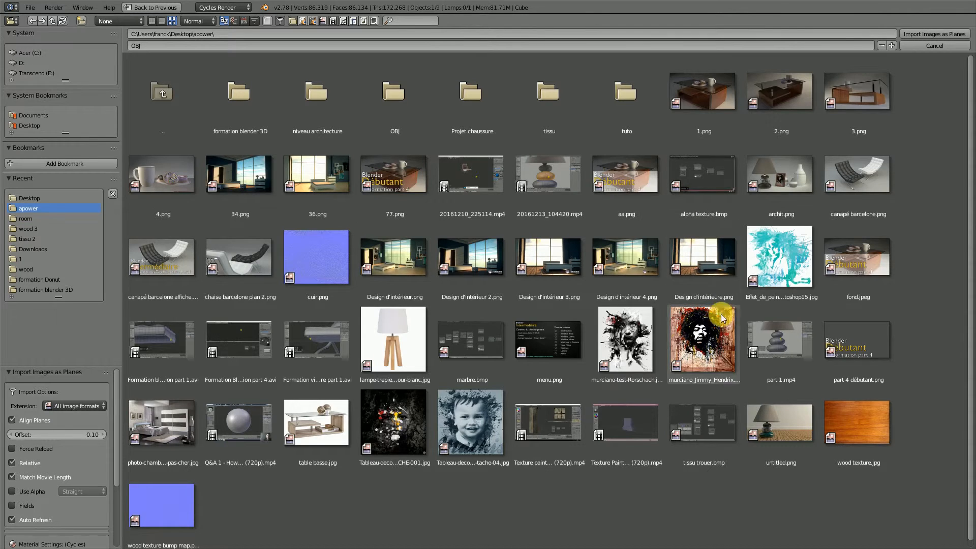
double_click(706, 340)
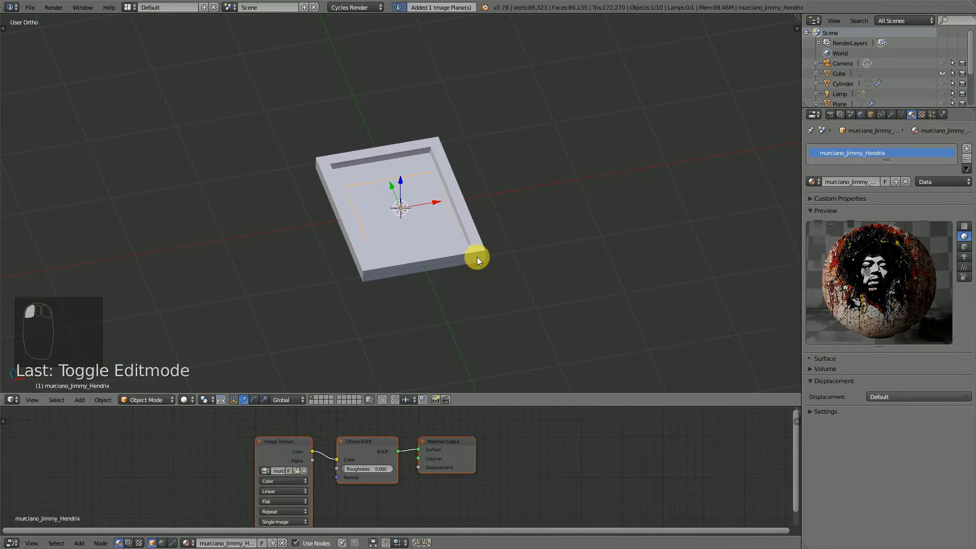
Switch the viewport shading to Material to show the picture inside the frame.
mouse_move(436, 208)
middle_mouse_down()
mouse_move(431, 176)
mouse_move(431, 196)
middle_mouse_up()
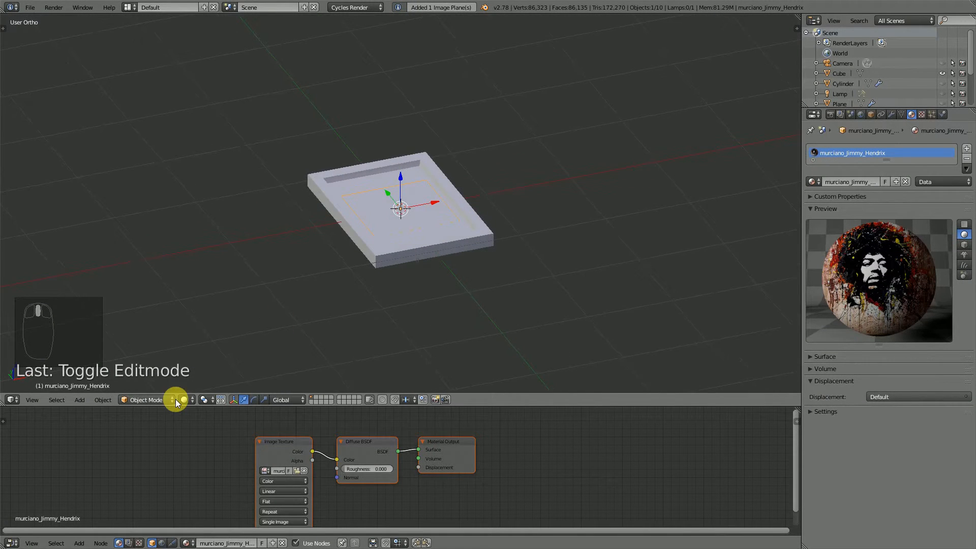
left_click(178, 398)
left_click(209, 343)
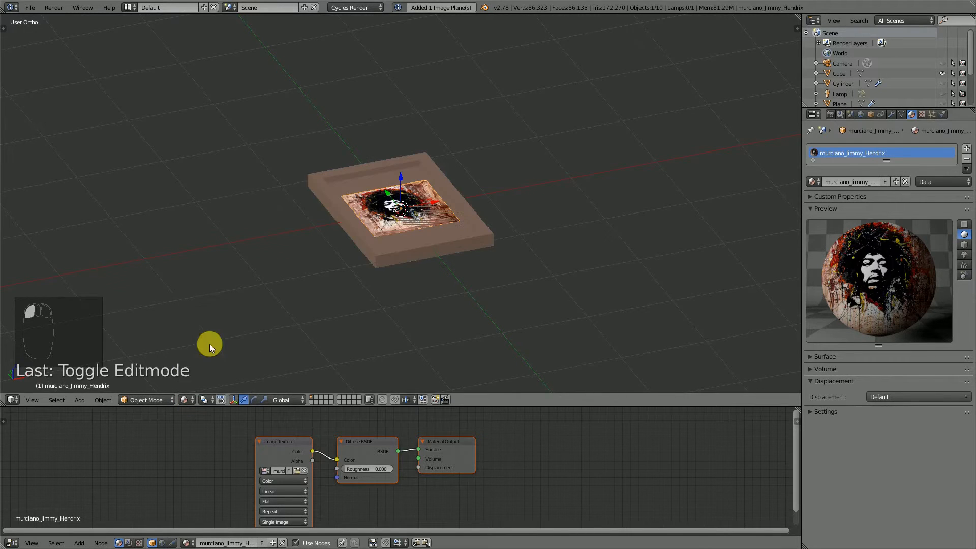
middle_click_drag(374, 236, 382, 194)
scroll(416, 196, "up", 5)
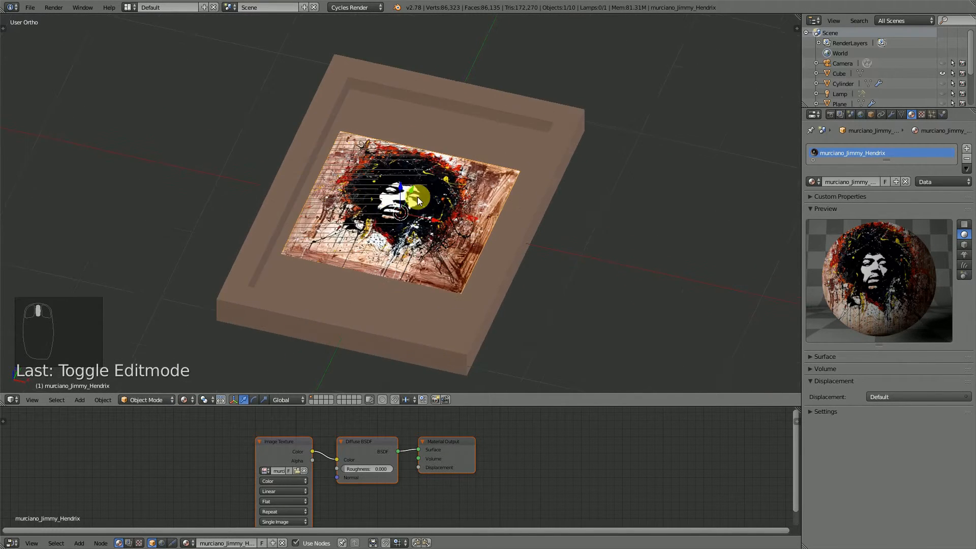
Nudge the picture plane slightly along Z off the frame's recessed face and switch to the top view.
left_click_drag(400, 189, 398, 192)
middle_click_drag(397, 198, 451, 235)
scroll(450, 218, "down", 3)
scroll(450, 235, "up", 1)
scroll(465, 226, "down", 3)
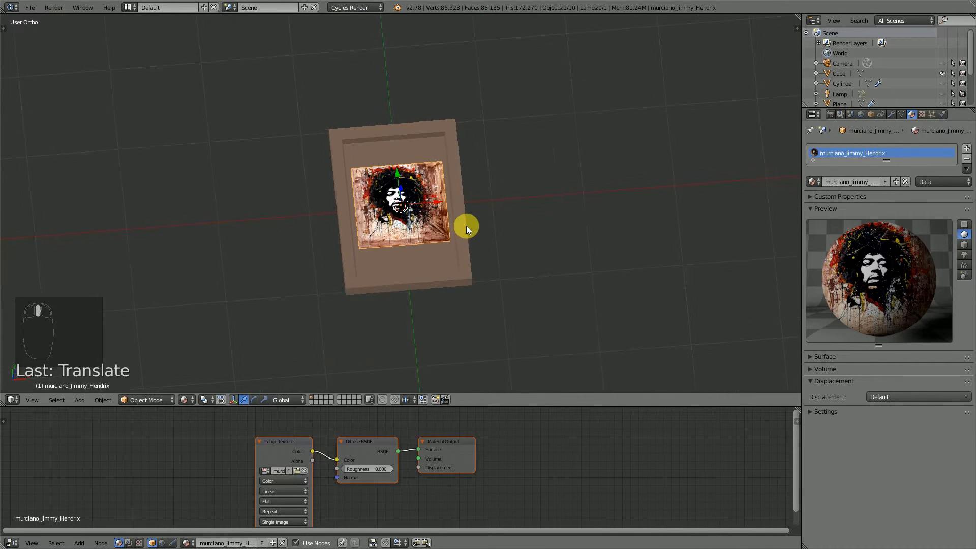
scroll(467, 233, "up", 3)
key("KP_7")
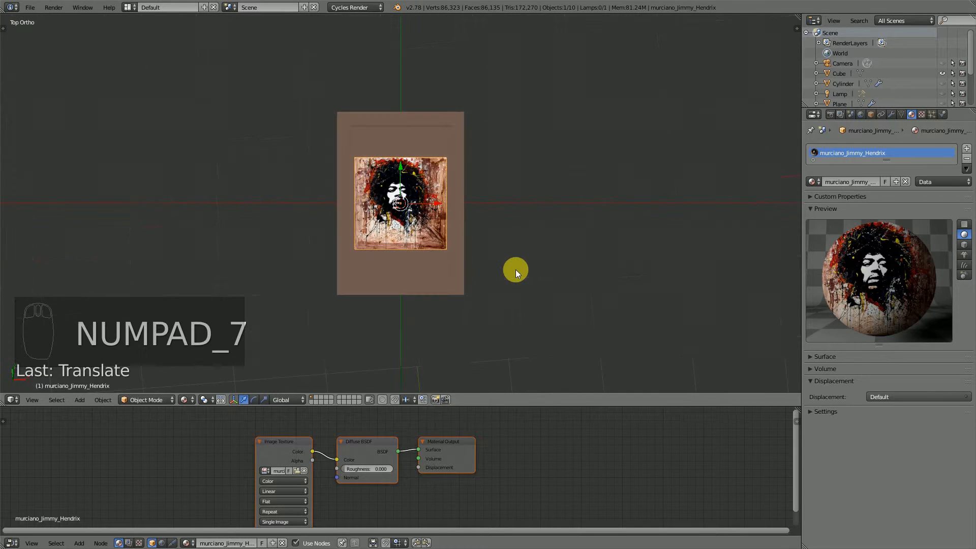
Scale the picture plane up uniformly until its height fills the frame's opening.
key("s")
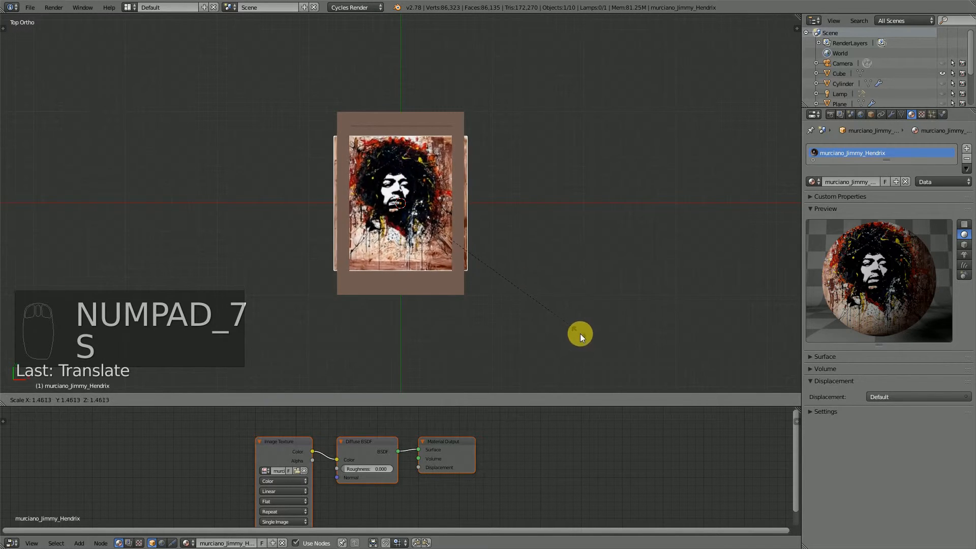
left_click(608, 358)
scroll(441, 200, "up", 3)
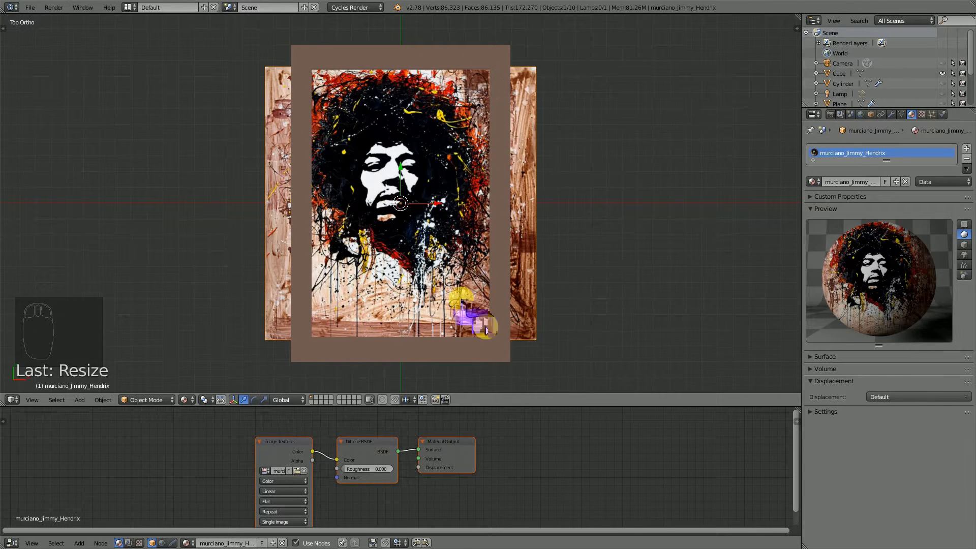
Add five evenly spaced vertical loop cuts across the picture plane in Edit Mode.
key("Tab")
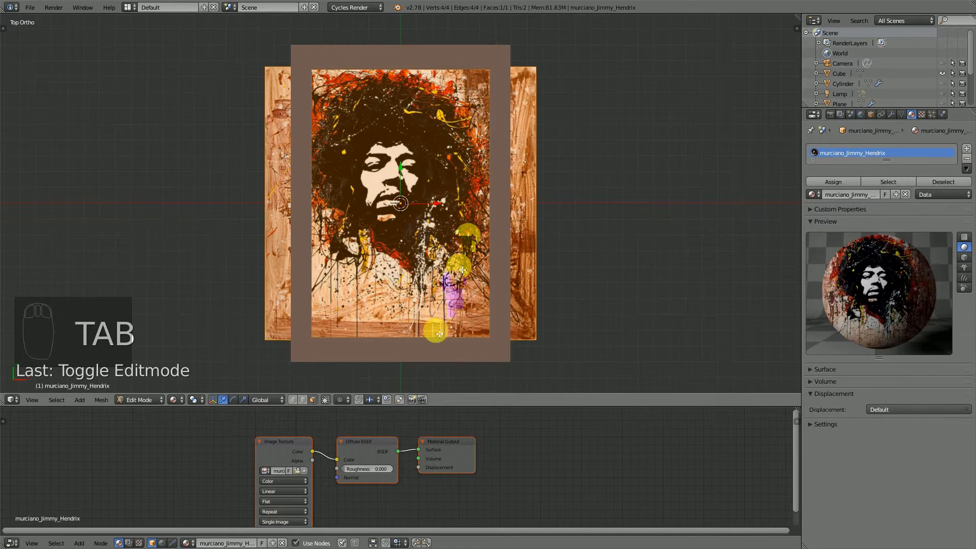
key("ctrl+r")
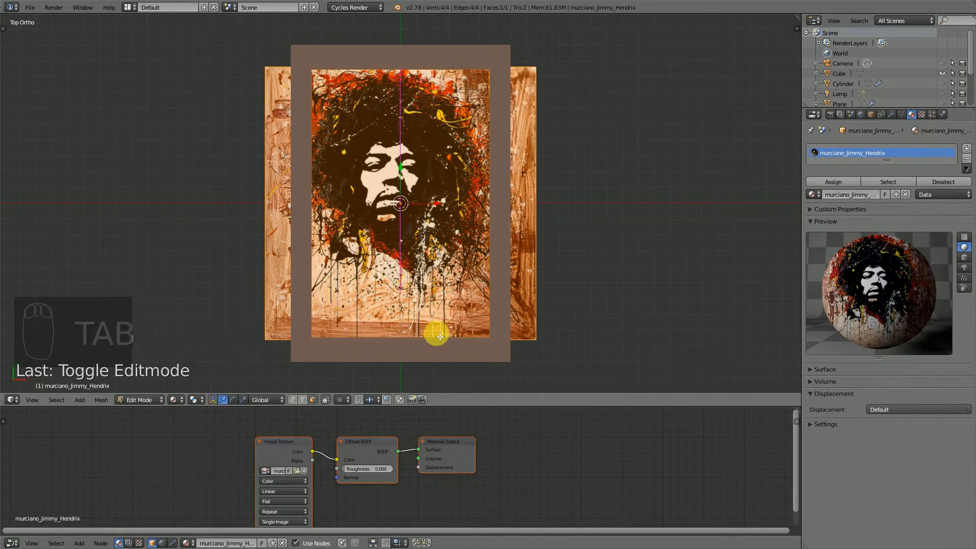
scroll(439, 336, "up", 4)
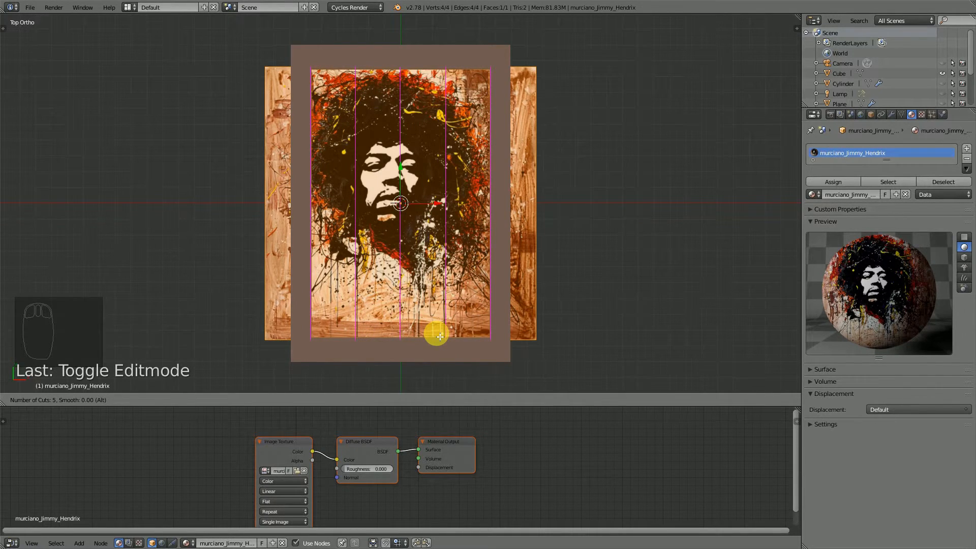
left_click(440, 336)
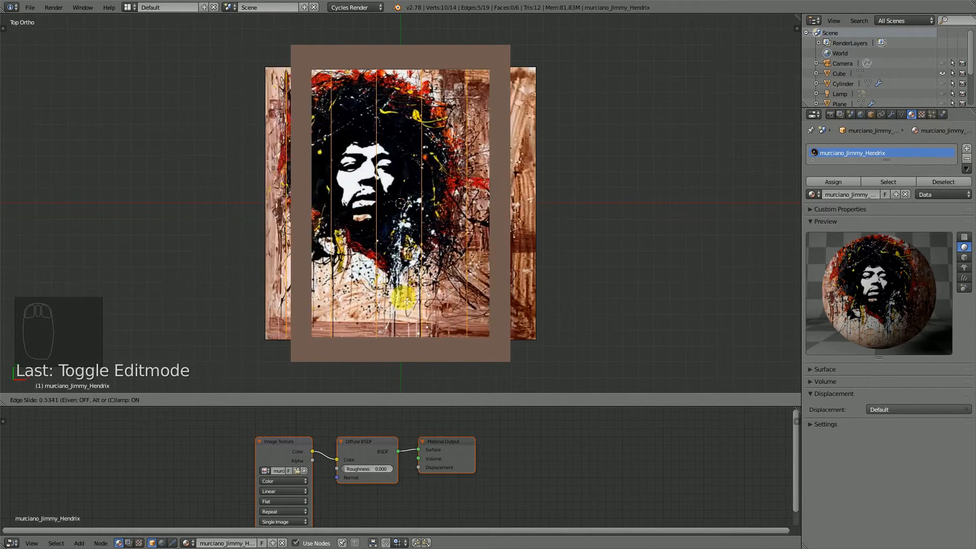
right_click(452, 316)
Delete the vertices of the picture plane's two outer side edges to trim the overhang, return to Object Mode and save the file.
right_click(537, 174)
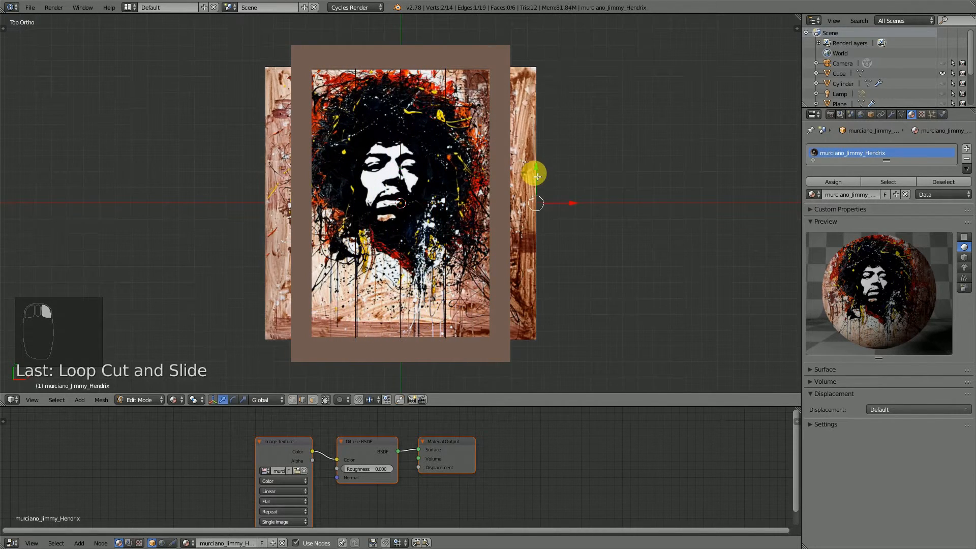
right_click(265, 209, "shift")
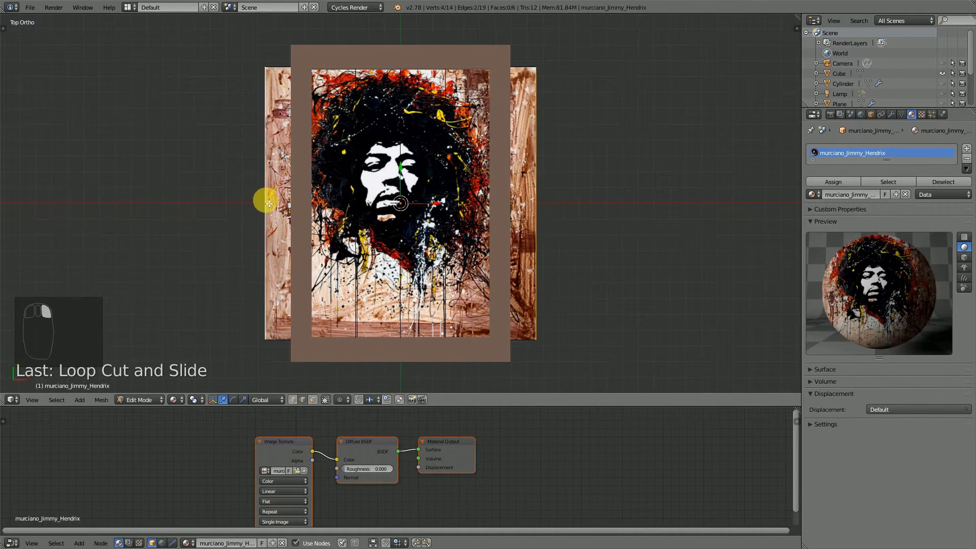
key("x")
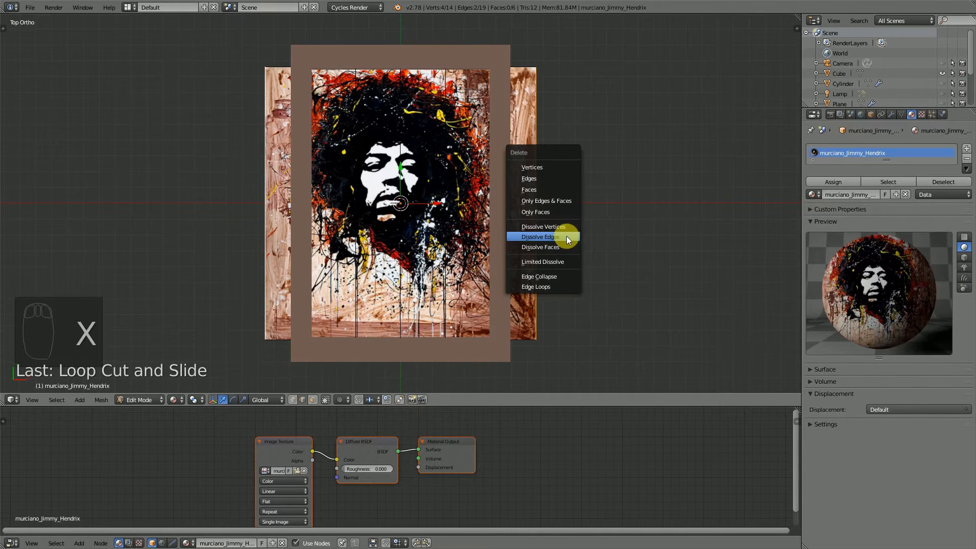
left_click(556, 169)
middle_click_drag(544, 172, 403, 214)
key("Tab")
scroll(441, 217, "up", 4)
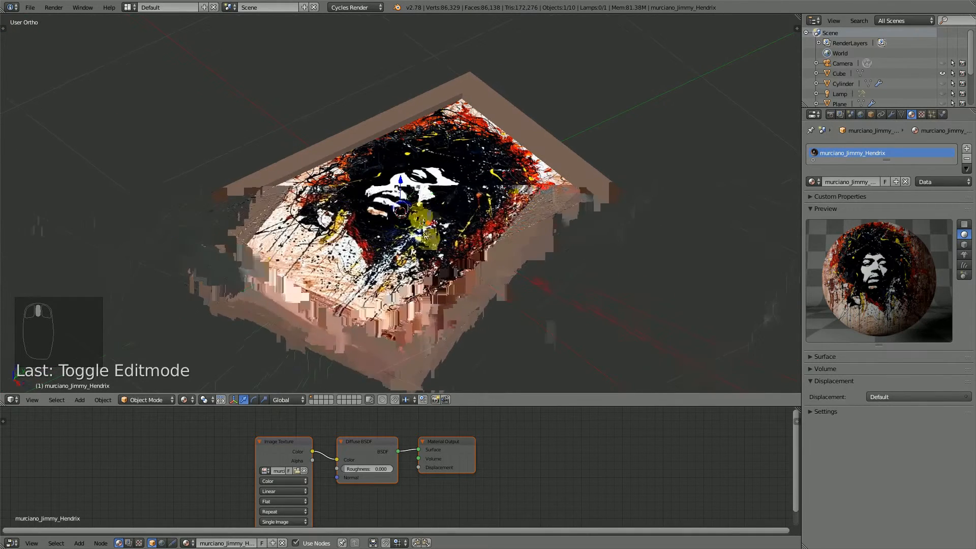
key("ctrl+s")
middle_click_drag(406, 187, 361, 162)
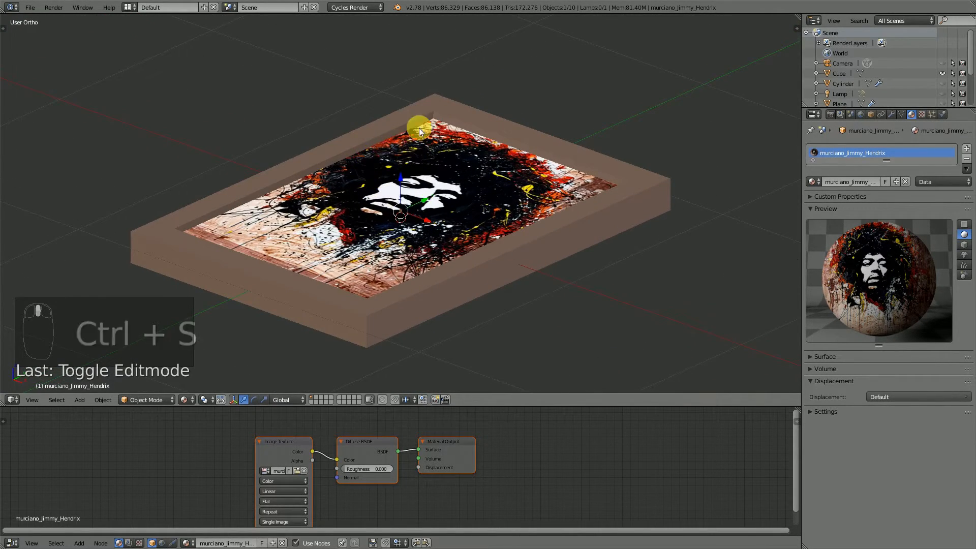
Add a plane at the 3D cursor and raise it about 0.04 along Z above the picture.
middle_click_drag(414, 218, 449, 249)
key("shift+a")
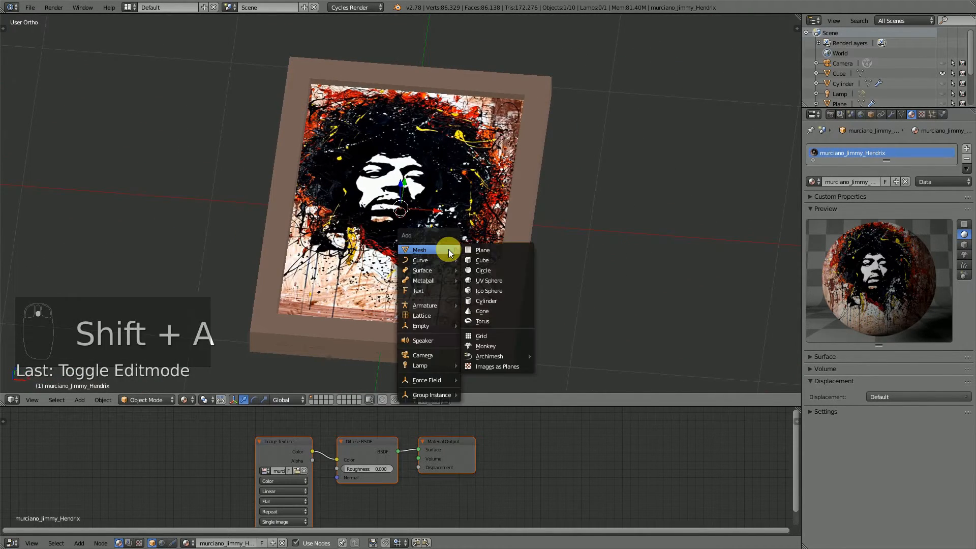
left_click(483, 250)
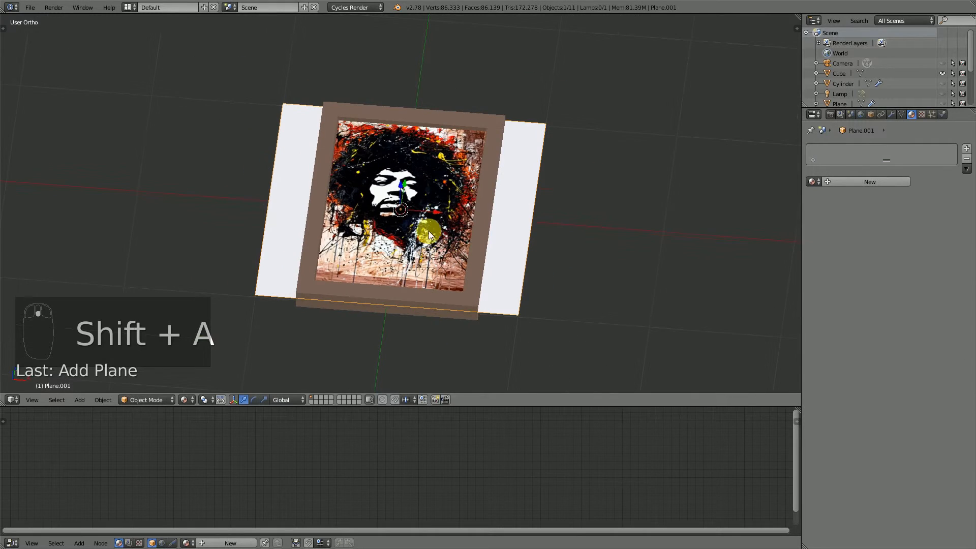
key("g")
key("z")
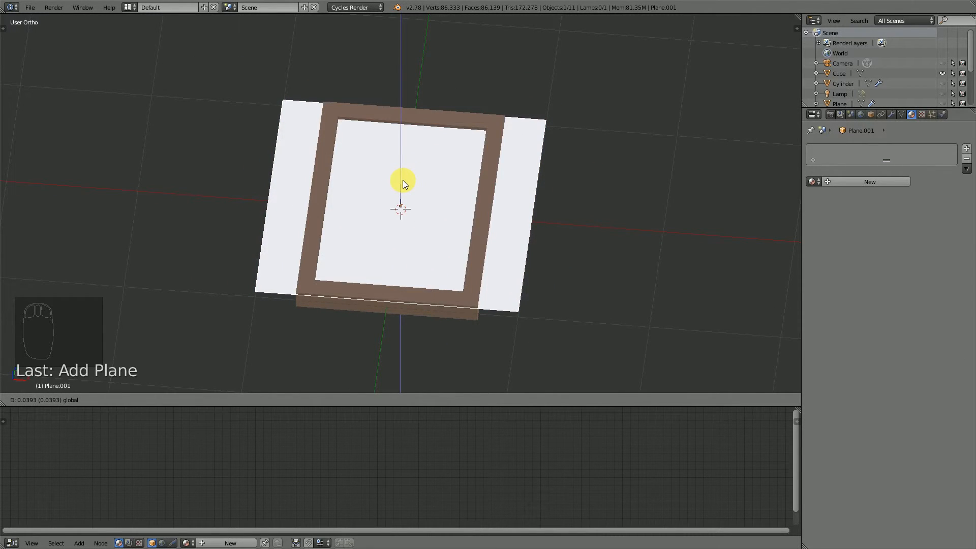
left_click(402, 180)
Scale the new plane along X and Y so its edges sit inside the frame border.
middle_click_drag(444, 208, 548, 178)
scroll(495, 194, "up", 1)
key("s")
key("x")
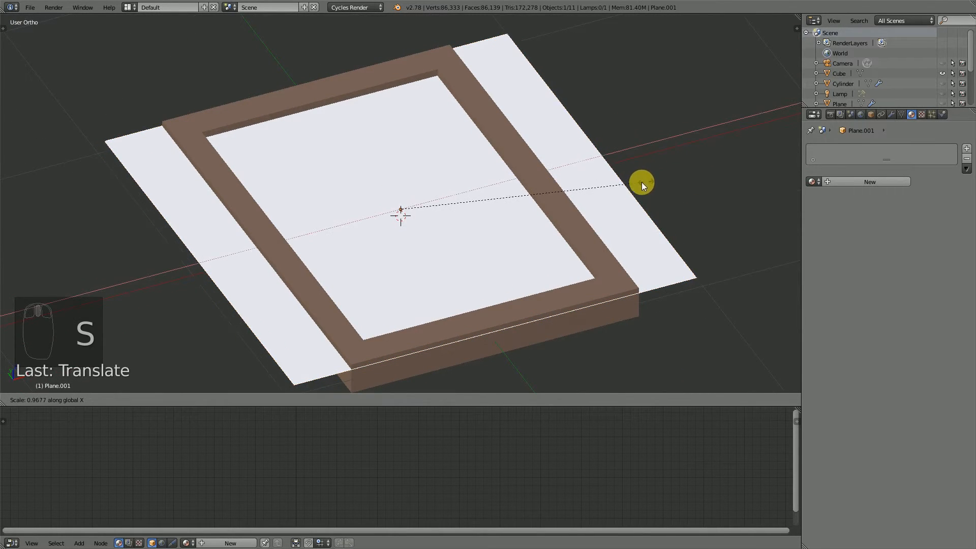
left_click(565, 212)
key("s")
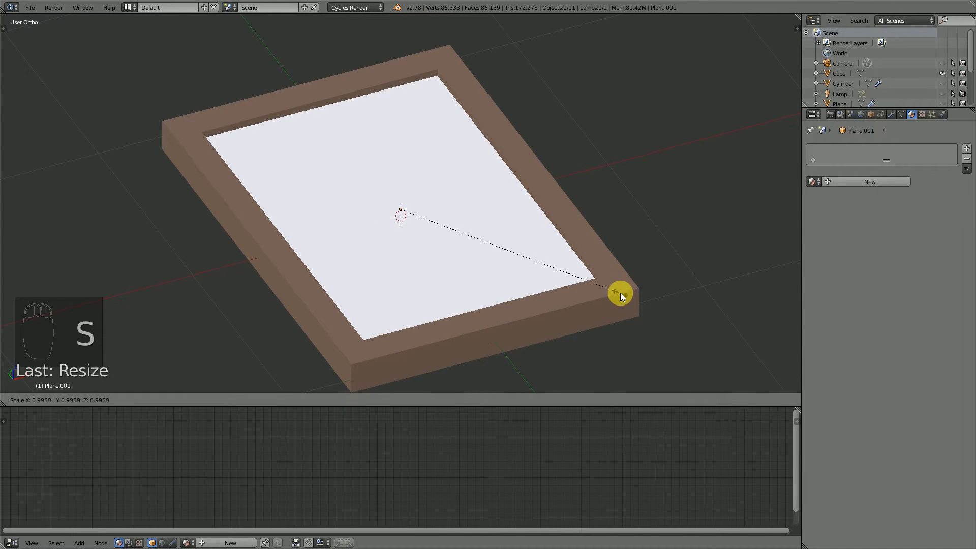
key("y")
left_click(613, 292)
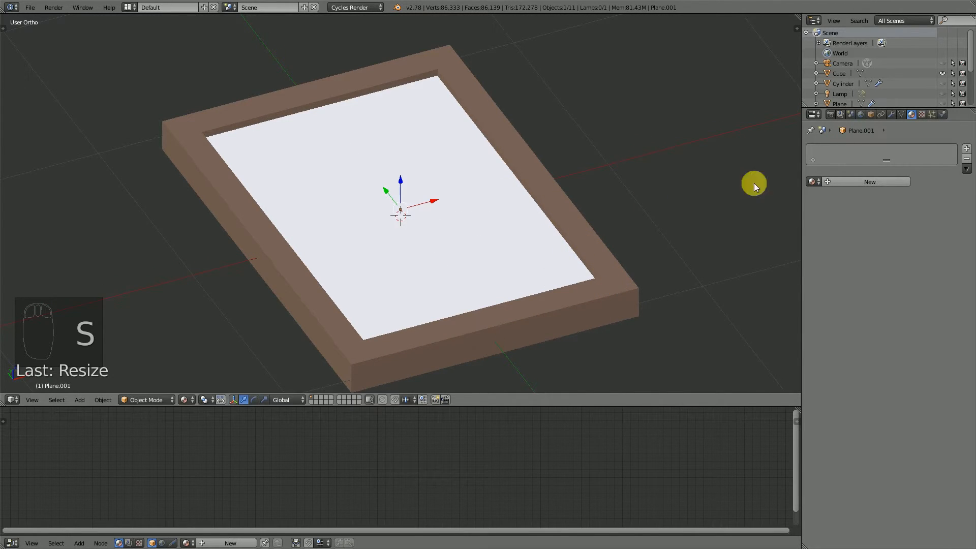
Give the plane a new material named glass and move its Material Output node farther from the shader node.
left_click(967, 149)
left_click(833, 181)
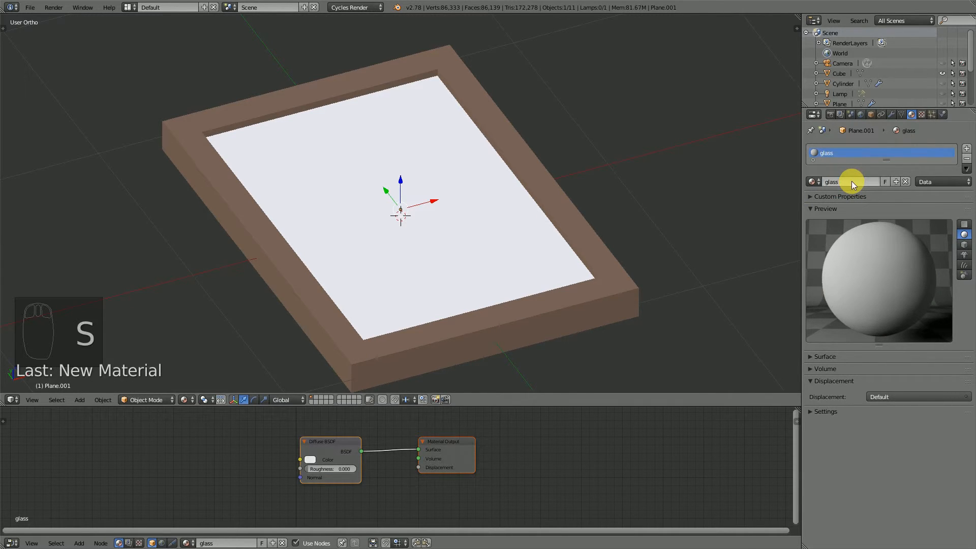
right_click_drag(422, 461, 505, 461)
right_click(333, 452)
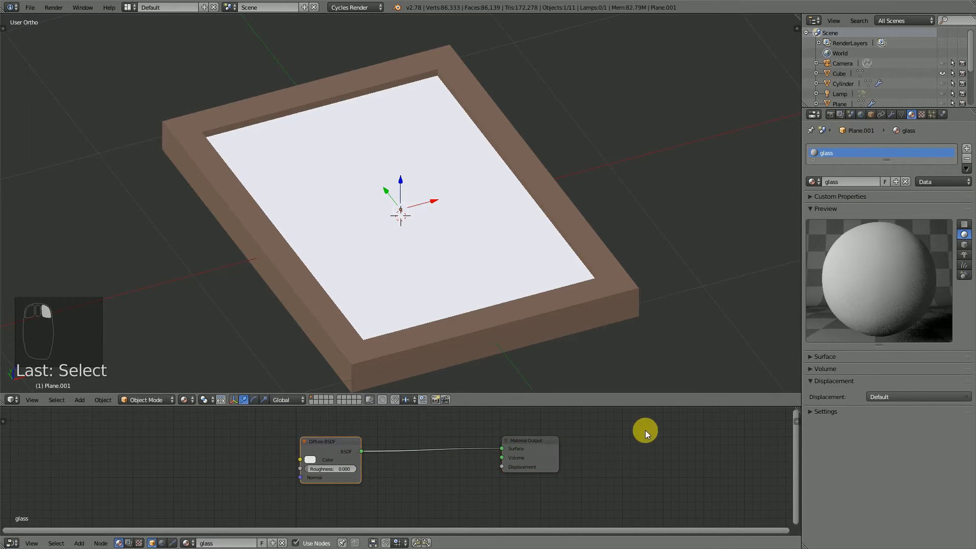
Set the glass material's surface to Glass BSDF and save the file.
left_click(814, 357)
left_click(882, 372)
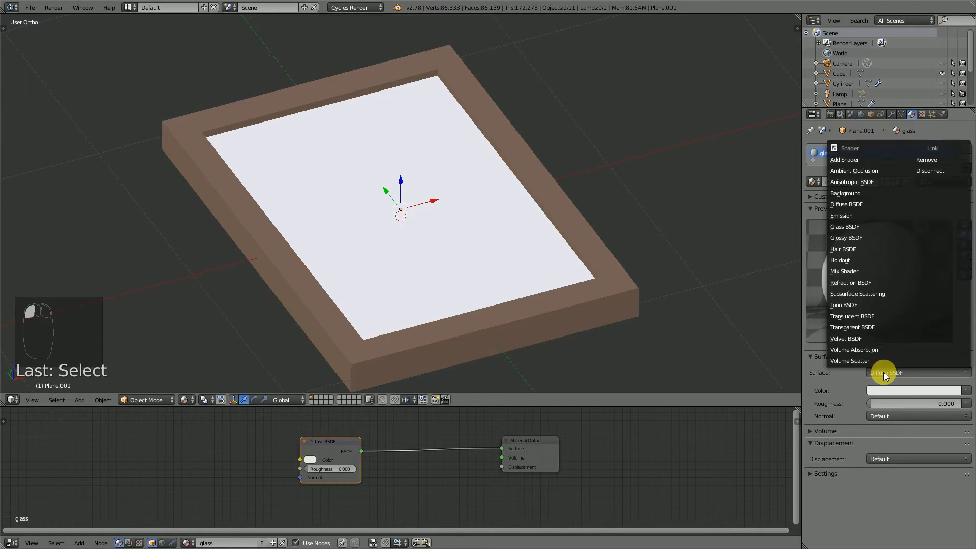
left_click(871, 226)
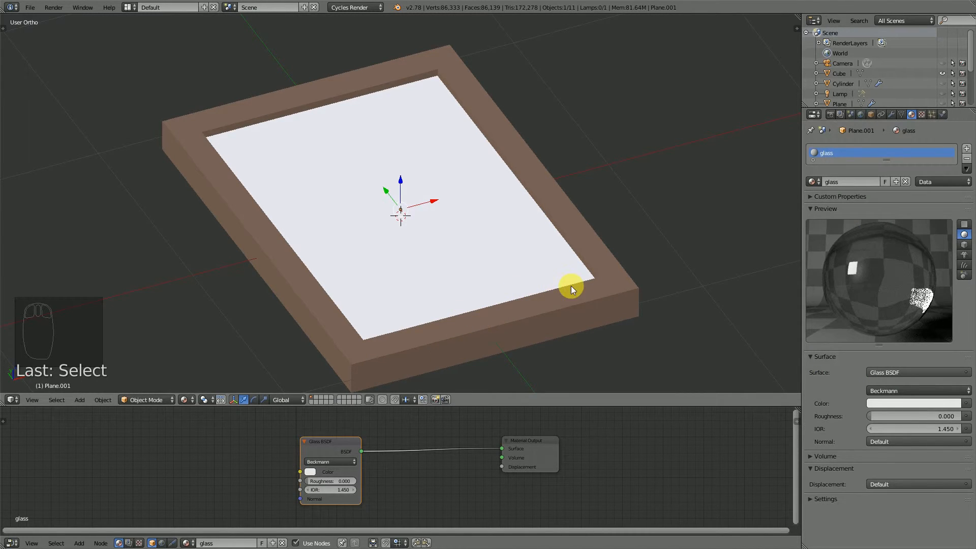
key("ctrl+s")
left_click(550, 257)
Select the frame, picture and glass plane in wireframe display and join them into one object.
middle_click_drag(546, 255, 463, 236)
key("z")
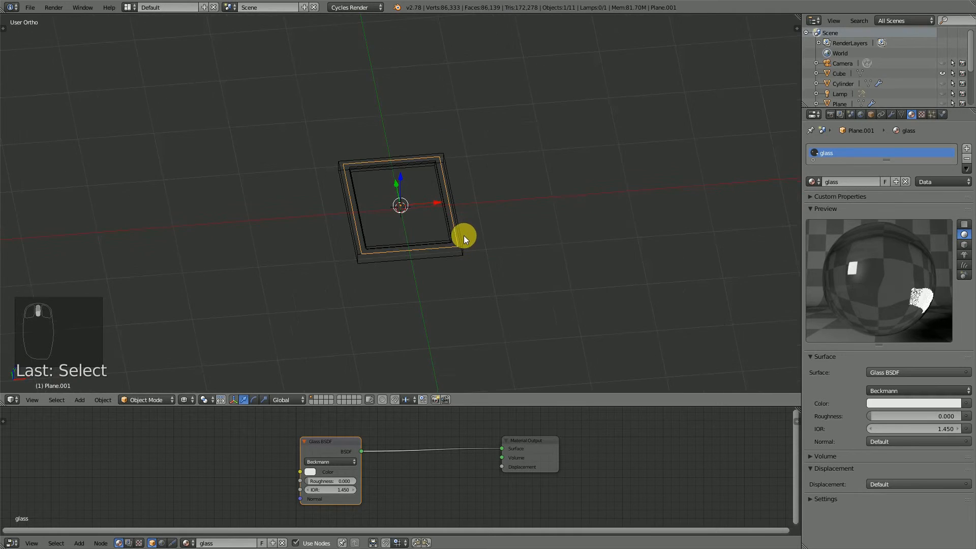
scroll(467, 234, "down", 5)
scroll(464, 236, "up", 6)
key("a")
key("a")
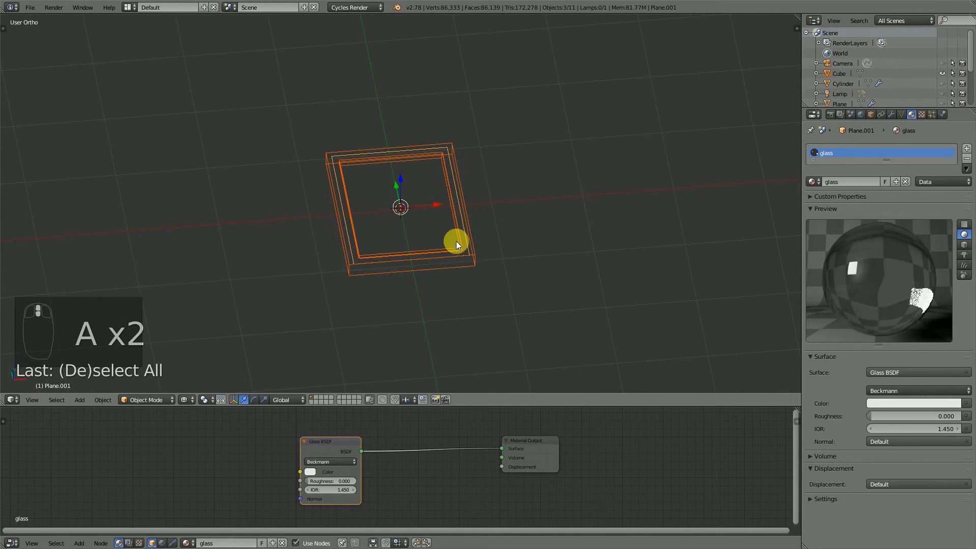
scroll(456, 245, "up", 2)
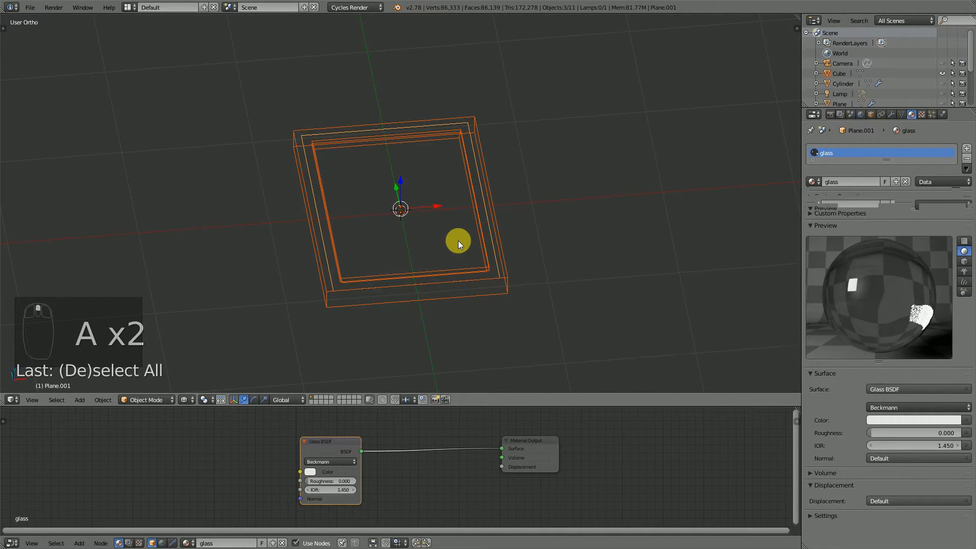
key("ctrl+j")
key("z")
middle_click_drag(404, 239, 392, 269)
Check the joined frame in Material and Rendered shading, return to Material shading and save the file.
left_click(184, 398)
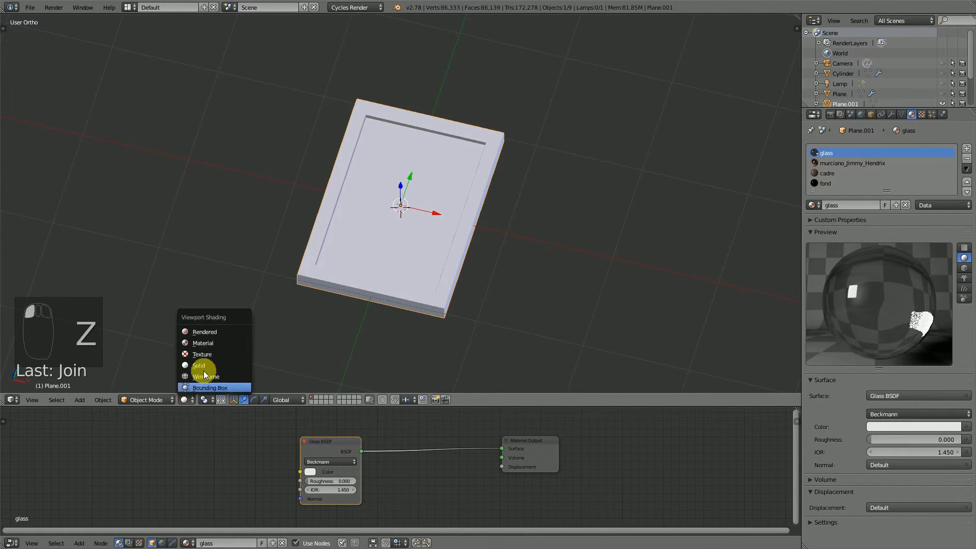
left_click(214, 346)
mouse_move(444, 218)
middle_mouse_down()
mouse_move(440, 201)
mouse_move(505, 213)
mouse_move(483, 196)
mouse_move(398, 200)
mouse_move(440, 235)
middle_mouse_up()
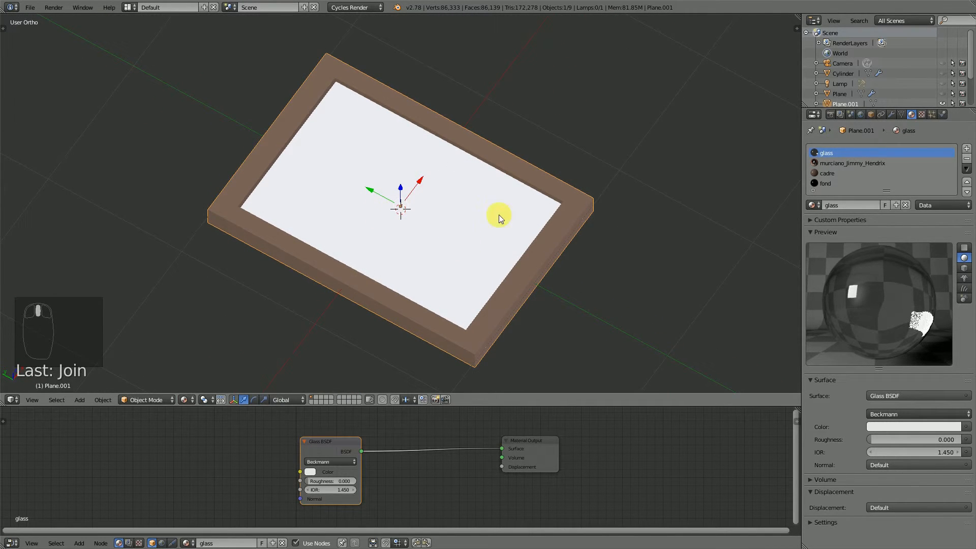
key("shift+z")
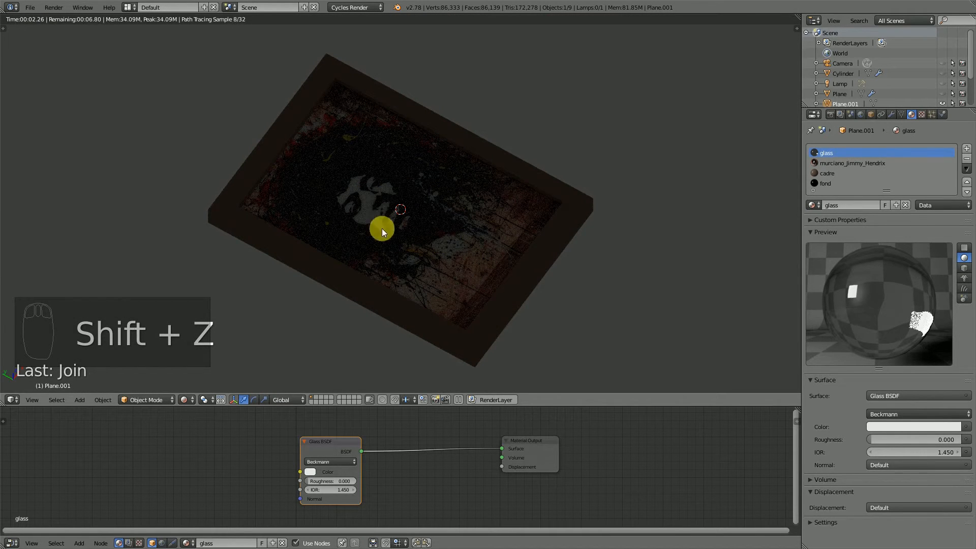
key("shift+z")
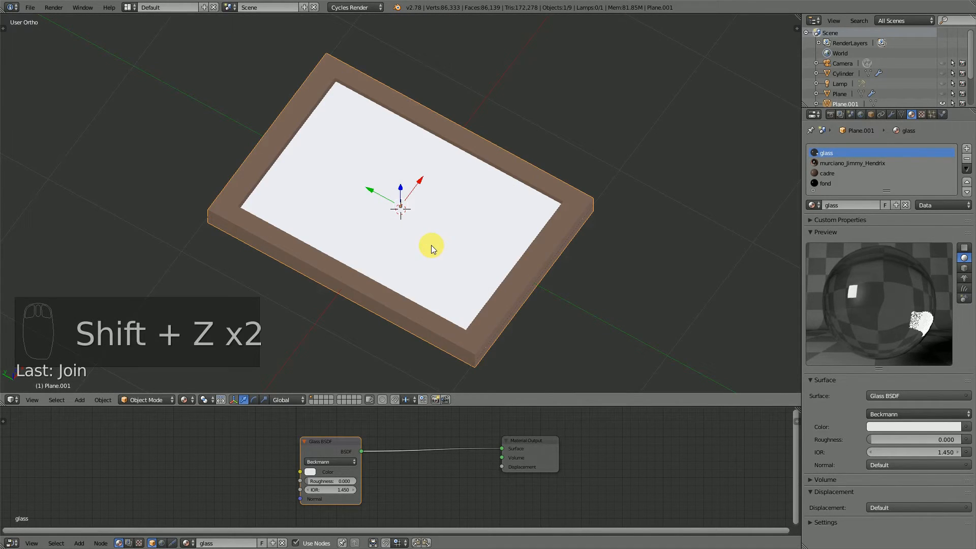
key("ctrl+s")
Add a Bevel modifier to the joined picture frame.
middle_click_drag(523, 244, 520, 223)
scroll(519, 228, "up", 4)
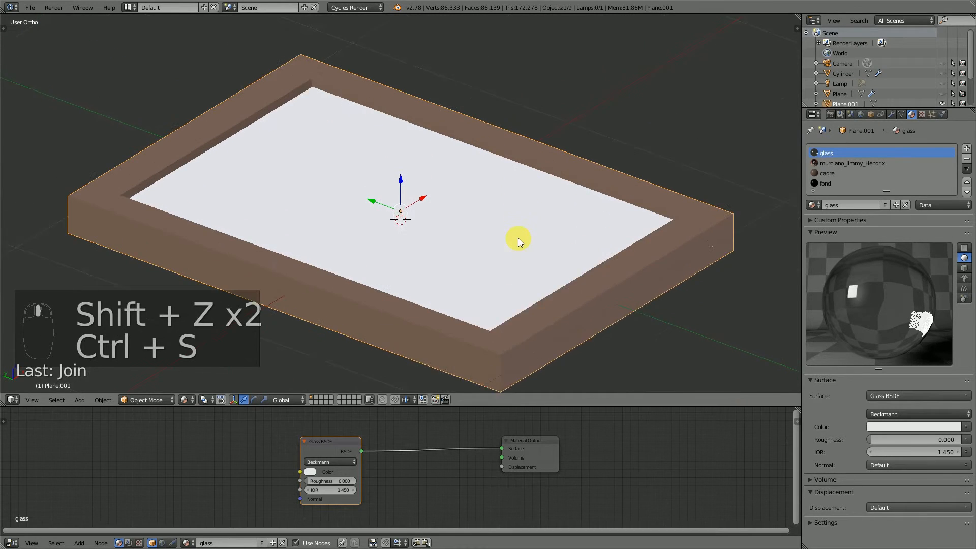
left_click(892, 115)
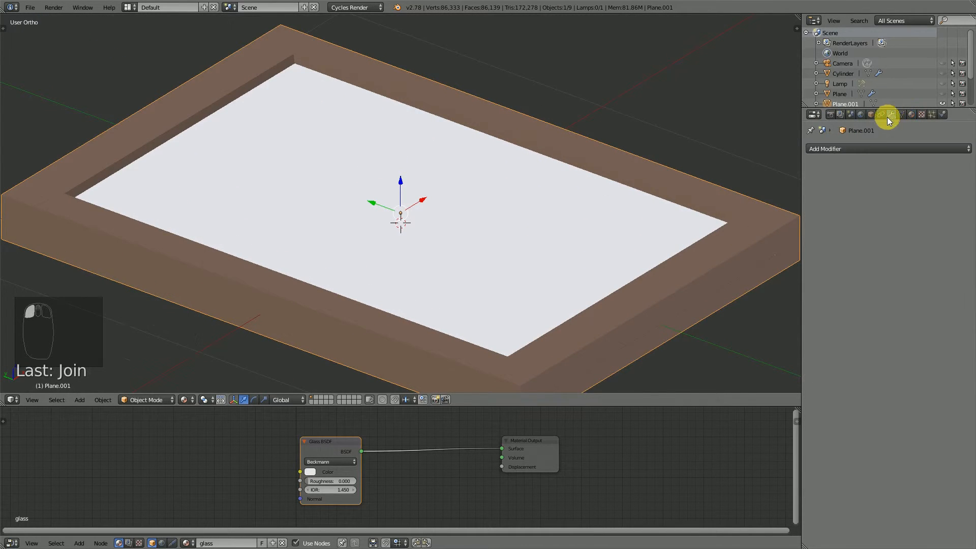
left_click(835, 148)
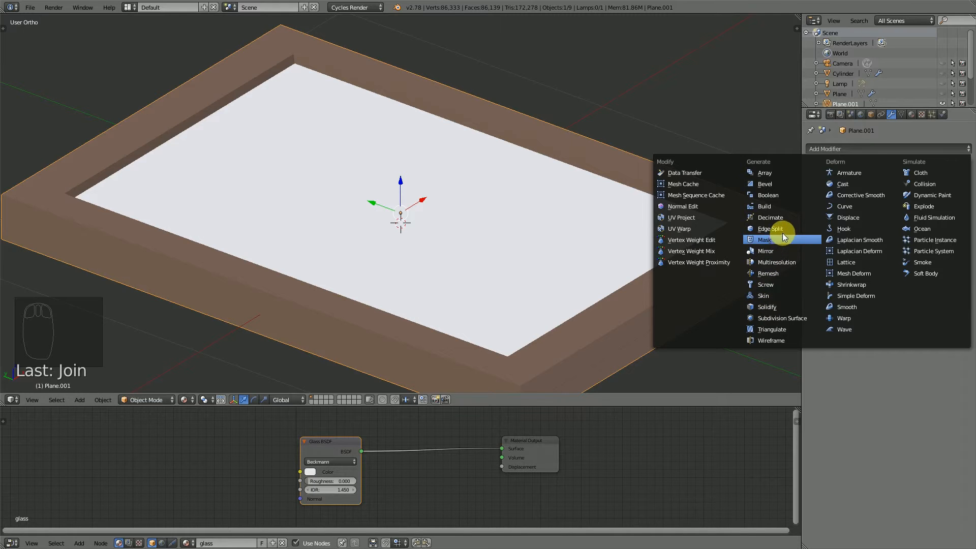
left_click(781, 186)
middle_click_drag(286, 109, 334, 99)
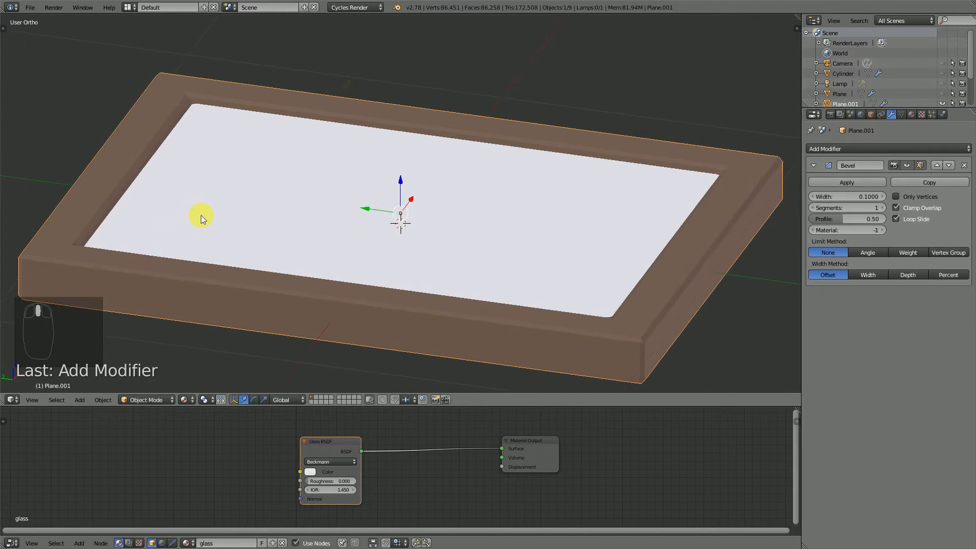
scroll(216, 238, "down", 1)
Turn the Bevel modifier's viewport display off and on again to compare the frame's edges.
left_click(908, 167)
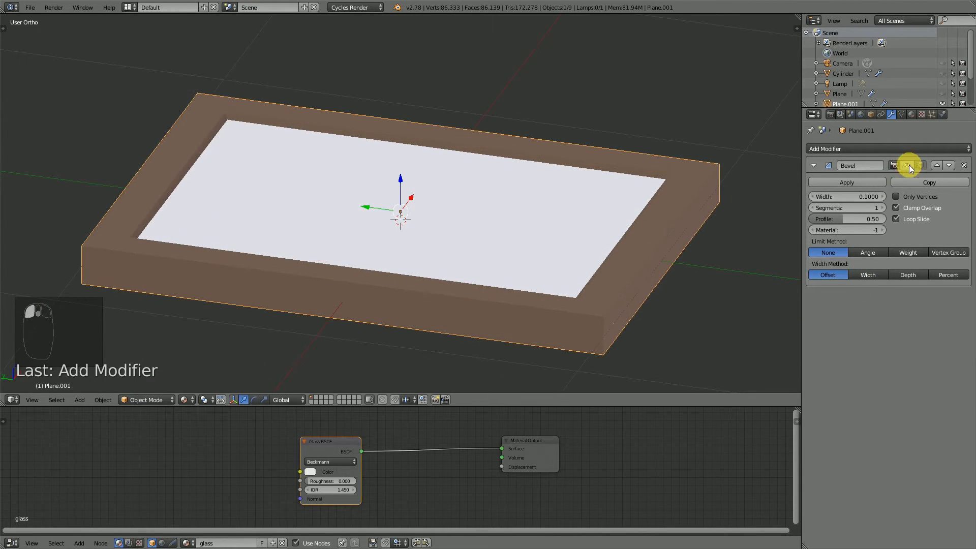
scroll(646, 300, "up", 1)
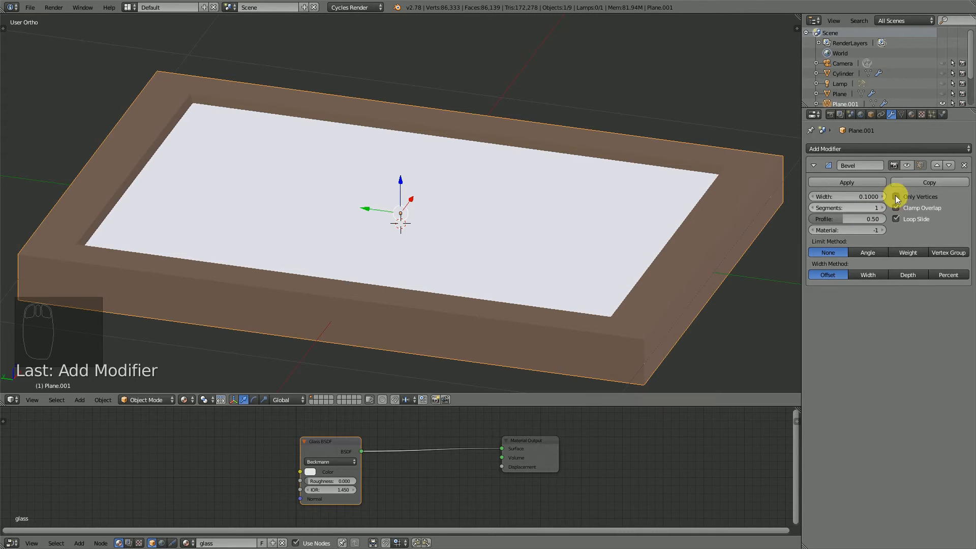
left_click(907, 166)
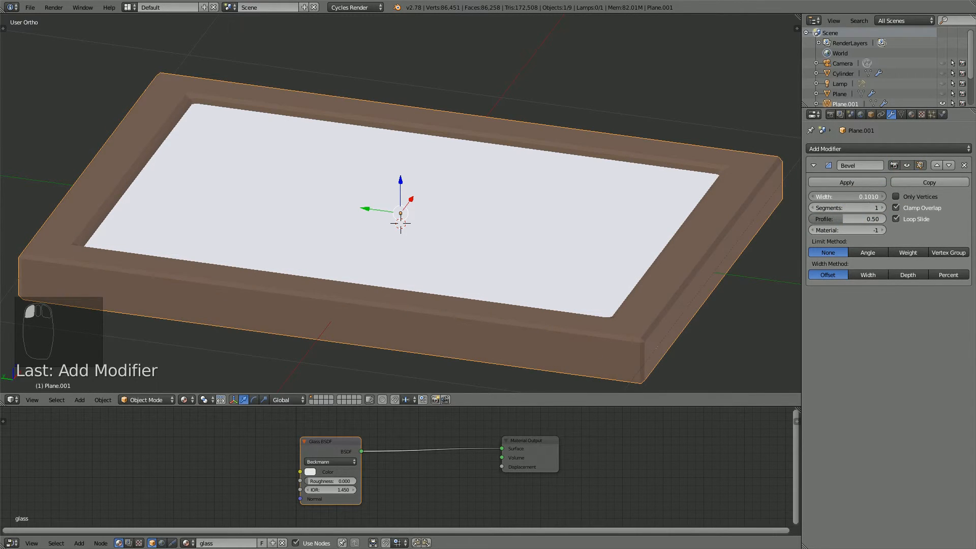
Try two Bevel segments on the picture frame at width 0.1 and return to one segment.
left_click_drag(868, 197, 865, 197)
left_click(883, 208)
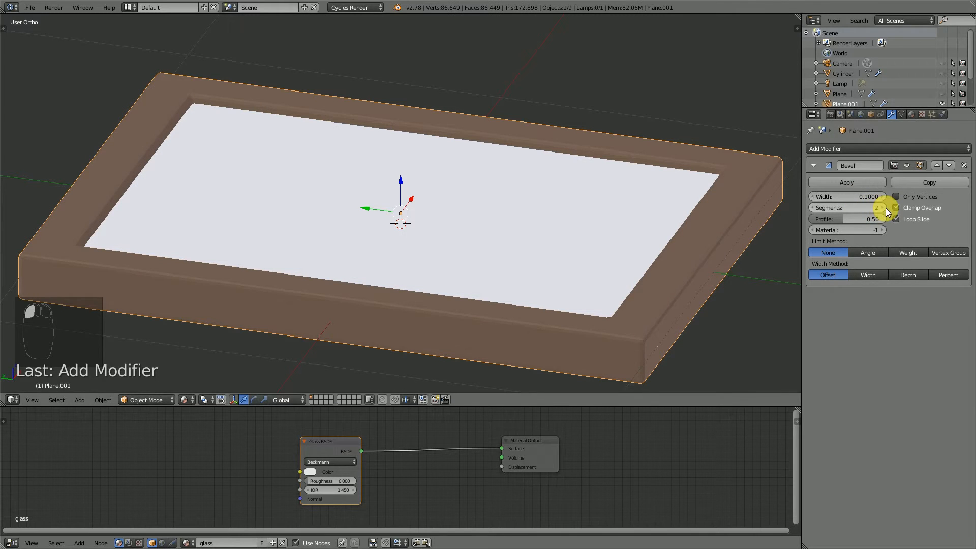
left_click(812, 208)
Raise the picture frame along Z and rotate it 90 degrees about X to stand it upright.
scroll(687, 260, "down", 1)
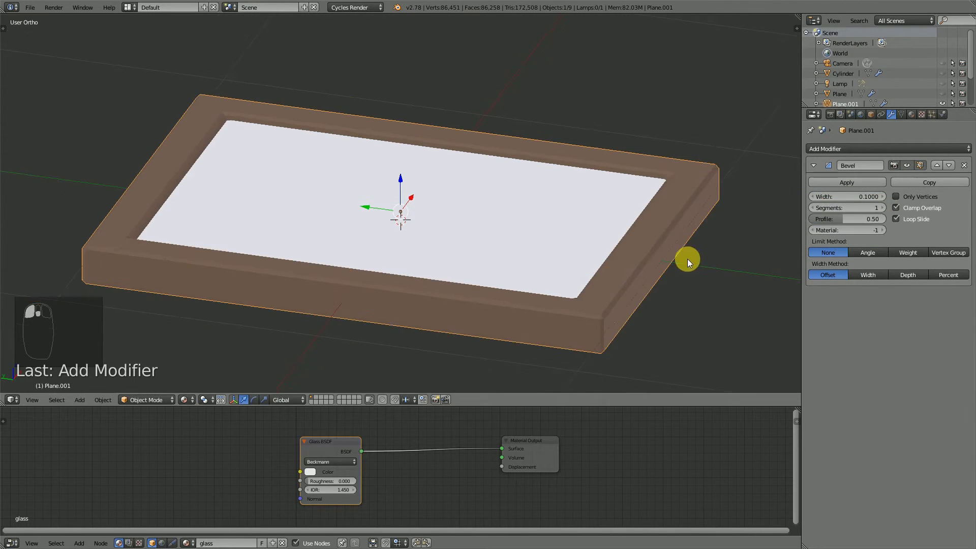
middle_click_drag(687, 260, 602, 224)
scroll(617, 198, "down", 4)
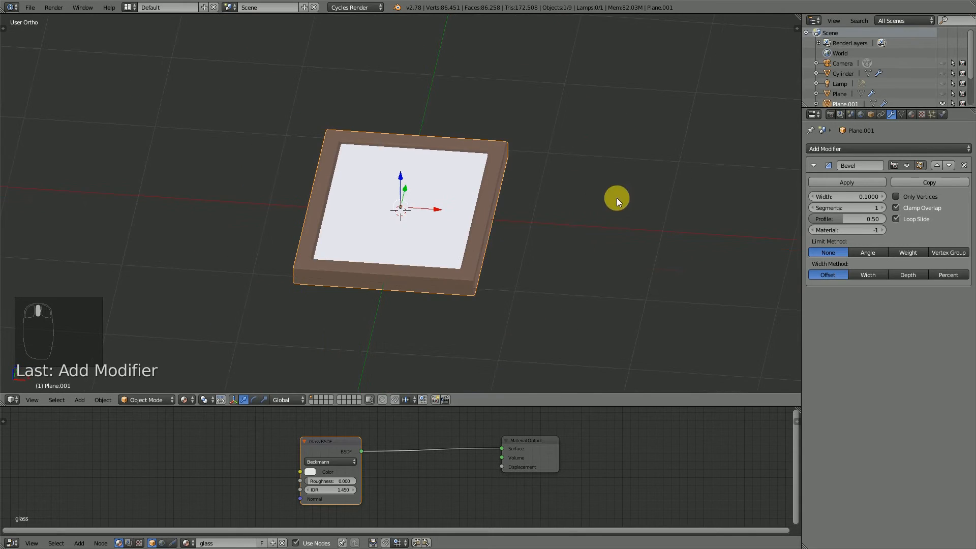
mouse_move(483, 241)
middle_mouse_down()
mouse_move(437, 252)
mouse_move(501, 241)
middle_mouse_up()
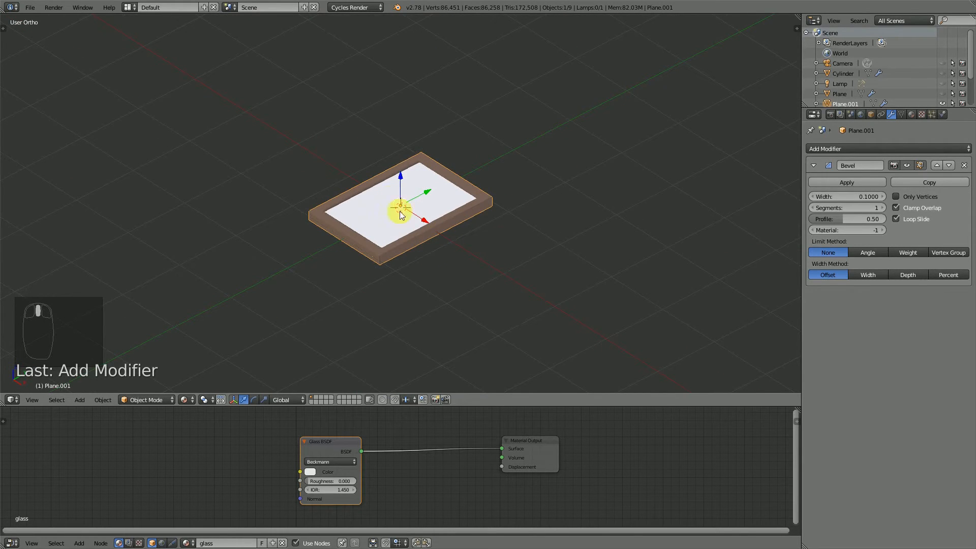
left_click_drag(404, 178, 399, 121)
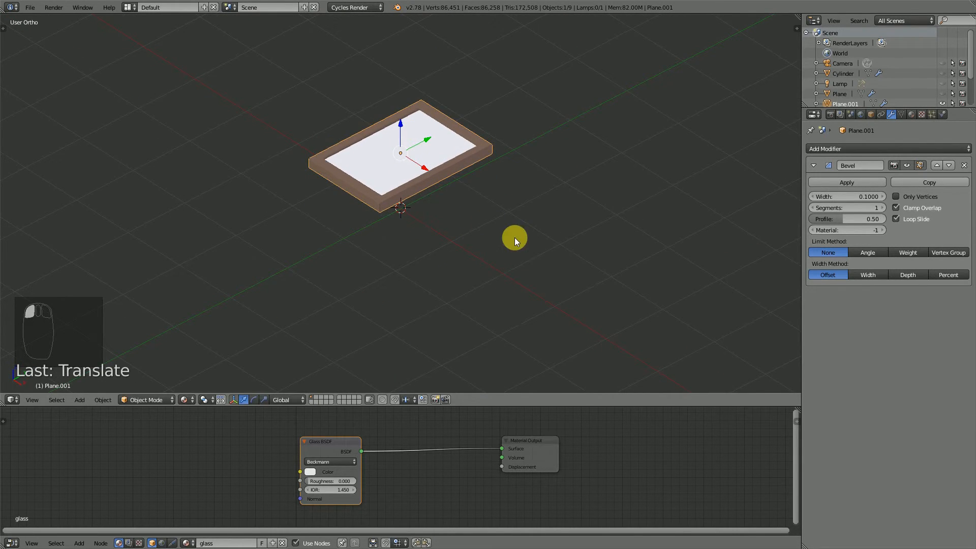
type("rx")
type("90")
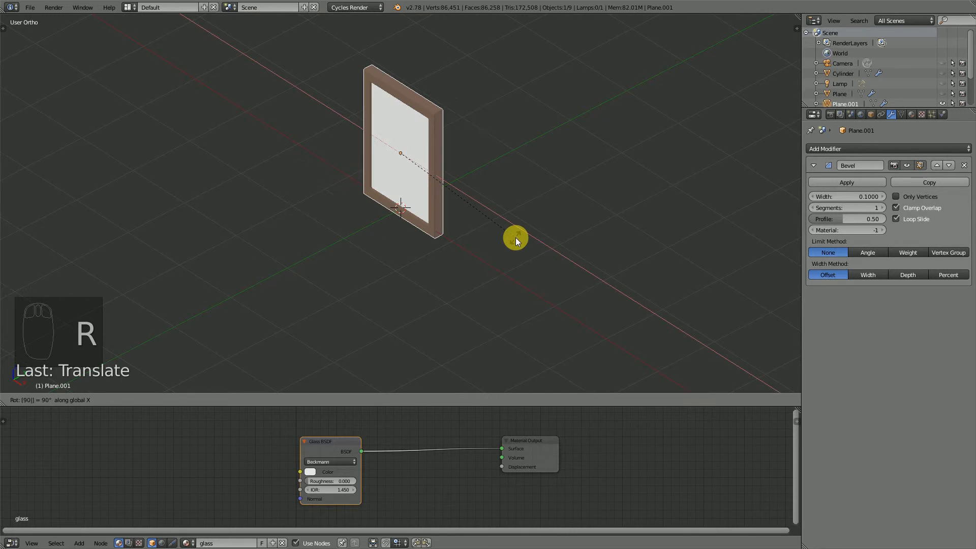
left_click(515, 237)
middle_click_drag(524, 232, 450, 245)
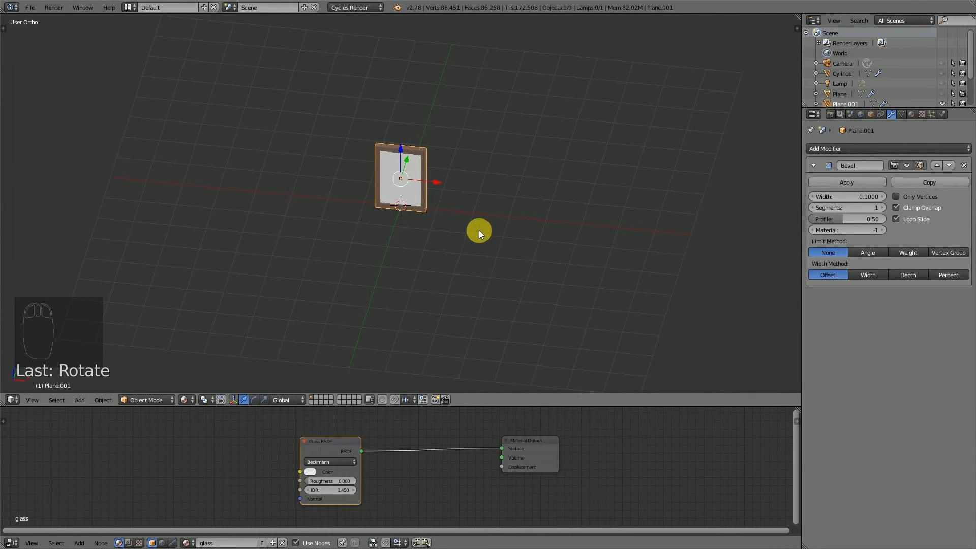
Unhide all objects and move the picture frame along X to the space between the lamp and the large vase.
key("alt+h")
middle_click_drag(446, 215, 427, 174)
right_click(413, 148)
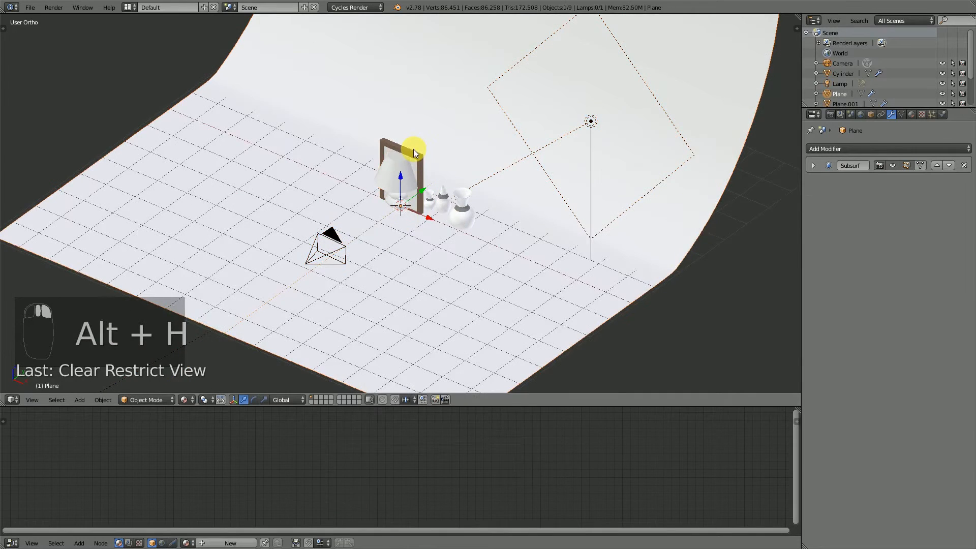
left_click_drag(429, 218, 442, 187)
right_click(441, 222)
right_click(413, 158)
middle_click_drag(438, 219, 474, 206)
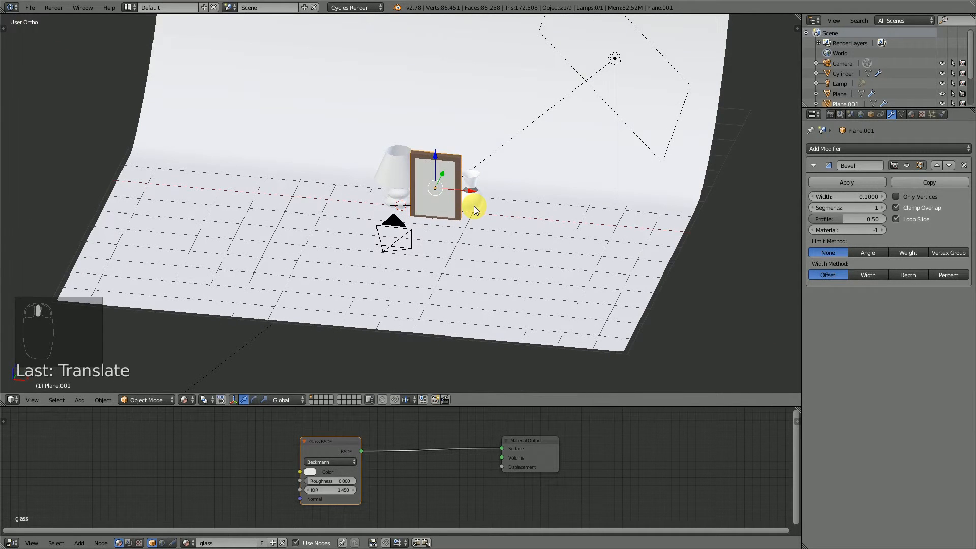
Raise the frame about 0.108 along Z in front view to rest its lower edge on the floor.
key("KP_1")
scroll(485, 206, "up", 6)
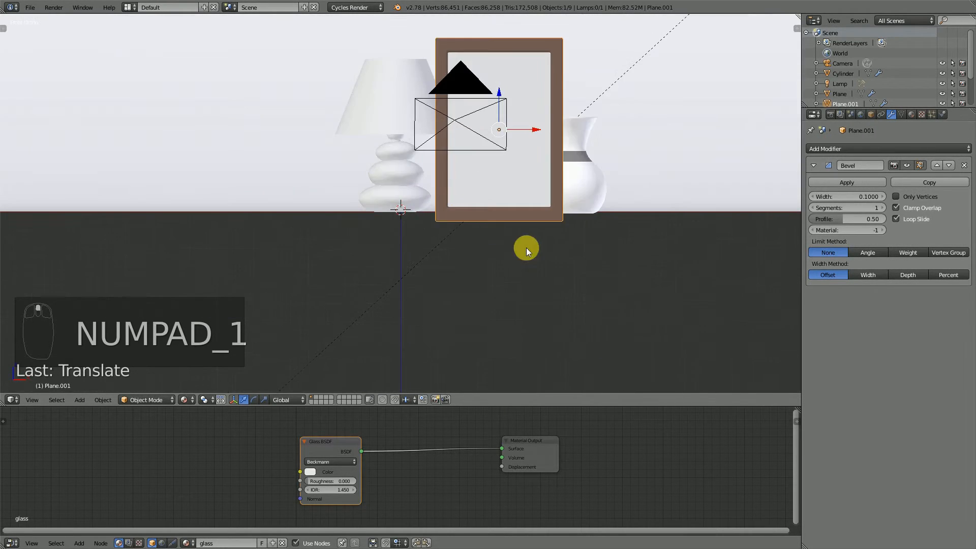
middle_click_drag(575, 181, 526, 241, "shift")
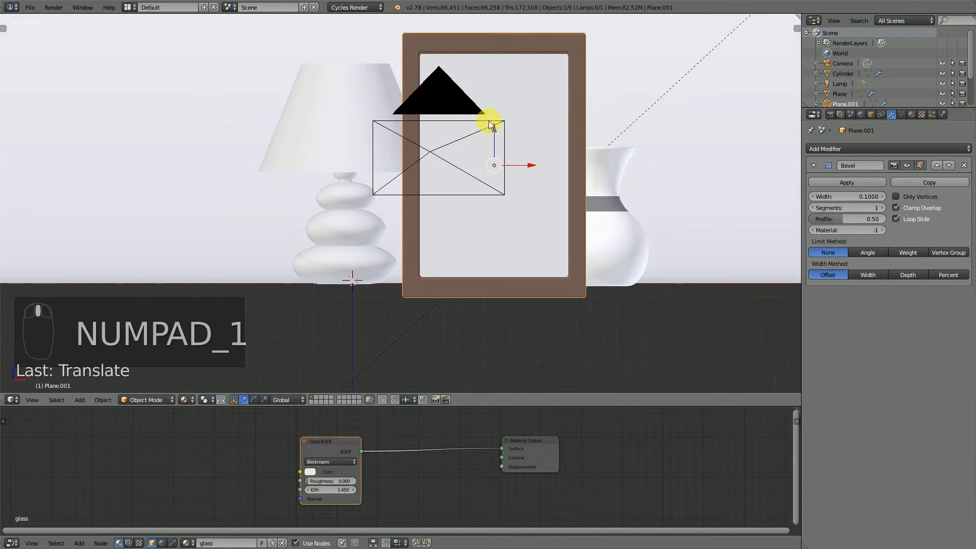
left_click_drag(491, 125, 500, 122)
scroll(527, 262, "up", 4)
middle_click_drag(547, 325, 470, 255, "shift")
scroll(520, 287, "up", 2)
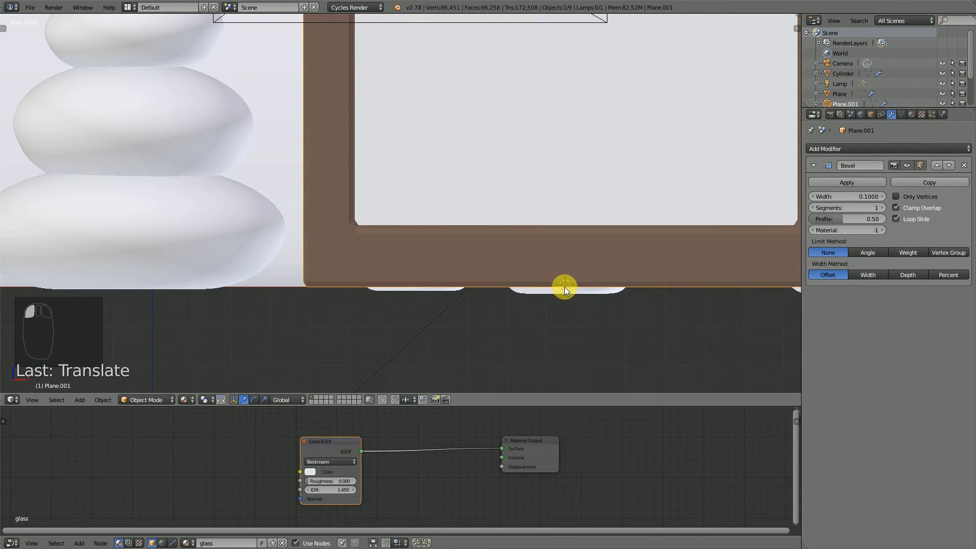
Set the frame's origin to the 3D cursor placed at the middle of its lower edge.
scroll(562, 287, "down", 3)
key("t")
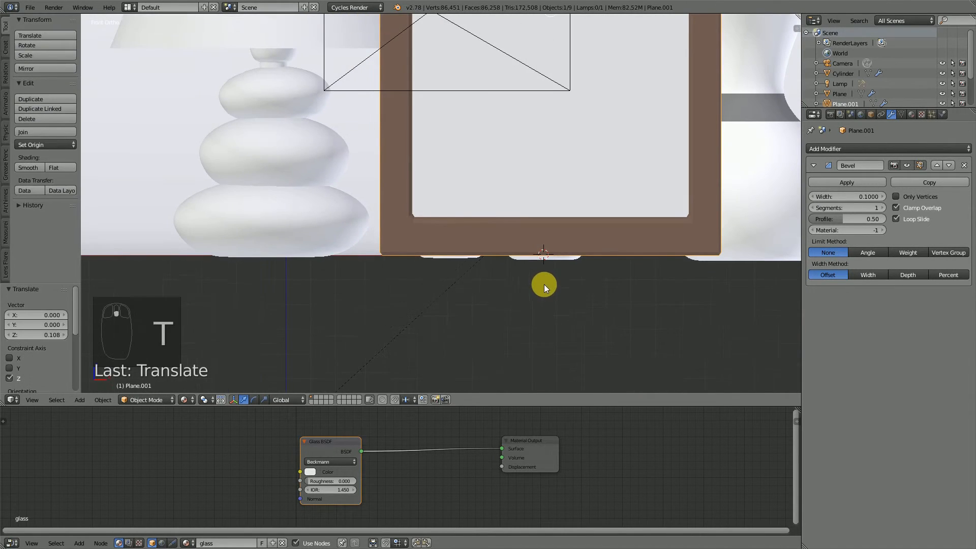
left_click(42, 145)
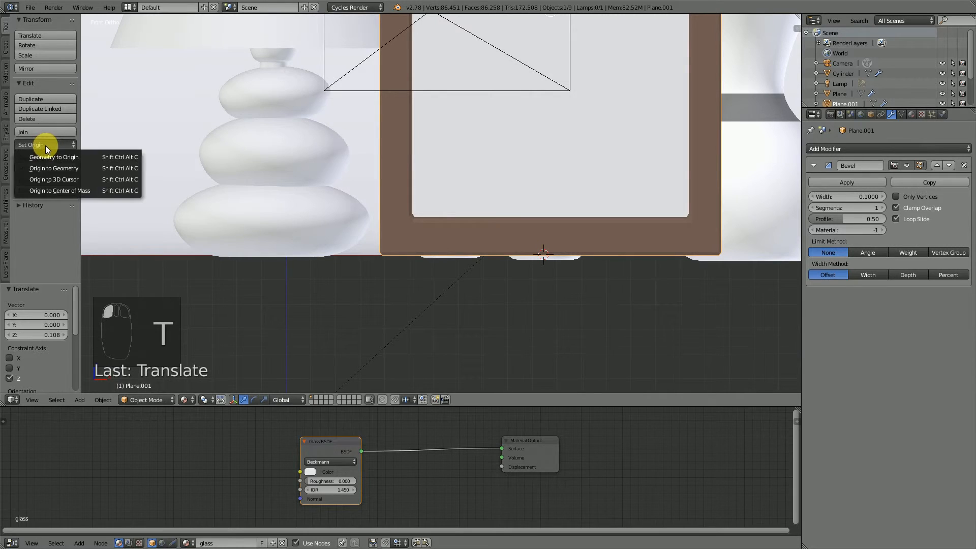
left_click(78, 183)
Scale the picture frame down by a factor of about 0.386.
scroll(585, 227, "down", 5)
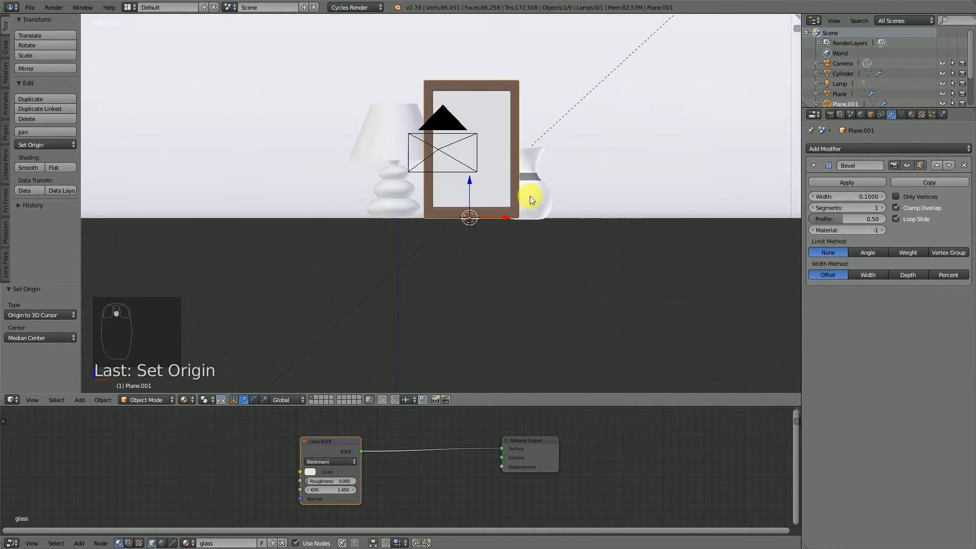
key("s")
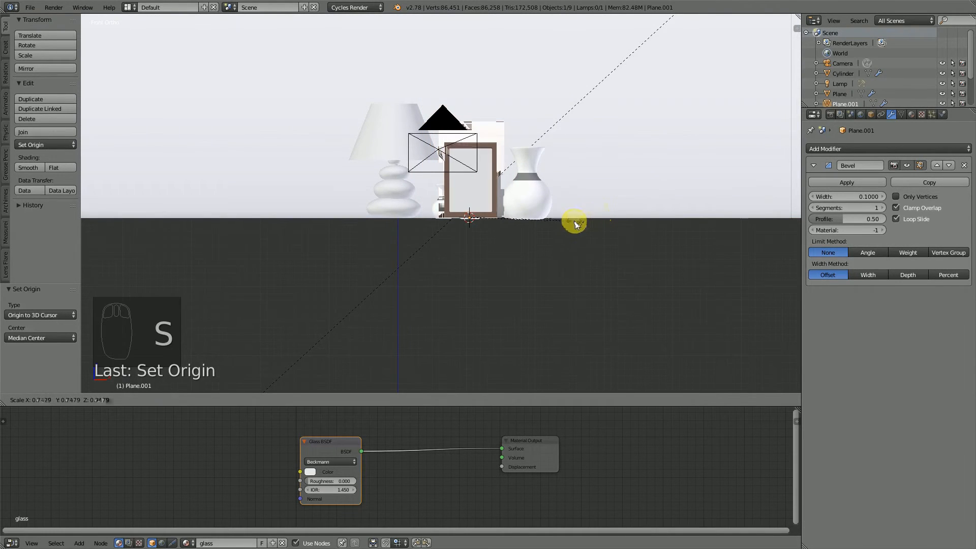
left_click(544, 220)
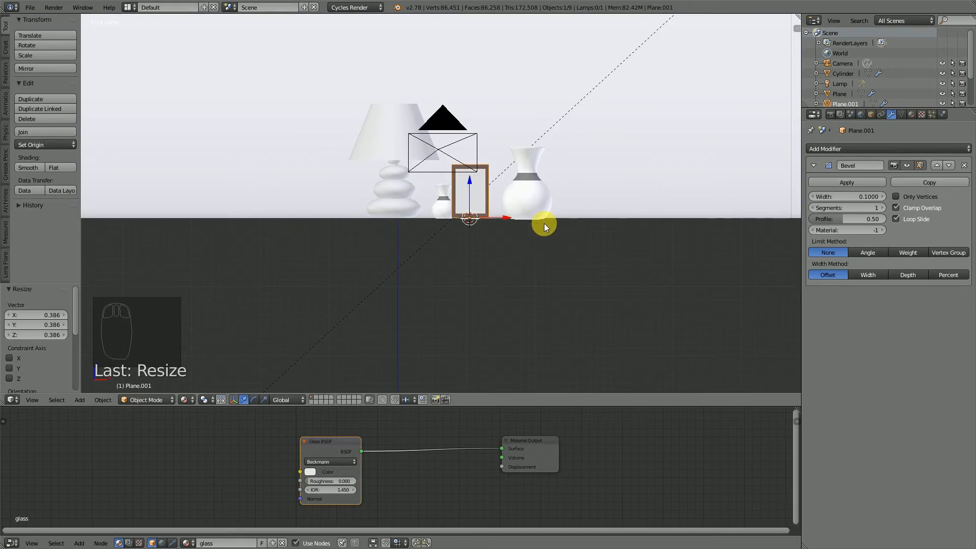
Move the frame about 0.564 along Y toward the vases and scale it down again by about 0.692.
middle_click_drag(544, 220, 492, 218)
scroll(463, 234, "up", 3)
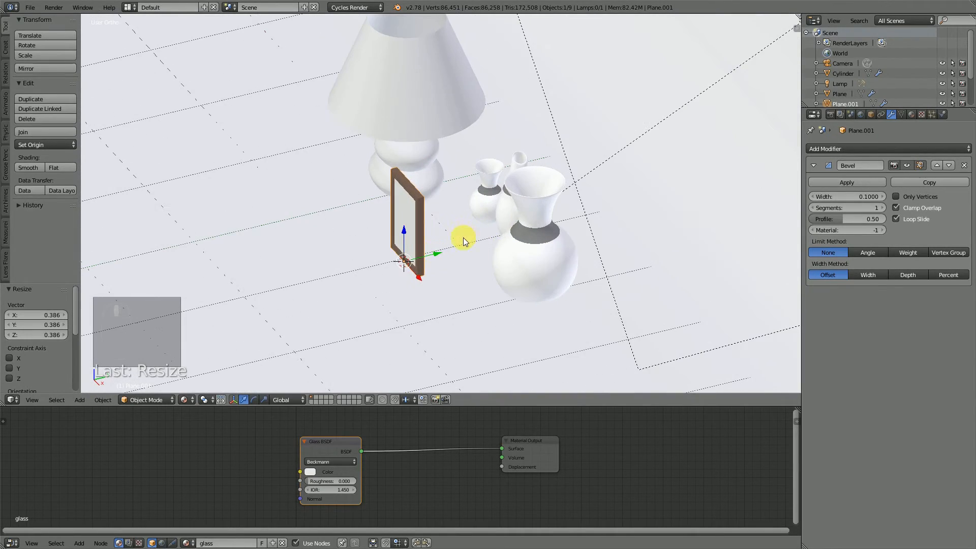
left_click_drag(437, 255, 479, 236)
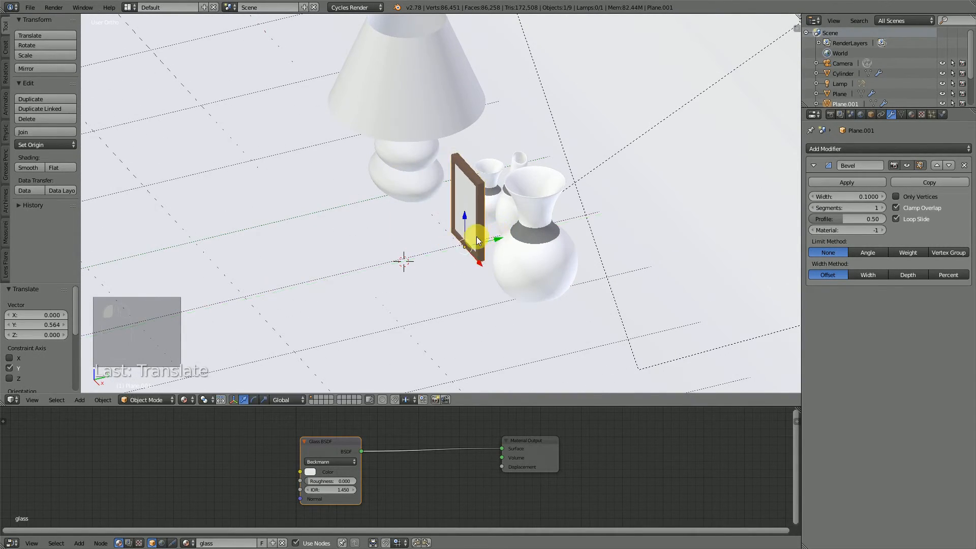
middle_click_drag(479, 235, 595, 211)
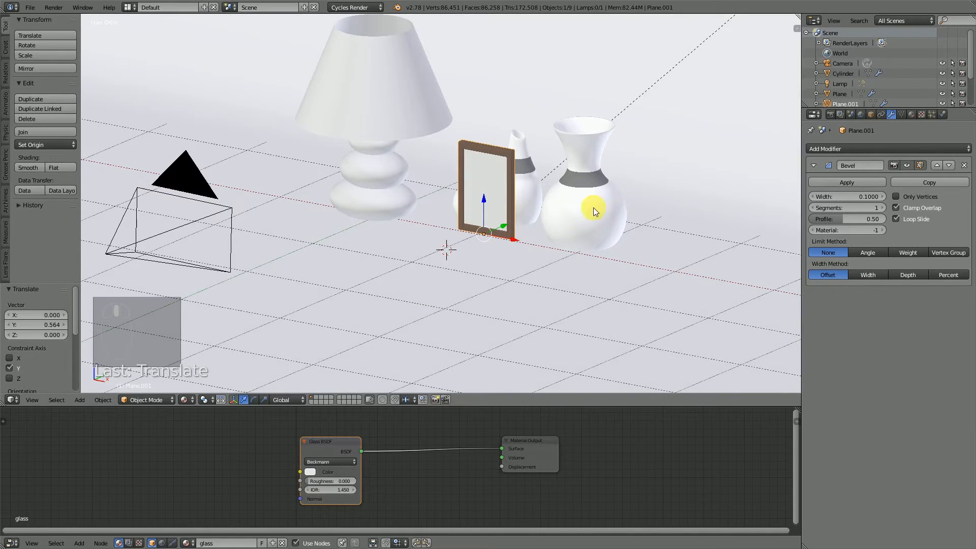
left_click(573, 228)
Hide the curved backdrop plane to leave the lamp, vases and frame unobstructed.
middle_click_drag(463, 253, 470, 276)
scroll(525, 236, "down", 5)
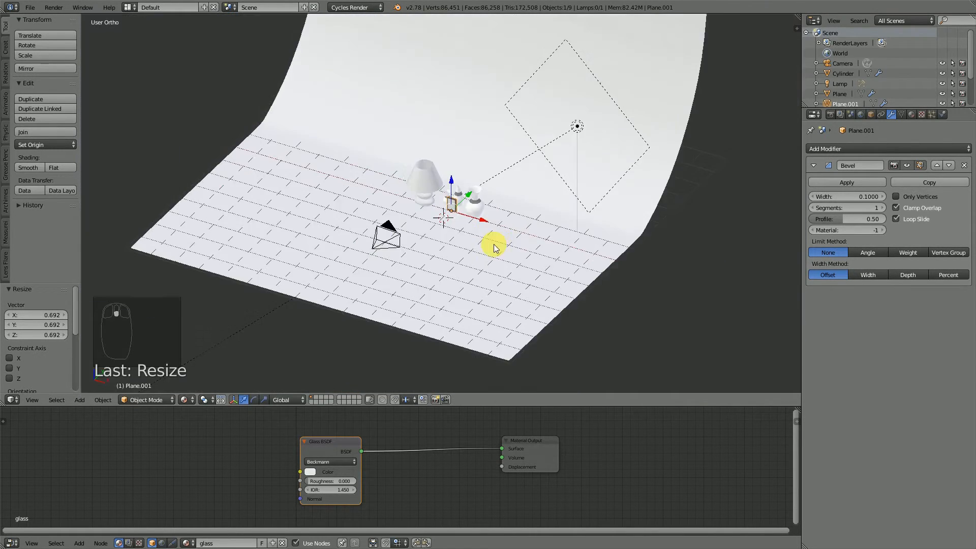
right_click(534, 222)
key("h")
scroll(505, 246, "up", 6)
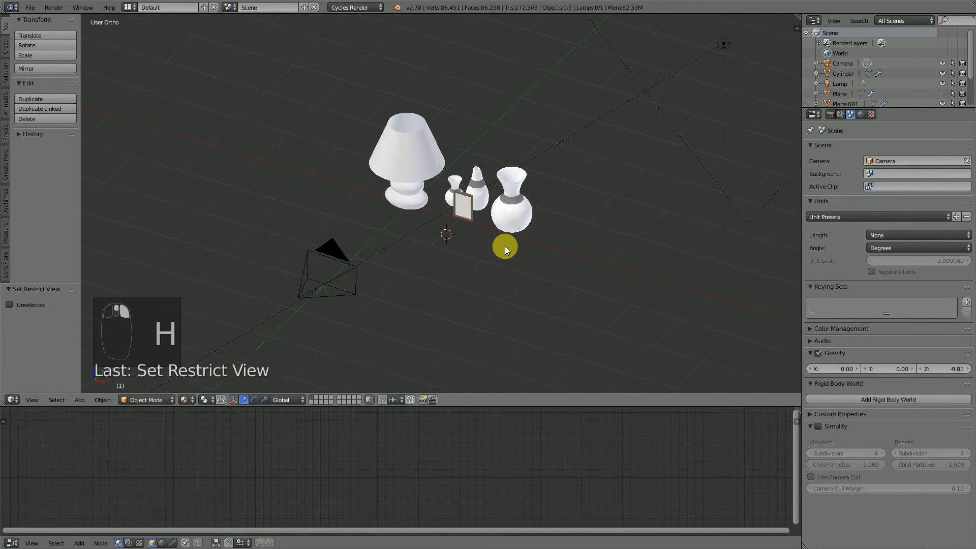
Tilt the frame backward about the X axis and move it about -0.285 along X toward the lamp.
right_click(519, 242)
middle_click_drag(540, 254, 491, 240)
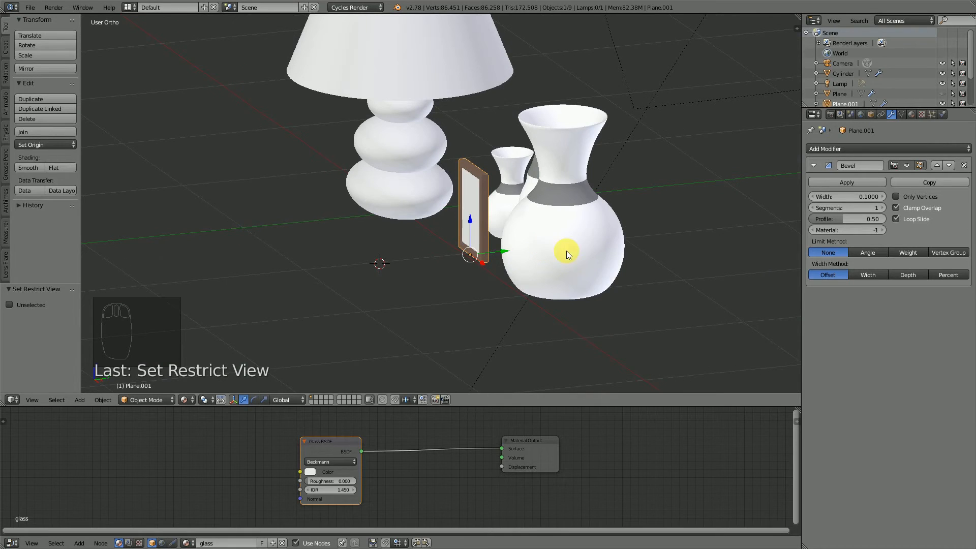
key("r")
key("x")
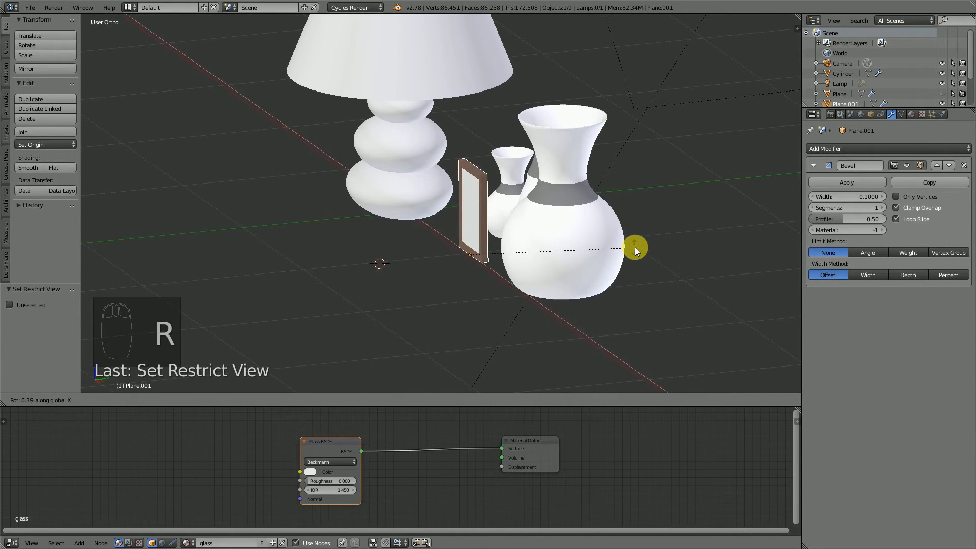
left_click(630, 304)
middle_click_drag(630, 305, 536, 264)
left_click_drag(543, 243, 492, 235)
middle_click_drag(493, 236, 464, 240)
Move the tall narrow vase about 0.269 and the small vase about 0.122 along X.
right_click(539, 174)
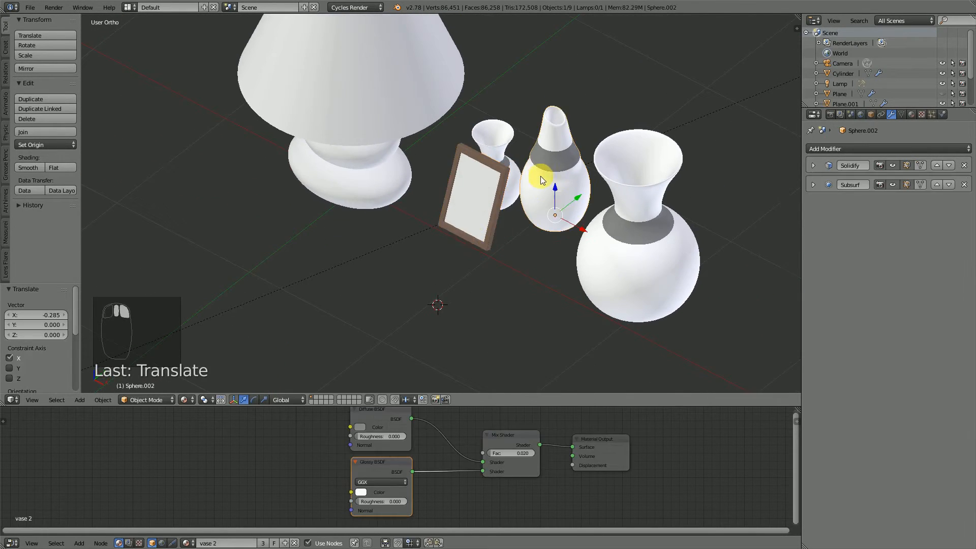
left_click_drag(578, 229, 612, 242)
scroll(613, 246, "up", 1)
middle_click_drag(612, 249, 577, 254)
scroll(661, 249, "down", 3)
right_click(519, 137)
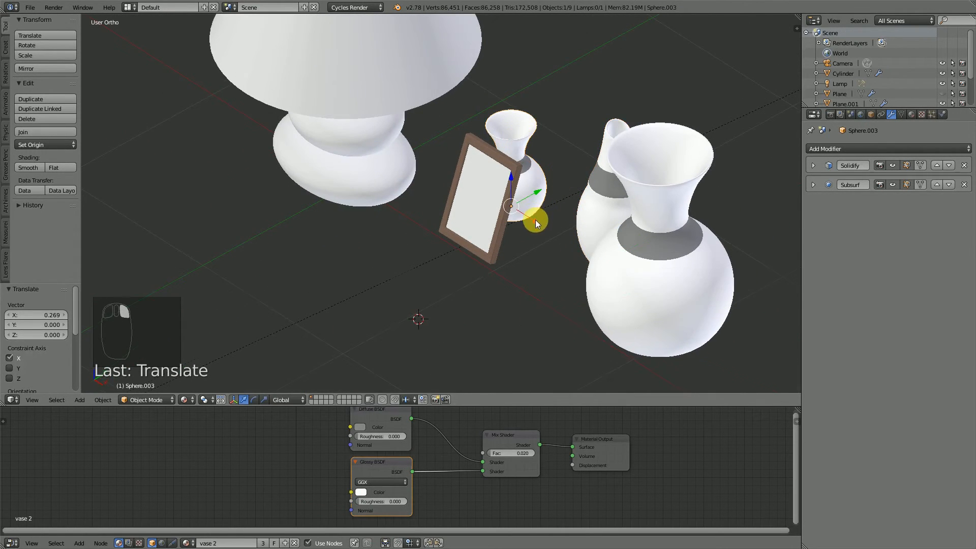
left_click_drag(536, 215, 550, 229)
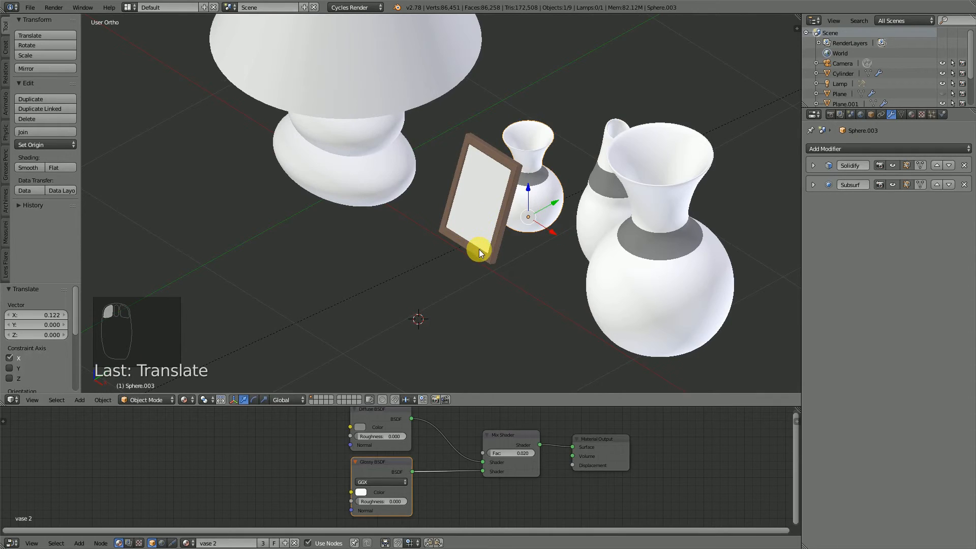
Hide the large round vase and the tall narrow vase.
right_click(478, 249)
middle_click_drag(479, 249, 547, 241)
right_click(547, 241)
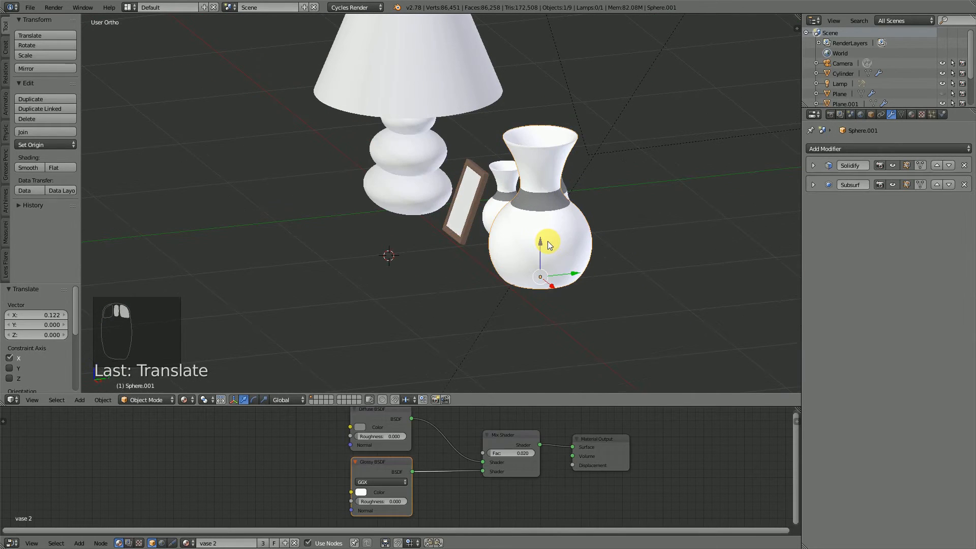
key("h")
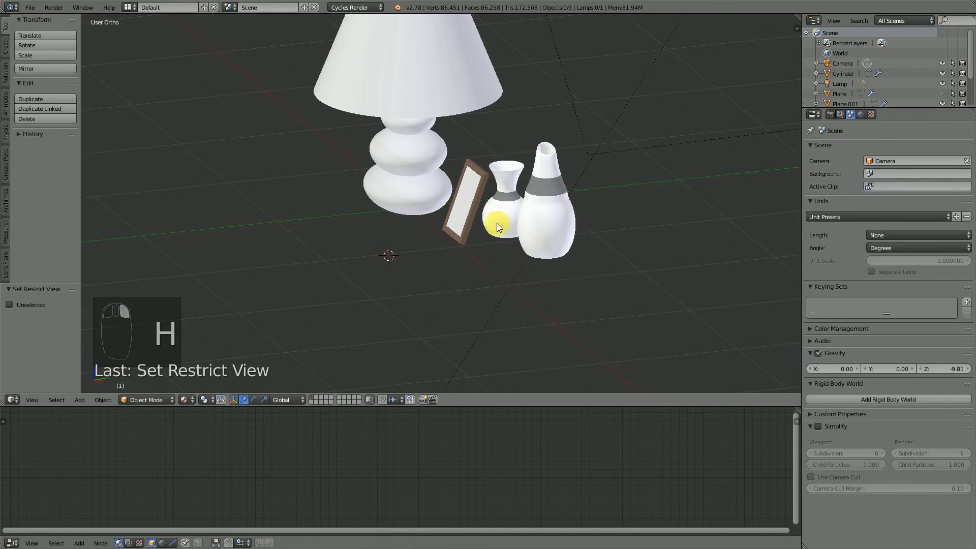
right_click(555, 217)
key("h")
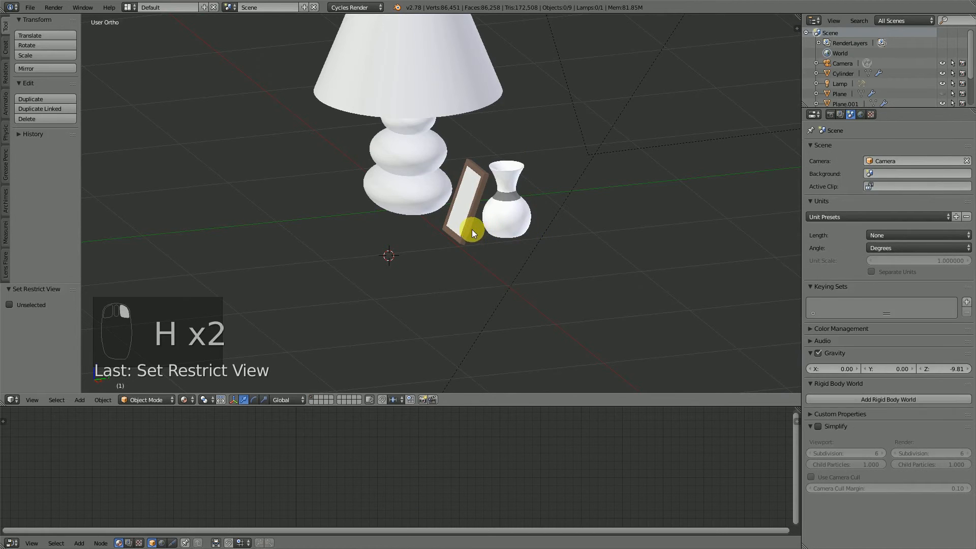
Move the frame about 0.075 along Y in right view and rotate it about -1.045 degrees to lean on the small vase.
right_click(472, 231)
key("KP_3")
scroll(474, 243, "up", 7)
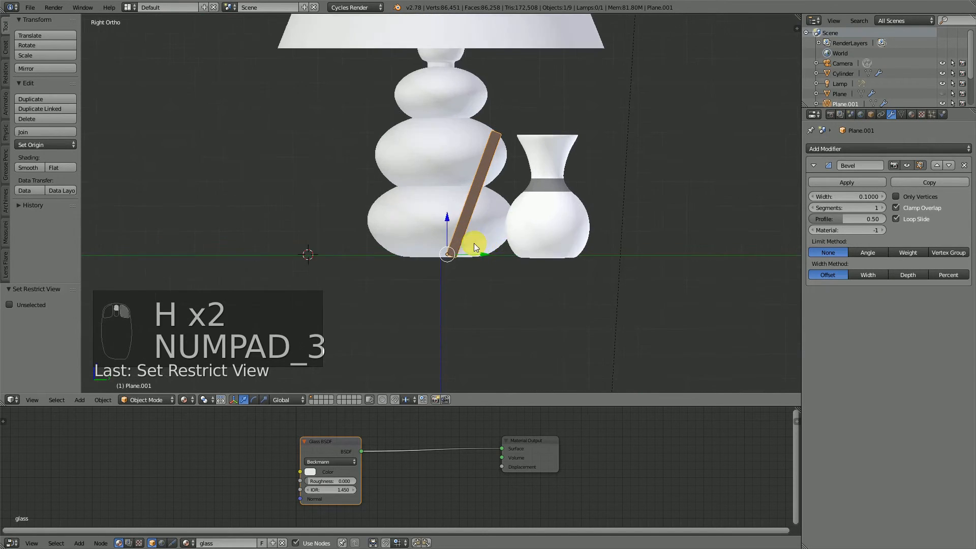
left_click_drag(494, 309, 530, 319)
key("r")
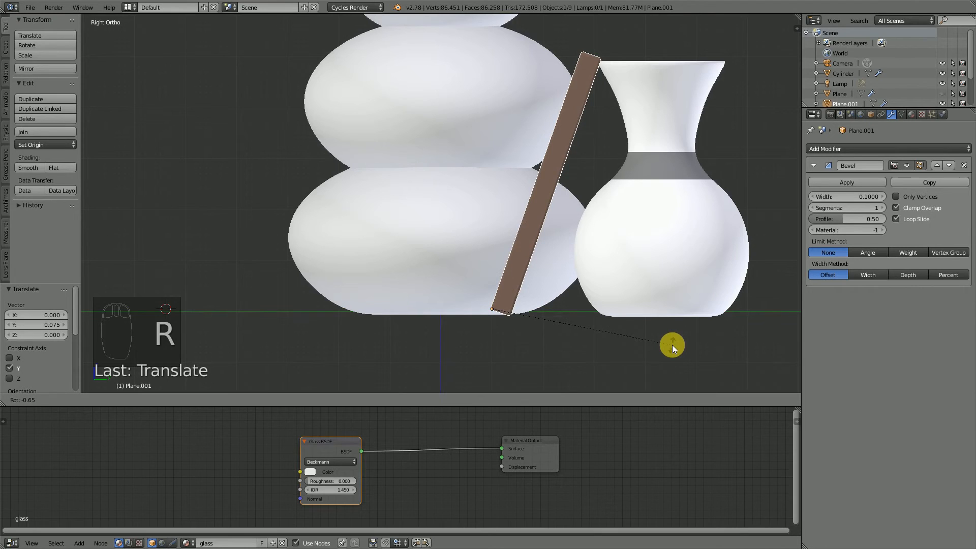
left_click(671, 297)
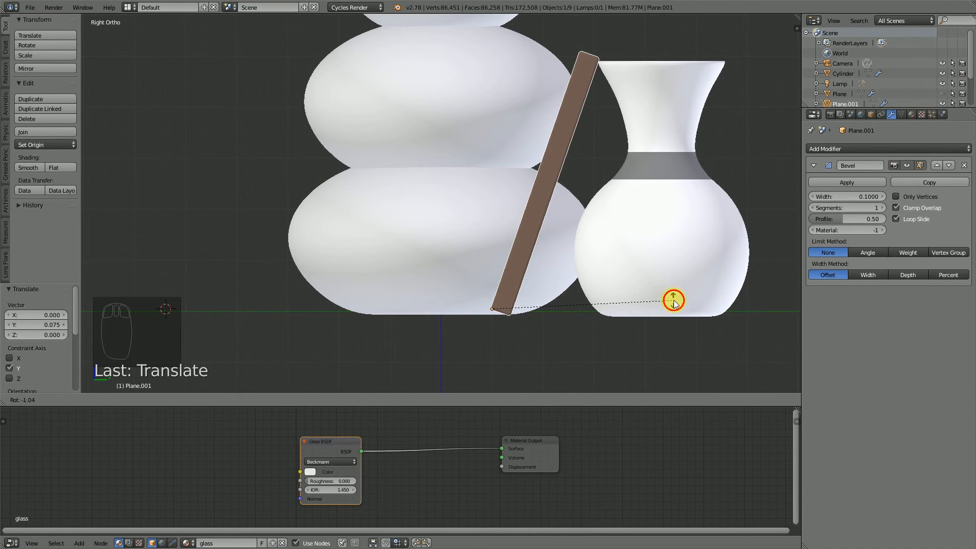
Rotate the picture frame about -14.6 degrees around the global Z axis.
middle_click_drag(570, 258, 401, 251)
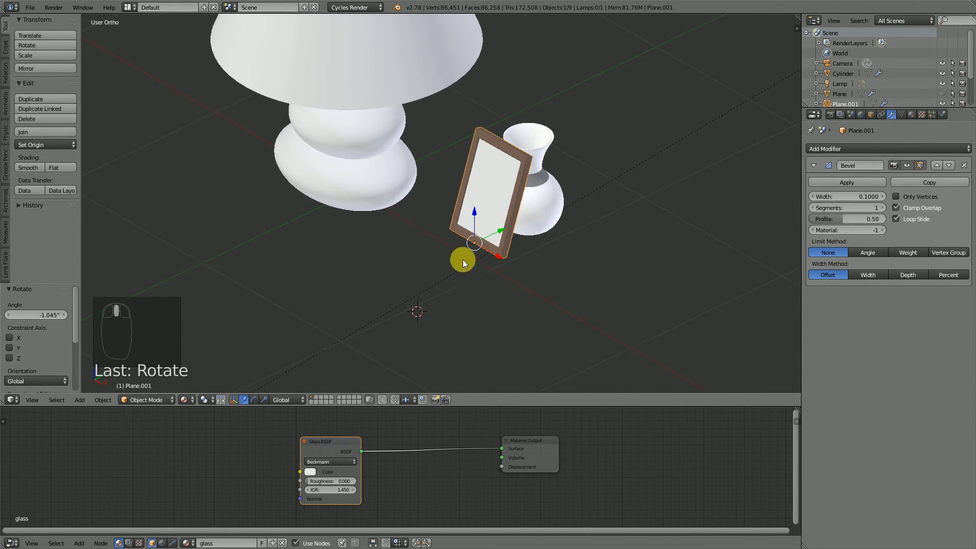
key("r")
key("z")
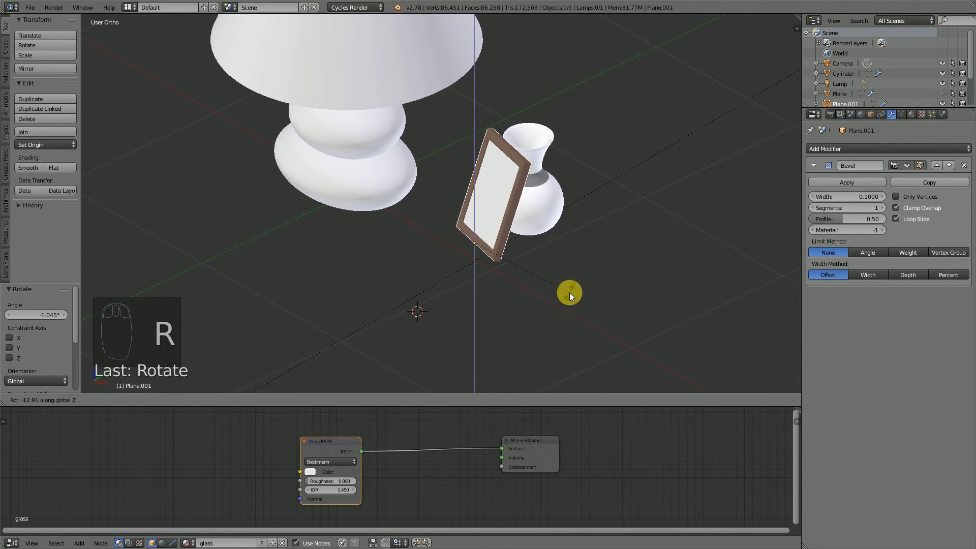
left_click(568, 295)
In camera view, move the picture frame about -0.108 along X toward the table lamp.
middle_click_drag(569, 295, 570, 267)
key("KP_0")
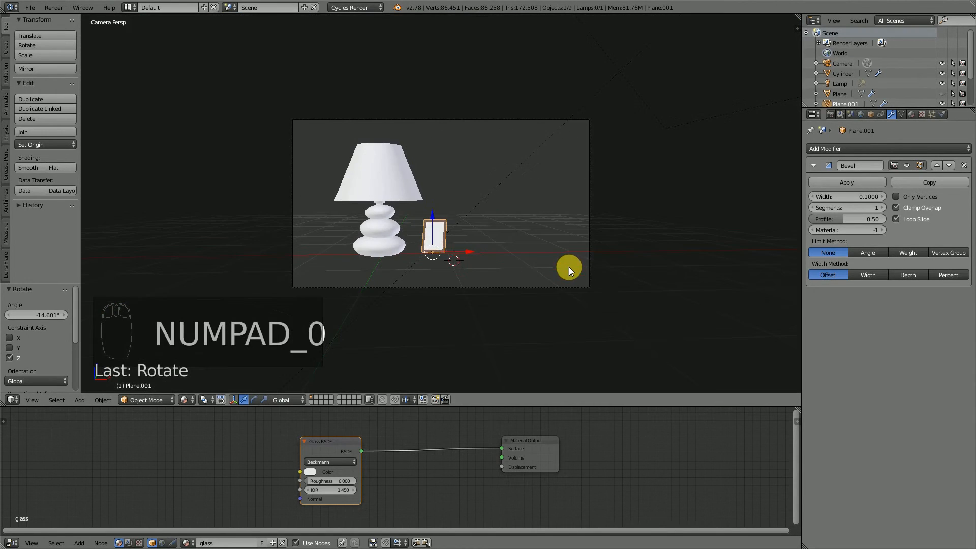
scroll(578, 258, "up", 3)
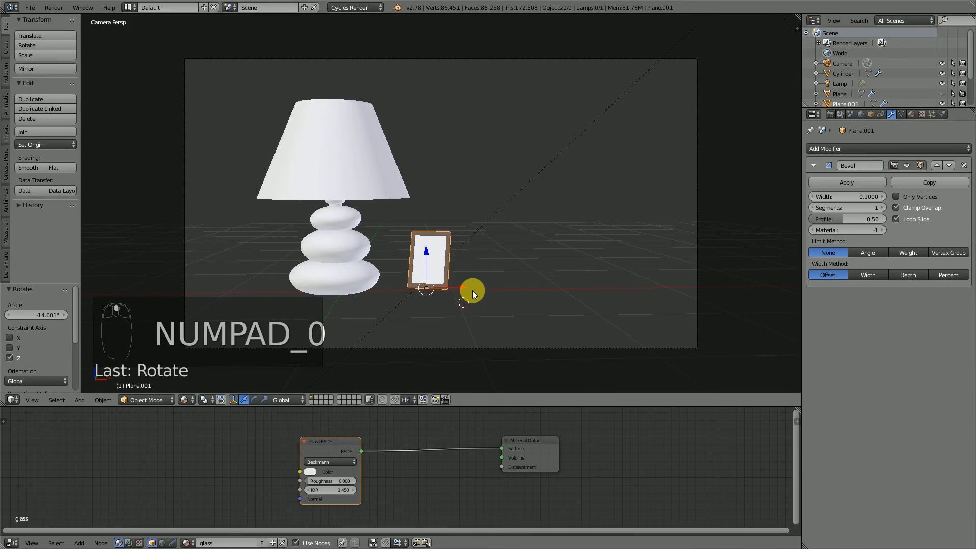
key("g")
key("x")
left_click(447, 283)
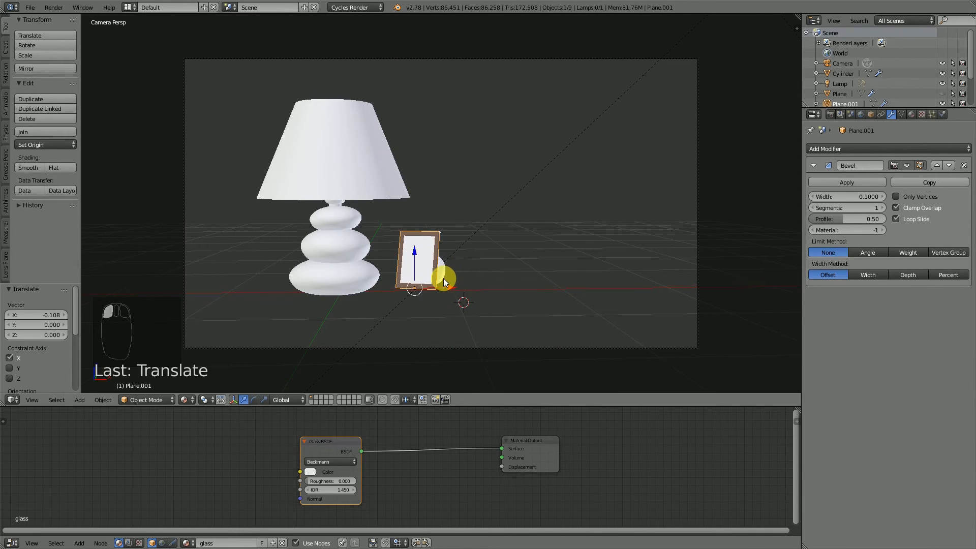
Move the small vase behind the frame about 0.105 along X.
right_click(453, 280)
key("g")
key("x")
left_click(517, 261)
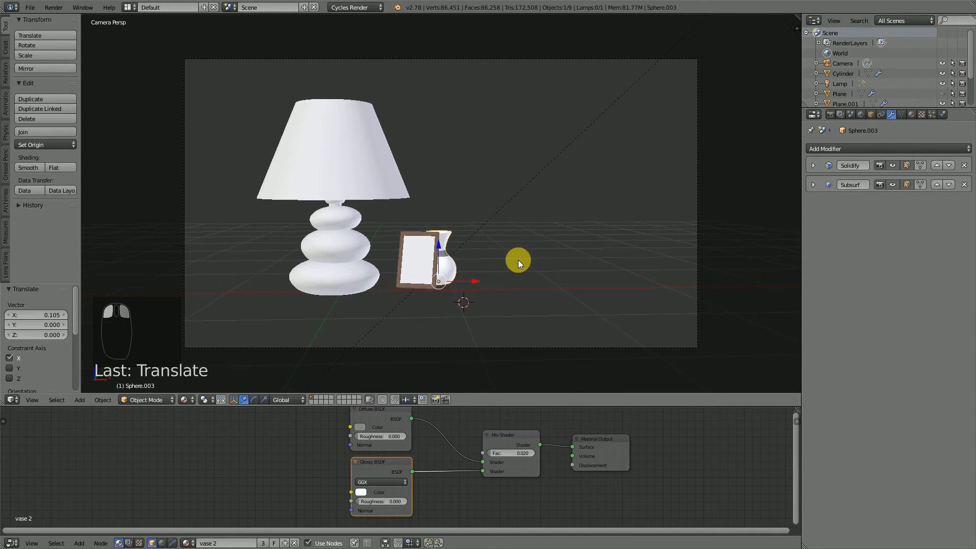
Reveal all hidden objects, clear the selection and save over the existing project file.
key("alt+h")
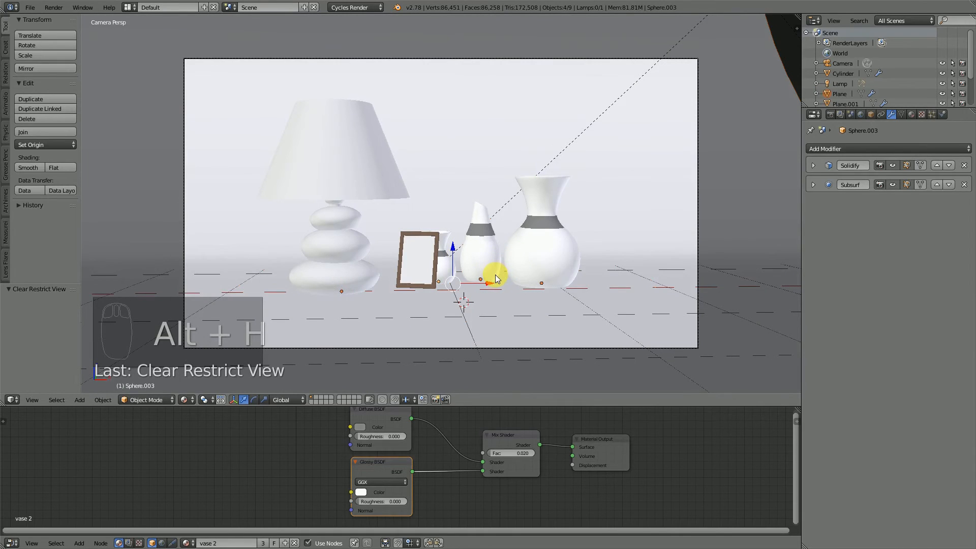
key("a")
key("ctrl+s")
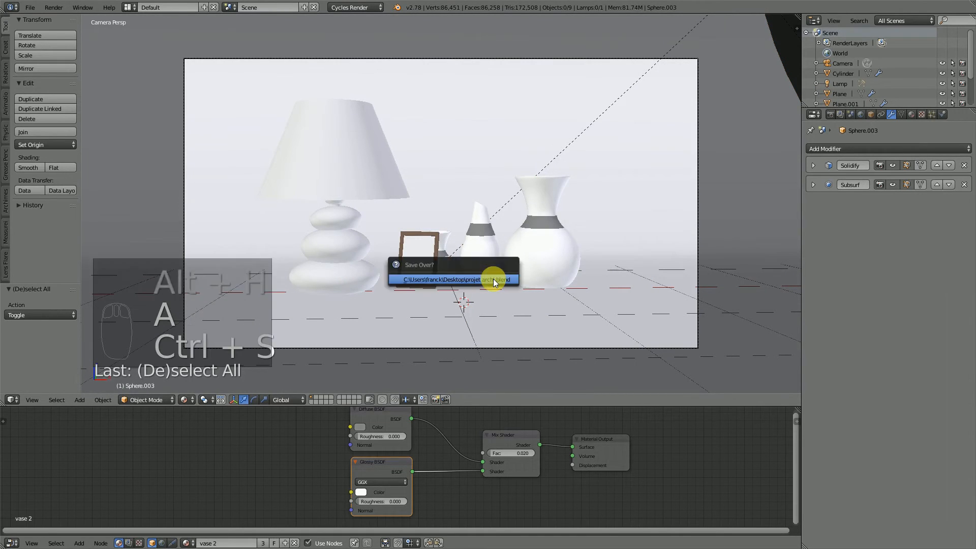
scroll(496, 289, "down", 3)
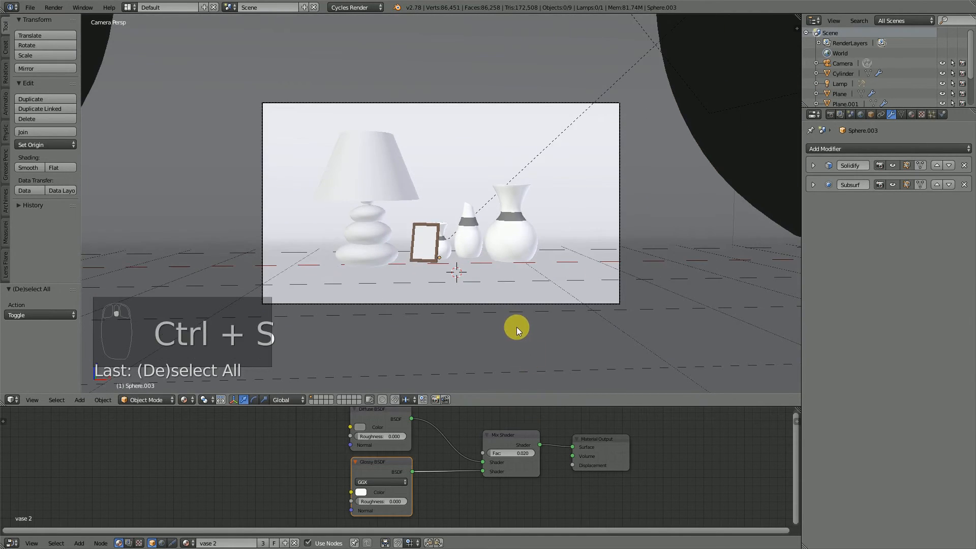
Hide the tool shelf, enlarge the 3D viewport and preview the camera view in rendered shading.
key("t")
left_click_drag(548, 411, 540, 488)
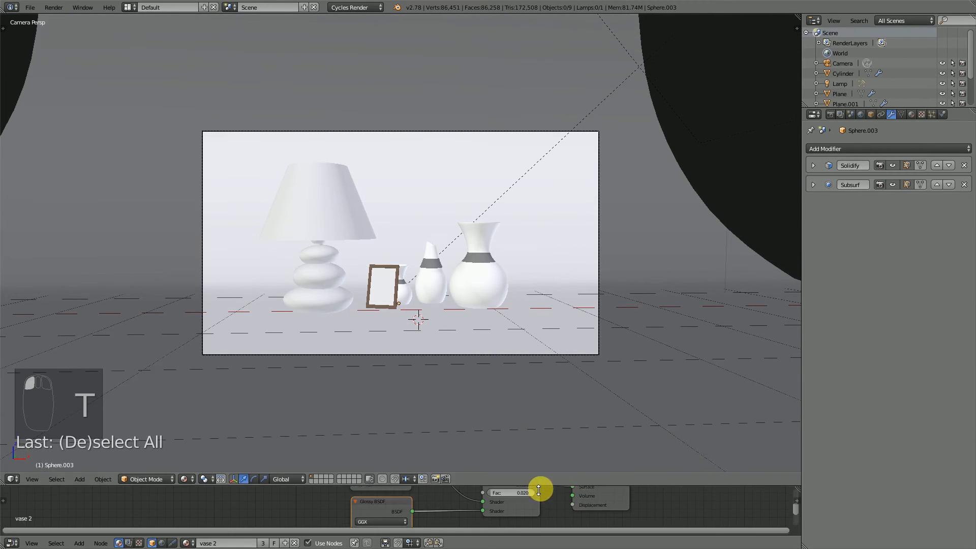
scroll(547, 388, "up", 2)
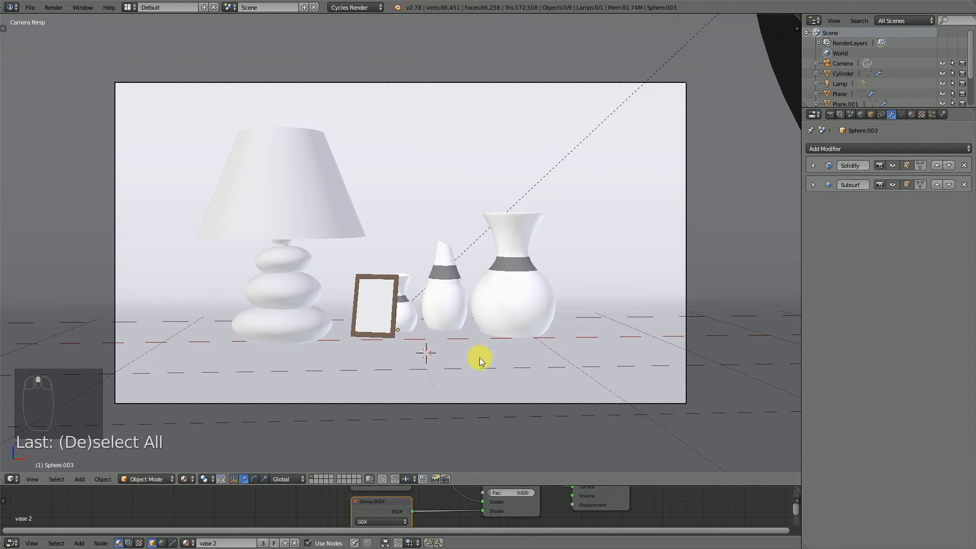
key("shift+z")
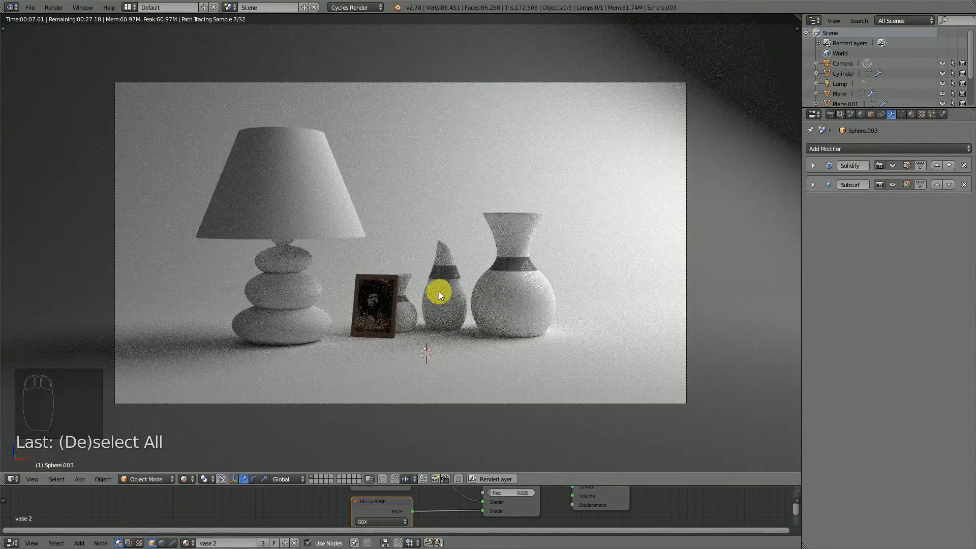
key("shift+z")
Duplicate the area lamp in front view, place the copy above the objects at about X 0.94, Z 6.81, and clear its rotation.
scroll(458, 274, "down", 6)
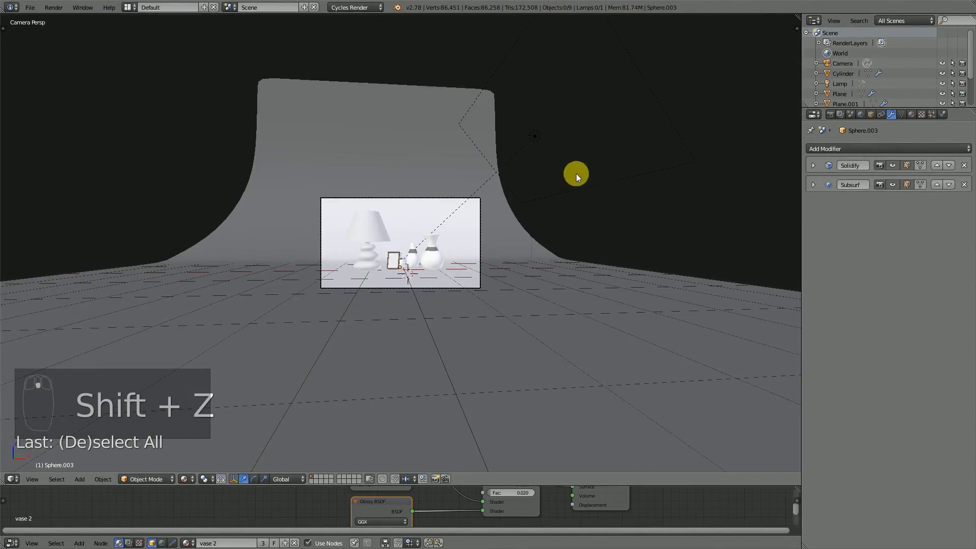
right_click(535, 139)
key("KP_1")
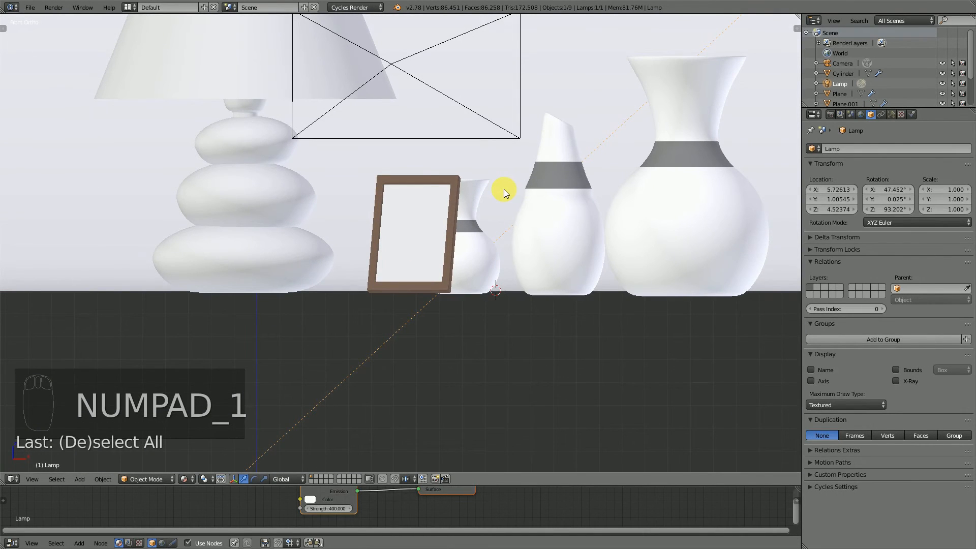
scroll(515, 188, "down", 4)
key("z")
key("z")
key("z")
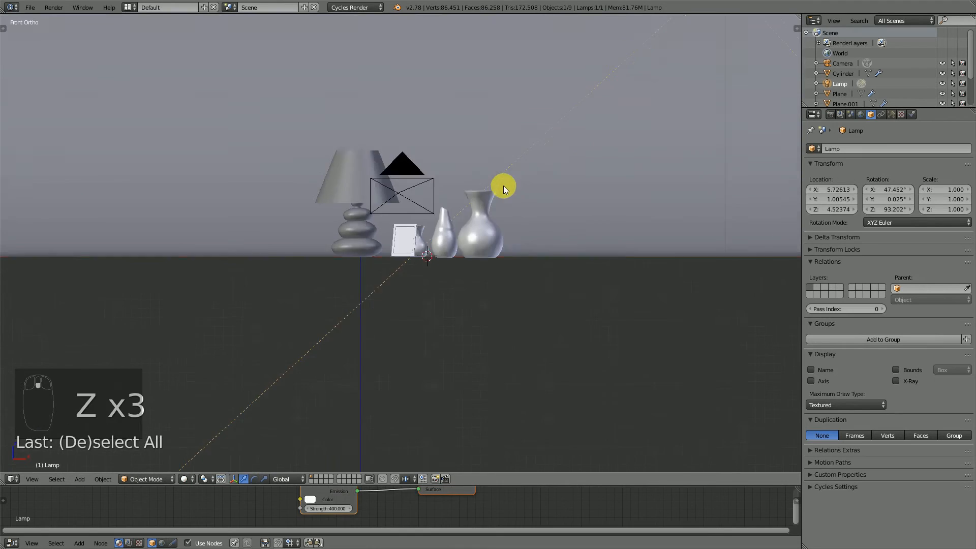
scroll(524, 162, "down", 5)
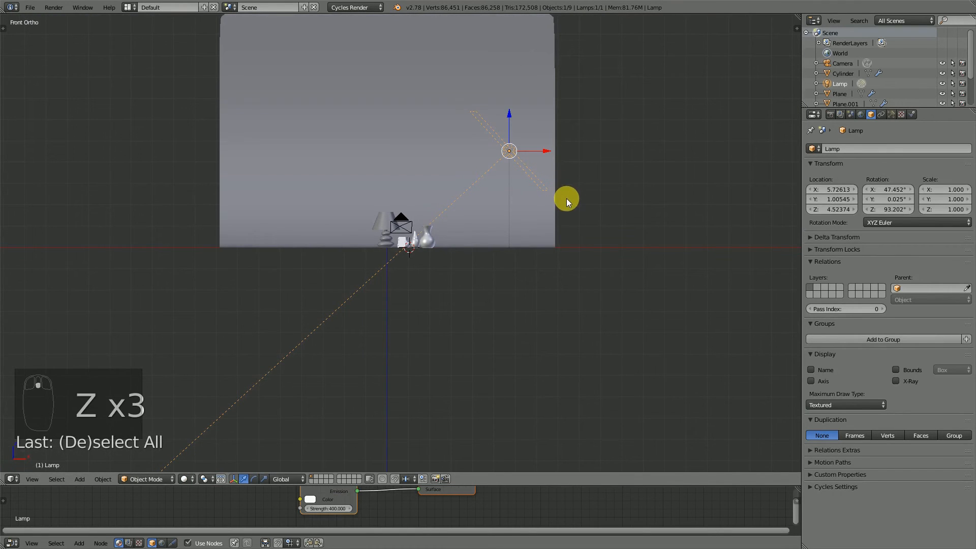
key("shift+d")
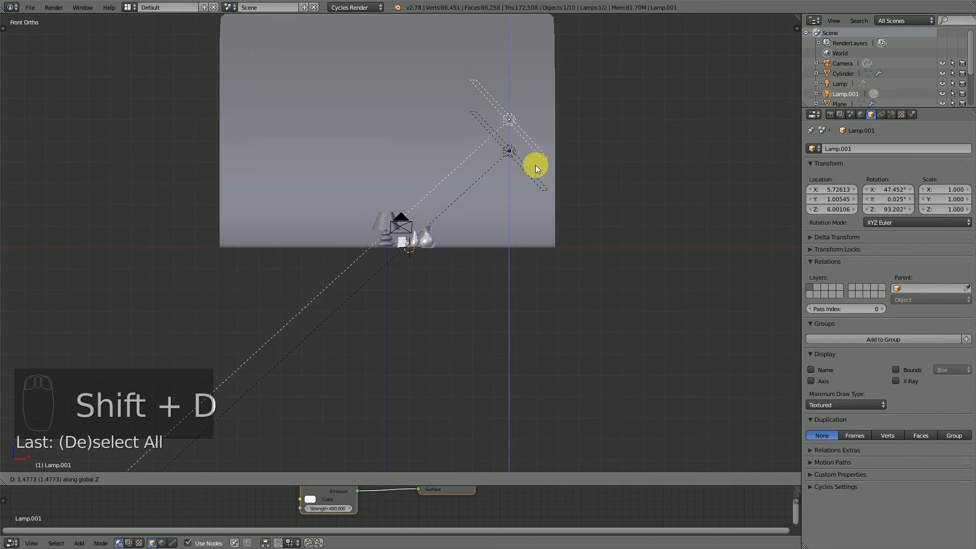
left_click(539, 111)
left_click_drag(541, 101, 444, 142)
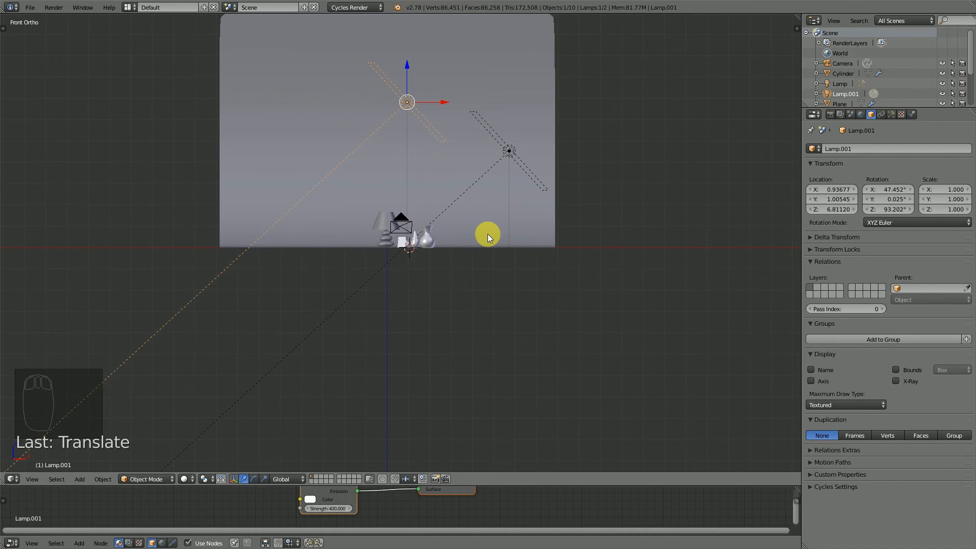
key("alt+r")
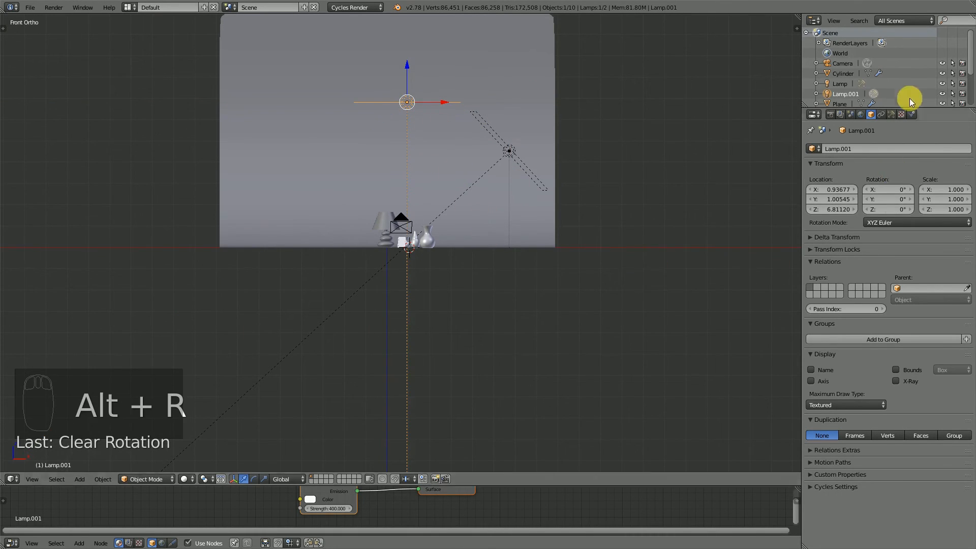
Set the overhead lamp's emission strength to 100.
left_click(890, 113)
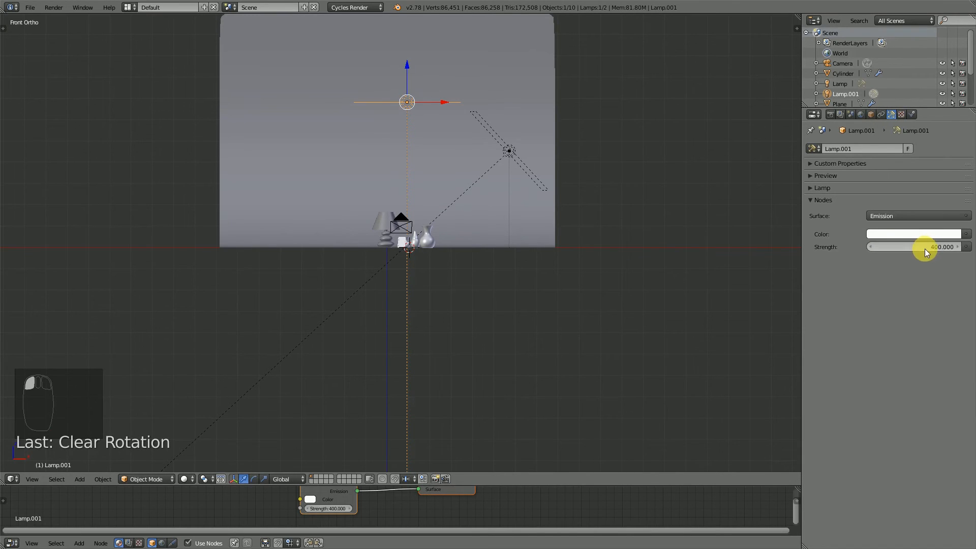
left_click(925, 248)
type("100")
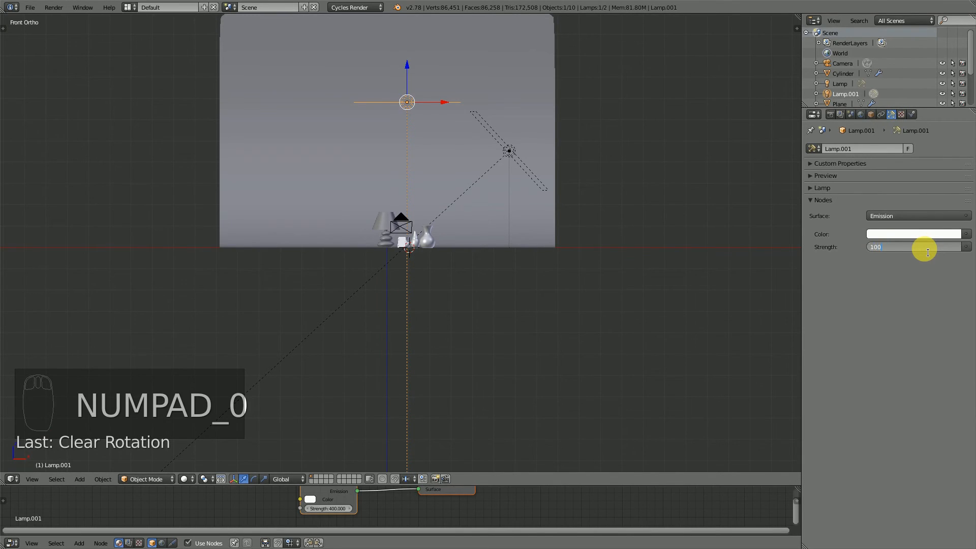
key("Return")
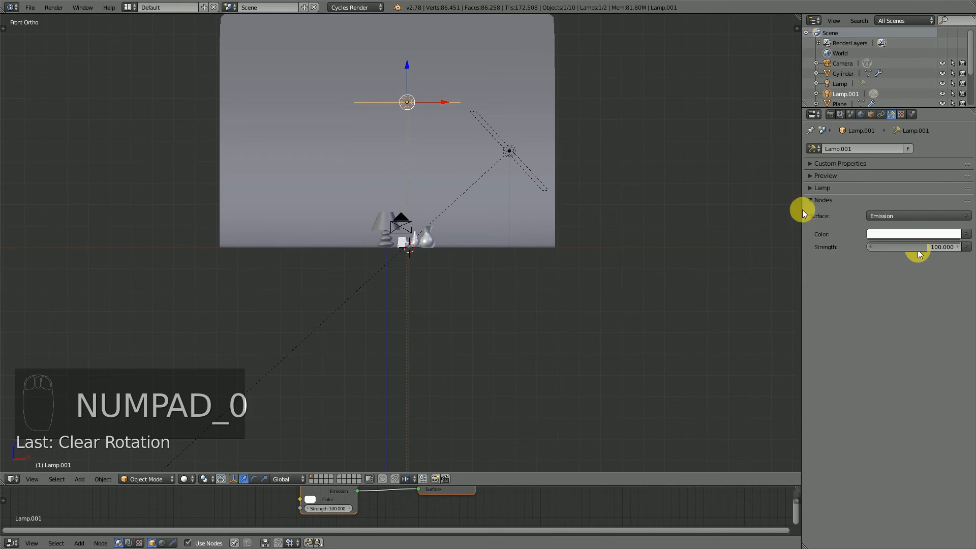
Duplicate the original area lamp about -9 along X and rotate the copy about -85 degrees to aim at the objects.
right_click(511, 158)
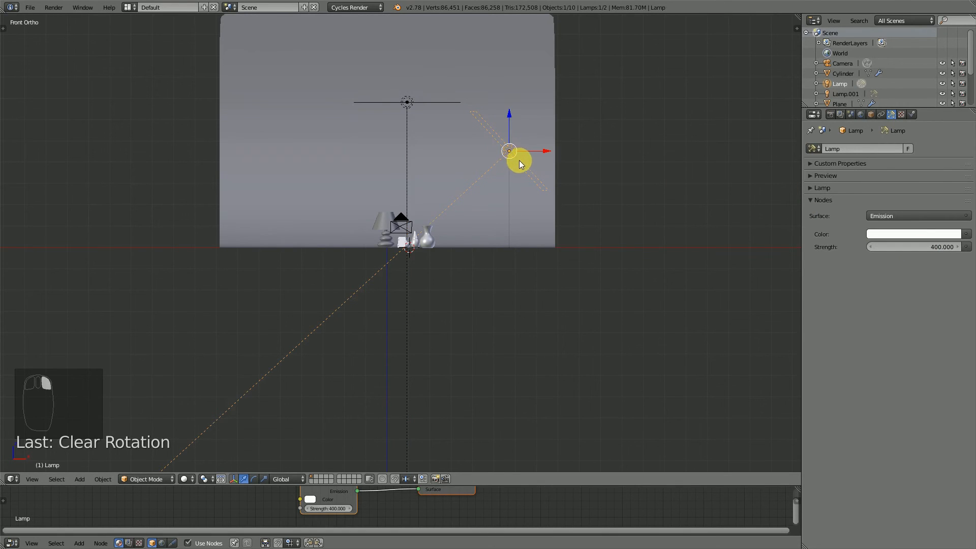
key("shift+d")
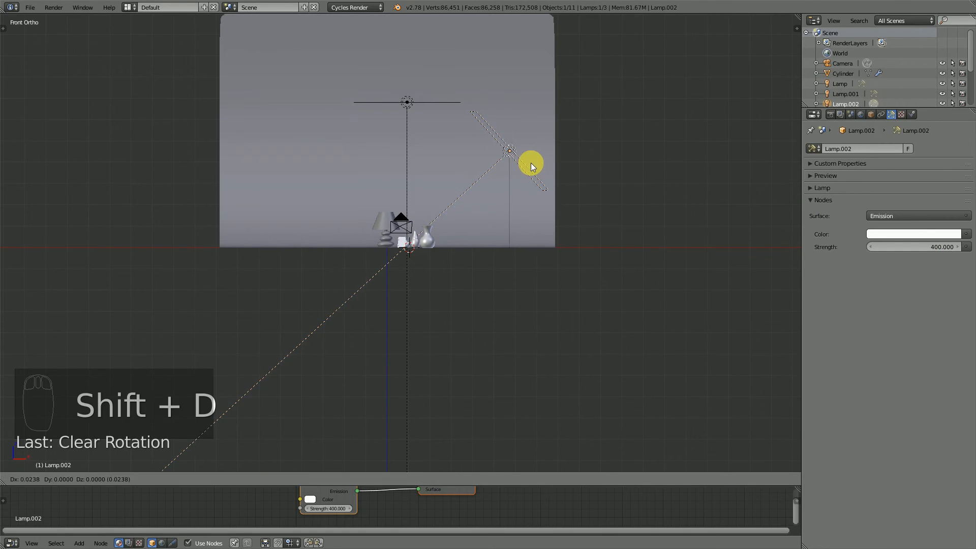
key("x")
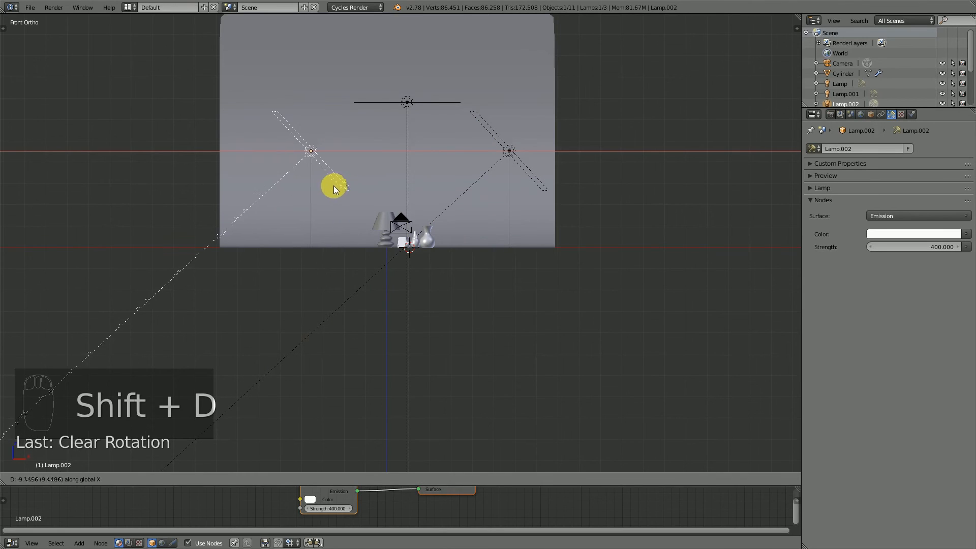
left_click(334, 185)
key("r")
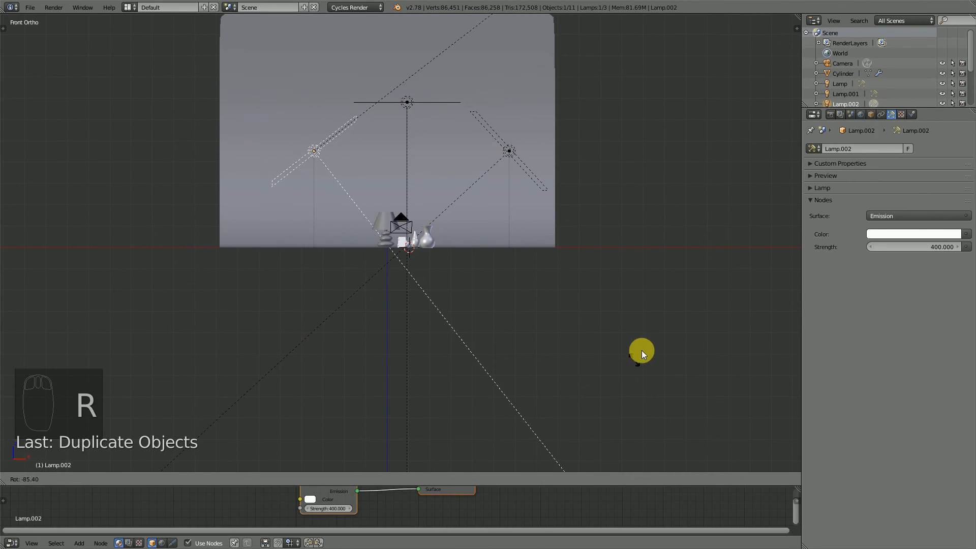
left_click(655, 384)
Set the emission strength of the new side lamp to 200.
left_click(932, 248)
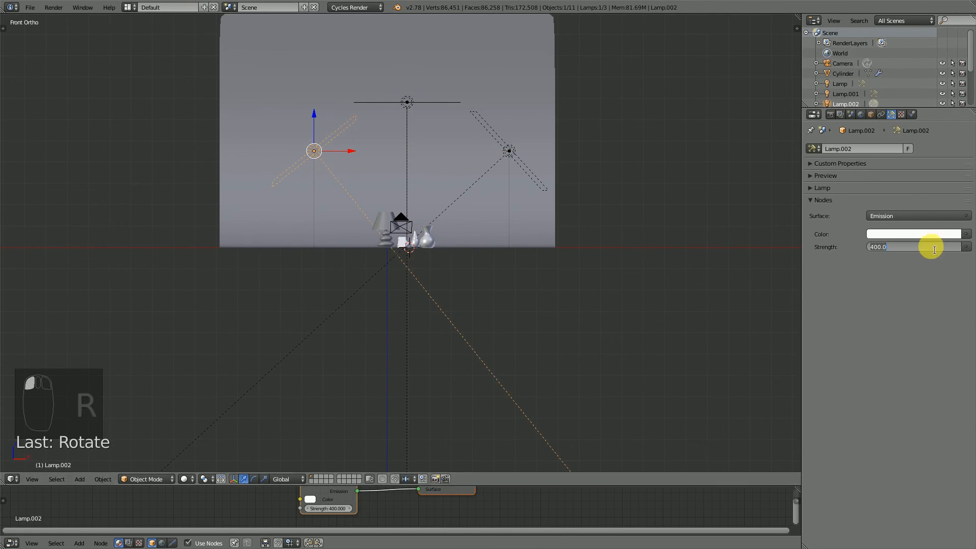
type("200")
key("Return")
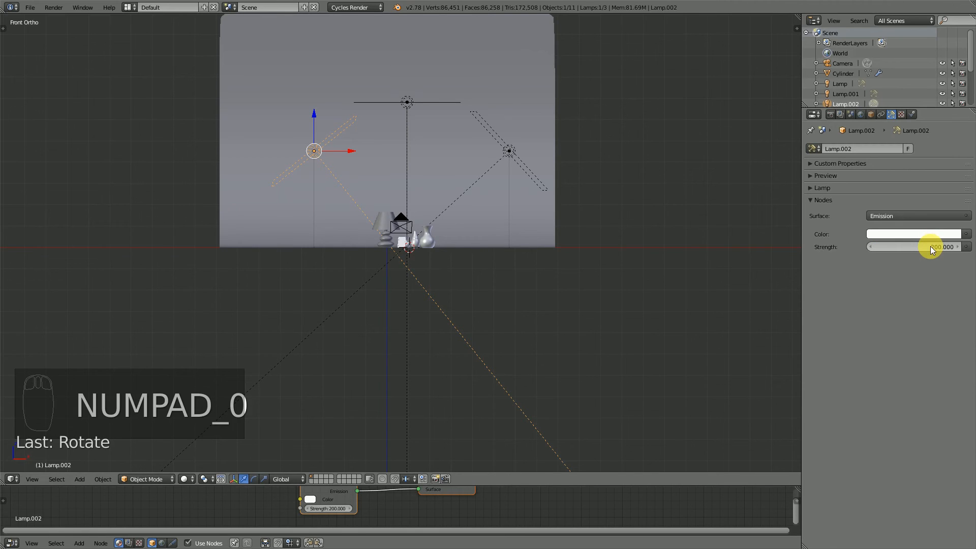
Set the original area lamp's emission strength to 300 and save the file.
scroll(575, 272, "up", 2)
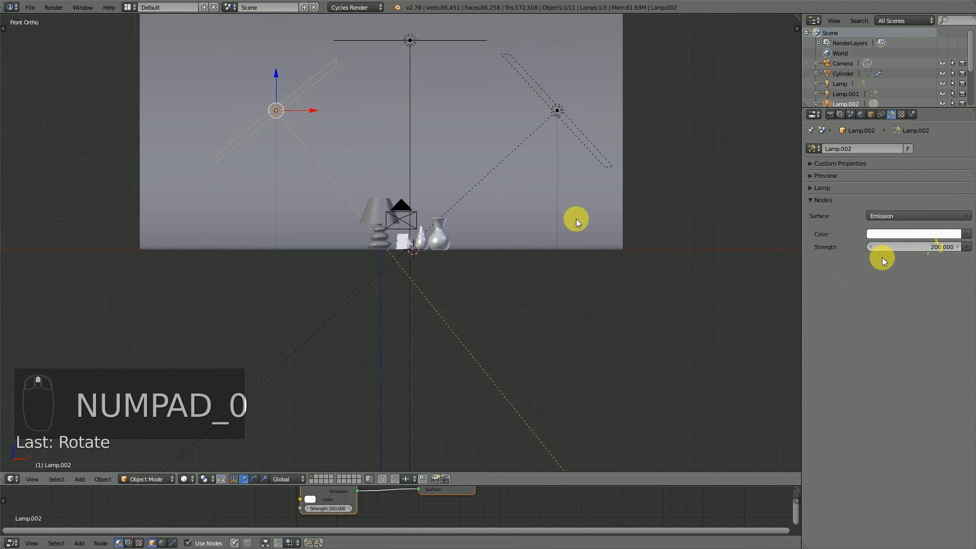
right_click(556, 108)
left_click(917, 248)
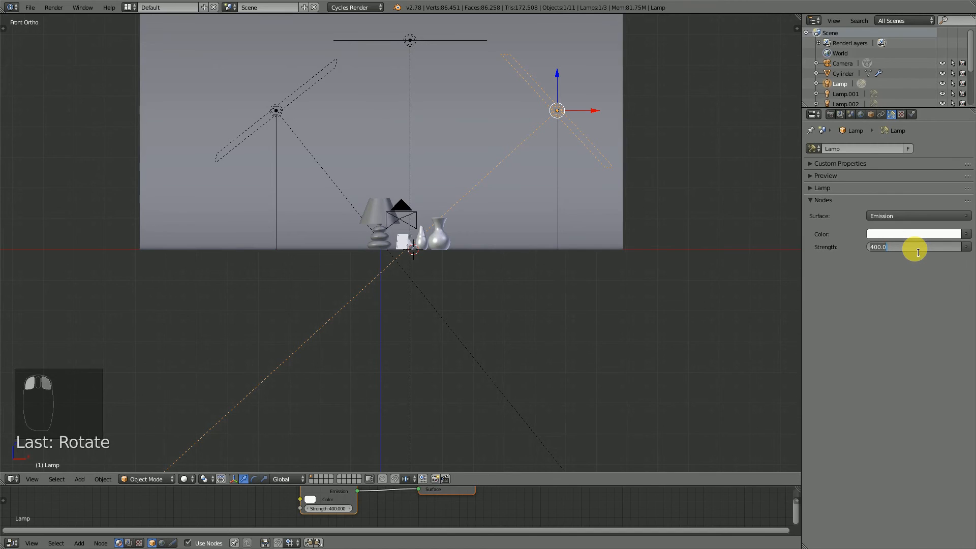
type("300")
key("Return")
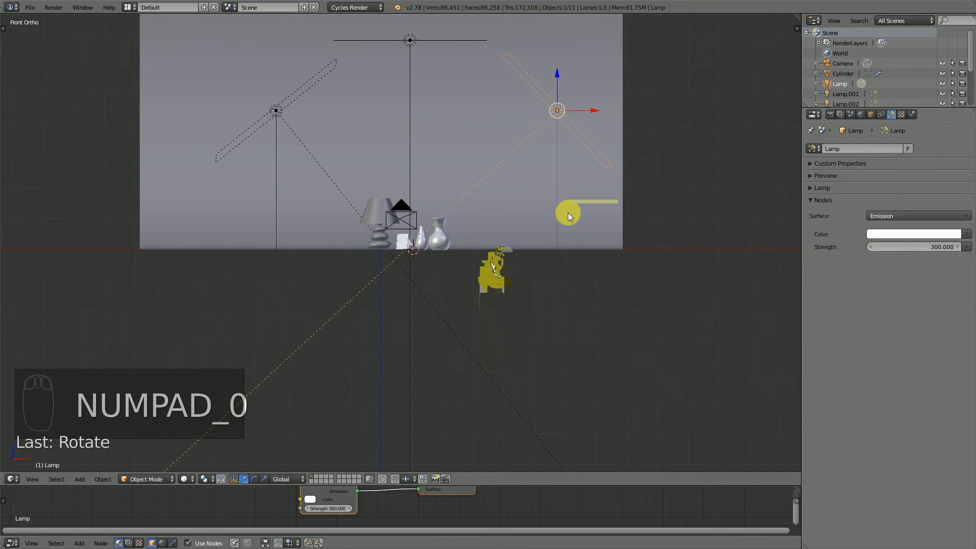
key("ctrl+s")
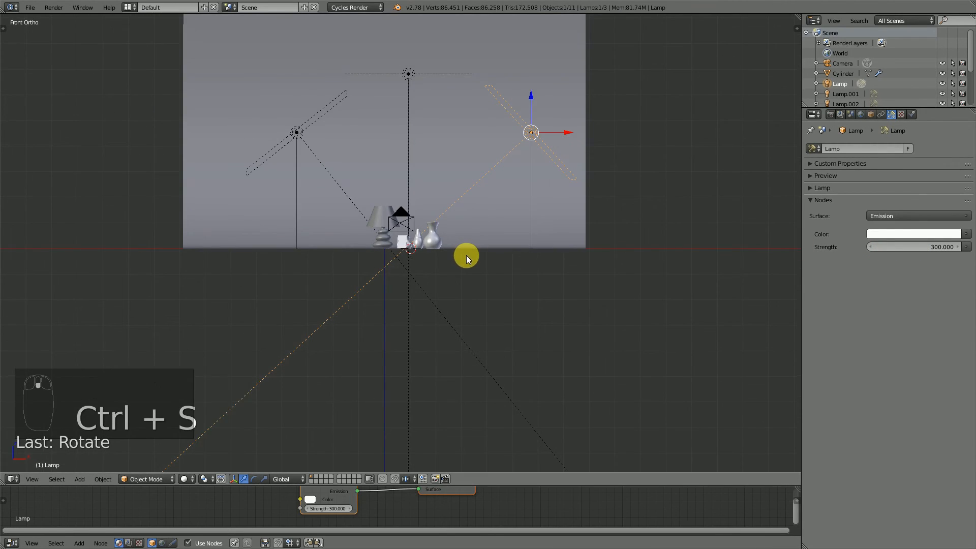
View the lamp, picture frame and vases through the scene camera.
key("KP_0")
scroll(465, 255, "up", 6)
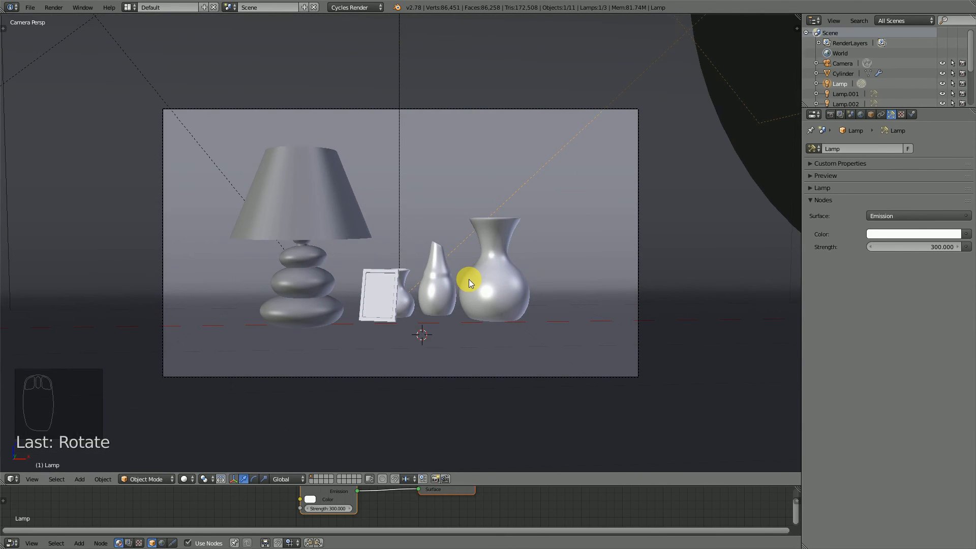
key("shift+s")
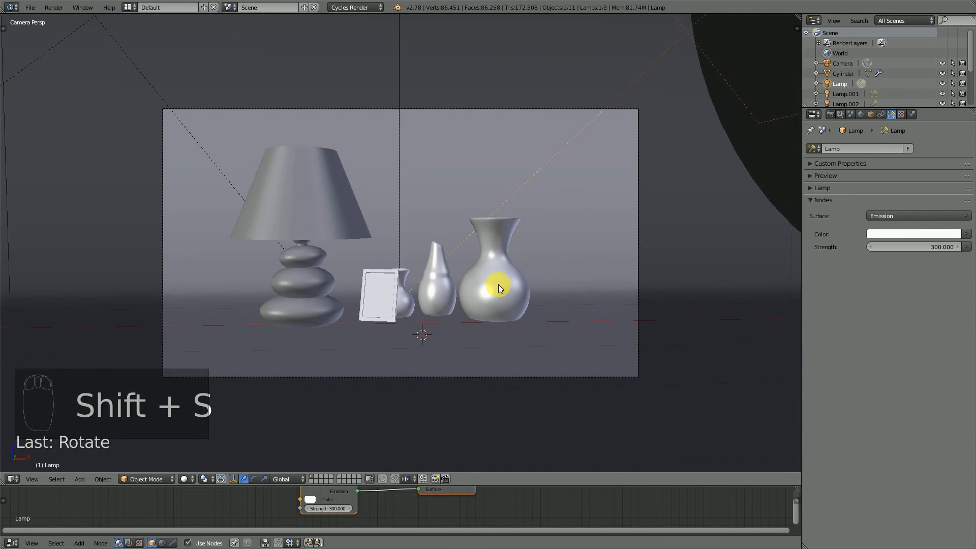
key("shift+d")
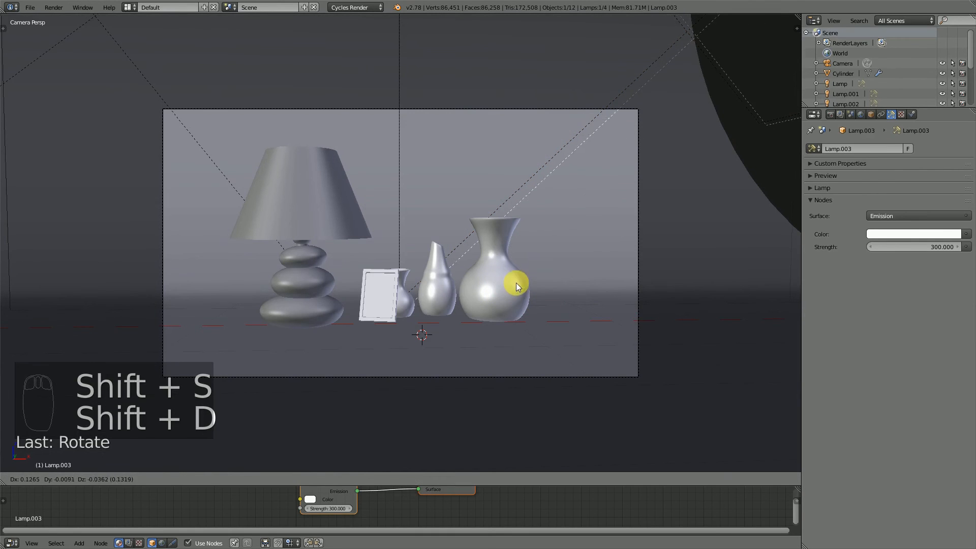
left_click(519, 274)
key("x")
left_click(514, 279)
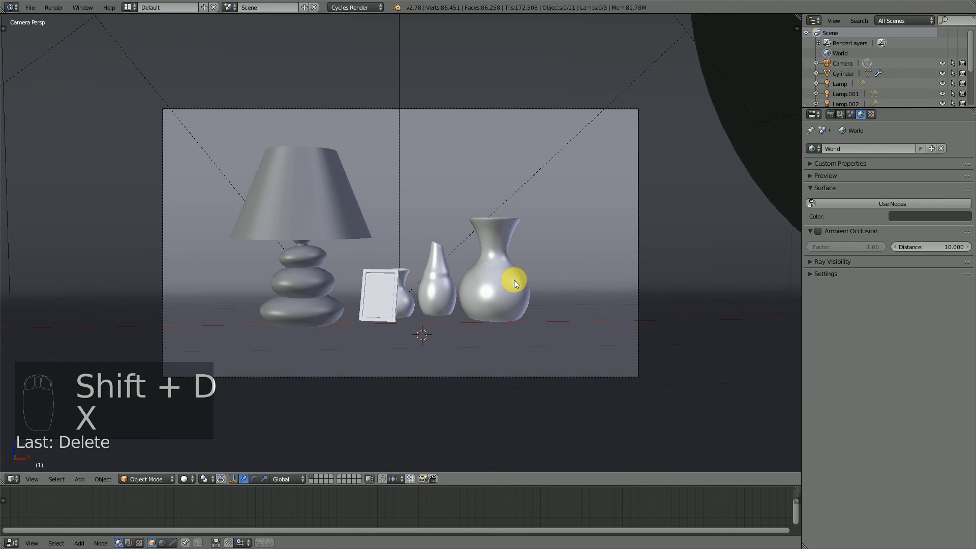
Preview the lighting in rendered shading through the camera, and examine the objects and area lamps from an angled view in solid shading.
key("shift+z")
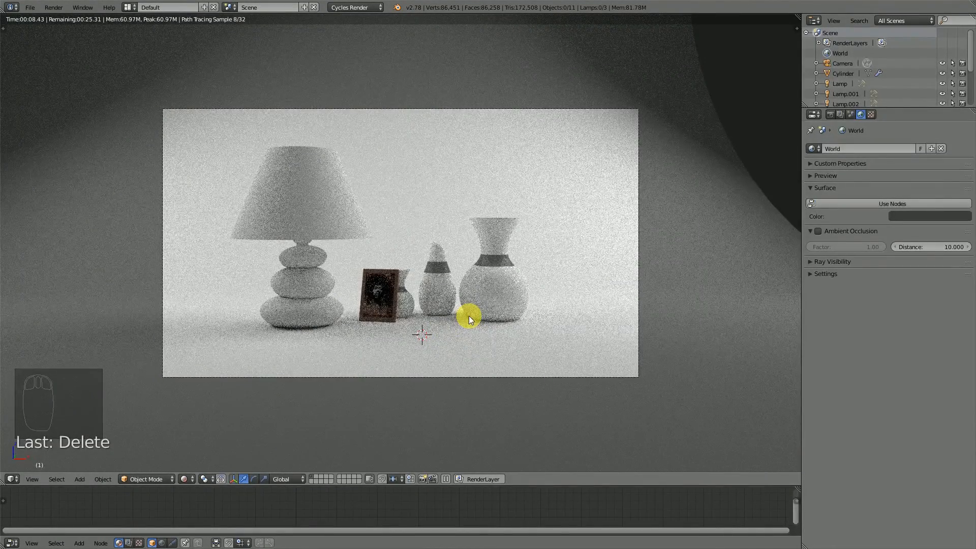
key("shift+z")
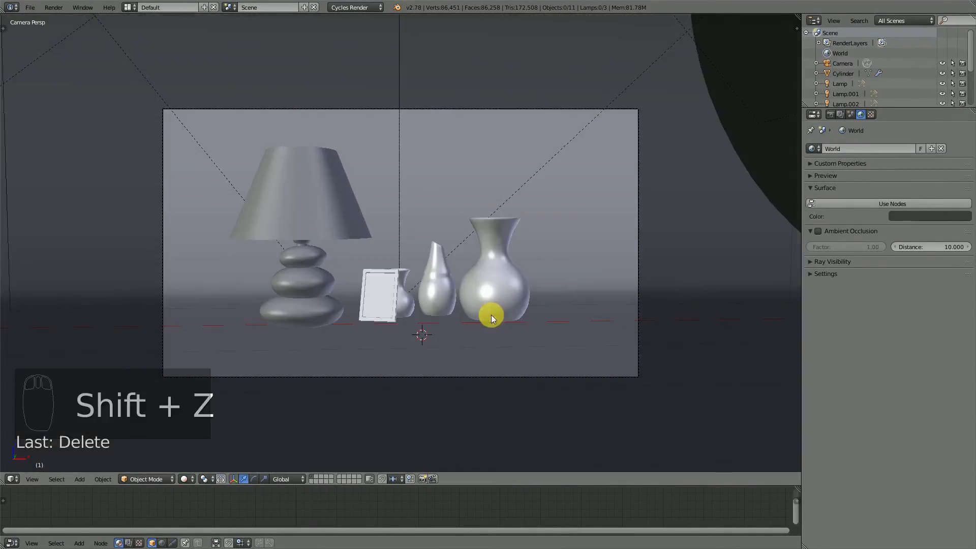
middle_click_drag(402, 303, 486, 303)
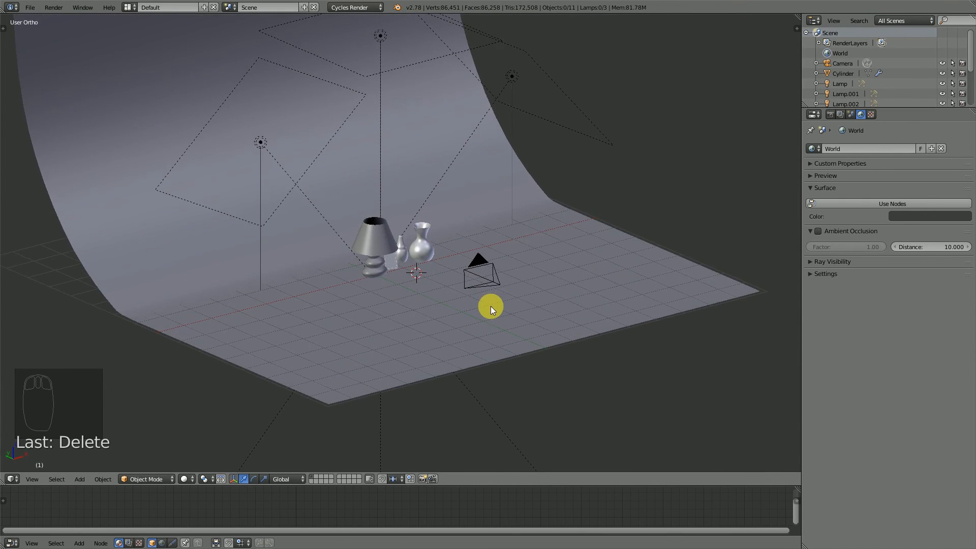
scroll(490, 306, "up", 5)
scroll(380, 259, "up", 1)
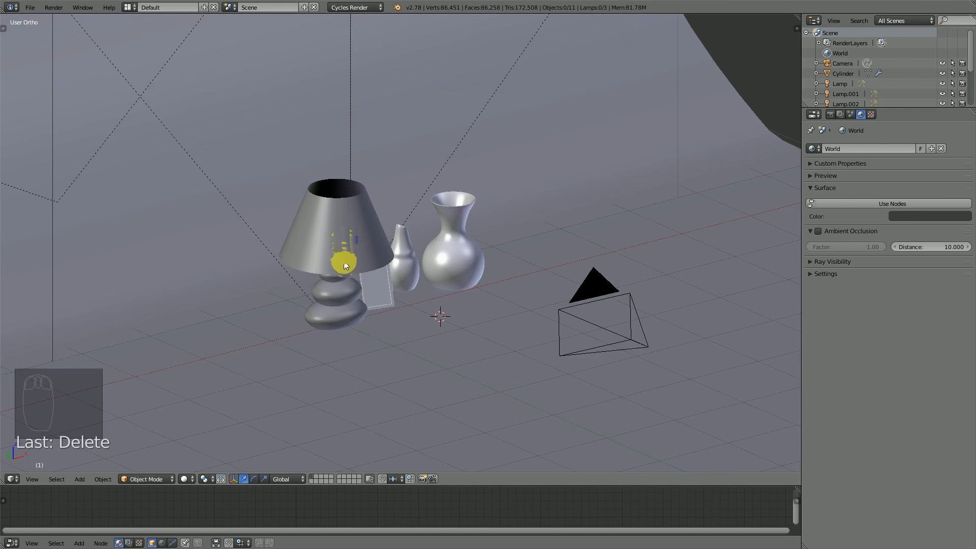
scroll(338, 303, "up", 1)
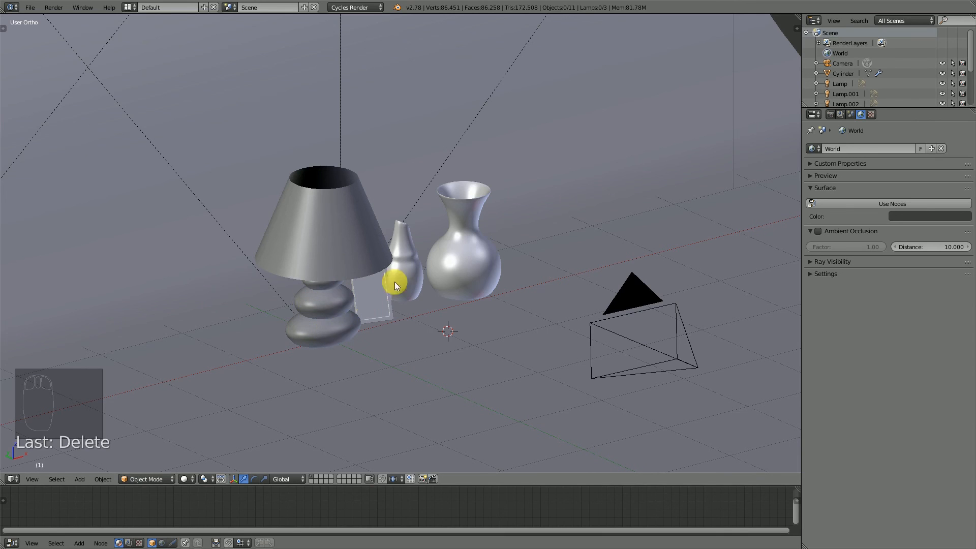
scroll(423, 258, "down", 2)
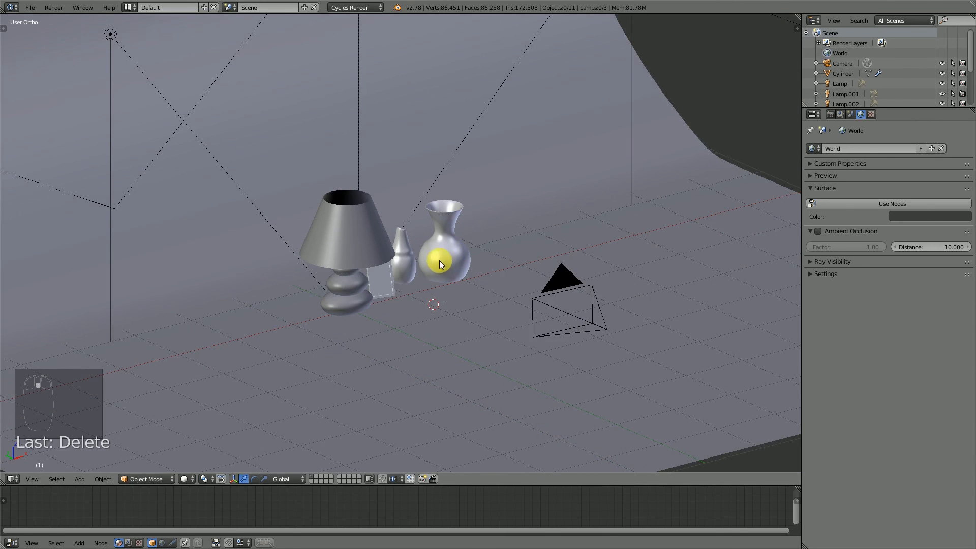
scroll(459, 257, "down", 2)
scroll(462, 261, "down", 2)
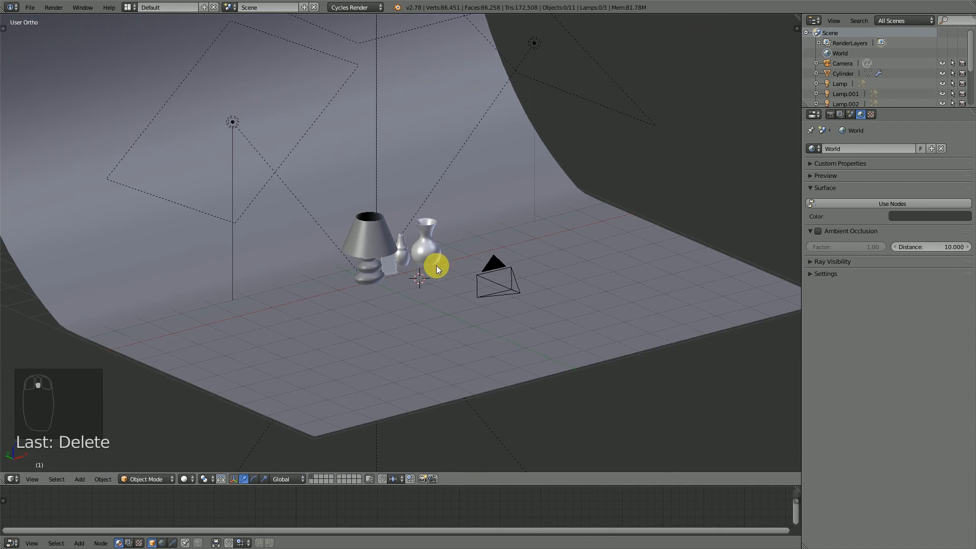